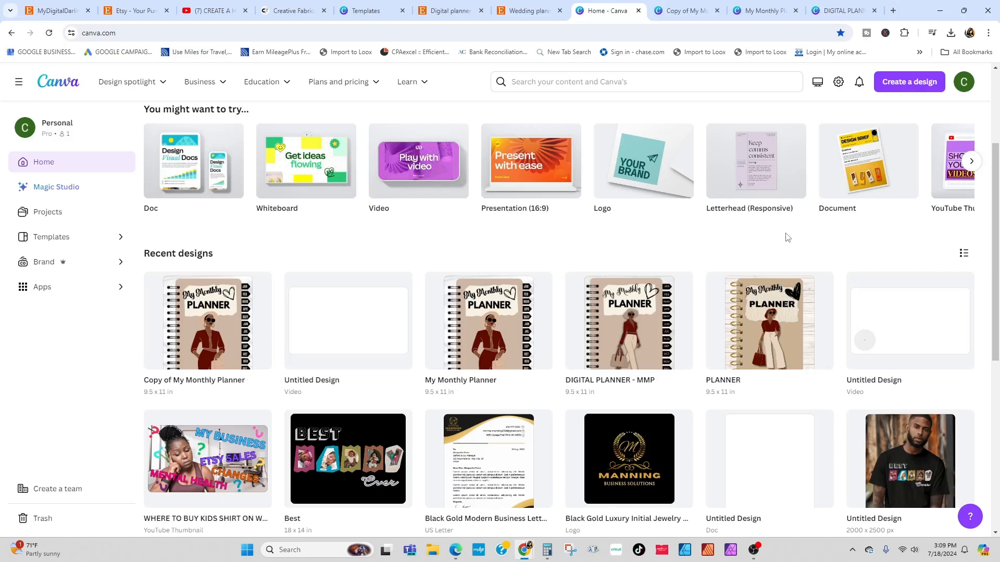
Create a new custom-size design 9.5 in wide and 11 in high.
{"action": "left_click", "coordinate": [904, 88]}
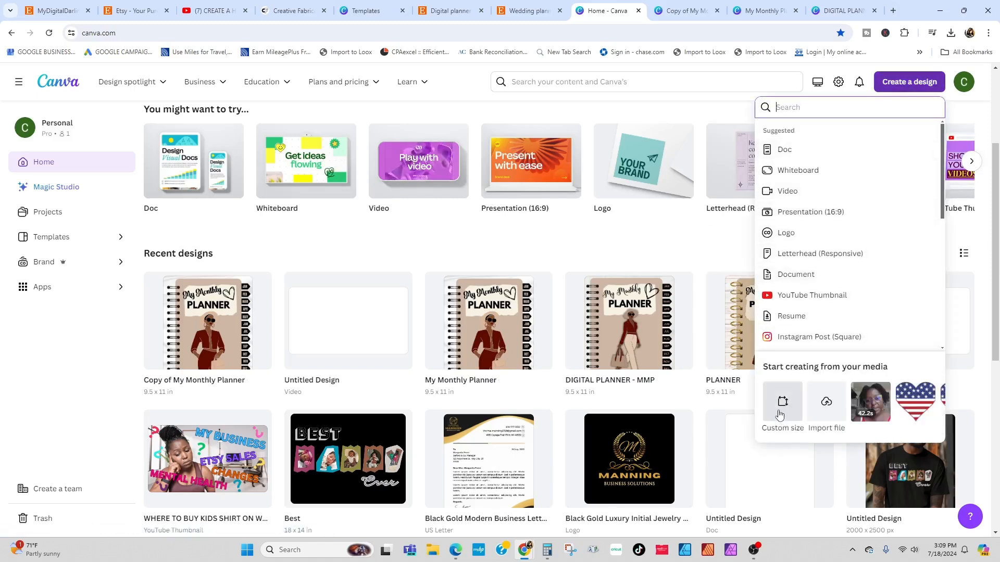
{"action": "left_click", "coordinate": [781, 409]}
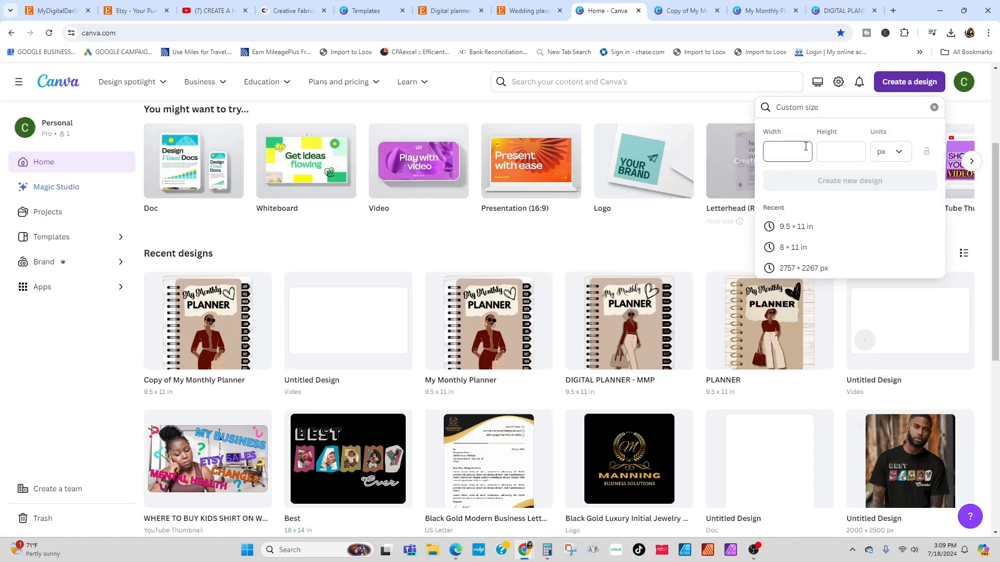
{"action": "left_click", "coordinate": [901, 154]}
{"action": "left_click", "coordinate": [898, 201]}
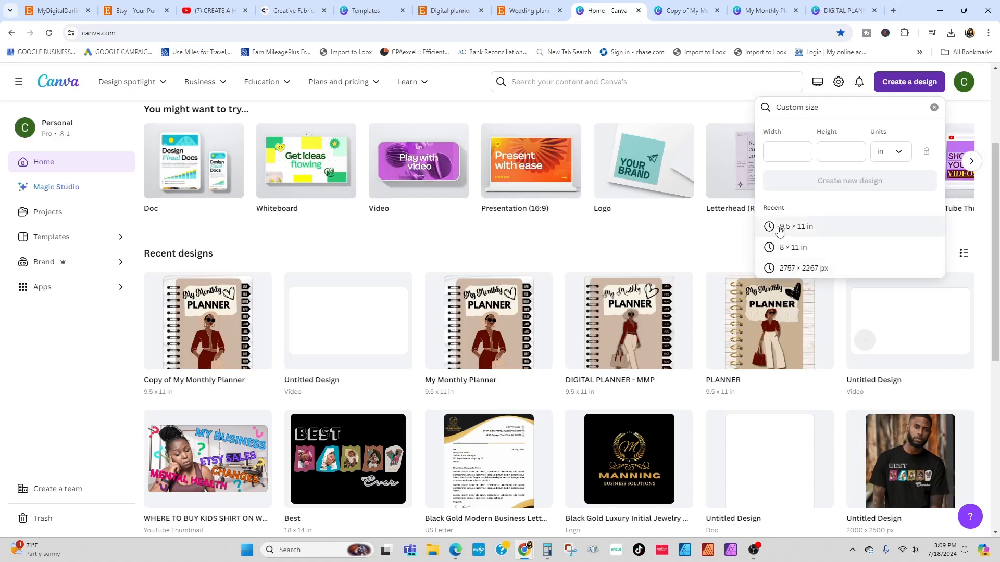
{"action": "left_click", "coordinate": [785, 158]}
{"action": "type", "text": "9.5"}
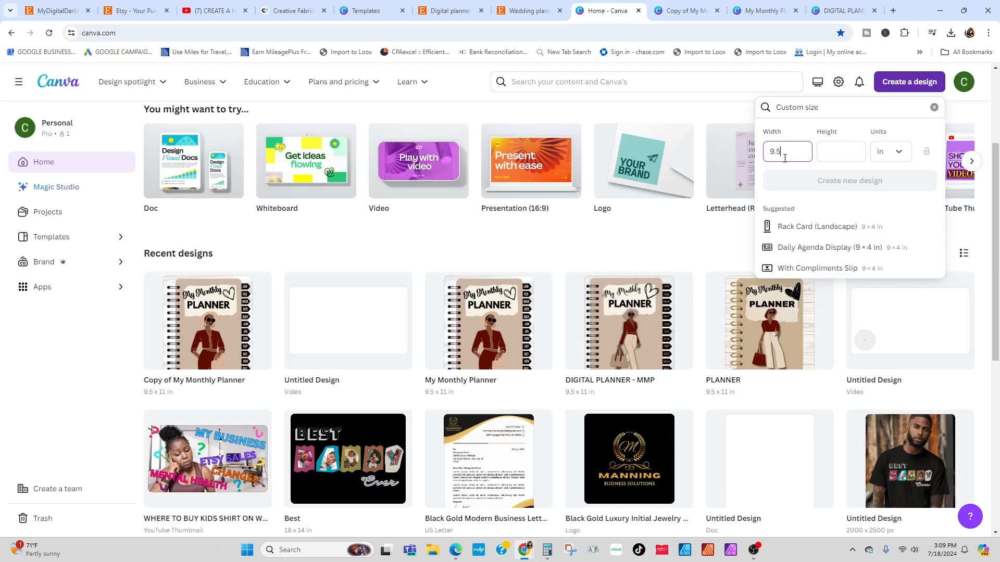
{"action": "key", "text": "Tab"}
{"action": "type", "text": "1"}
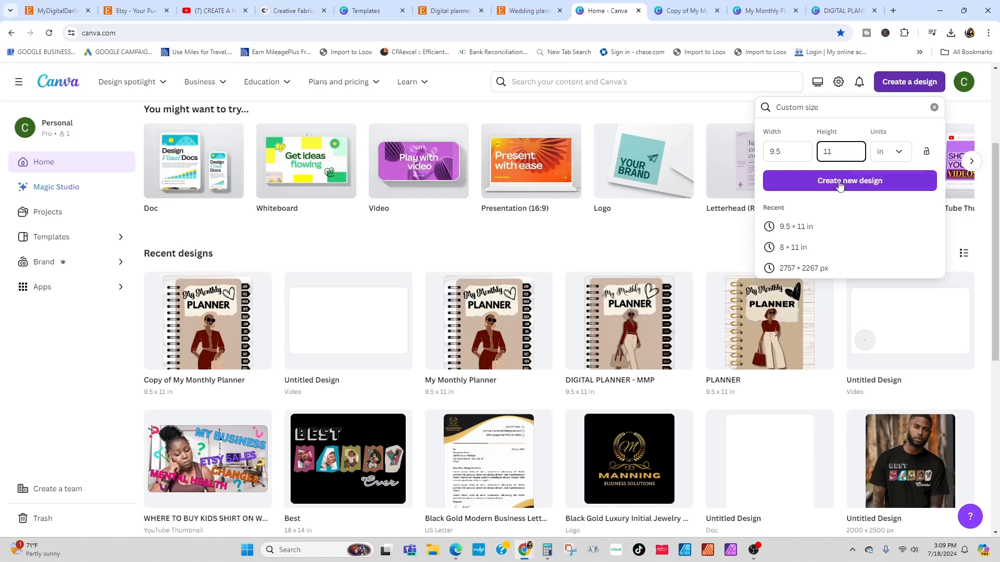
{"action": "left_click", "coordinate": [901, 154]}
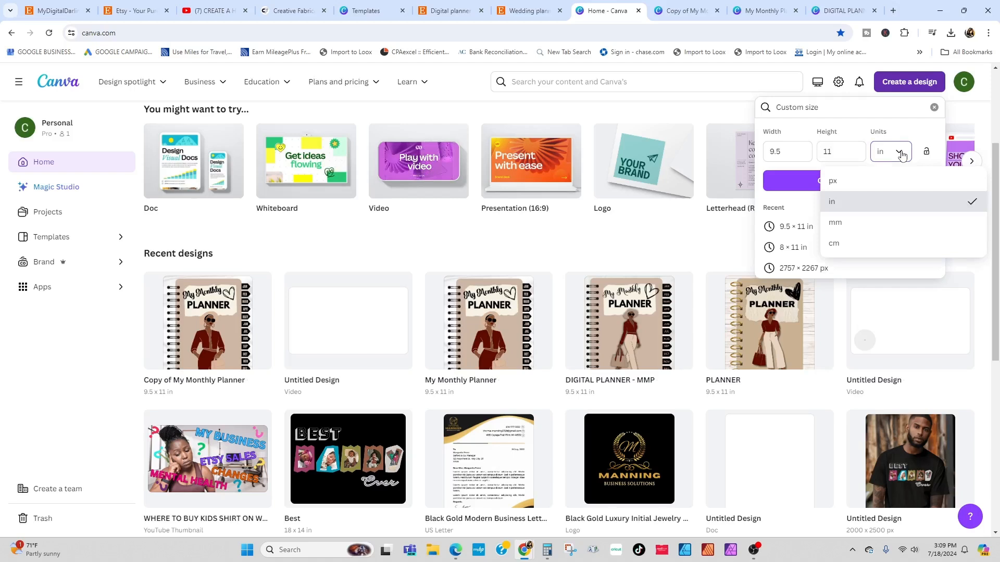
{"action": "left_click", "coordinate": [895, 123]}
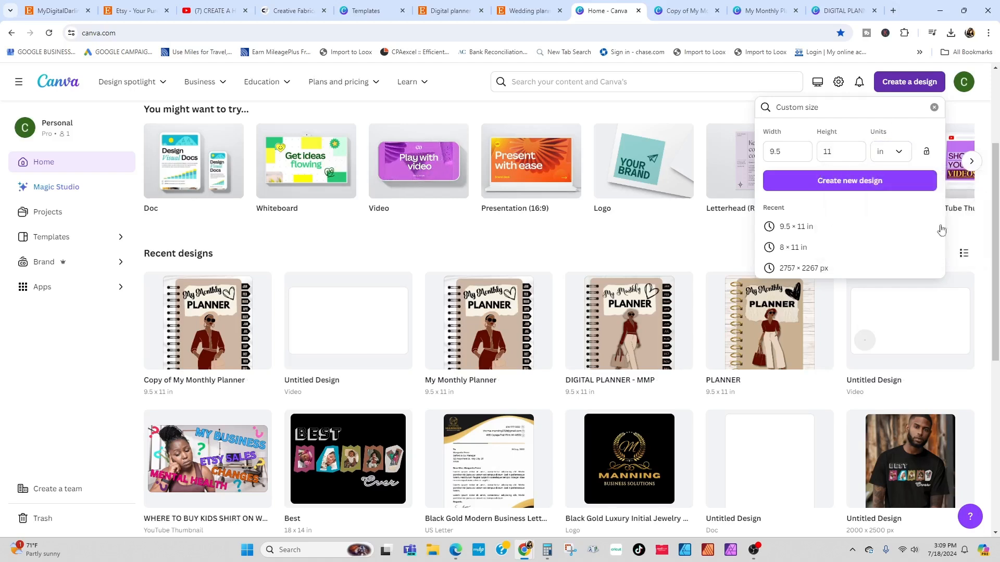
{"action": "left_click", "coordinate": [858, 187]}
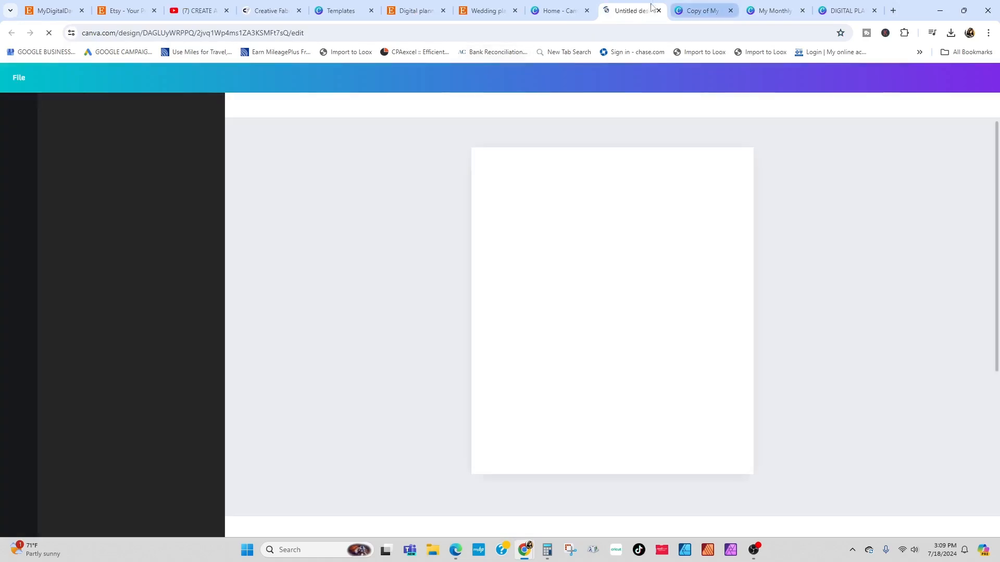
On page 2 of the Copy of My Monthly Planner design, add a rounded square and stretch it to cover most of the page.
{"action": "left_click", "coordinate": [694, 12]}
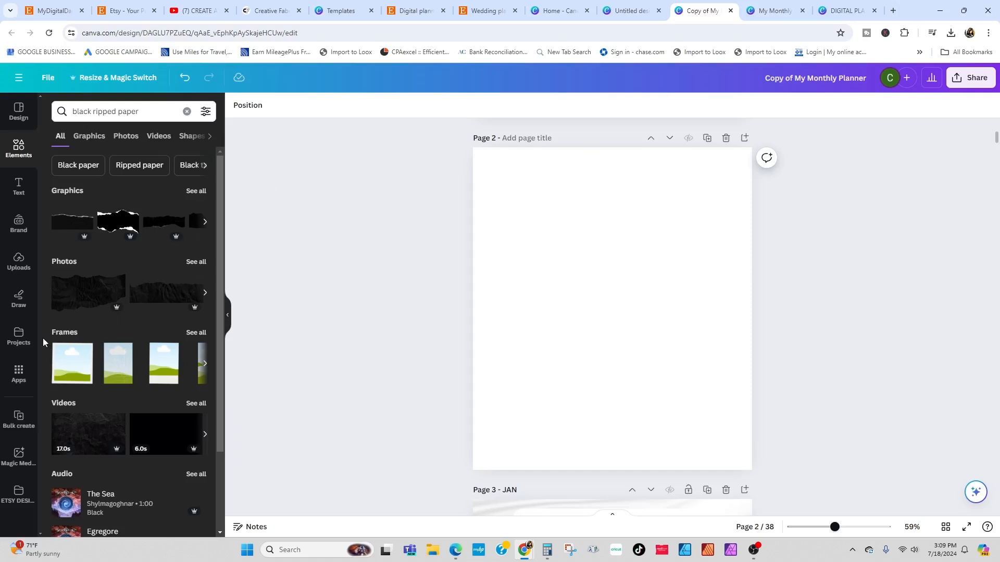
{"action": "left_click", "coordinate": [18, 111]}
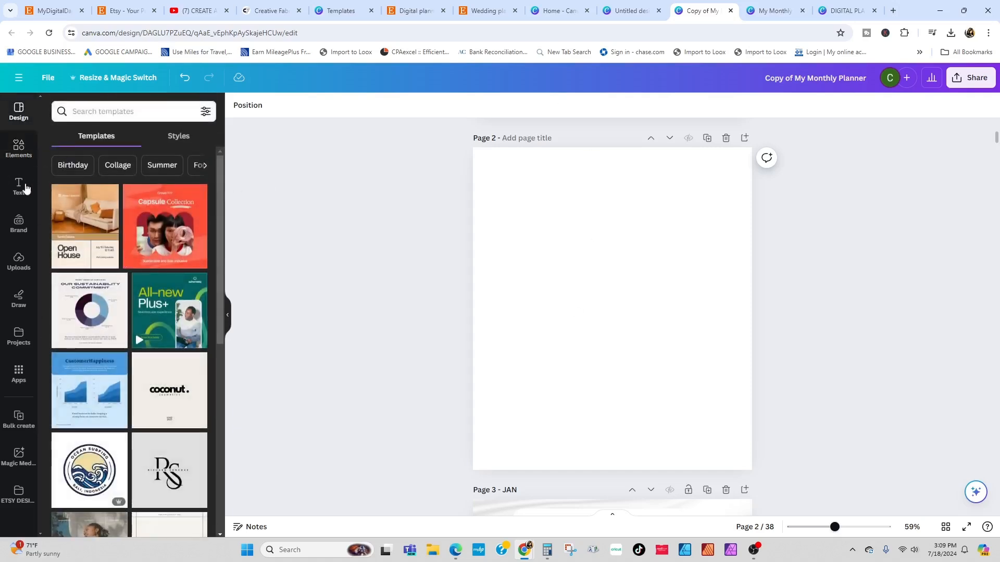
{"action": "left_click", "coordinate": [18, 150]}
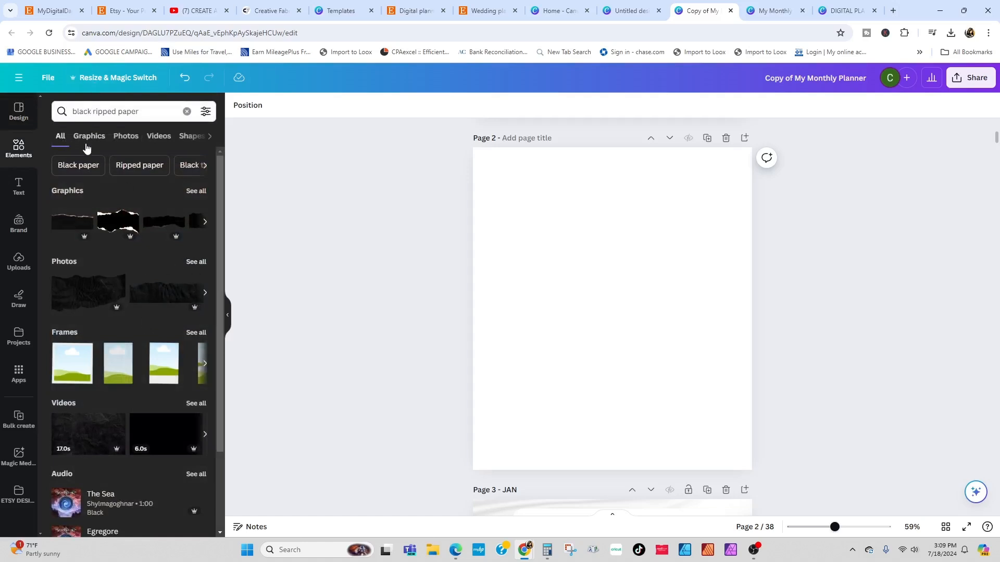
{"action": "left_click", "coordinate": [187, 112]}
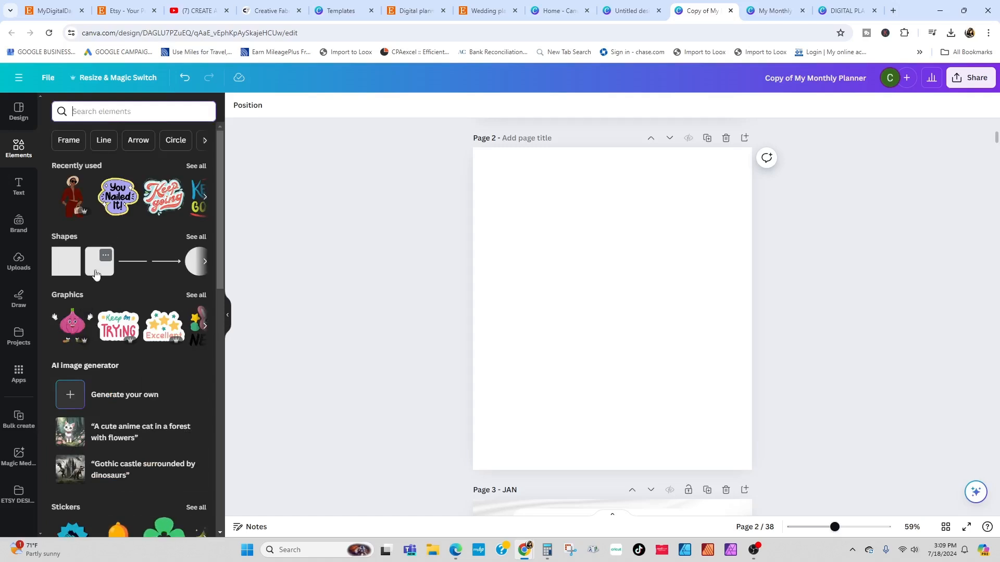
{"action": "left_click", "coordinate": [95, 275]}
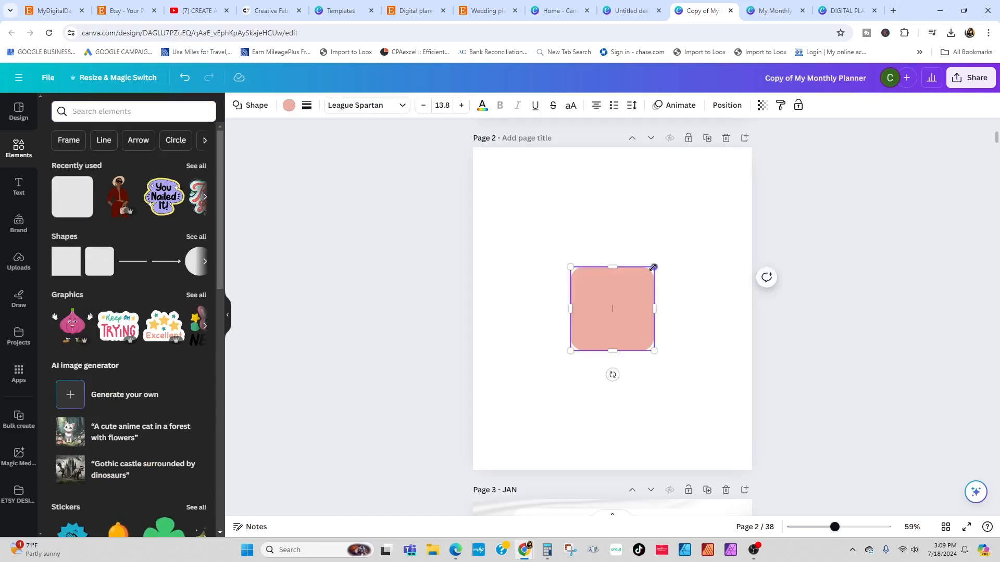
{"action": "left_click_drag", "start_coordinate": [654, 264], "coordinate": [708, 163]}
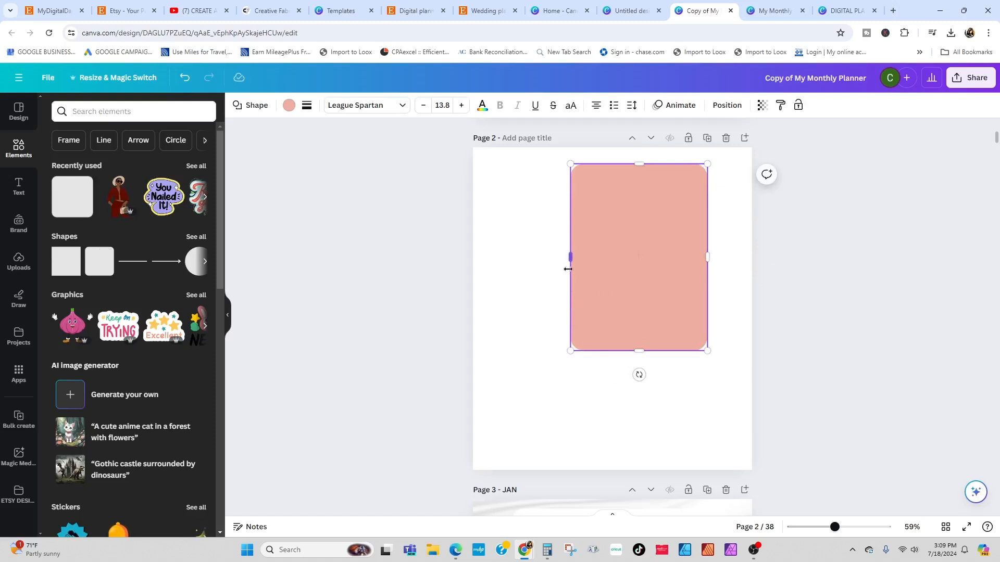
{"action": "left_click_drag", "start_coordinate": [568, 259], "coordinate": [505, 291]}
{"action": "left_click_drag", "start_coordinate": [609, 351], "coordinate": [606, 459]}
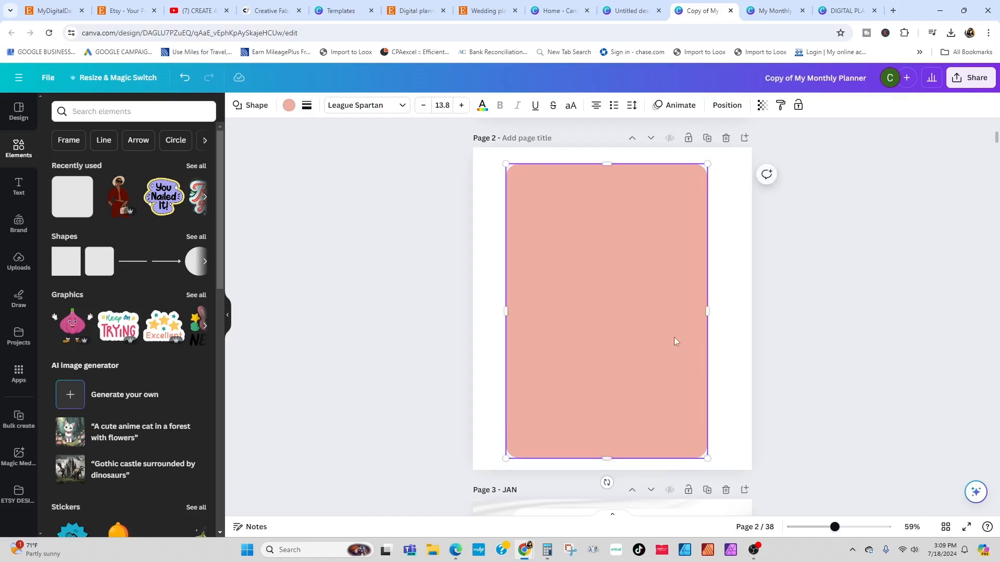
{"action": "left_click_drag", "start_coordinate": [710, 311], "coordinate": [717, 311]}
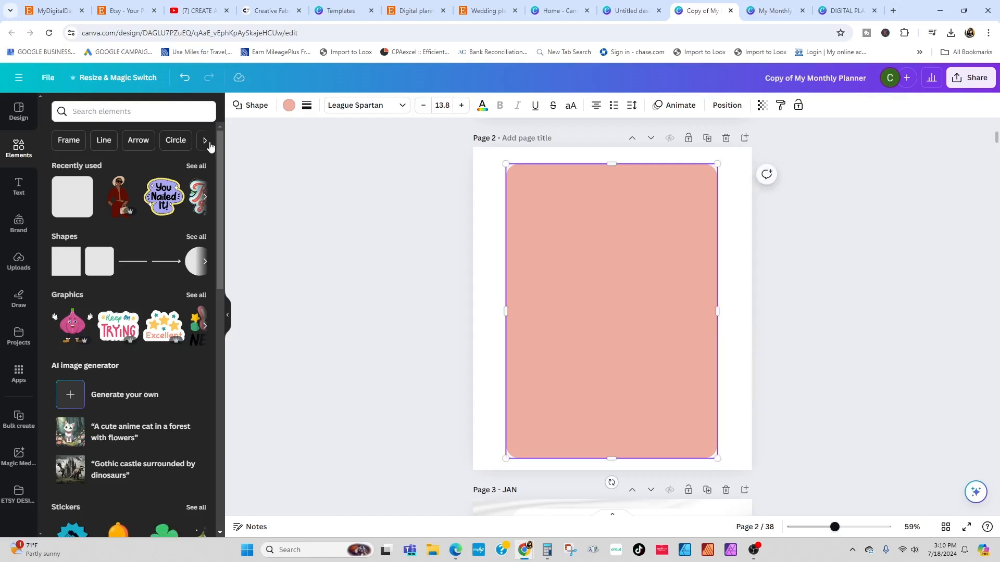
Recolor the rounded rectangle to sage green #ceddc7, adjust its size slightly, and center it on the page.
{"action": "left_click", "coordinate": [289, 105]}
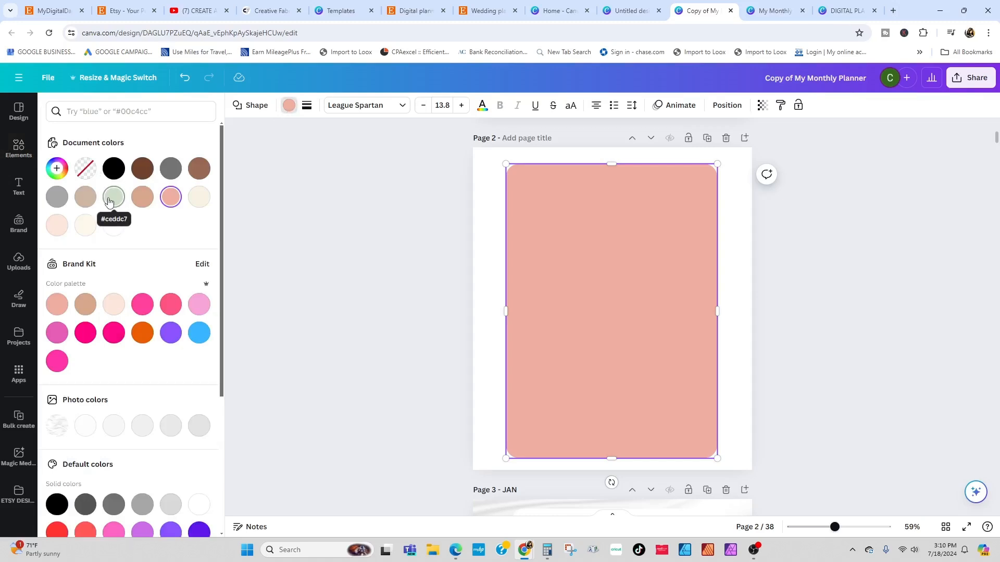
{"action": "left_click", "coordinate": [109, 202]}
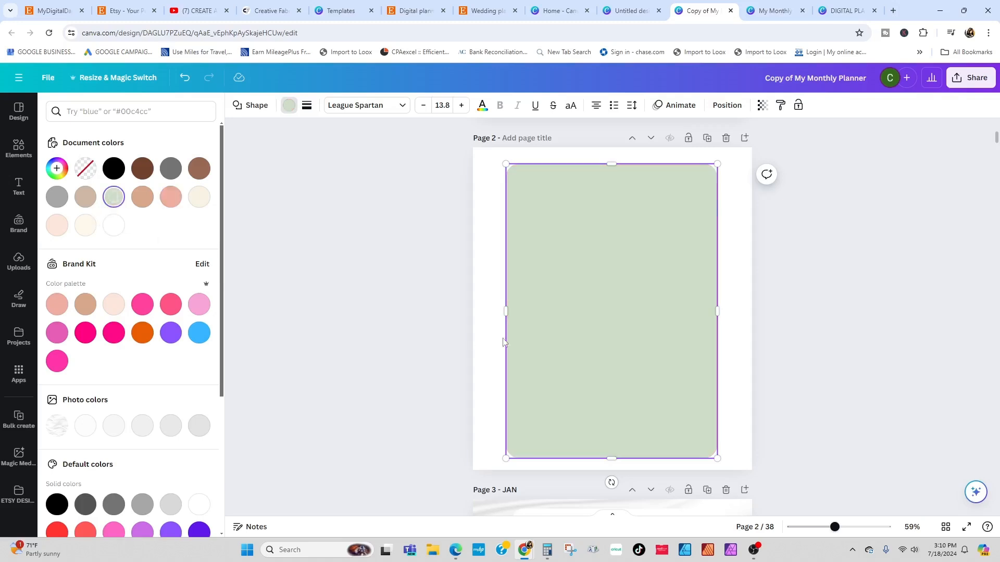
{"action": "left_click_drag", "start_coordinate": [717, 164], "coordinate": [727, 162]}
{"action": "left_click_drag", "start_coordinate": [651, 226], "coordinate": [649, 221]}
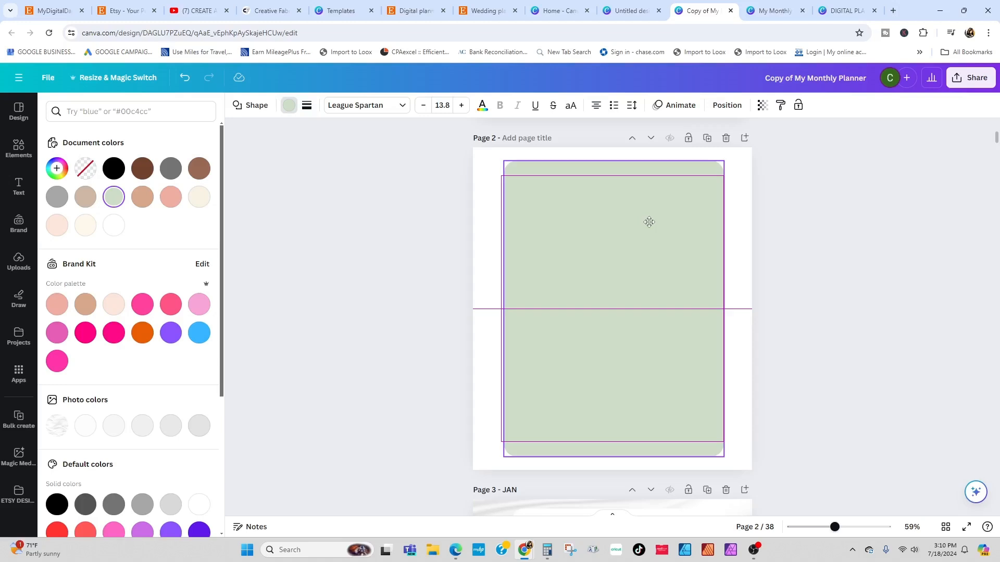
{"action": "left_click_drag", "start_coordinate": [648, 222], "coordinate": [647, 220]}
Search the elements for "spiral notebook" and place the black spiral ring graphic vertically over the upper left edge of the green cover.
{"action": "left_click", "coordinate": [19, 147]}
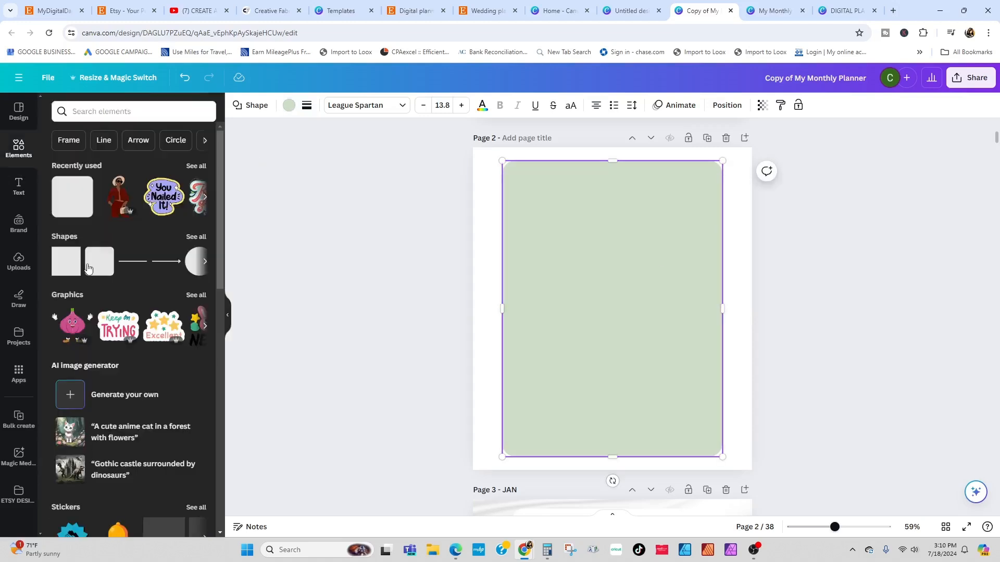
{"action": "left_click", "coordinate": [87, 115]}
{"action": "type", "text": "sp"}
{"action": "left_click", "coordinate": [112, 162]}
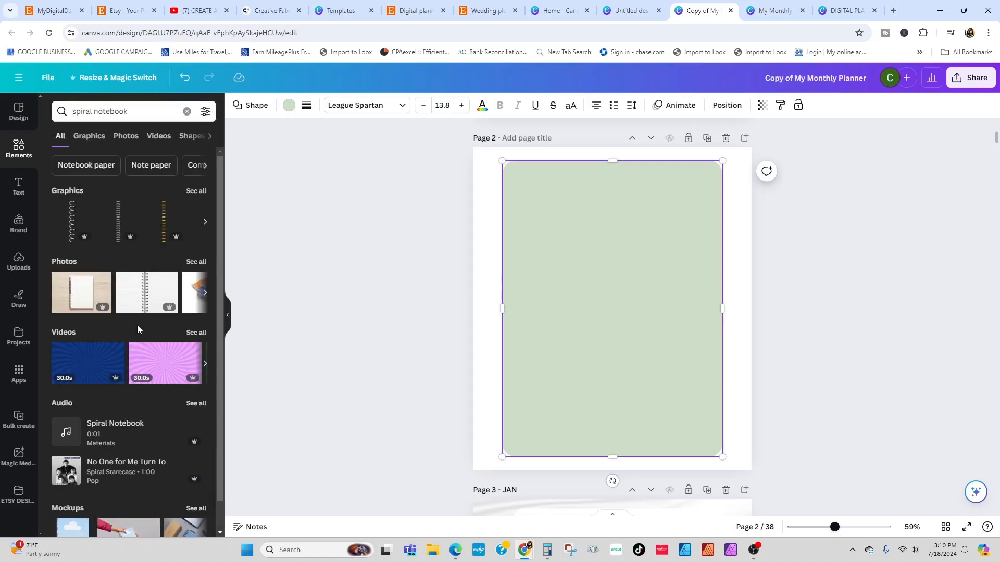
{"action": "left_click", "coordinate": [72, 191]}
{"action": "left_click", "coordinate": [76, 420]}
{"action": "left_click_drag", "start_coordinate": [620, 346], "coordinate": [501, 228]}
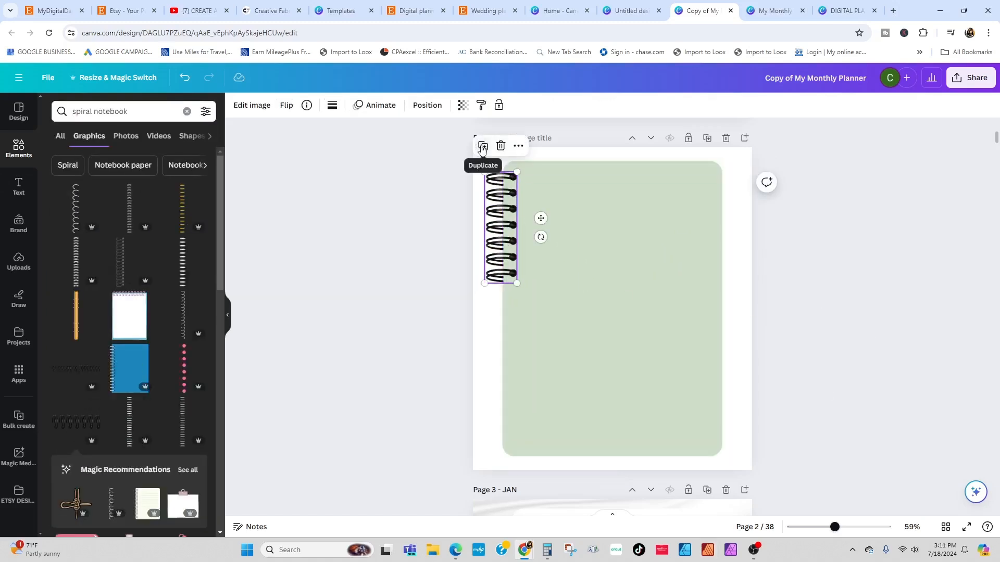
Duplicate the spiral binding, delete the smaller upper one, and enlarge the remaining spiral along the lower part of the cover's left edge.
{"action": "left_click", "coordinate": [482, 147]}
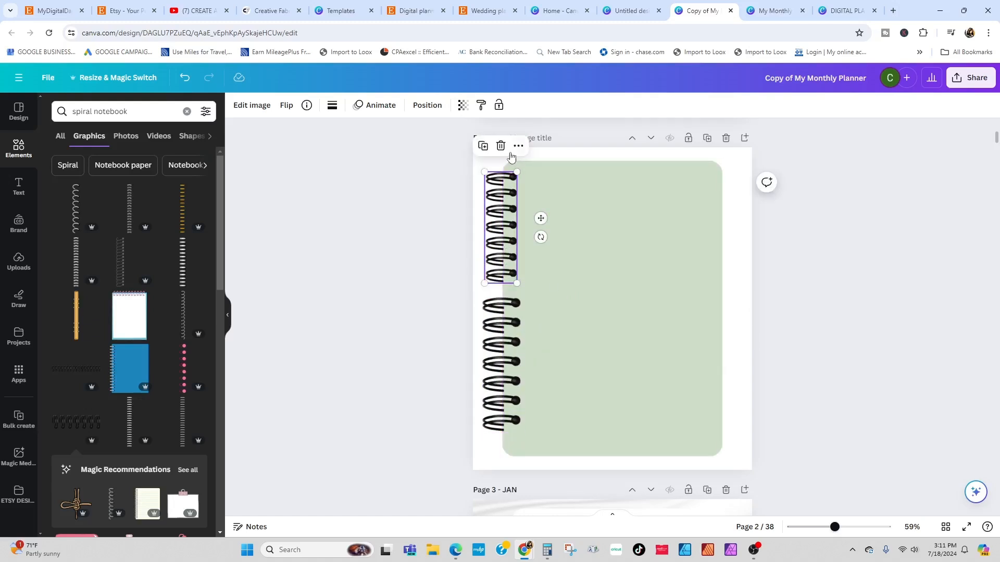
{"action": "left_click", "coordinate": [501, 146]}
{"action": "left_click", "coordinate": [513, 307]}
{"action": "left_click_drag", "start_coordinate": [520, 298], "coordinate": [523, 290]}
{"action": "left_click_drag", "start_coordinate": [504, 325], "coordinate": [513, 345]}
{"action": "left_click", "coordinate": [483, 266]}
{"action": "left_click", "coordinate": [507, 244]}
{"action": "key", "text": "Delete"}
Shrink the lower spiral slightly, duplicate it, and align the copy directly above it so the binding runs along the cover's full left edge.
{"action": "left_click", "coordinate": [513, 328]}
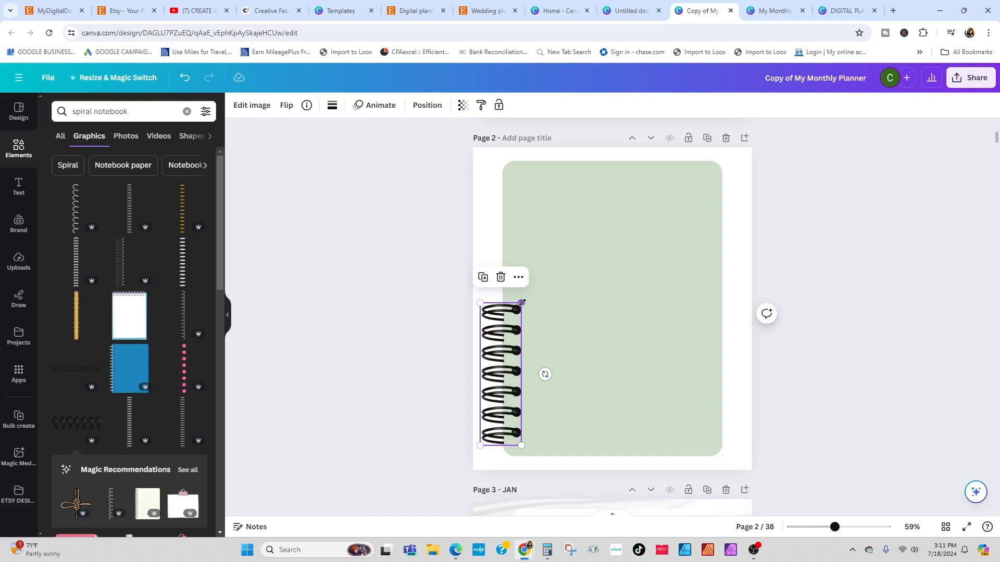
{"action": "left_click_drag", "start_coordinate": [522, 302], "coordinate": [519, 308]}
{"action": "left_click", "coordinate": [483, 283]}
{"action": "left_click_drag", "start_coordinate": [504, 205], "coordinate": [503, 216]}
{"action": "left_click", "coordinate": [736, 393]}
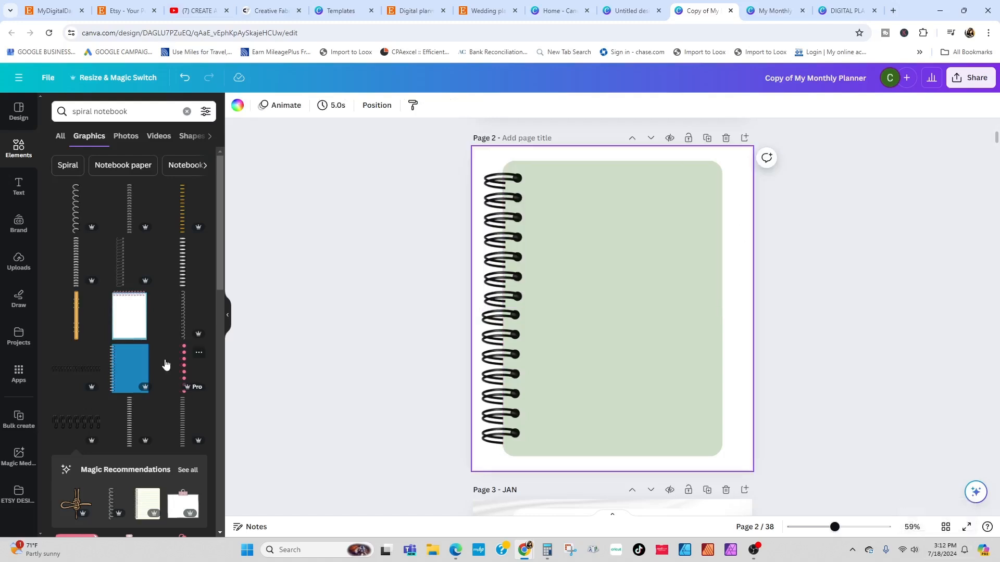
Search the element graphics for "black ripped paper".
{"action": "left_click", "coordinate": [186, 111]}
{"action": "type", "text": "bl"}
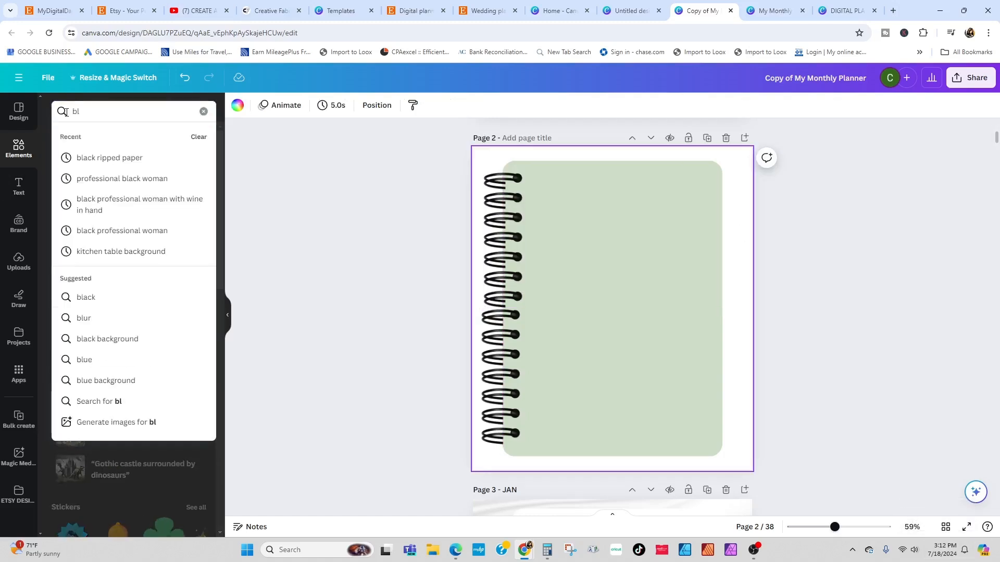
{"action": "left_click", "coordinate": [99, 156]}
{"action": "scroll", "coordinate": [173, 355], "scroll_direction": "down", "scroll_amount": 5}
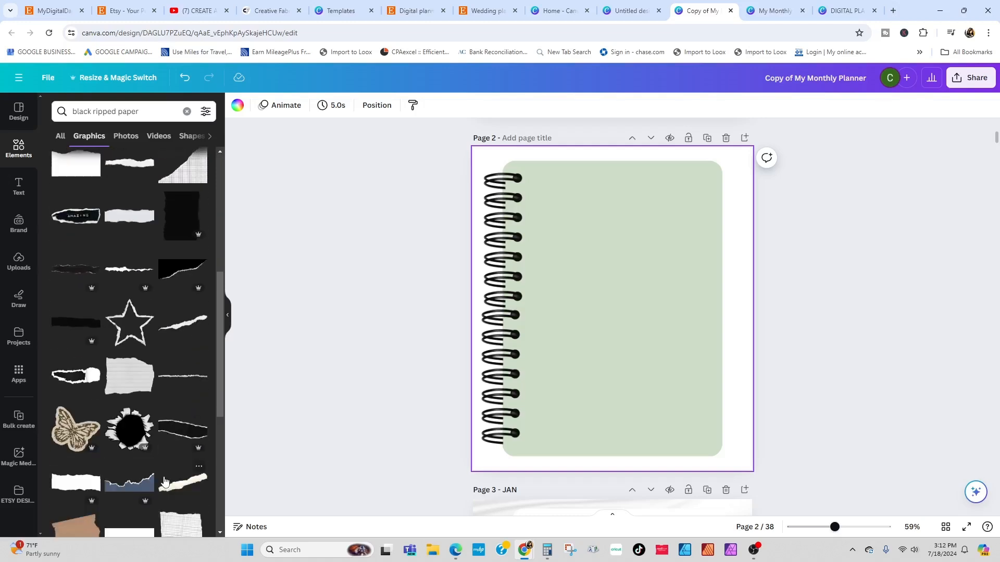
Place the upright black torn-paper graphic on the cover, turn it sideways, and widen it across the upper half.
{"action": "left_click", "coordinate": [173, 421]}
{"action": "left_click_drag", "start_coordinate": [717, 438], "coordinate": [657, 369]}
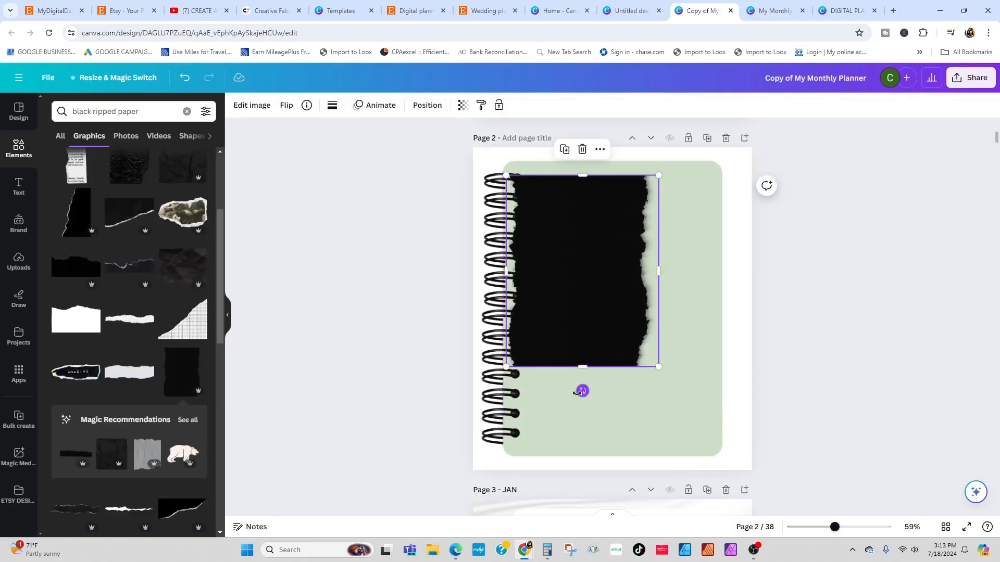
{"action": "left_click_drag", "start_coordinate": [580, 390], "coordinate": [702, 272]}
{"action": "left_click_drag", "start_coordinate": [591, 288], "coordinate": [627, 255]}
{"action": "left_click_drag", "start_coordinate": [712, 236], "coordinate": [721, 236]}
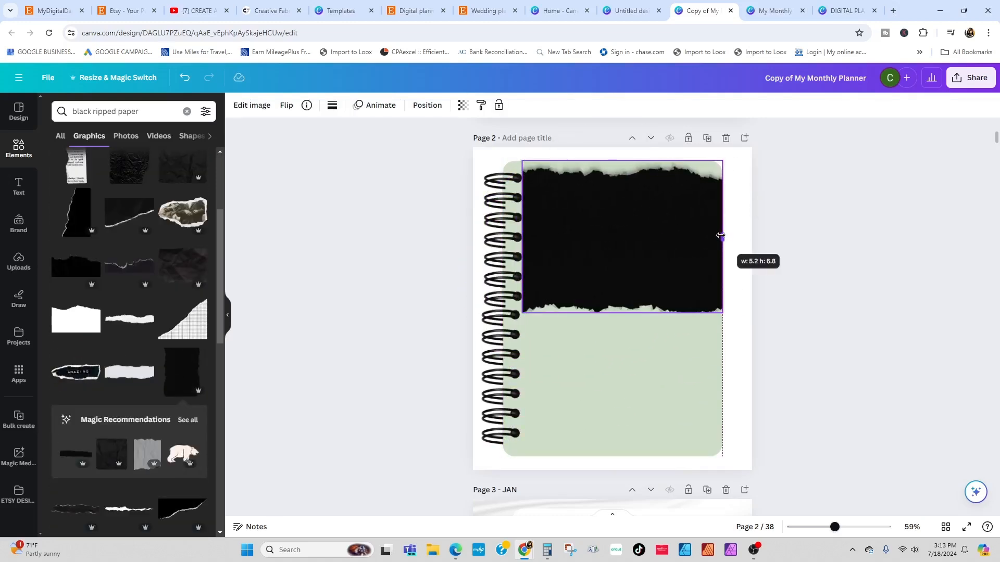
Reduce the sideways torn paper and center it between the spiral and the cover's right edge.
{"action": "left_click_drag", "start_coordinate": [720, 161], "coordinate": [714, 168]}
{"action": "left_click_drag", "start_coordinate": [690, 237], "coordinate": [716, 240]}
{"action": "left_click", "coordinate": [739, 245]}
{"action": "left_click", "coordinate": [696, 252]}
{"action": "left_click_drag", "start_coordinate": [714, 311], "coordinate": [697, 298]}
{"action": "left_click_drag", "start_coordinate": [617, 233], "coordinate": [625, 233]}
{"action": "left_click", "coordinate": [935, 384]}
Add the black paper graphic with torn top and bottom edges, size it across the upper cover, and delete the earlier torn paper.
{"action": "scroll", "coordinate": [122, 453], "scroll_direction": "down", "scroll_amount": 10}
{"action": "left_click", "coordinate": [182, 361]}
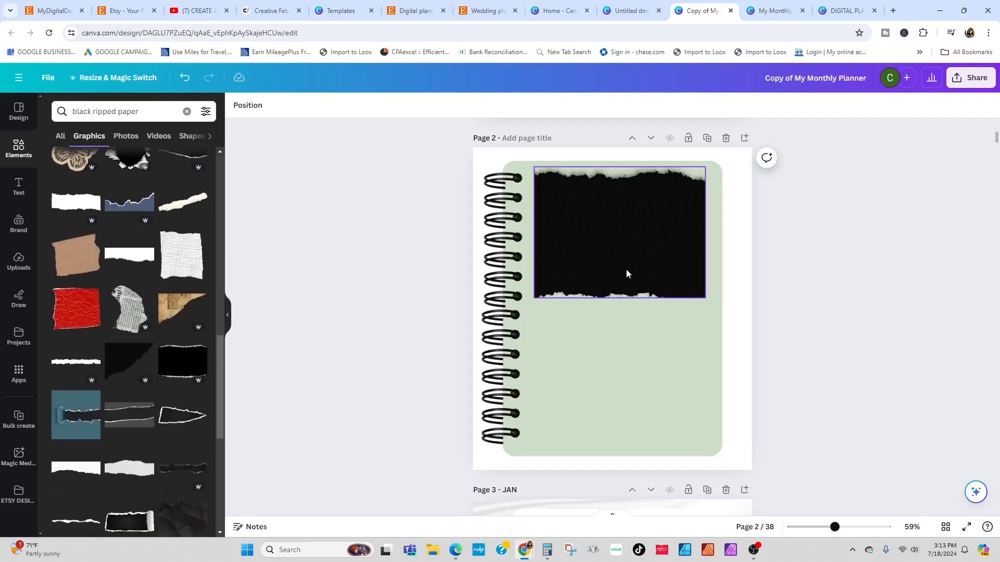
{"action": "left_click_drag", "start_coordinate": [670, 271], "coordinate": [710, 241]}
{"action": "left_click_drag", "start_coordinate": [556, 240], "coordinate": [534, 224]}
{"action": "left_click_drag", "start_coordinate": [620, 282], "coordinate": [658, 217]}
{"action": "left_click", "coordinate": [622, 224]}
{"action": "left_click", "coordinate": [620, 142]}
{"action": "left_click_drag", "start_coordinate": [705, 176], "coordinate": [709, 172]}
Change the torn paper's light gray edge color to cream from the document colors.
{"action": "left_click", "coordinate": [349, 105]}
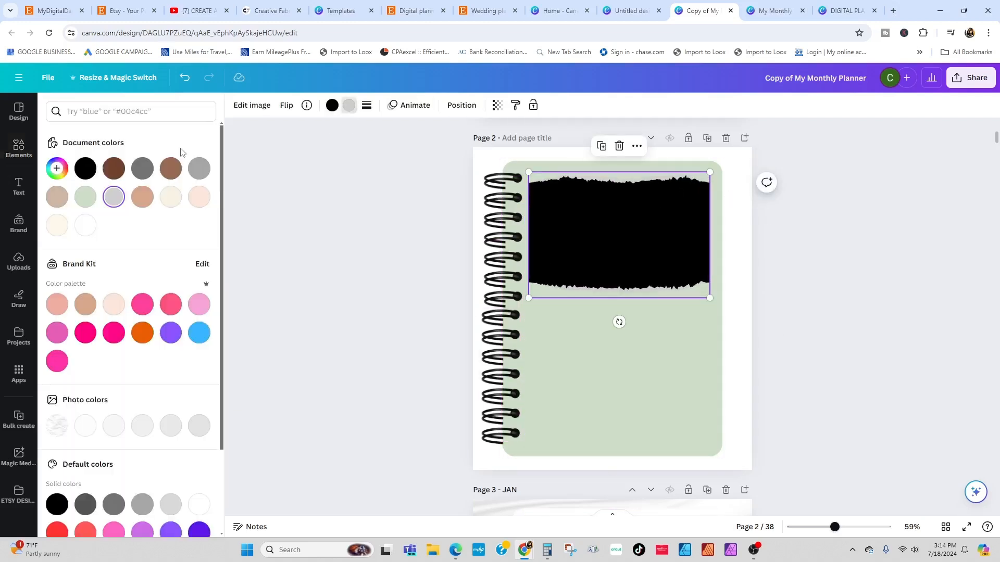
{"action": "left_click", "coordinate": [171, 197]}
{"action": "left_click", "coordinate": [823, 227]}
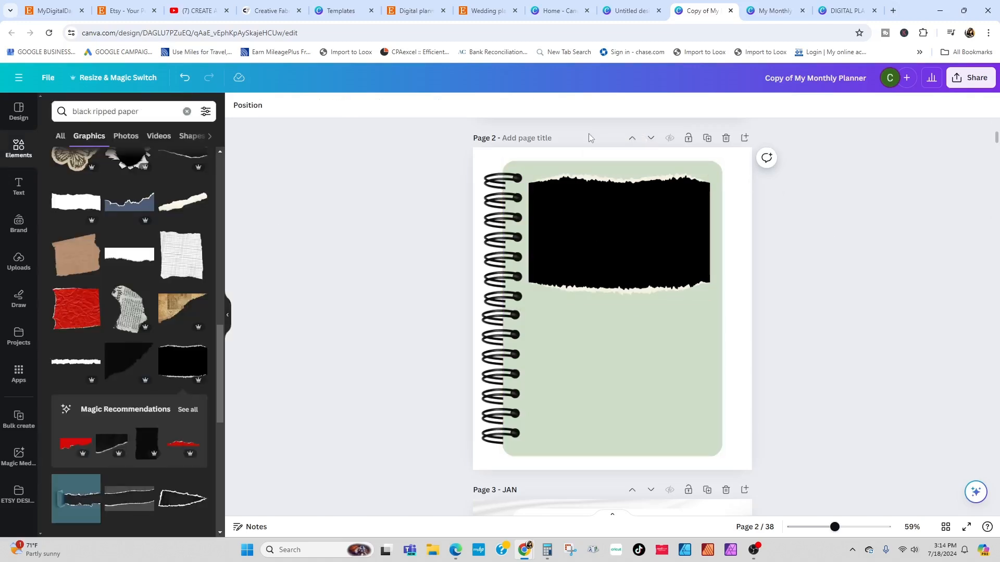
Add a heading text box to the cover reading "My Monthly".
{"action": "left_click", "coordinate": [19, 185]}
{"action": "left_click", "coordinate": [112, 245]}
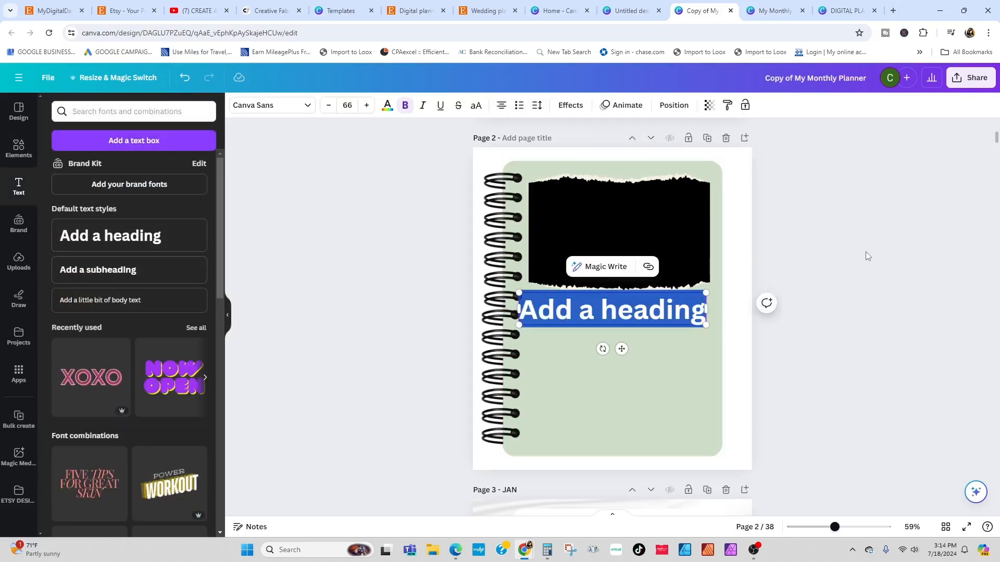
{"action": "type", "text": "My Montrh"}
{"action": "key", "text": "BackSpace"}
{"action": "key", "text": "BackSpace"}
{"action": "type", "text": "hly"}
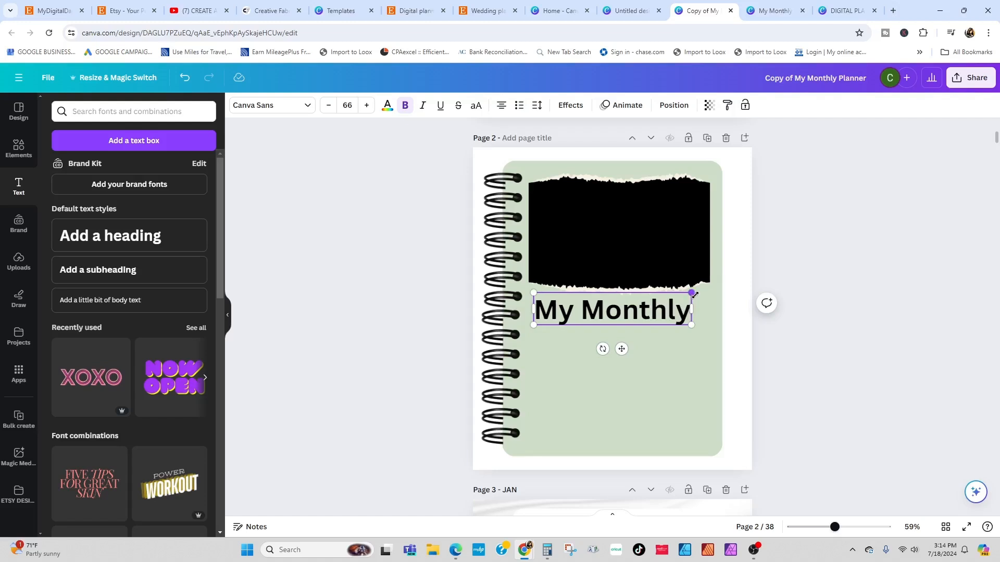
Shrink the "My Monthly" title, recolor it cream from the document colors, and move it onto the black torn paper.
{"action": "left_click_drag", "start_coordinate": [692, 290], "coordinate": [659, 304]}
{"action": "left_click", "coordinate": [387, 105]}
{"action": "left_click", "coordinate": [196, 202]}
{"action": "triple_click", "coordinate": [597, 315]}
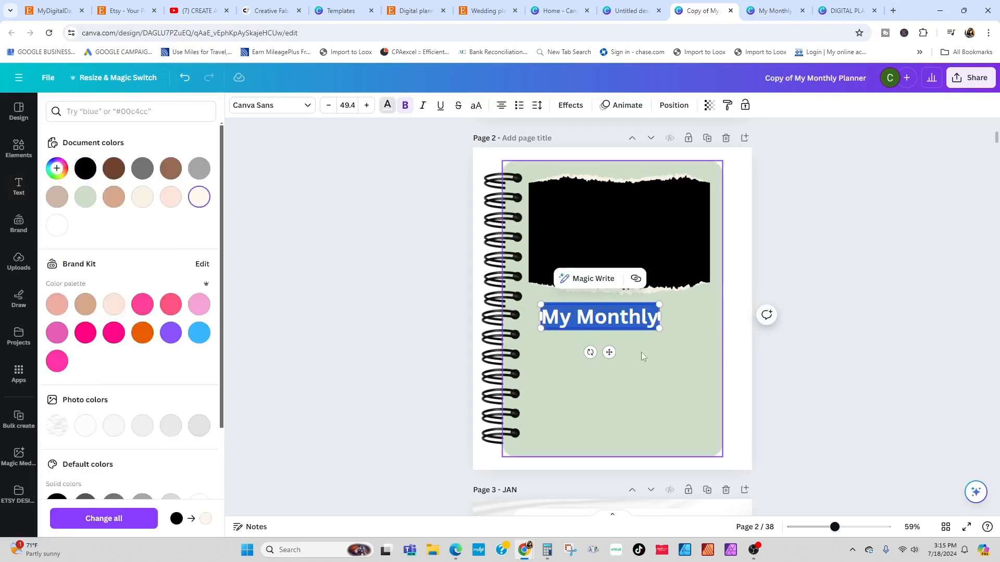
{"action": "left_click", "coordinate": [654, 342]}
{"action": "left_click_drag", "start_coordinate": [609, 352], "coordinate": [616, 304]}
{"action": "left_click", "coordinate": [604, 225]}
Duplicate the title, change the copy's text to "PLANNER", and enlarge it below "My Monthly".
{"action": "key", "text": "ctrl+d"}
{"action": "triple_click", "coordinate": [609, 268]}
{"action": "type", "text": "PLANNER"}
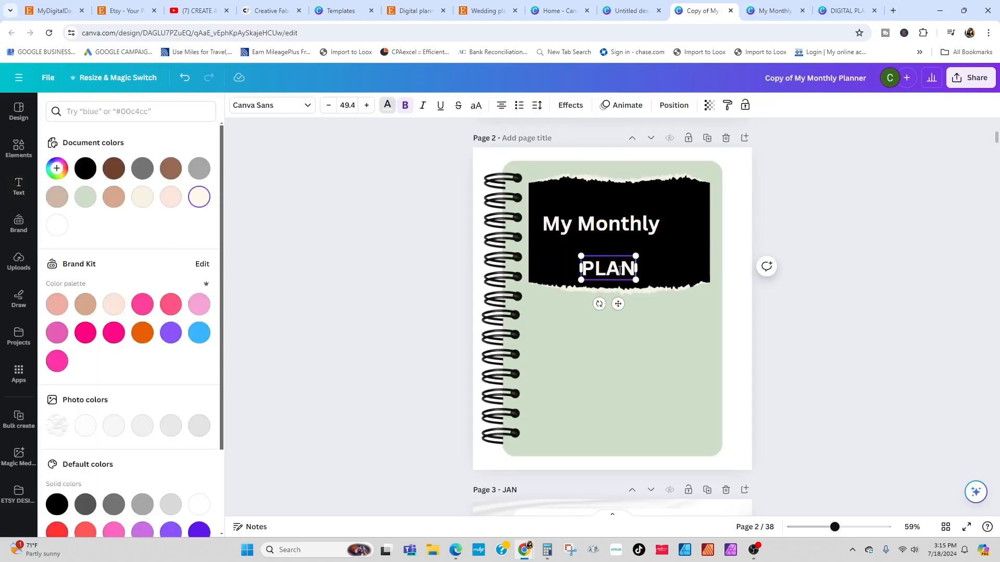
{"action": "left_click", "coordinate": [668, 351]}
{"action": "left_click", "coordinate": [615, 268]}
{"action": "left_click_drag", "start_coordinate": [657, 255], "coordinate": [677, 246]}
Set "PLANNER" in a bold geometric sans-serif font.
{"action": "left_click", "coordinate": [308, 106]}
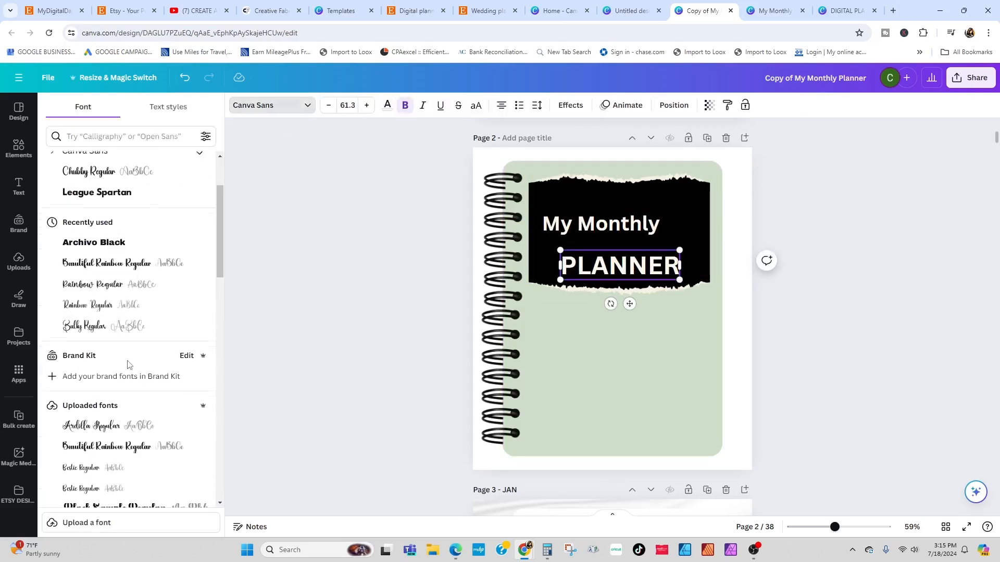
{"action": "scroll", "coordinate": [127, 364], "scroll_direction": "down", "scroll_amount": 10}
{"action": "left_click", "coordinate": [97, 281]}
Try Lucky Regular and Black Sample Regular on "My Monthly" and settle on a slim handwritten script font.
{"action": "left_click", "coordinate": [598, 223]}
{"action": "scroll", "coordinate": [138, 244], "scroll_direction": "up", "scroll_amount": 3}
{"action": "left_click", "coordinate": [138, 241]}
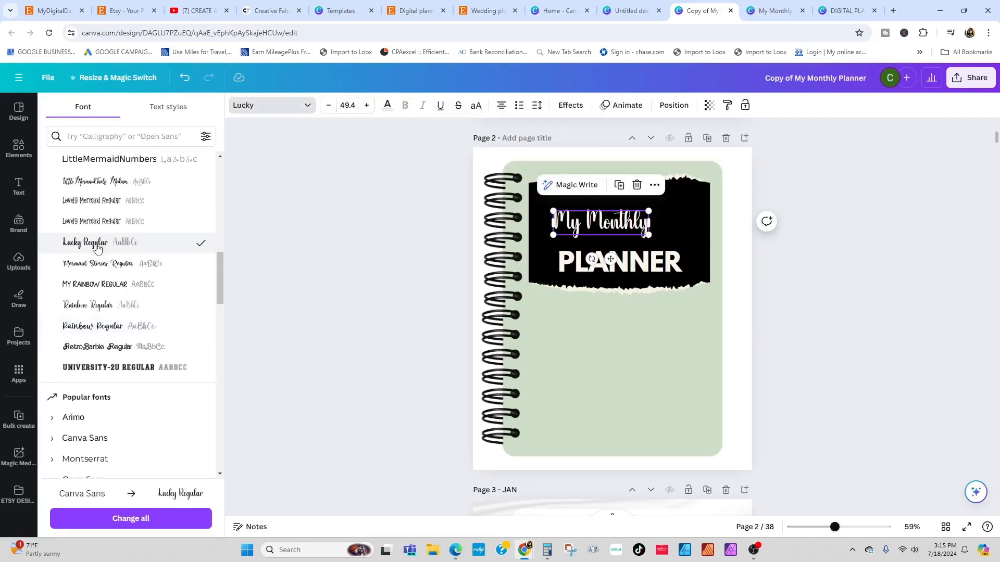
{"action": "scroll", "coordinate": [92, 284], "scroll_direction": "up", "scroll_amount": 4}
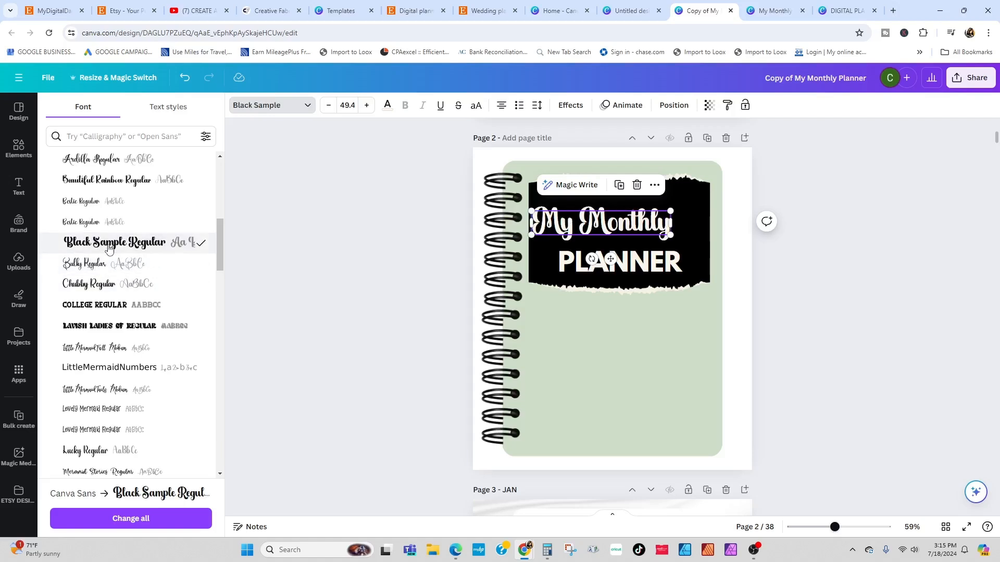
{"action": "scroll", "coordinate": [156, 384], "scroll_direction": "down", "scroll_amount": 2}
{"action": "left_click", "coordinate": [130, 160]}
Tilt "My Monthly" upward in the black paper's upper corner near the spiral and position "PLANNER" centered beneath it.
{"action": "left_click_drag", "start_coordinate": [592, 259], "coordinate": [602, 239]}
{"action": "left_click", "coordinate": [583, 209]}
{"action": "mouse_move", "coordinate": [621, 243]}
{"action": "left_mouse_down"}
{"action": "mouse_move", "coordinate": [655, 237]}
{"action": "mouse_move", "coordinate": [614, 246]}
{"action": "left_mouse_up"}
{"action": "left_click_drag", "start_coordinate": [633, 241], "coordinate": [560, 307]}
{"action": "left_click_drag", "start_coordinate": [604, 243], "coordinate": [581, 243]}
{"action": "left_click", "coordinate": [586, 209]}
{"action": "left_click_drag", "start_coordinate": [652, 251], "coordinate": [659, 251]}
{"action": "left_click", "coordinate": [716, 398]}
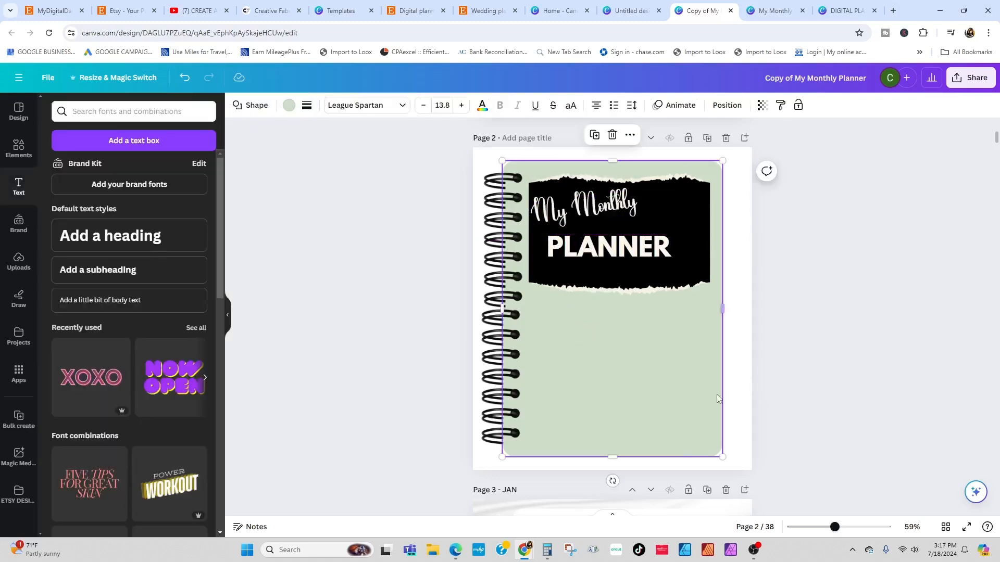
Browse the recently used elements, the shapes library and the element categories for a cover decoration.
{"action": "left_click", "coordinate": [9, 153]}
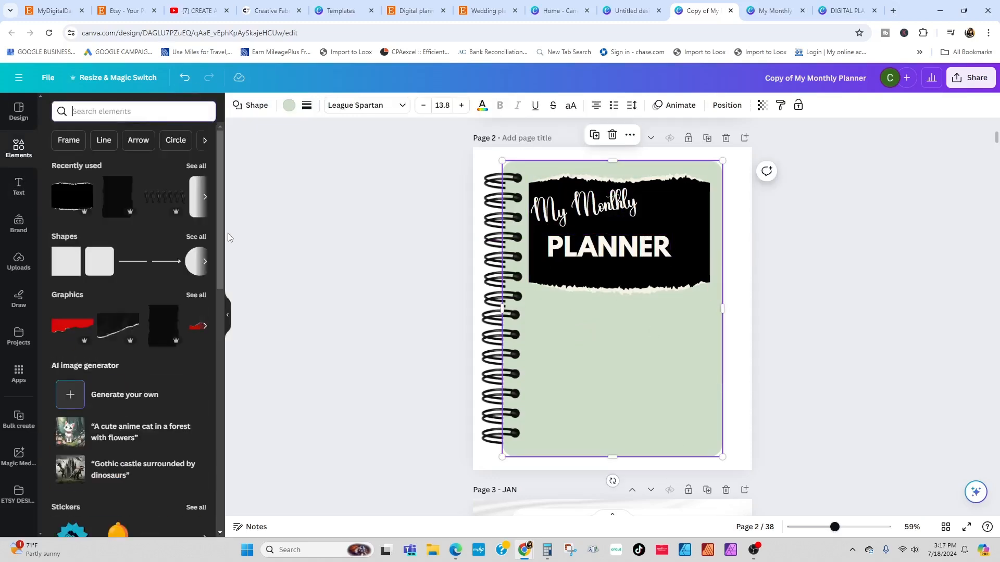
{"action": "left_click", "coordinate": [195, 165]}
{"action": "left_click", "coordinate": [58, 107]}
{"action": "left_click", "coordinate": [195, 237]}
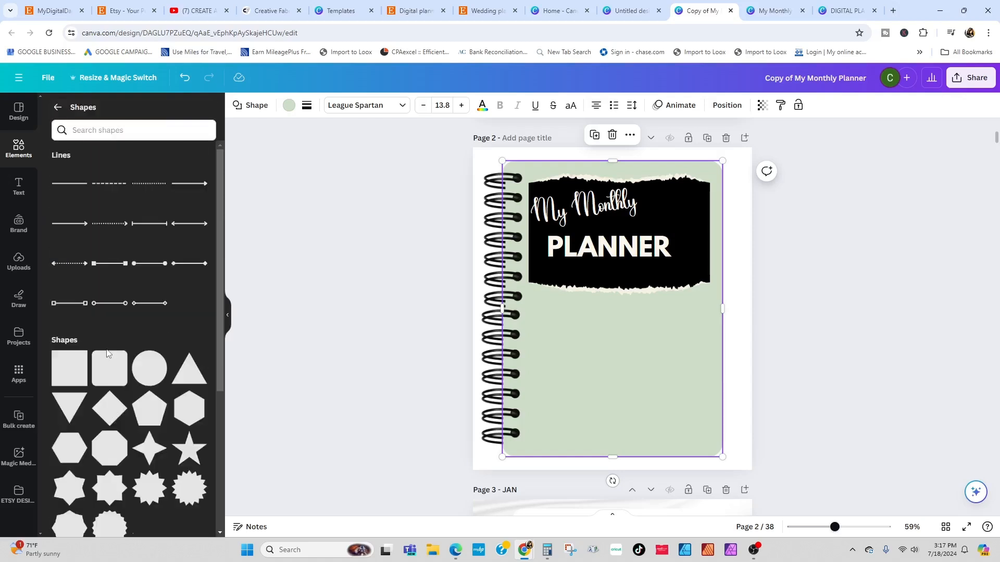
{"action": "scroll", "coordinate": [133, 395], "scroll_direction": "down", "scroll_amount": 6}
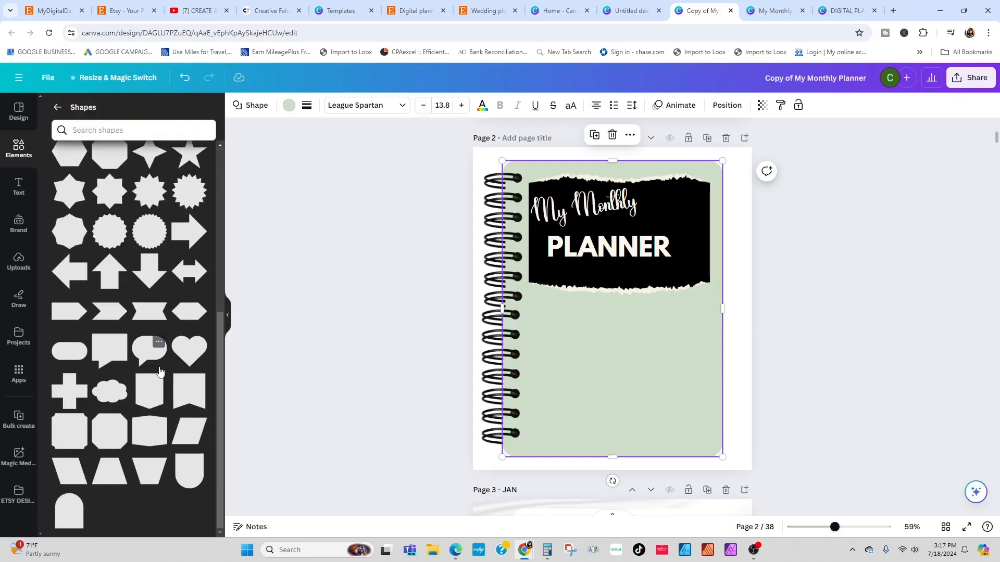
{"action": "left_click", "coordinate": [57, 107]}
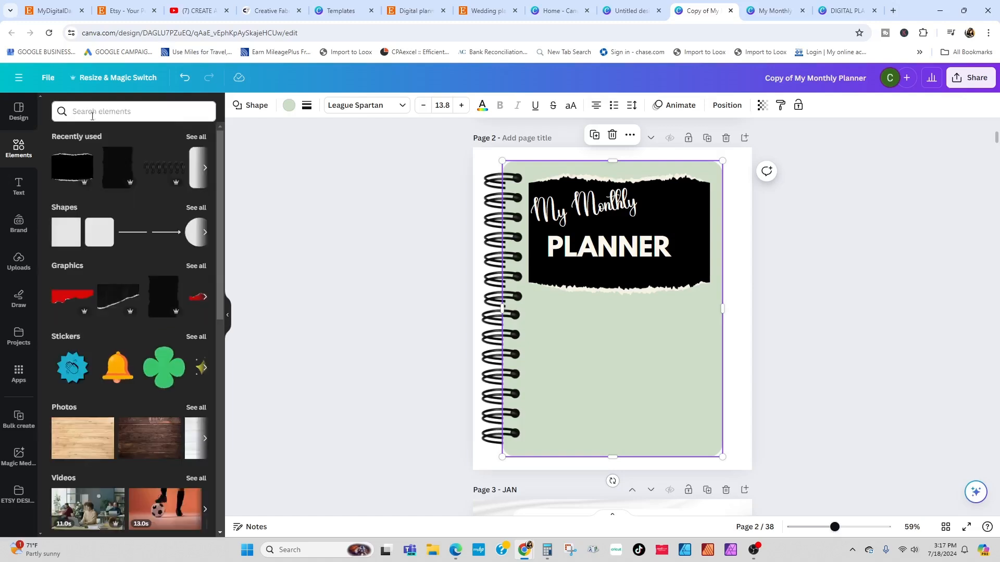
{"action": "left_click", "coordinate": [84, 116]}
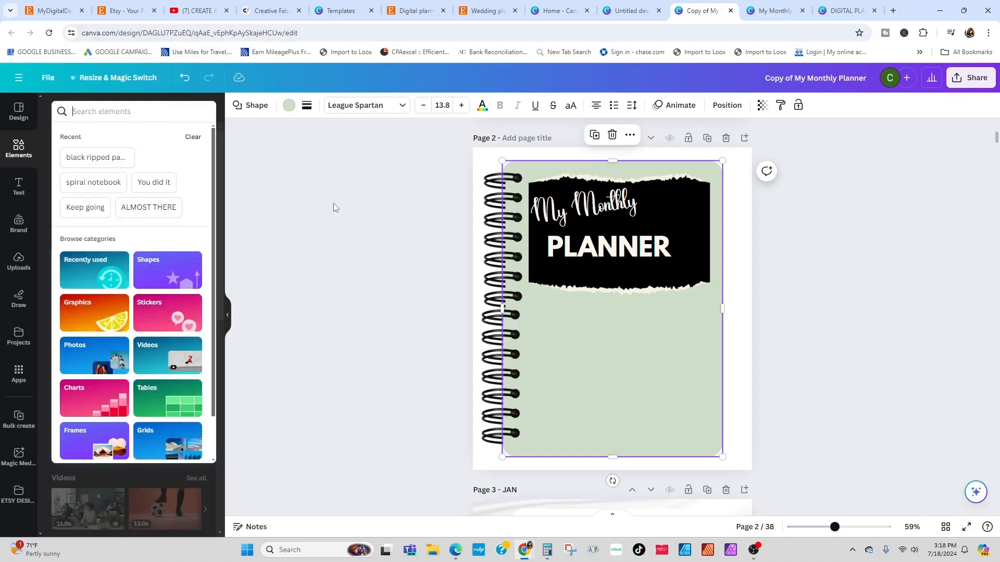
{"action": "left_click", "coordinate": [348, 310]}
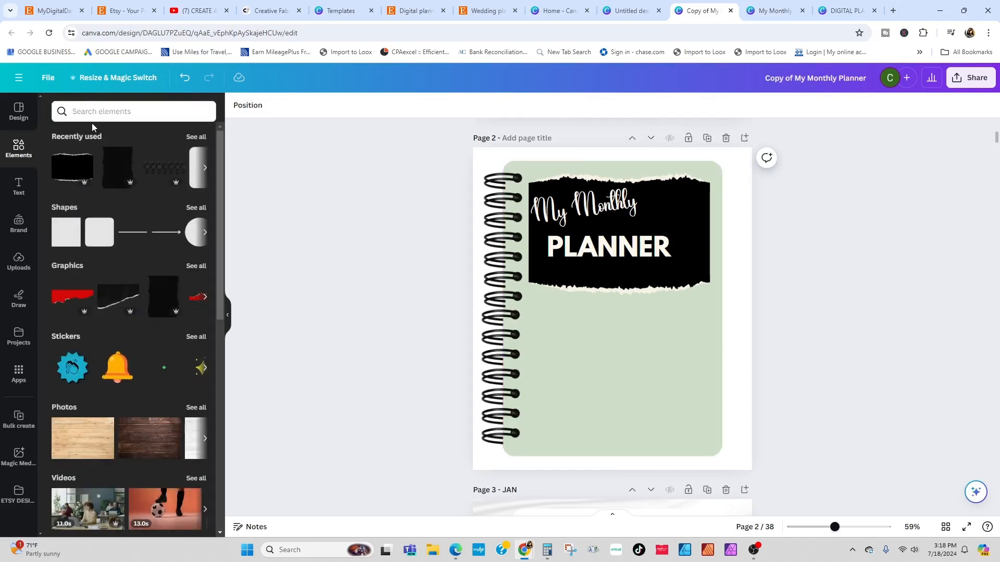
Search the graphics for HEART and try the pink heart cluster on the cover.
{"action": "left_click", "coordinate": [131, 112]}
{"action": "type", "text": "HEART"}
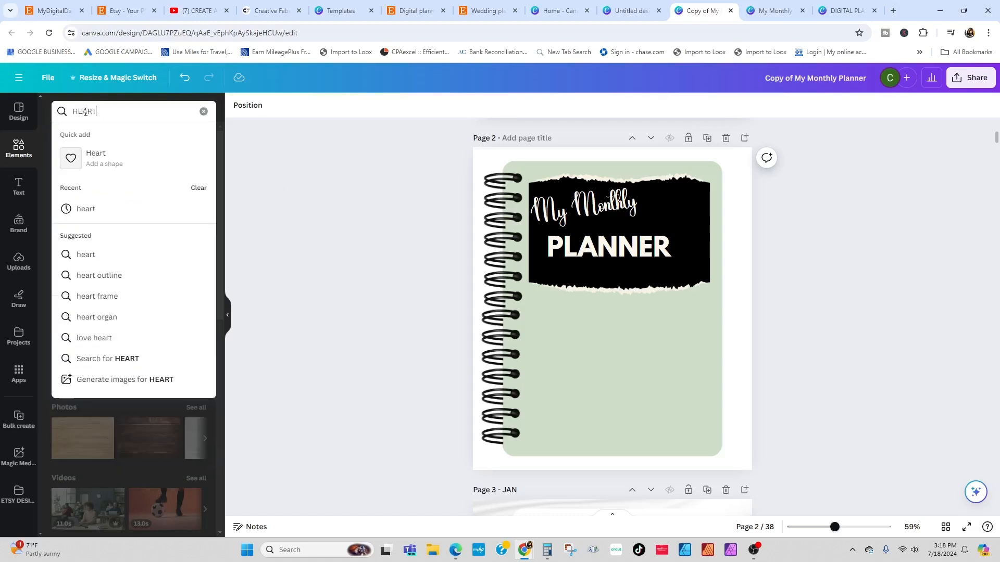
{"action": "key", "text": "Return"}
{"action": "left_click", "coordinate": [196, 251]}
{"action": "left_click", "coordinate": [187, 203]}
{"action": "left_click", "coordinate": [612, 170]}
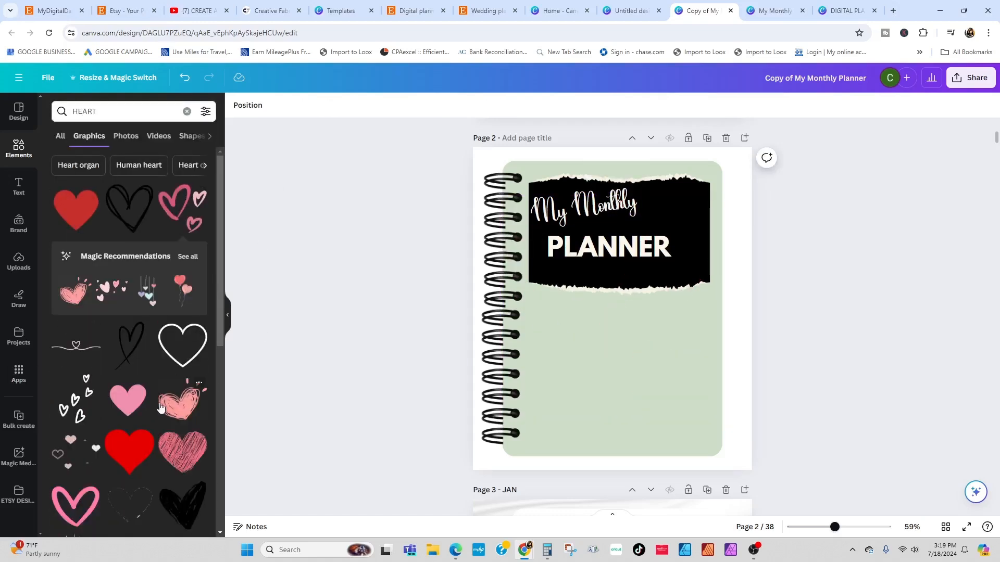
Add the scribbled solid heart, recolor it cream, and fit it beside "My Monthly" on the black paper.
{"action": "left_click", "coordinate": [182, 499]}
{"action": "left_click_drag", "start_coordinate": [667, 250], "coordinate": [620, 303]}
{"action": "left_click", "coordinate": [332, 105]}
{"action": "left_click", "coordinate": [199, 196]}
{"action": "left_click_drag", "start_coordinate": [577, 334], "coordinate": [664, 216]}
{"action": "left_click_drag", "start_coordinate": [707, 184], "coordinate": [679, 212]}
{"action": "left_click", "coordinate": [708, 325]}
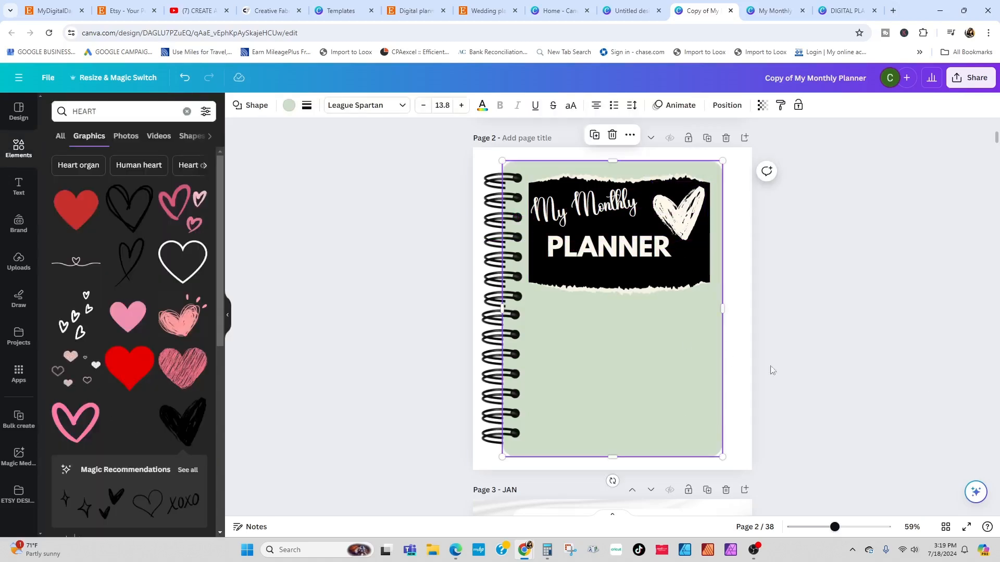
Search the elements for FLOWERS.
{"action": "left_click", "coordinate": [187, 111]}
{"action": "type", "text": "FLOWERS"}
{"action": "key", "text": "Return"}
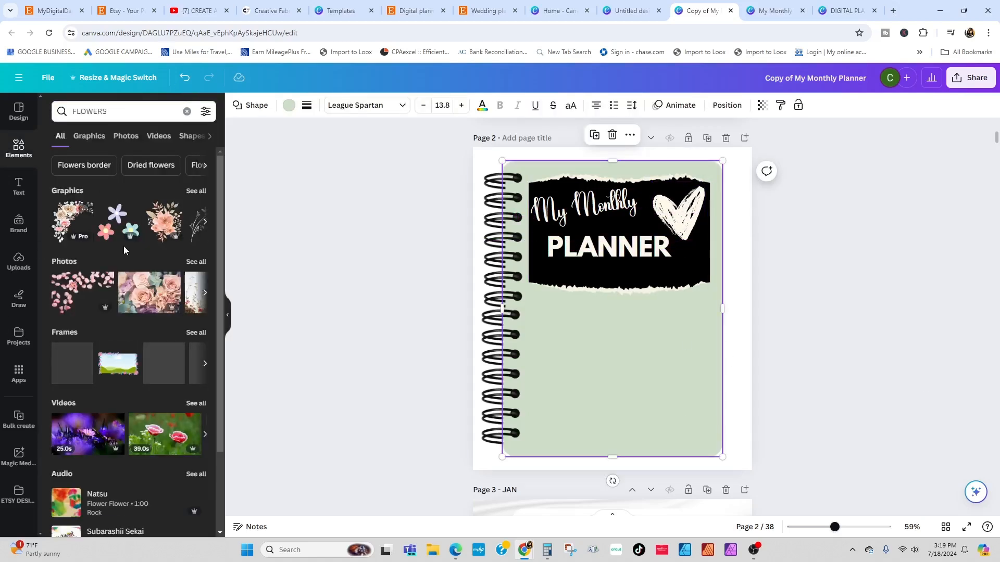
Try the pink and cream floral corner spray in the cover's lower corners.
{"action": "left_click", "coordinate": [72, 221]}
{"action": "left_click_drag", "start_coordinate": [723, 197], "coordinate": [627, 311]}
{"action": "left_click_drag", "start_coordinate": [560, 434], "coordinate": [725, 374]}
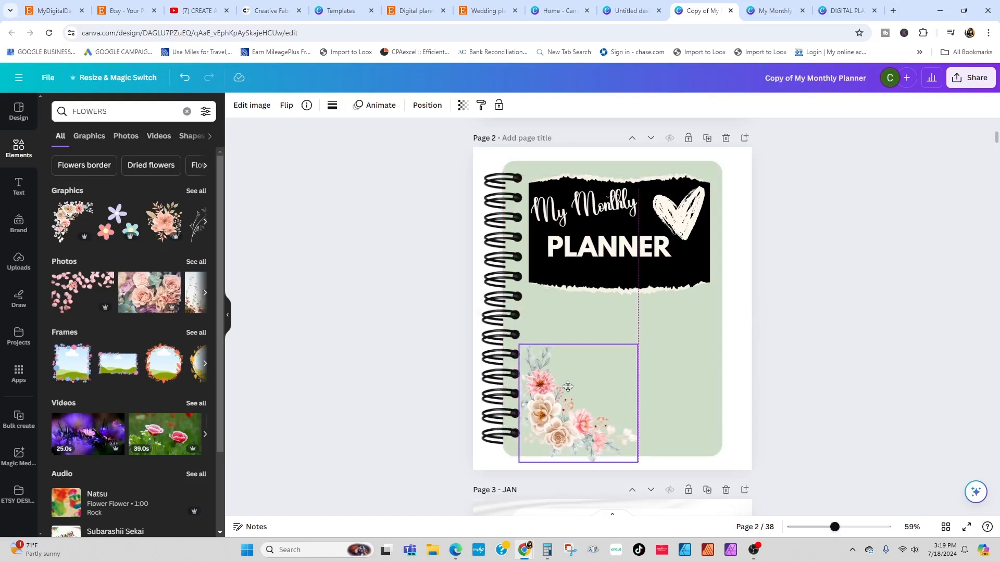
{"action": "key", "text": "Delete"}
Replace the cream heart on the black paper with the pink and gray three-flower graphic, scaled down beside the title.
{"action": "left_click", "coordinate": [196, 191]}
{"action": "left_click", "coordinate": [102, 333]}
{"action": "left_click_drag", "start_coordinate": [612, 309], "coordinate": [557, 409]}
{"action": "left_click_drag", "start_coordinate": [502, 465], "coordinate": [523, 444]}
{"action": "left_click", "coordinate": [678, 211]}
{"action": "left_click", "coordinate": [677, 161]}
{"action": "left_click_drag", "start_coordinate": [575, 422], "coordinate": [680, 237]}
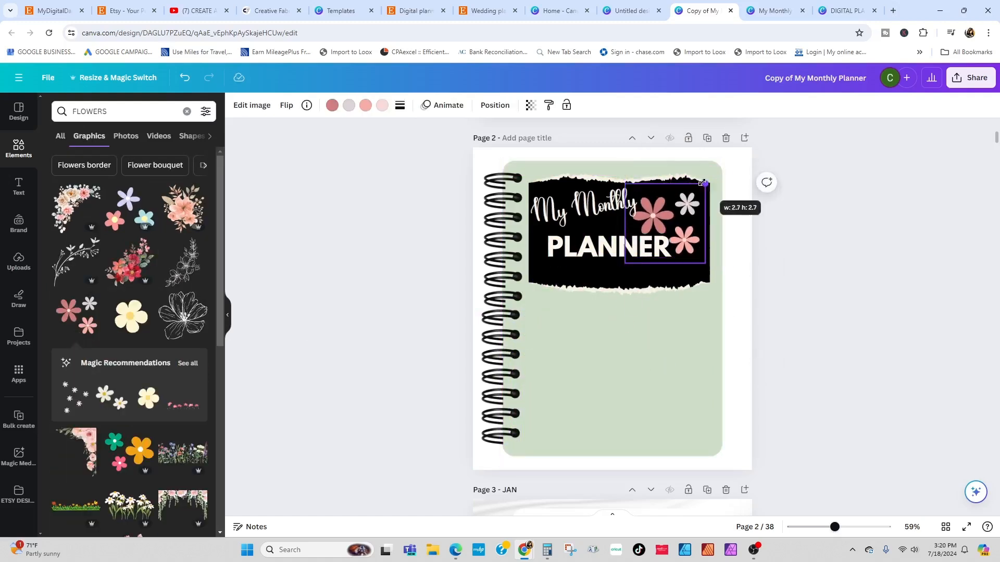
Try sage green and light pink on the largest flower and undo both color changes.
{"action": "left_click", "coordinate": [332, 105]}
{"action": "left_click", "coordinate": [113, 197]}
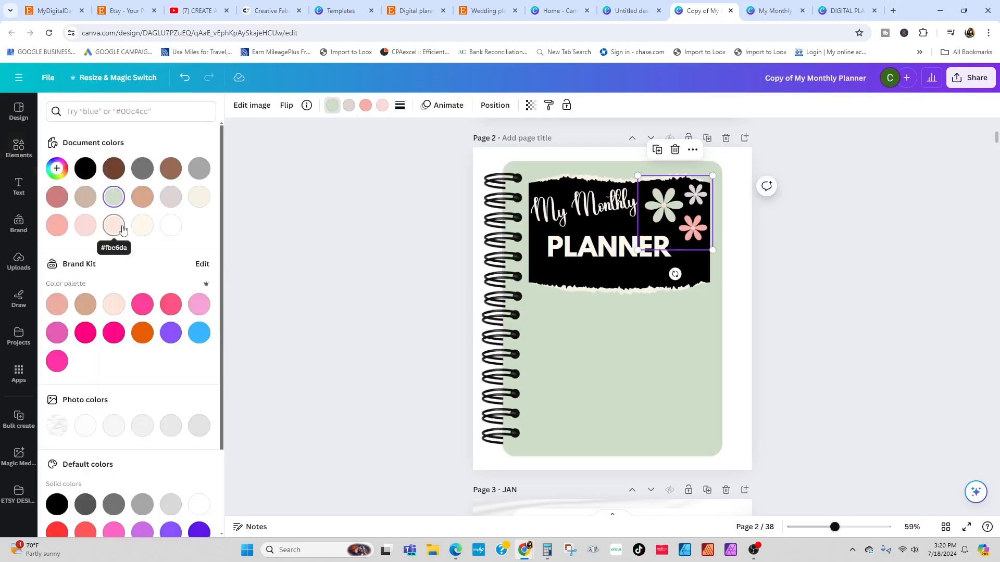
{"action": "left_click", "coordinate": [86, 225]}
{"action": "key", "text": "ctrl+z"}
{"action": "key", "text": "ctrl+z"}
{"action": "left_click", "coordinate": [421, 259]}
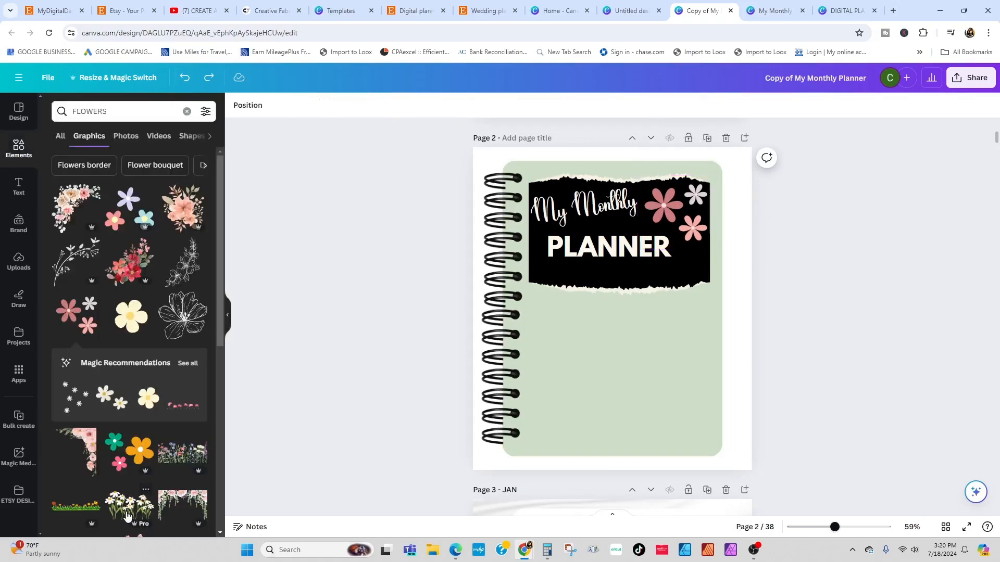
Add the watercolor wildflower border along the cover's bottom edge, fitted between the spiral and the cover's outer edge.
{"action": "scroll", "coordinate": [161, 374], "scroll_direction": "down", "scroll_amount": 5}
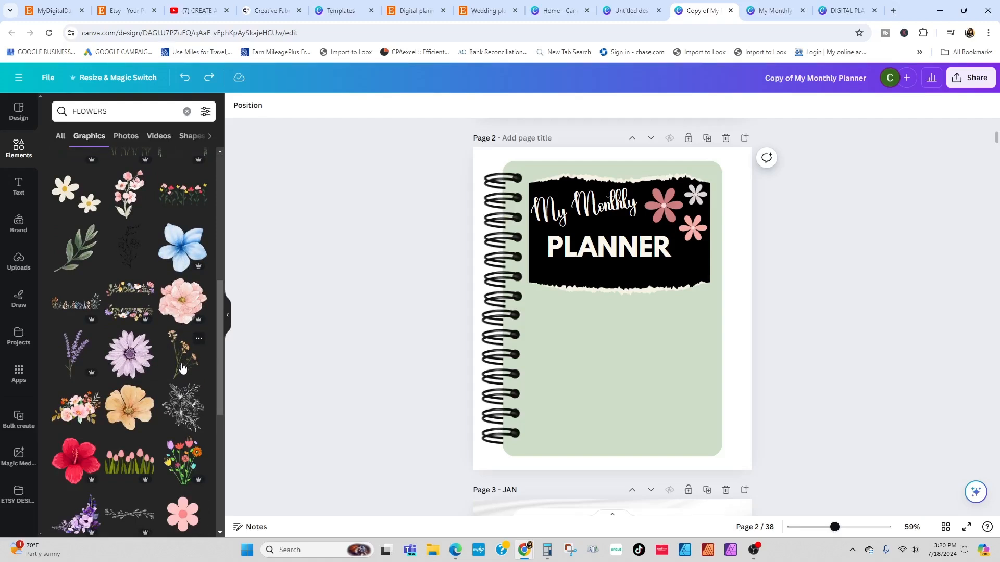
{"action": "left_click", "coordinate": [76, 302]}
{"action": "left_click_drag", "start_coordinate": [612, 308], "coordinate": [619, 419]}
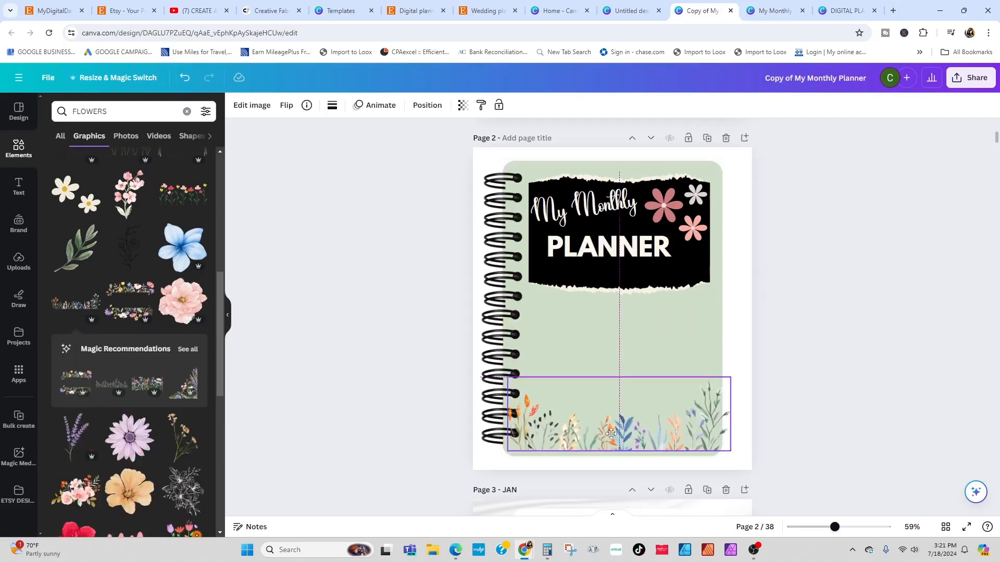
{"action": "left_click_drag", "start_coordinate": [731, 382], "coordinate": [722, 385]}
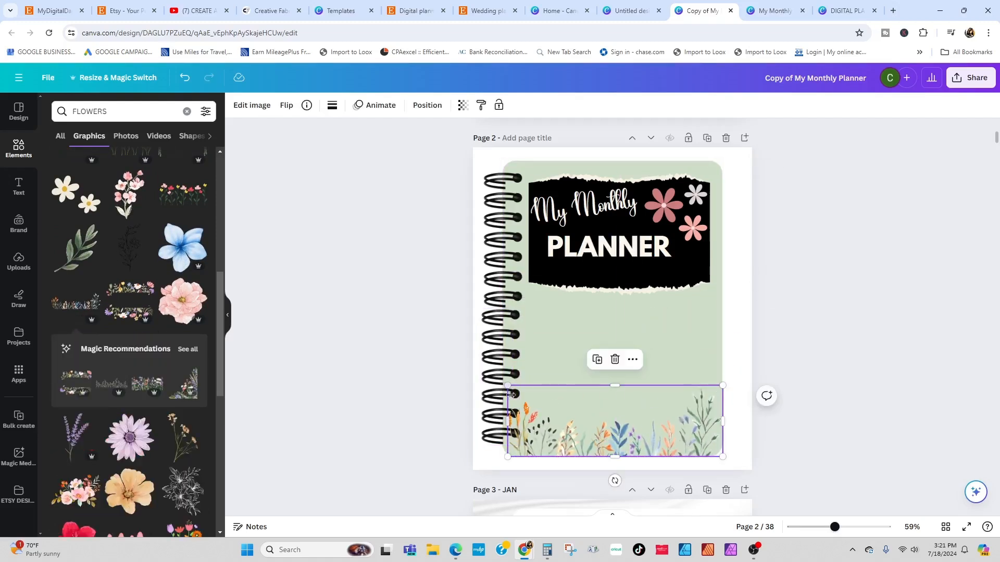
{"action": "left_click", "coordinate": [805, 367]}
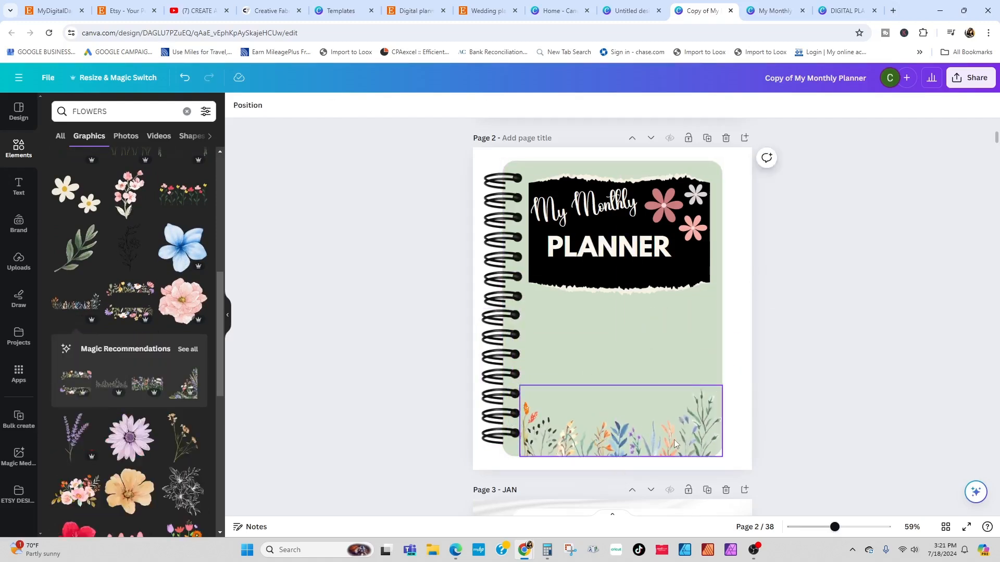
Try a rotated, smaller copy of the wildflower border running up the cover's outer edge.
{"action": "left_click", "coordinate": [610, 445]}
{"action": "key", "text": "ctrl+d"}
{"action": "left_click_drag", "start_coordinate": [626, 478], "coordinate": [683, 426]}
{"action": "left_click_drag", "start_coordinate": [663, 324], "coordinate": [648, 360]}
{"action": "left_click_drag", "start_coordinate": [620, 391], "coordinate": [695, 316]}
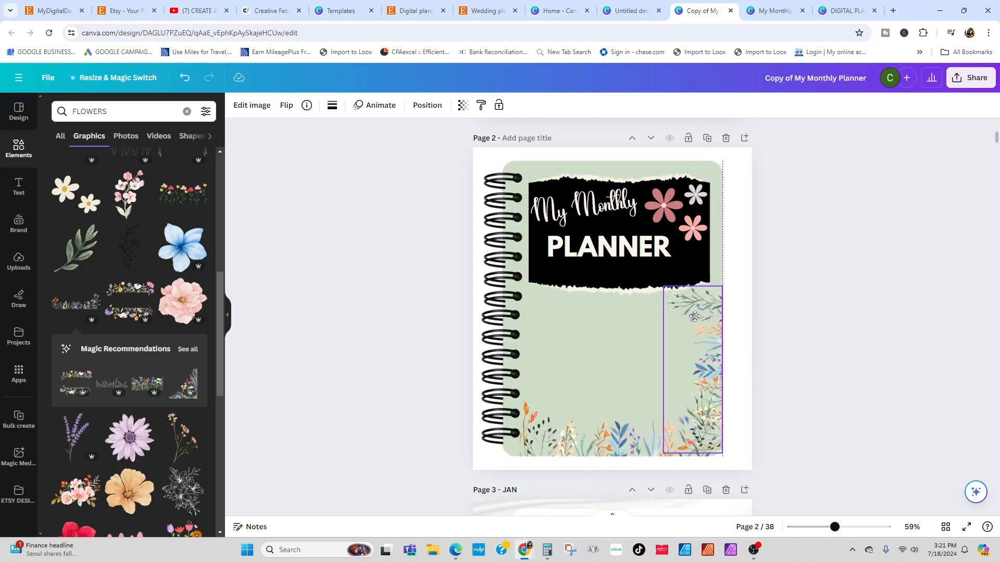
{"action": "key", "text": "Delete"}
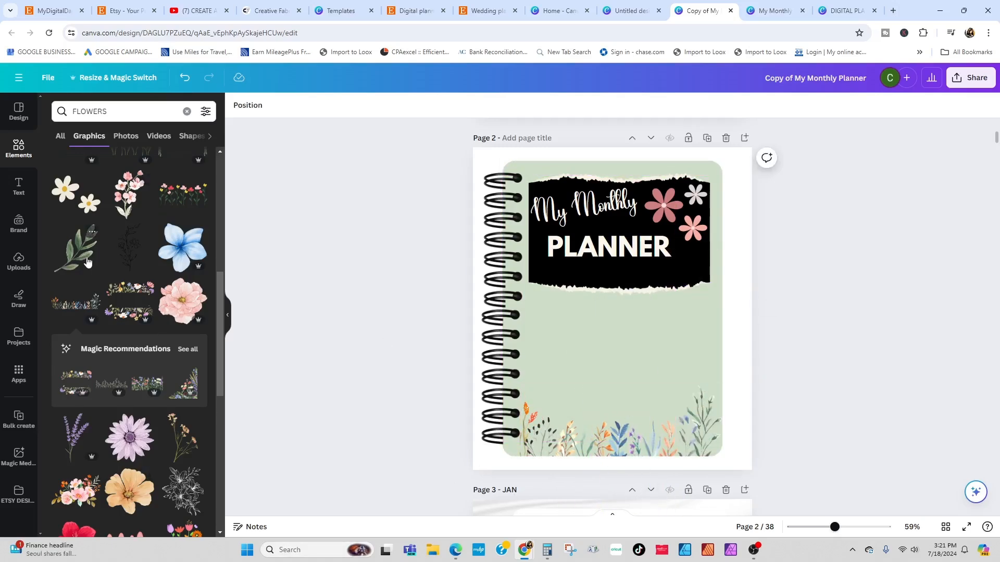
Try the green leaf branch, and a shrunken smiling daisy in the cover's lower corner beside the spiral.
{"action": "left_click", "coordinate": [87, 262]}
{"action": "key", "text": "Delete"}
{"action": "scroll", "coordinate": [130, 312], "scroll_direction": "down", "scroll_amount": 10}
{"action": "left_click", "coordinate": [76, 288]}
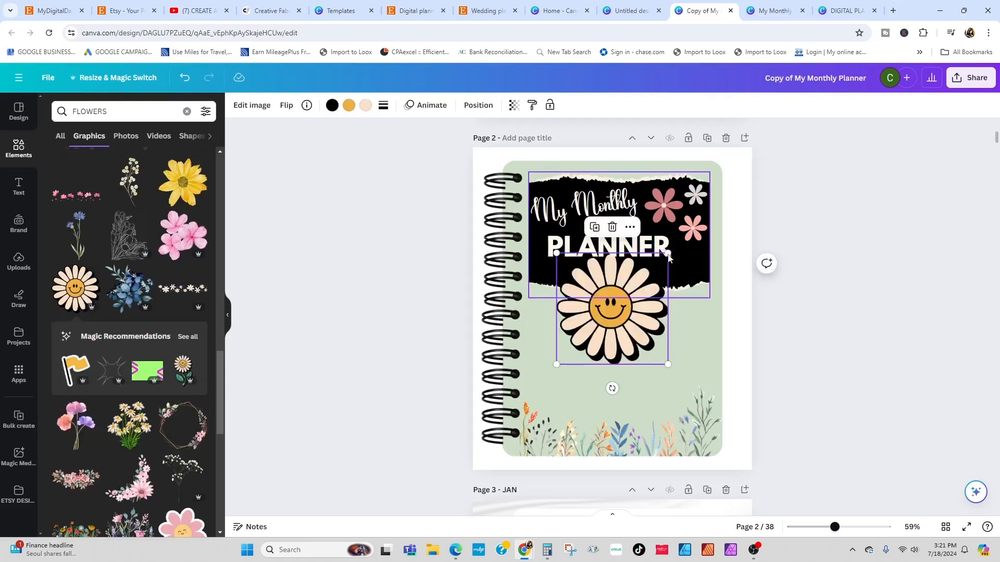
{"action": "left_click_drag", "start_coordinate": [668, 254], "coordinate": [646, 285]}
{"action": "left_click_drag", "start_coordinate": [579, 336], "coordinate": [555, 374]}
{"action": "left_click_drag", "start_coordinate": [619, 320], "coordinate": [597, 341]}
{"action": "left_click_drag", "start_coordinate": [568, 368], "coordinate": [549, 421]}
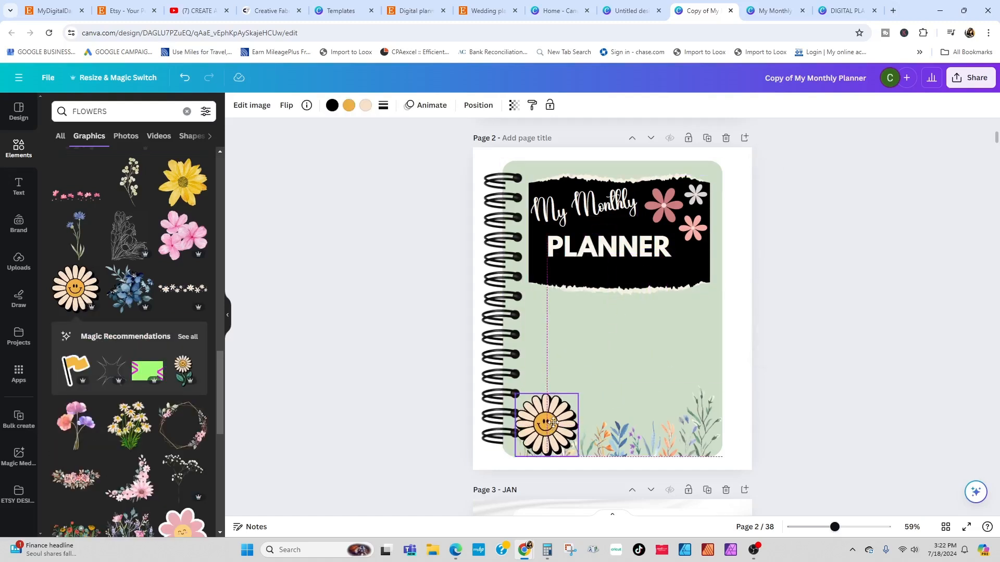
{"action": "left_click", "coordinate": [546, 368]}
Add the smiling daisy with a stem in the lower corner by the spiral and delete the wildflower border.
{"action": "left_click", "coordinate": [183, 370]}
{"action": "left_click_drag", "start_coordinate": [651, 244], "coordinate": [556, 392]}
{"action": "left_click", "coordinate": [614, 419]}
{"action": "key", "text": "Delete"}
Recolor the stemmed daisy's face pink and its leaves light teal, and try a copy beside it.
{"action": "left_click", "coordinate": [364, 106]}
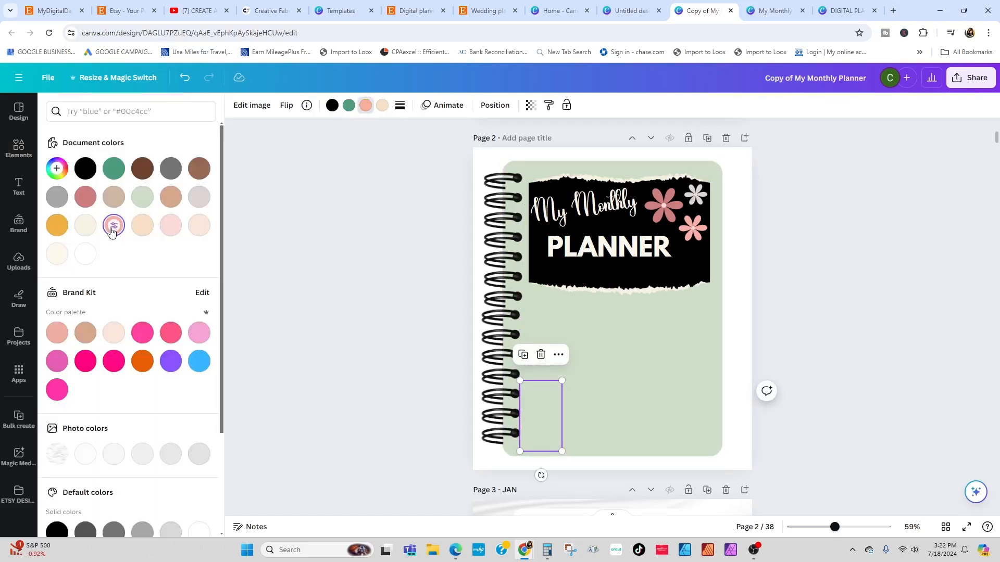
{"action": "left_click", "coordinate": [114, 225]}
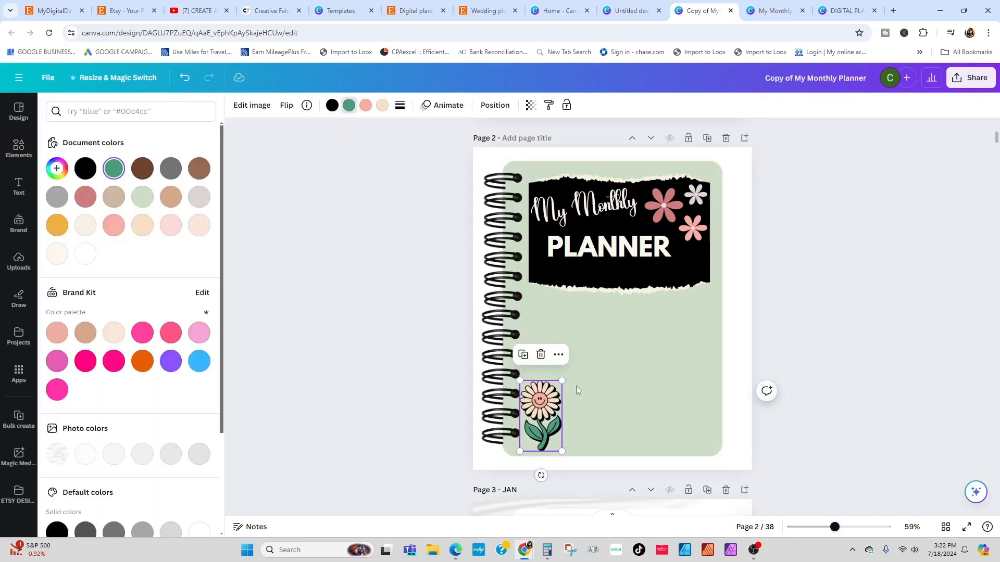
{"action": "left_click", "coordinate": [172, 206]}
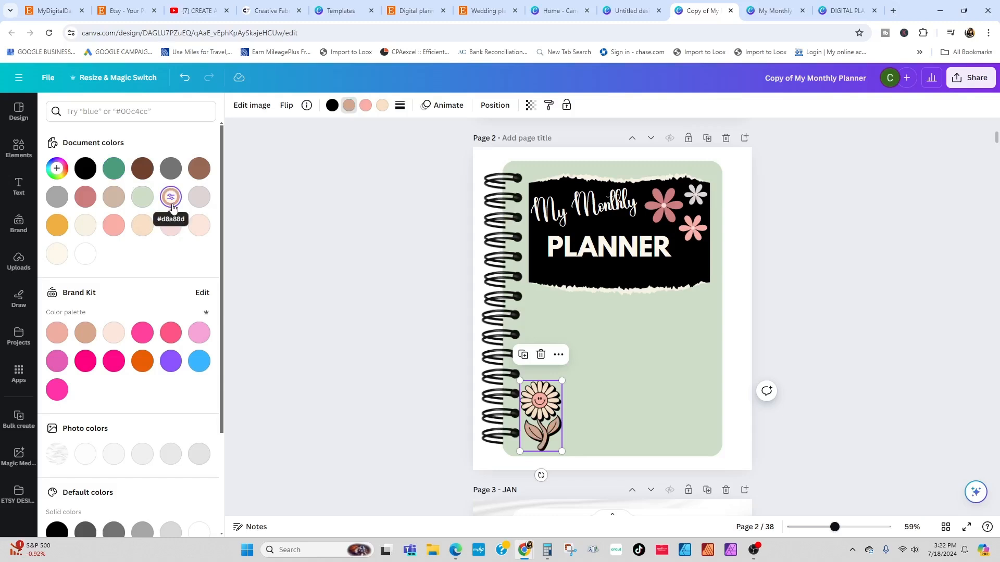
{"action": "left_click", "coordinate": [146, 234]}
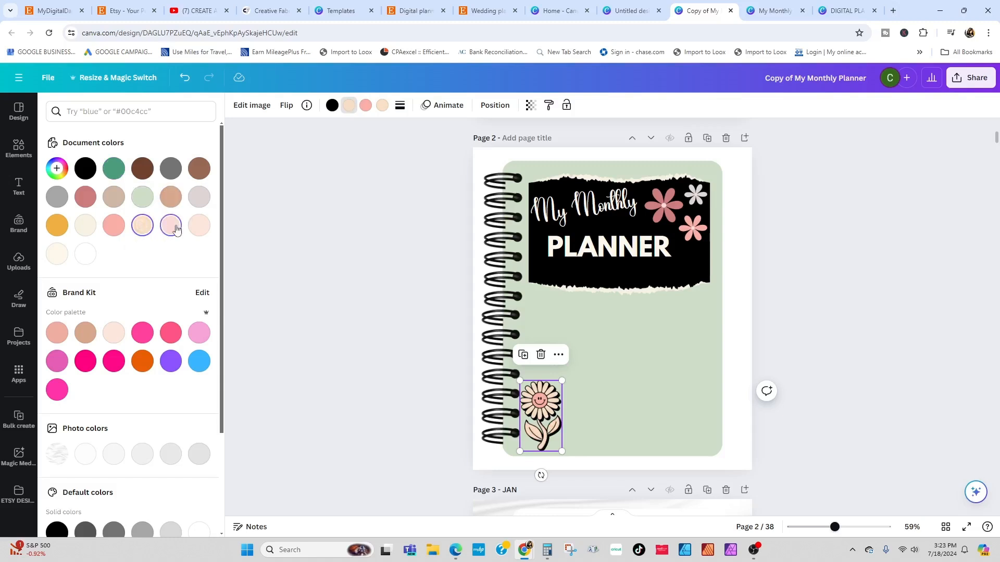
{"action": "left_click", "coordinate": [57, 168]}
{"action": "mouse_move", "coordinate": [91, 207]}
{"action": "left_mouse_down"}
{"action": "mouse_move", "coordinate": [102, 242]}
{"action": "mouse_move", "coordinate": [98, 218]}
{"action": "left_mouse_up"}
{"action": "left_click", "coordinate": [523, 354]}
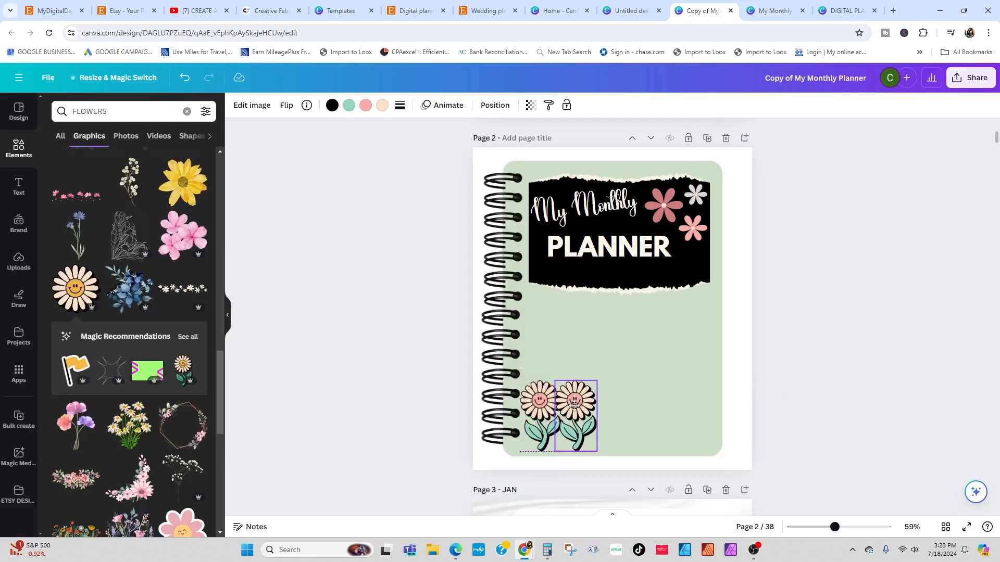
{"action": "left_click", "coordinate": [583, 355]}
Undo the stemmed daisy edits back to the wildflower border along the bottom.
{"action": "left_click", "coordinate": [186, 78]}
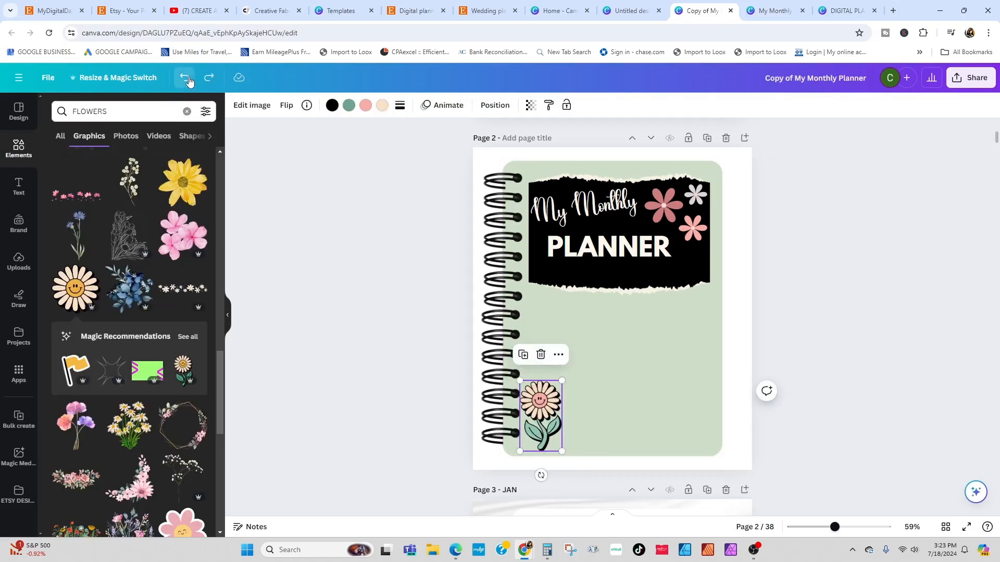
{"action": "left_click", "coordinate": [185, 77]}
{"action": "left_click", "coordinate": [186, 78]}
Search the graphics library for "professional woman".
{"action": "left_click", "coordinate": [187, 111]}
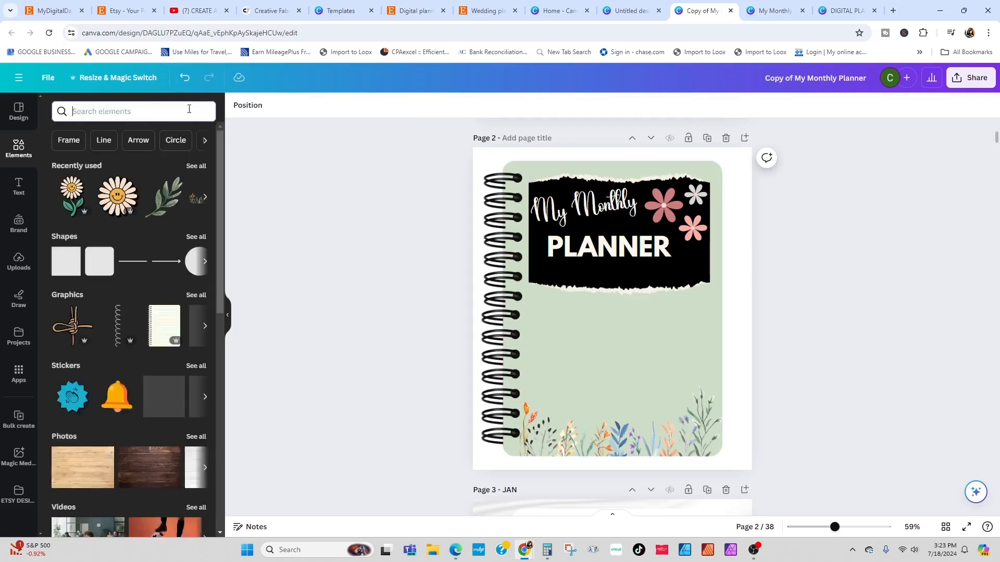
{"action": "type", "text": "PROFESSIONAL"}
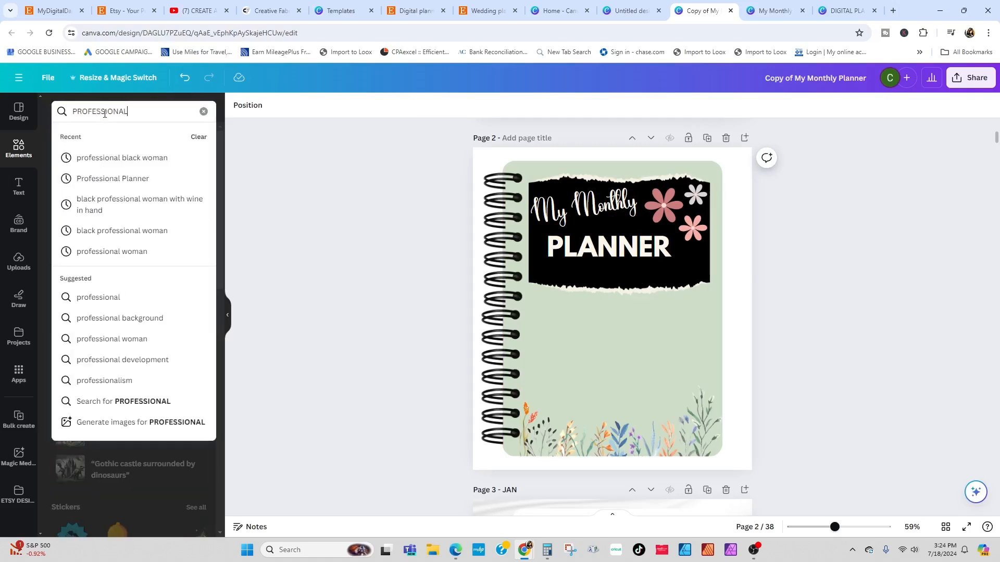
{"action": "left_click", "coordinate": [112, 252]}
{"action": "left_click", "coordinate": [89, 136]}
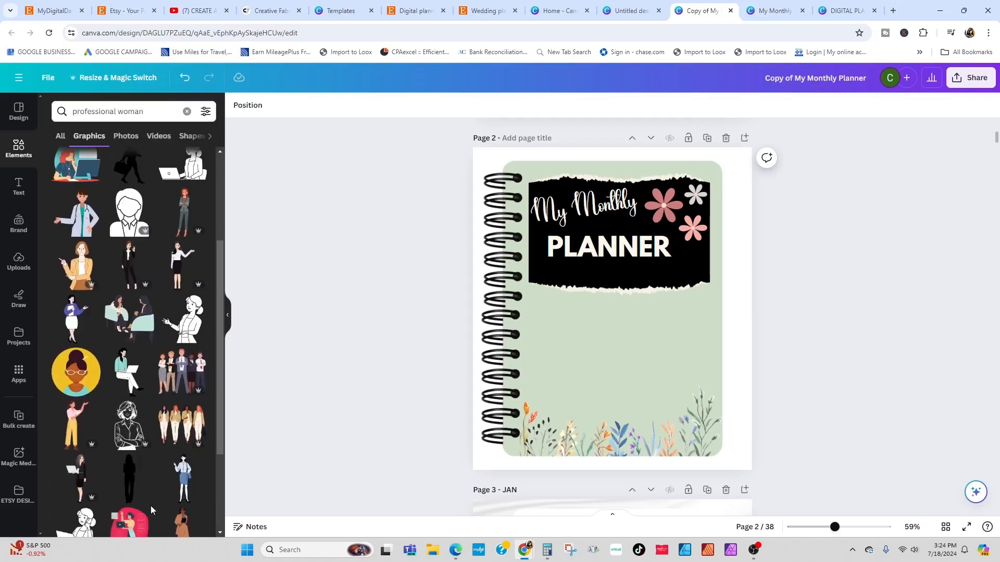
Browse the professional woman graphics, try a few of the figures on the cover, and remove them.
{"action": "left_click", "coordinate": [129, 370]}
{"action": "key", "text": "Delete"}
{"action": "scroll", "coordinate": [160, 447], "scroll_direction": "down", "scroll_amount": 10}
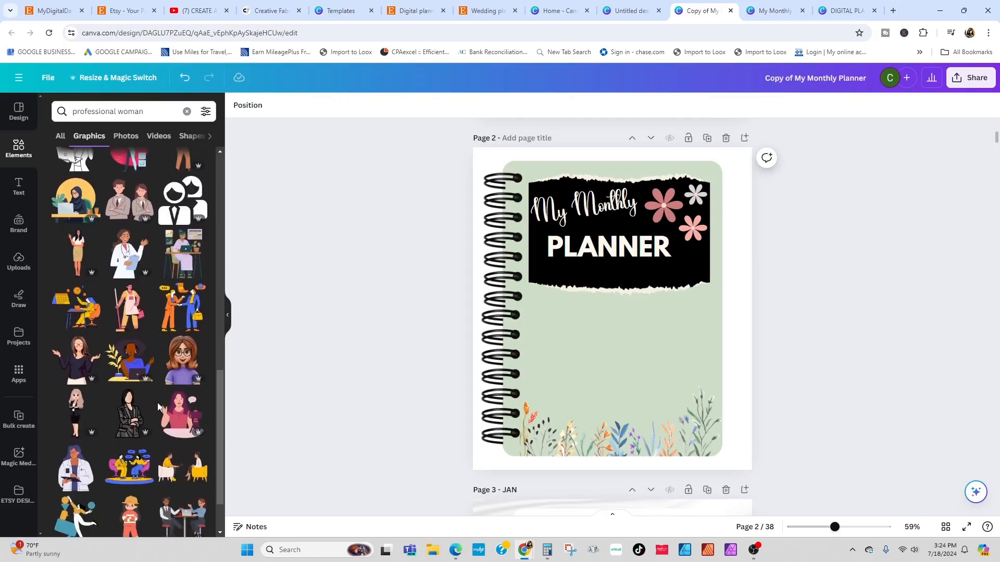
{"action": "scroll", "coordinate": [160, 448], "scroll_direction": "down", "scroll_amount": 10}
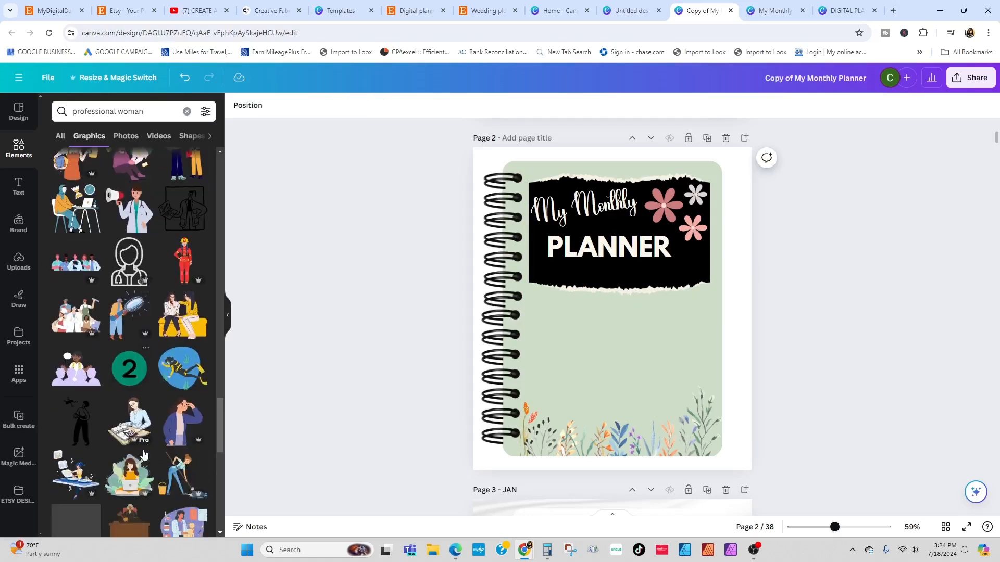
{"action": "scroll", "coordinate": [144, 448], "scroll_direction": "down", "scroll_amount": 10}
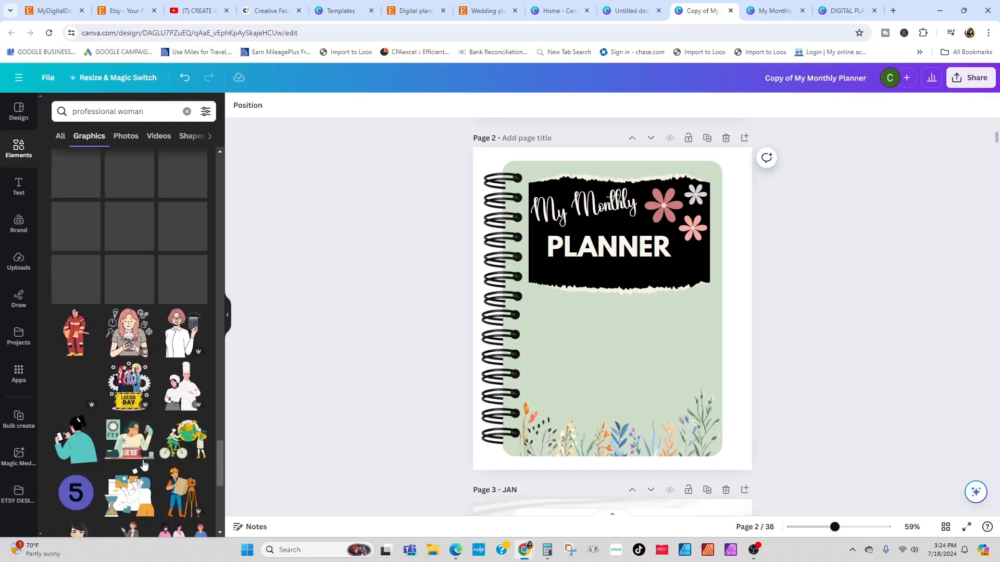
{"action": "left_click", "coordinate": [146, 455]}
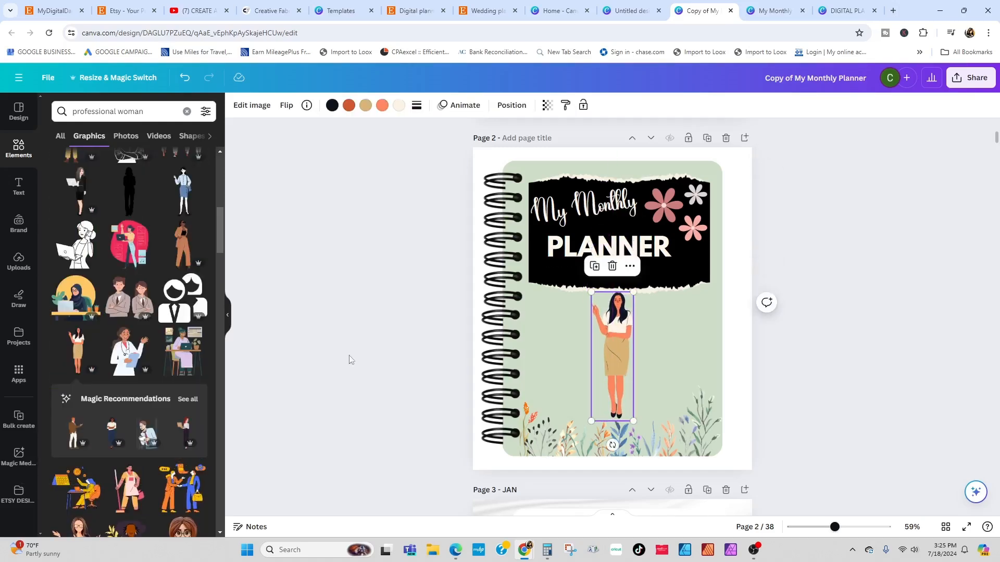
{"action": "scroll", "coordinate": [186, 367], "scroll_direction": "up", "scroll_amount": 15}
{"action": "left_click_drag", "start_coordinate": [129, 209], "coordinate": [624, 293]}
{"action": "left_click", "coordinate": [608, 266]}
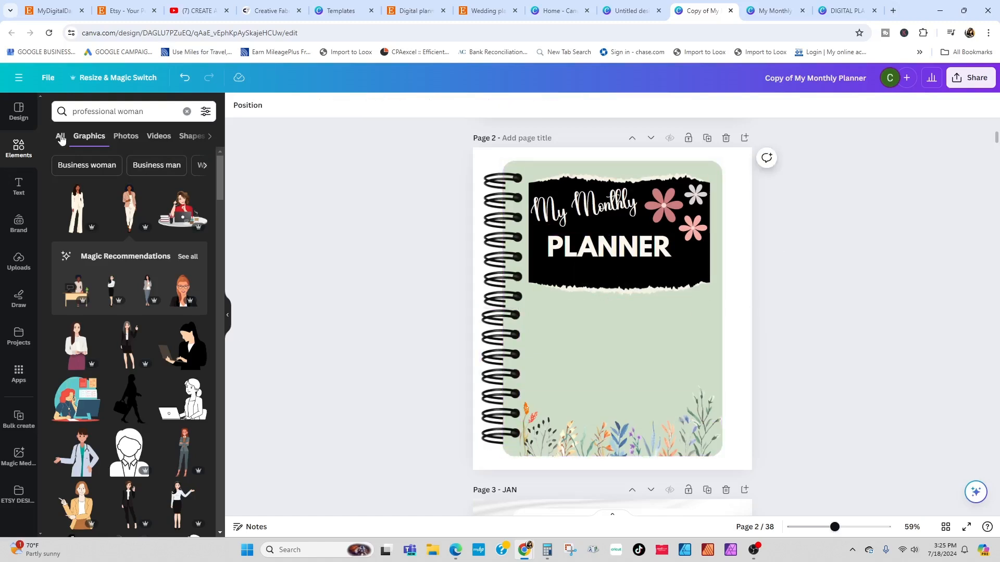
Add the recently used woman in a sun hat and dark red suit, enlarged to stand on the cover's lower edge below PLANNER.
{"action": "left_click", "coordinate": [186, 112]}
{"action": "left_click", "coordinate": [188, 165]}
{"action": "scroll", "coordinate": [139, 362], "scroll_direction": "down", "scroll_amount": 1}
{"action": "left_click", "coordinate": [76, 367]}
{"action": "left_click_drag", "start_coordinate": [614, 312], "coordinate": [614, 368]}
{"action": "left_click_drag", "start_coordinate": [649, 431], "coordinate": [661, 457]}
{"action": "left_click_drag", "start_coordinate": [577, 298], "coordinate": [522, 290]}
{"action": "left_click_drag", "start_coordinate": [663, 265], "coordinate": [666, 261]}
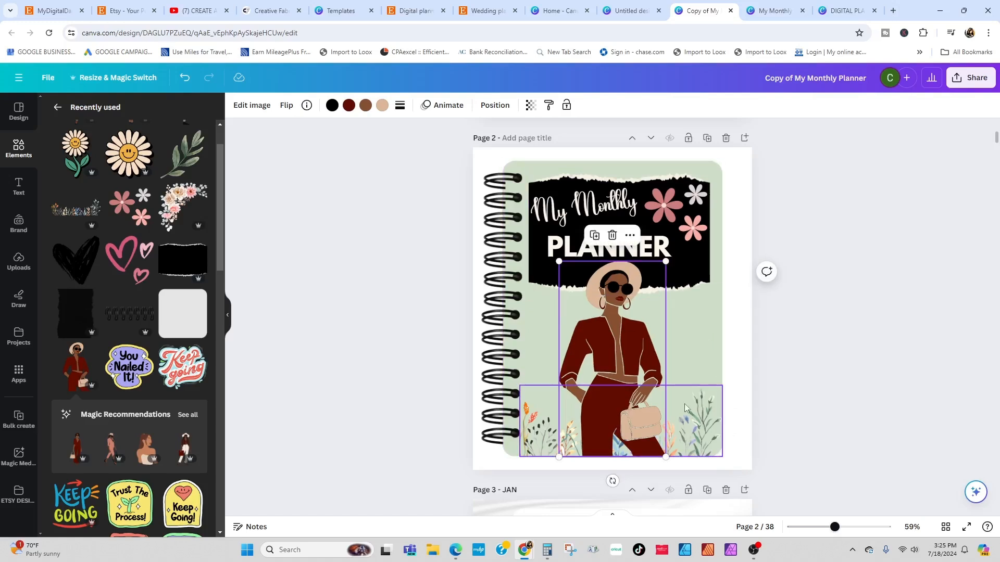
Recolor the woman's outfit black (#000000), after trying pink shades, and set her skin to a medium brown.
{"action": "left_click", "coordinate": [349, 104]}
{"action": "left_click", "coordinate": [114, 202]}
{"action": "left_click", "coordinate": [143, 227]}
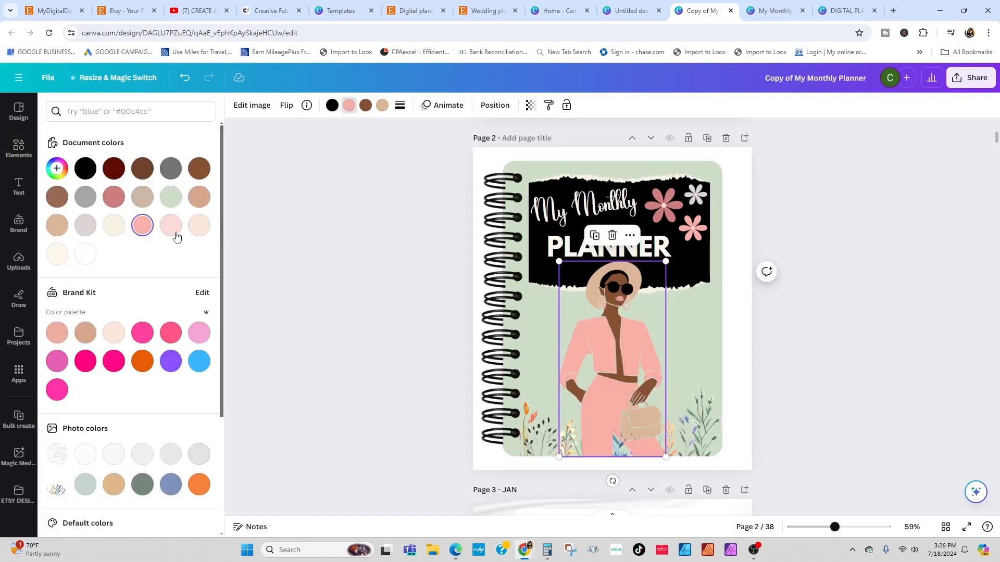
{"action": "left_click", "coordinate": [175, 231]}
{"action": "left_click", "coordinate": [194, 229]}
{"action": "left_click", "coordinate": [85, 170]}
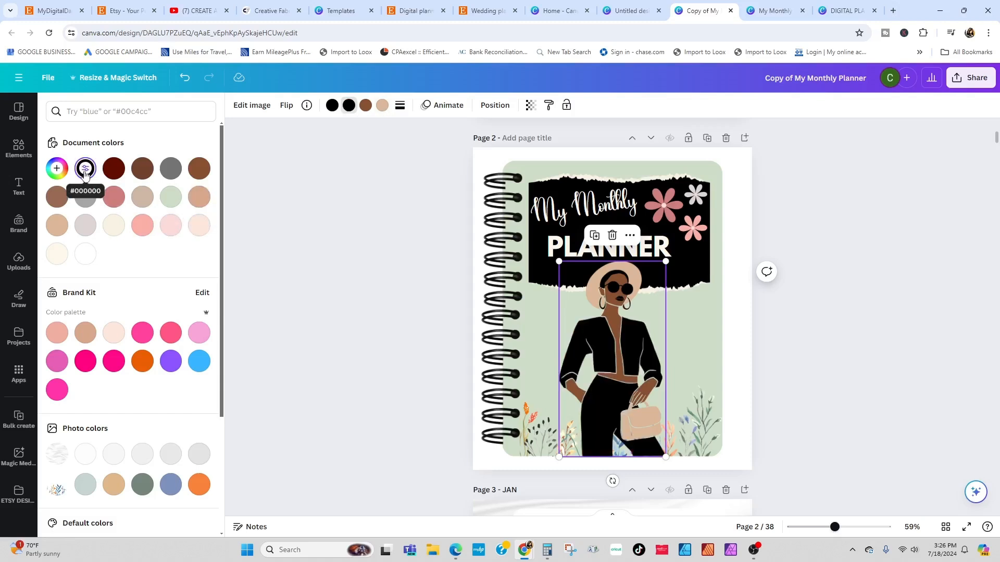
{"action": "left_click", "coordinate": [199, 197]}
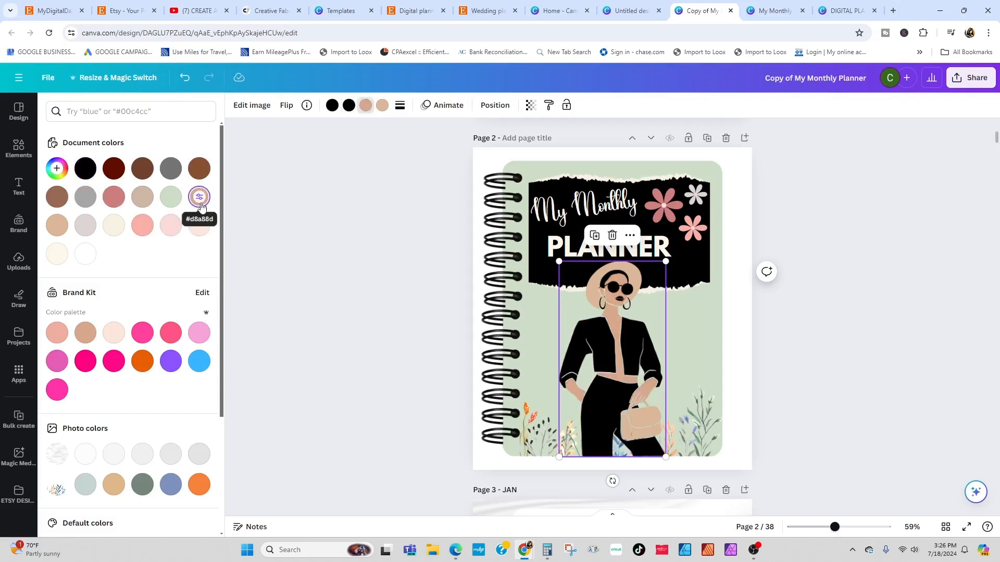
{"action": "left_click", "coordinate": [57, 197]}
{"action": "left_click", "coordinate": [381, 107]}
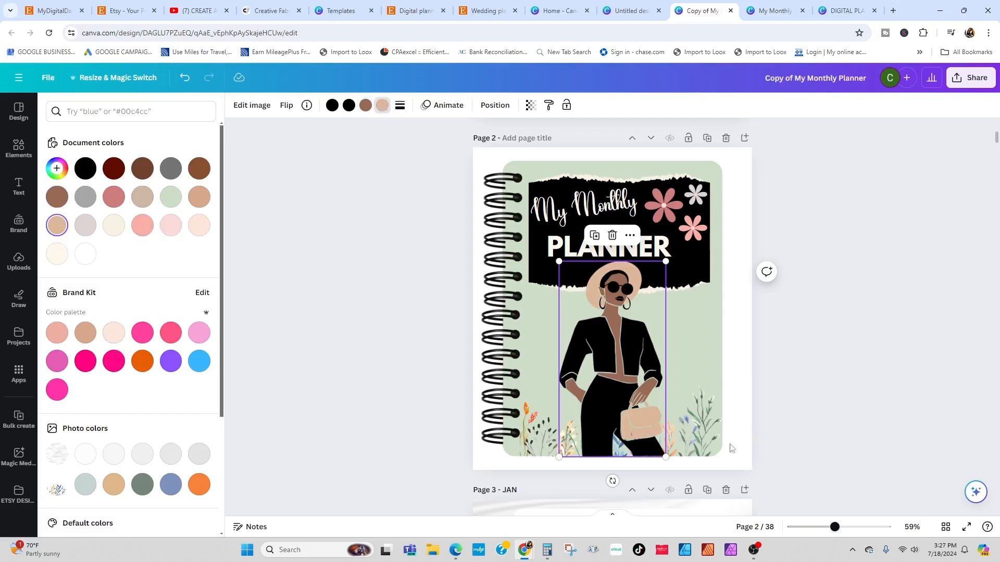
Delete the wildflower border and recolor the title's flower cluster with a tan large flower and a dusty rose lower flower.
{"action": "key", "text": "Delete"}
{"action": "left_click", "coordinate": [678, 202]}
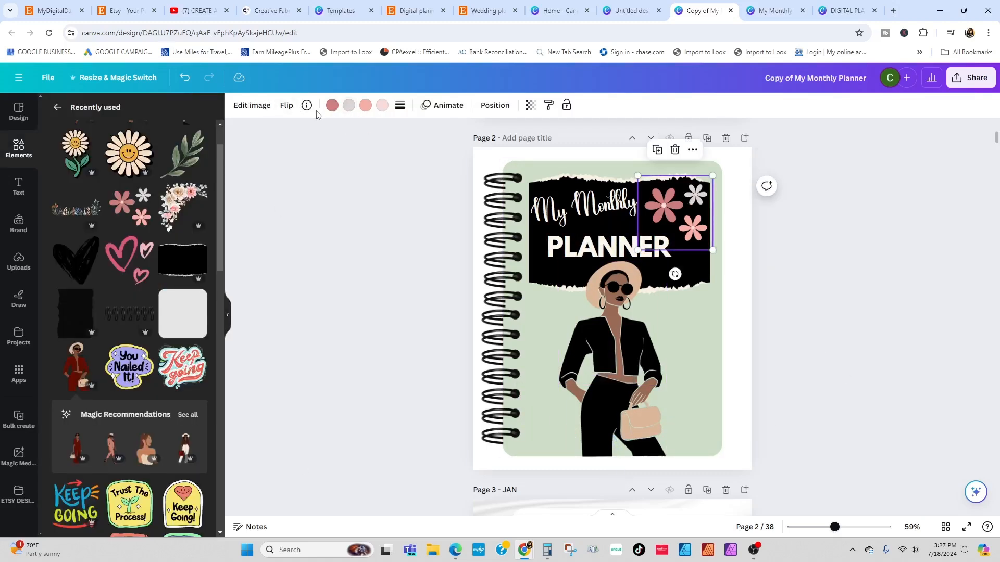
{"action": "left_click", "coordinate": [332, 105]}
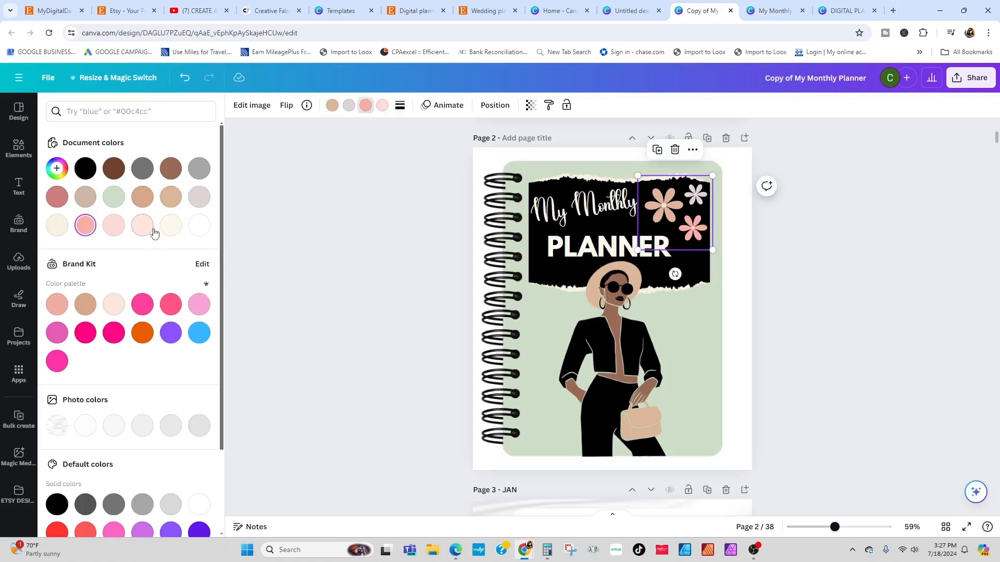
{"action": "left_click", "coordinate": [171, 225]}
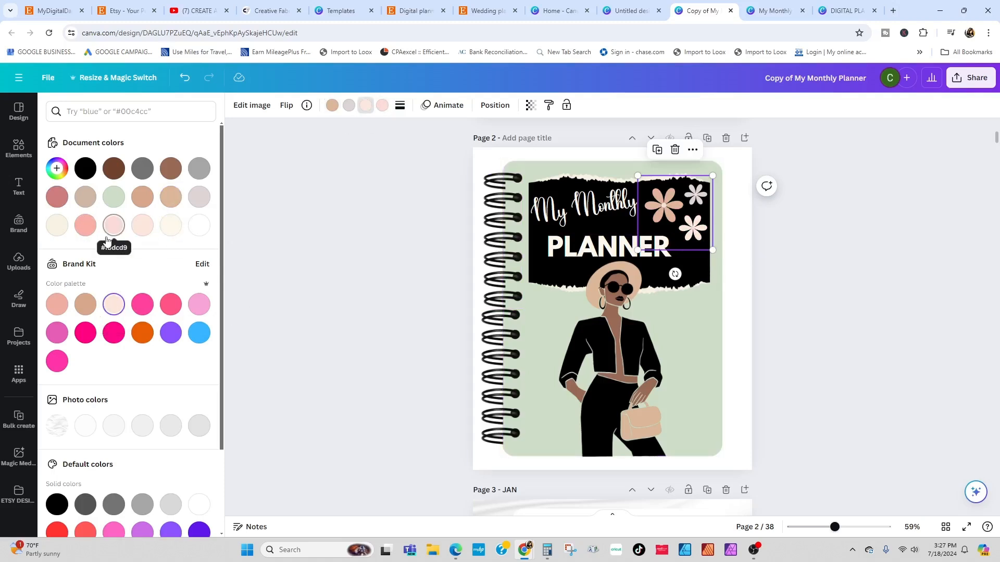
{"action": "left_click", "coordinate": [86, 225]}
Slightly enlarge the "My Monthly" script text so it reaches the tan flower.
{"action": "left_click", "coordinate": [578, 208]}
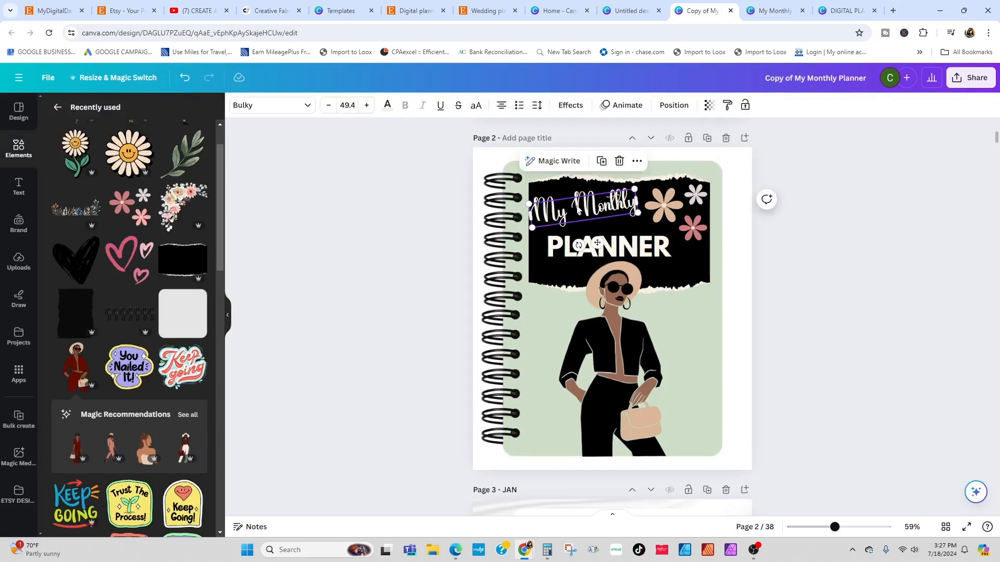
{"action": "left_click_drag", "start_coordinate": [634, 189], "coordinate": [642, 186]}
{"action": "left_click", "coordinate": [752, 484]}
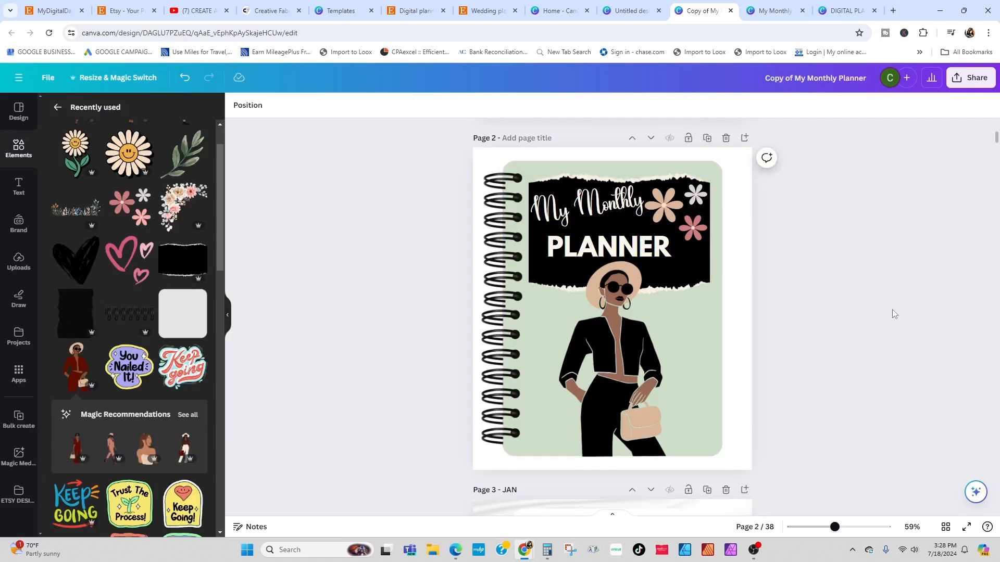
Flip the woman illustration horizontally so her handbag is on the spiral side.
{"action": "scroll", "coordinate": [907, 314], "scroll_direction": "down", "scroll_amount": 1}
{"action": "left_click", "coordinate": [624, 265]}
{"action": "left_click", "coordinate": [286, 105]}
{"action": "left_click", "coordinate": [322, 135]}
{"action": "left_click", "coordinate": [896, 454]}
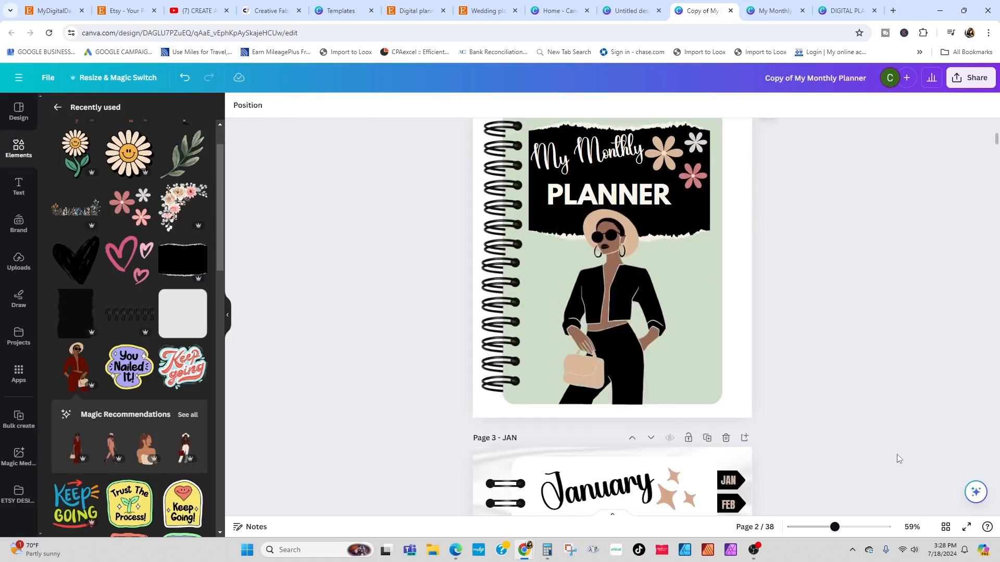
{"action": "scroll", "coordinate": [926, 362], "scroll_direction": "up", "scroll_amount": 1}
Search photos for "black background" and set the draped black satin image as the cover page's background.
{"action": "left_click", "coordinate": [744, 317]}
{"action": "left_click", "coordinate": [57, 107]}
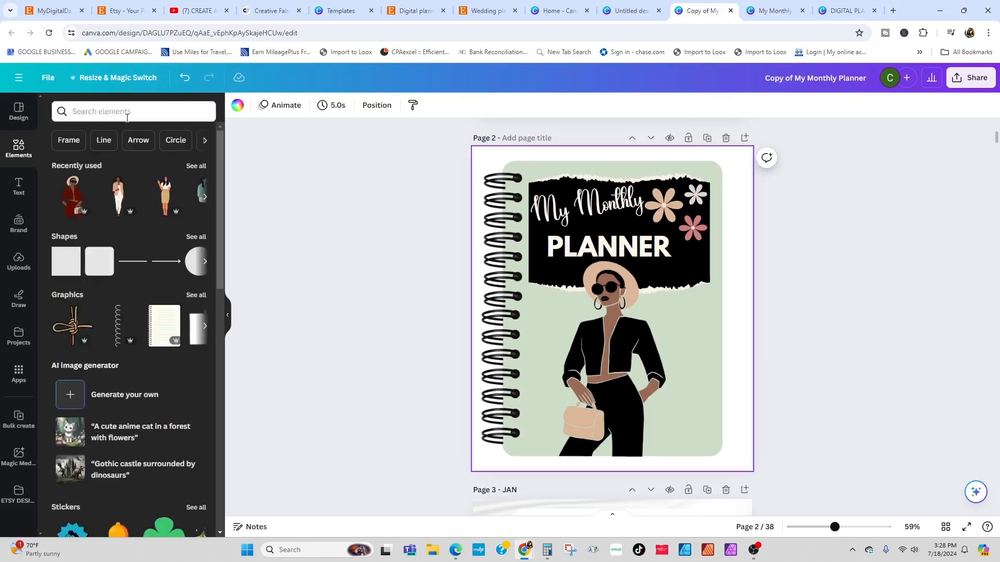
{"action": "left_click", "coordinate": [127, 111]}
{"action": "type", "text": "black background"}
{"action": "key", "text": "Return"}
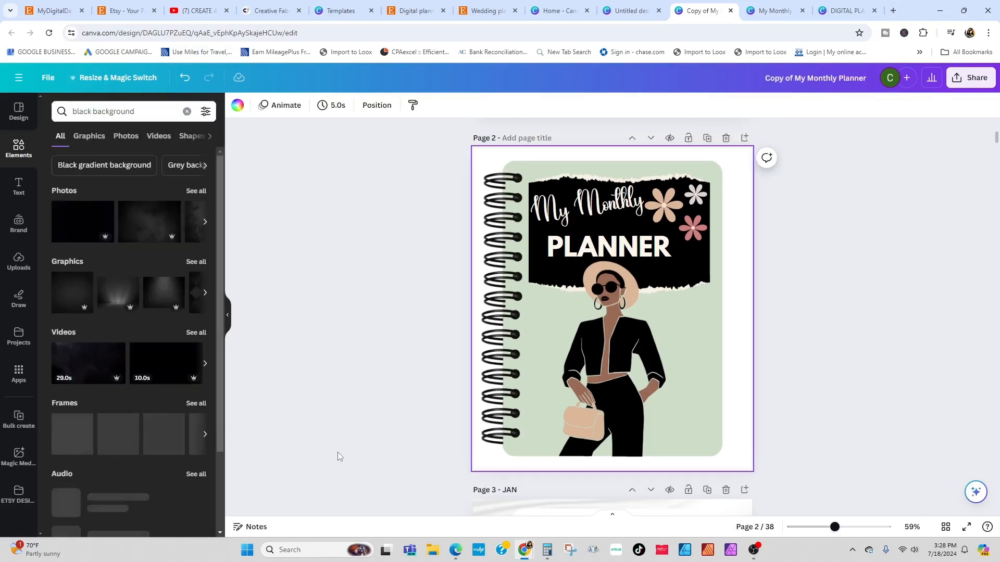
{"action": "left_click", "coordinate": [195, 190]}
{"action": "left_click", "coordinate": [89, 321]}
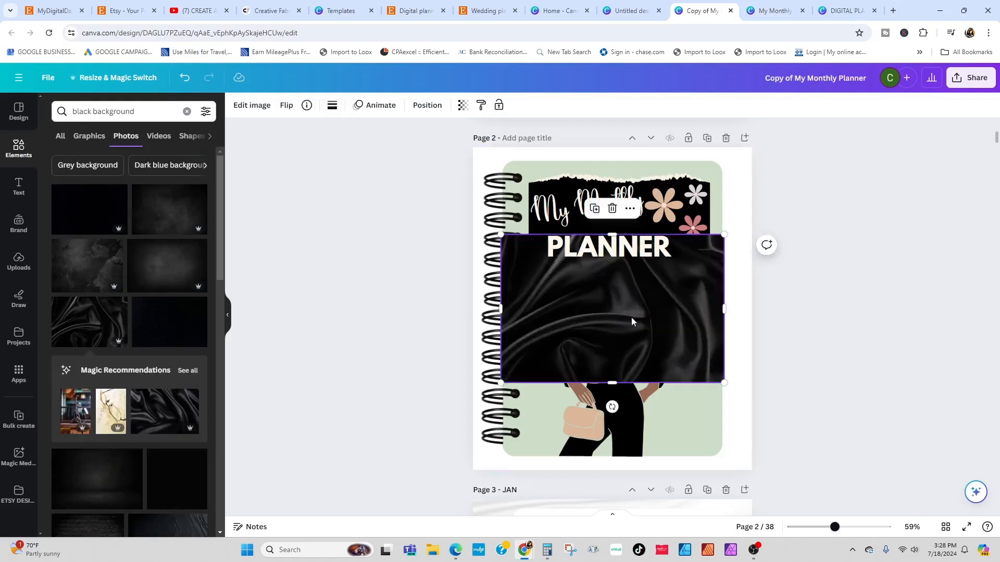
{"action": "right_click", "coordinate": [630, 320]}
{"action": "left_click", "coordinate": [642, 498]}
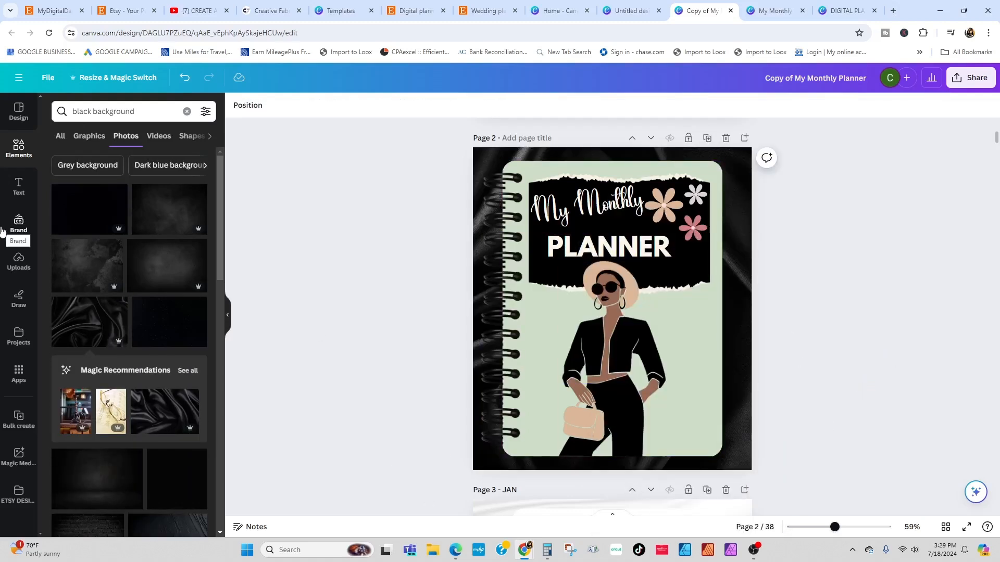
Search the graphics library for "notebook tags" and browse the results.
{"action": "left_click", "coordinate": [187, 111]}
{"action": "left_click", "coordinate": [119, 111]}
{"action": "type", "text": "Pa"}
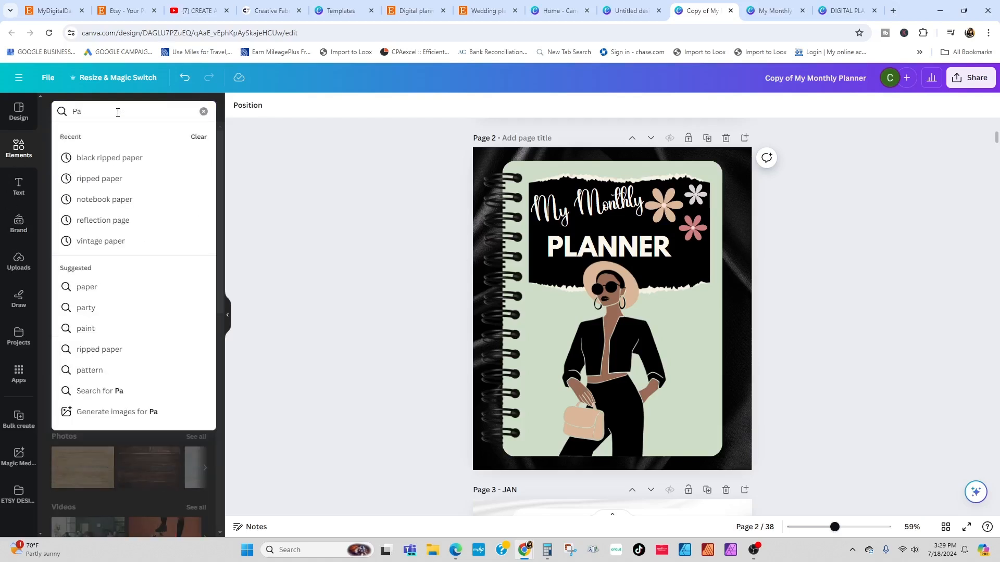
{"action": "key", "text": "BackSpace"}
{"action": "key", "text": "BackSpace"}
{"action": "type", "text": "notebook tags"}
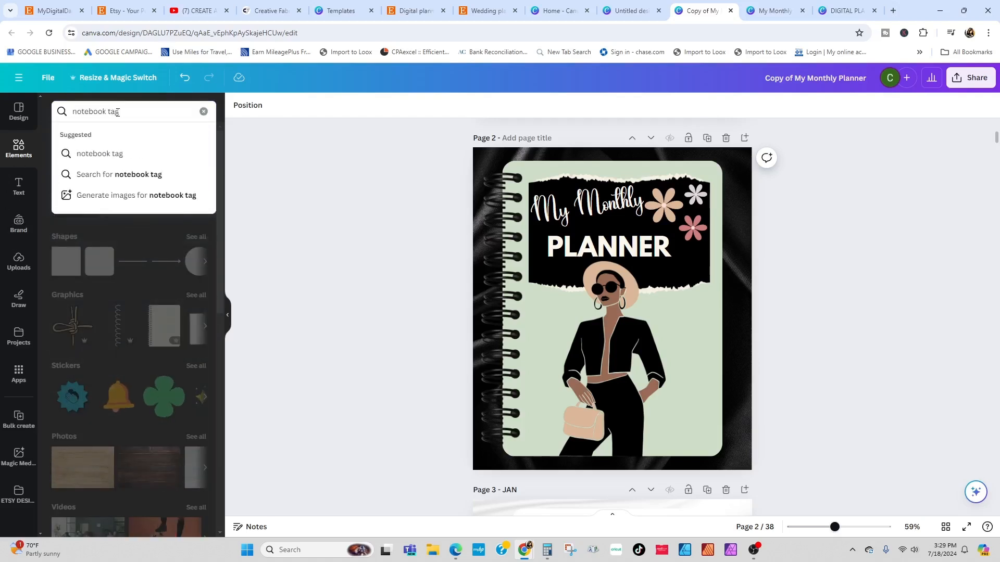
{"action": "key", "text": "Return"}
{"action": "left_click", "coordinate": [196, 191]}
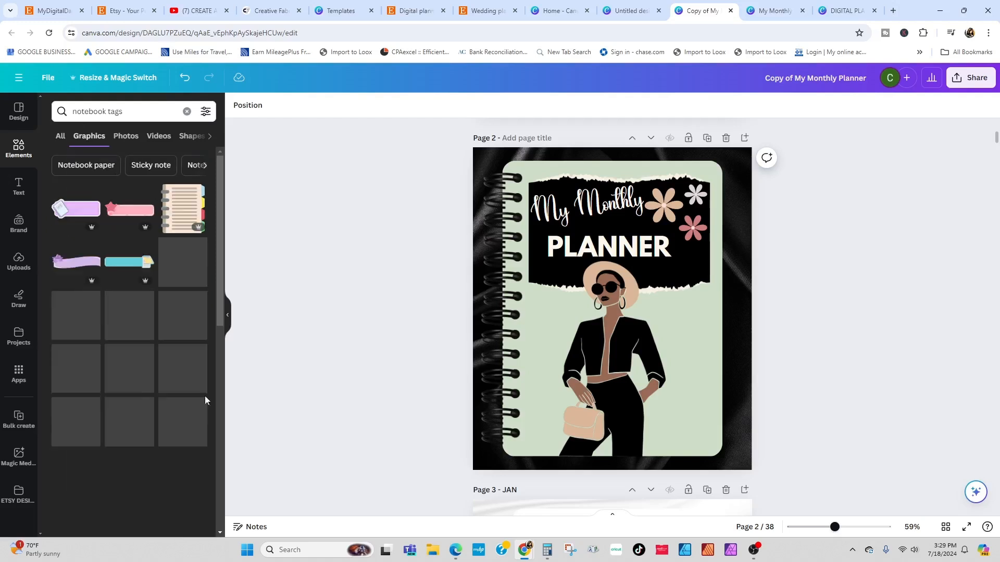
{"action": "scroll", "coordinate": [130, 401], "scroll_direction": "down", "scroll_amount": 6}
Try the teal ribbon tag, flipped, shrunk and layered behind the notebook so it sticks out at the upper right edge.
{"action": "left_click", "coordinate": [75, 268]}
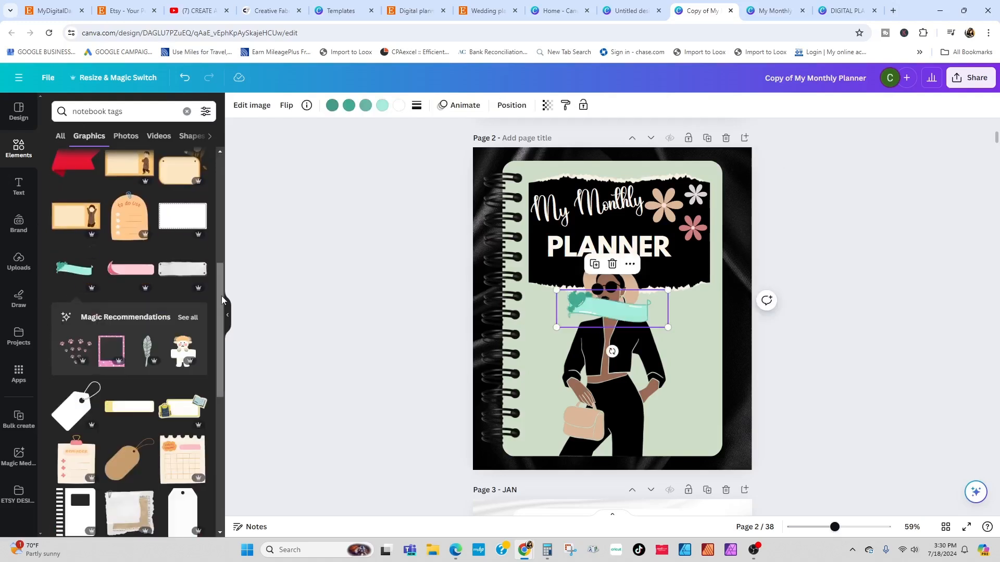
{"action": "left_click_drag", "start_coordinate": [613, 313], "coordinate": [595, 316]}
{"action": "left_click", "coordinate": [286, 105]}
{"action": "left_click_drag", "start_coordinate": [603, 350], "coordinate": [733, 221]}
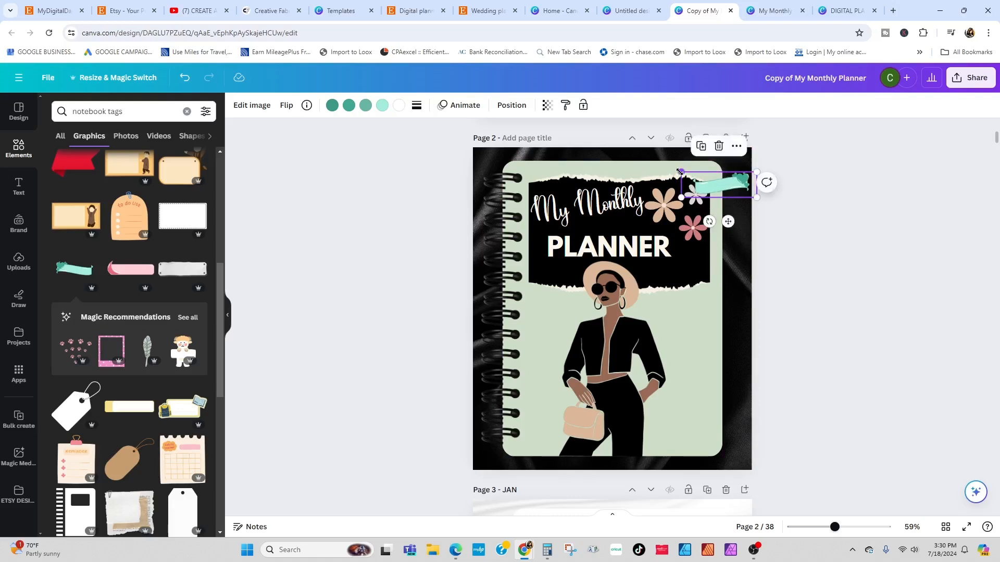
{"action": "left_click", "coordinate": [511, 104]}
{"action": "left_click", "coordinate": [167, 152]}
{"action": "left_click", "coordinate": [241, 140]}
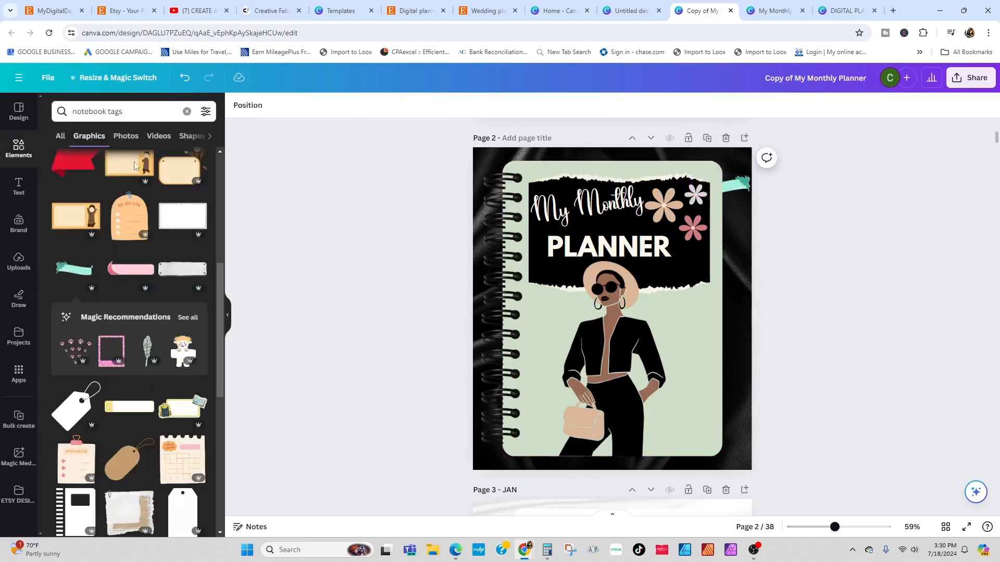
Add the text "JAN" in Anton at size 24 and place it beside the woman's shoulder.
{"action": "left_click", "coordinate": [18, 185]}
{"action": "left_click", "coordinate": [94, 269]}
{"action": "type", "text": "JAN"}
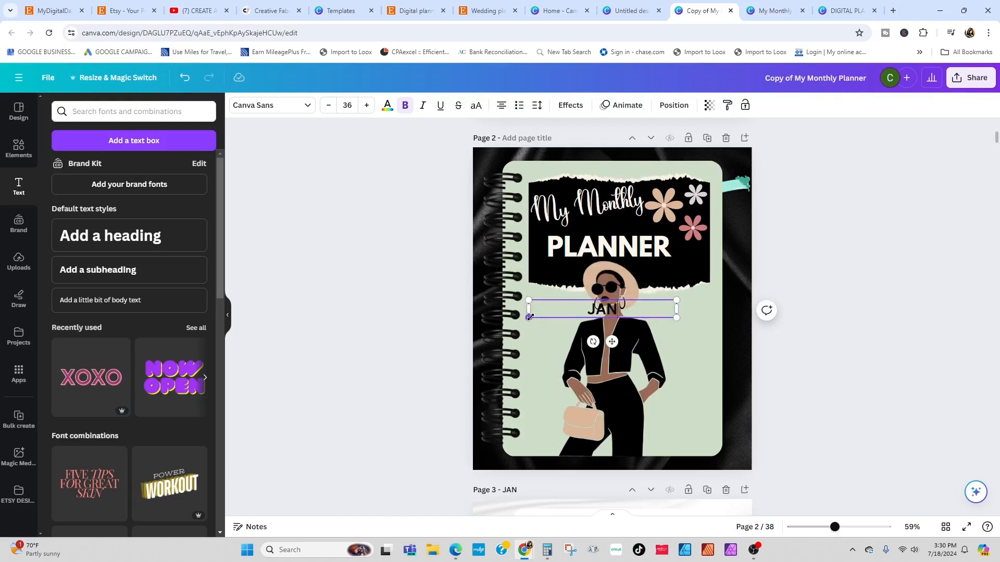
{"action": "left_click_drag", "start_coordinate": [549, 308], "coordinate": [666, 312]}
{"action": "left_click", "coordinate": [271, 104]}
{"action": "left_click", "coordinate": [130, 407]}
{"action": "left_click_drag", "start_coordinate": [665, 335], "coordinate": [681, 314]}
Delete the teal ribbon and add a shrunken notched flag tag from the notebook tags graphics.
{"action": "left_click", "coordinate": [745, 183]}
{"action": "key", "text": "Delete"}
{"action": "left_click", "coordinate": [19, 148]}
{"action": "scroll", "coordinate": [166, 463], "scroll_direction": "down", "scroll_amount": 10}
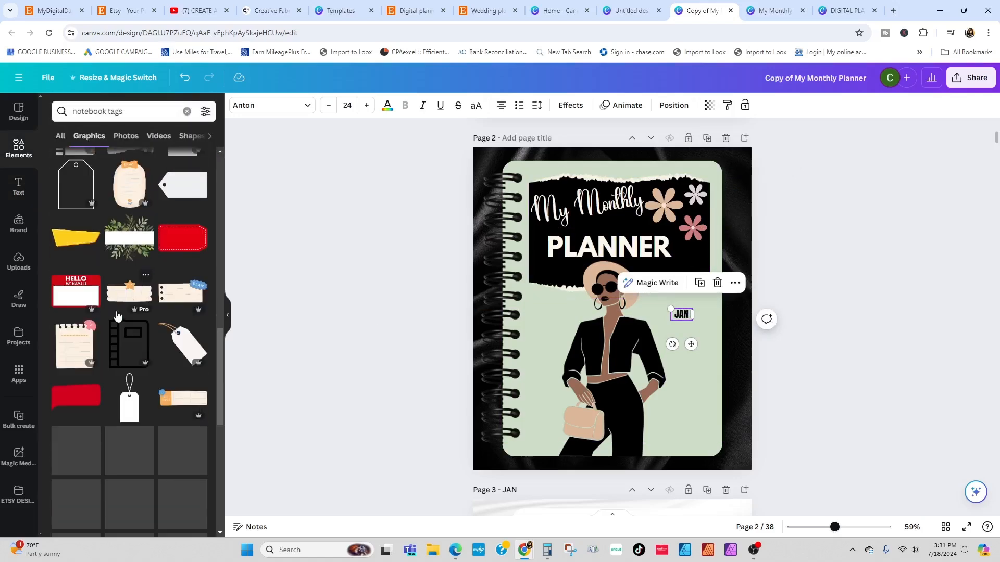
{"action": "scroll", "coordinate": [166, 463], "scroll_direction": "down", "scroll_amount": 1}
{"action": "left_click", "coordinate": [184, 251]}
{"action": "left_click_drag", "start_coordinate": [667, 277], "coordinate": [595, 318]}
Try recoloring the flag tag in black and sage green.
{"action": "left_click", "coordinate": [348, 106]}
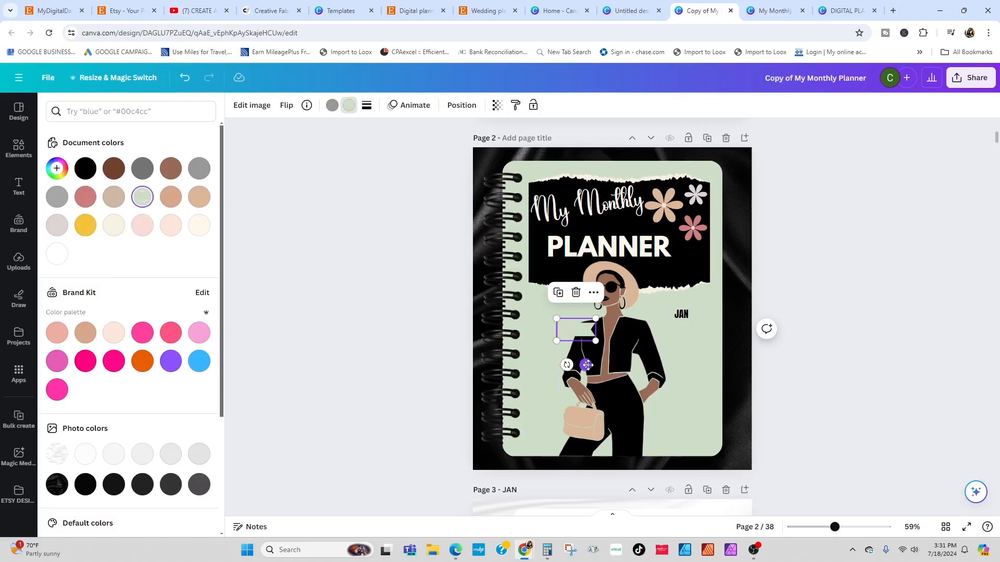
{"action": "left_click", "coordinate": [85, 169]}
{"action": "left_click", "coordinate": [332, 105]}
{"action": "left_click", "coordinate": [142, 197]}
Move the flag tag to the notebook's upper right edge and recolor it pale pink and light peach (#fbe6da).
{"action": "left_click_drag", "start_coordinate": [585, 365], "coordinate": [738, 218]}
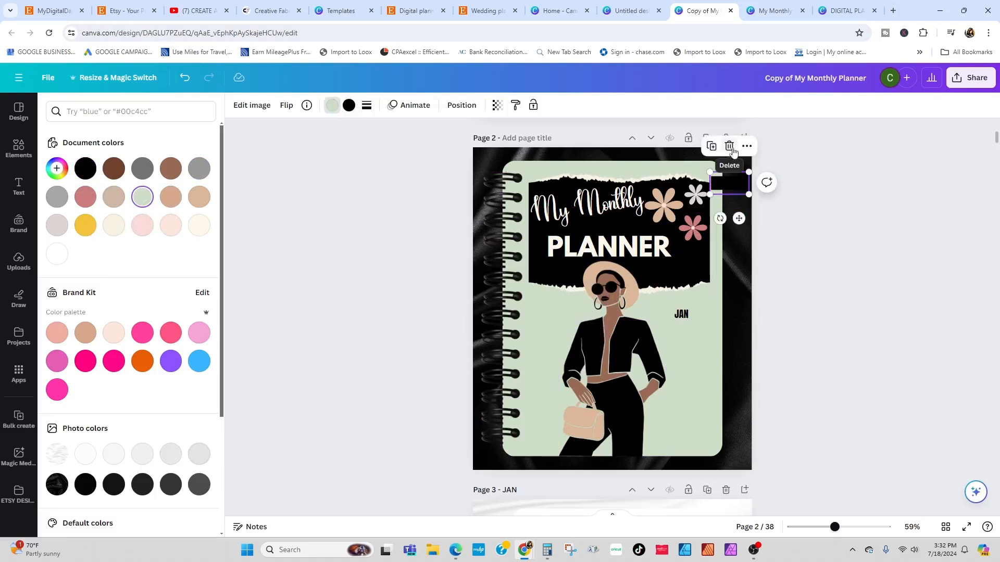
{"action": "double_click", "coordinate": [171, 225]}
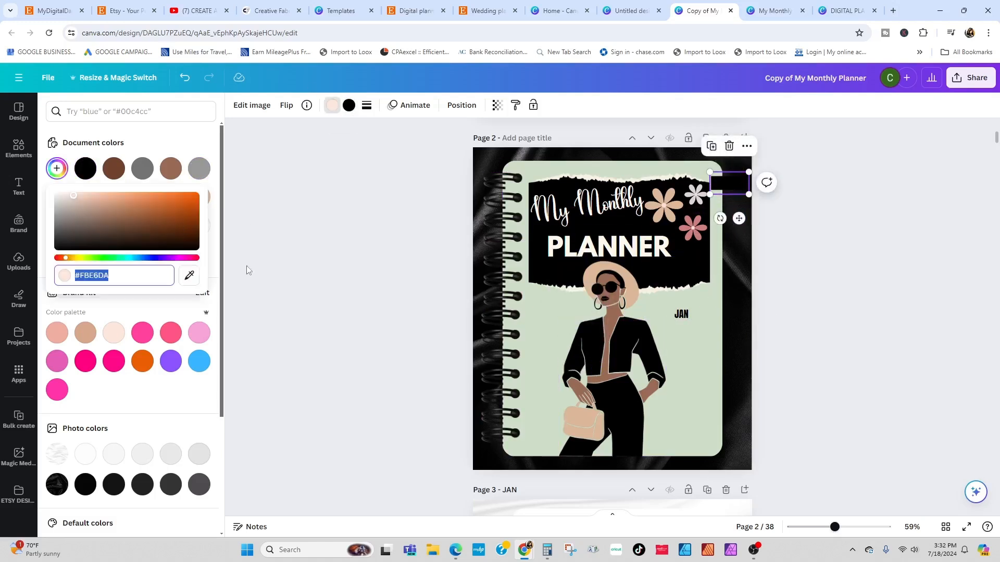
{"action": "left_click", "coordinate": [749, 258]}
{"action": "left_click", "coordinate": [142, 224]}
{"action": "left_click", "coordinate": [349, 106]}
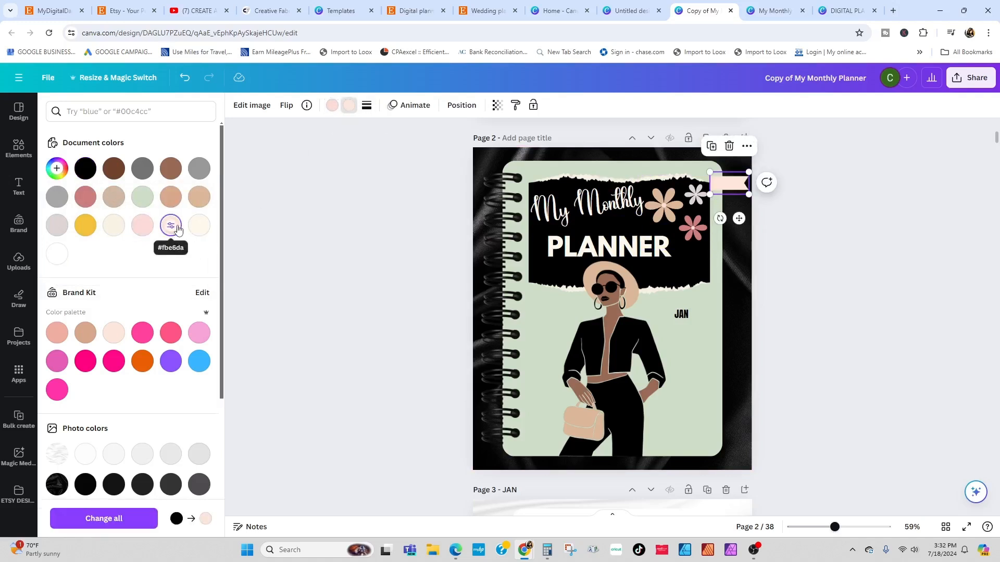
Recolor the flag tag cream (#fff8ed) and tuck it behind the notebook's edge, moving the JAN text slightly aside.
{"action": "left_click", "coordinate": [171, 225]}
{"action": "left_click_drag", "start_coordinate": [741, 218], "coordinate": [745, 222]}
{"action": "left_click", "coordinate": [86, 169]}
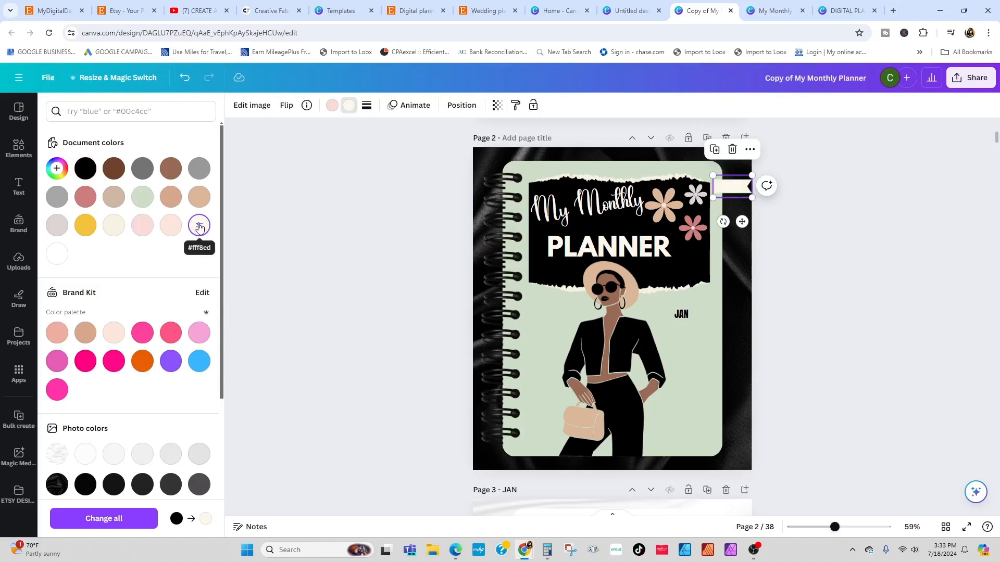
{"action": "mouse_move", "coordinate": [681, 314]}
{"action": "left_mouse_down"}
{"action": "mouse_move", "coordinate": [767, 322]}
{"action": "mouse_move", "coordinate": [734, 186]}
{"action": "mouse_move", "coordinate": [675, 308]}
{"action": "left_mouse_up"}
{"action": "left_click", "coordinate": [905, 373]}
{"action": "left_click", "coordinate": [734, 184]}
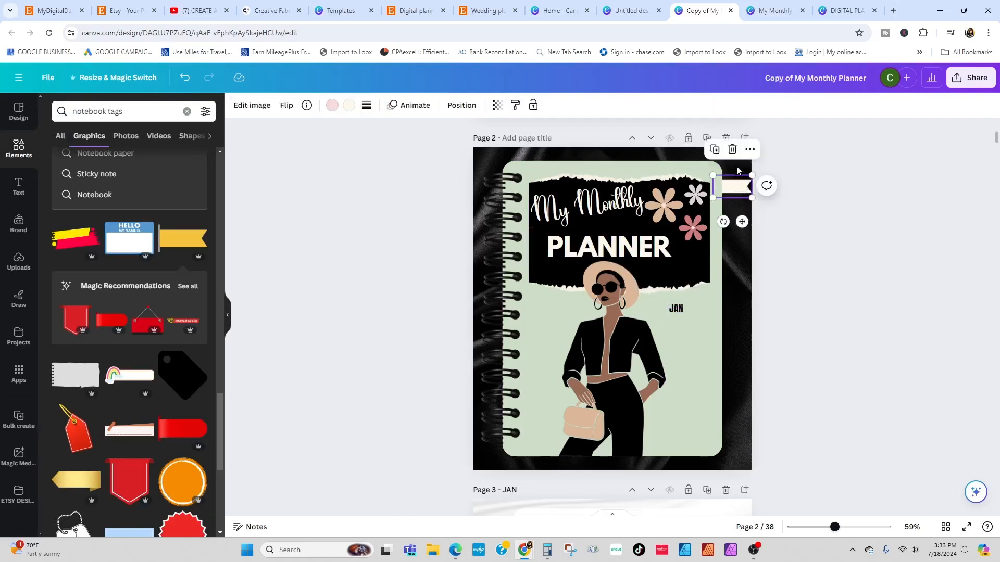
Duplicate the flag tag directly below the first one and send the copy behind the notebook.
{"action": "left_click_drag", "start_coordinate": [746, 227], "coordinate": [740, 240]}
{"action": "left_click", "coordinate": [735, 187]}
{"action": "left_click_drag", "start_coordinate": [735, 187], "coordinate": [735, 183]}
{"action": "left_click", "coordinate": [736, 209]}
{"action": "left_click_drag", "start_coordinate": [741, 242], "coordinate": [743, 255]}
{"action": "left_click", "coordinate": [461, 105]}
{"action": "left_click", "coordinate": [789, 419]}
{"action": "left_click", "coordinate": [734, 202]}
{"action": "left_click", "coordinate": [714, 164]}
{"action": "left_click", "coordinate": [461, 105]}
Duplicate the flag tag down the notebook's edge to make twelve evenly spaced tags, all sent behind the notebook.
{"action": "key", "text": "ctrl+d"}
{"action": "key", "text": "ctrl+d"}
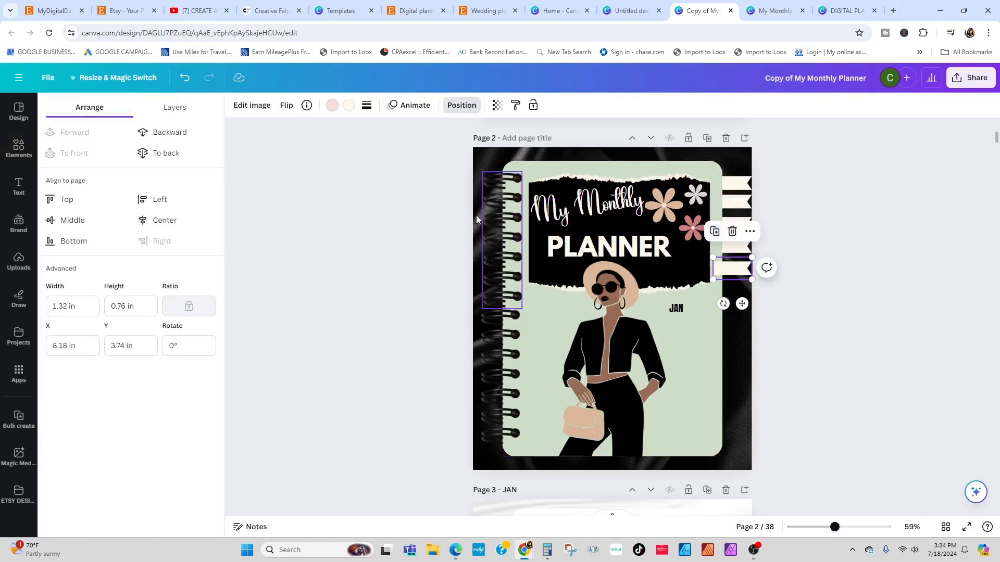
{"action": "key", "text": "ctrl+d"}
{"action": "key", "text": "ctrl+d"}
{"action": "key", "text": "ctrl+d"}
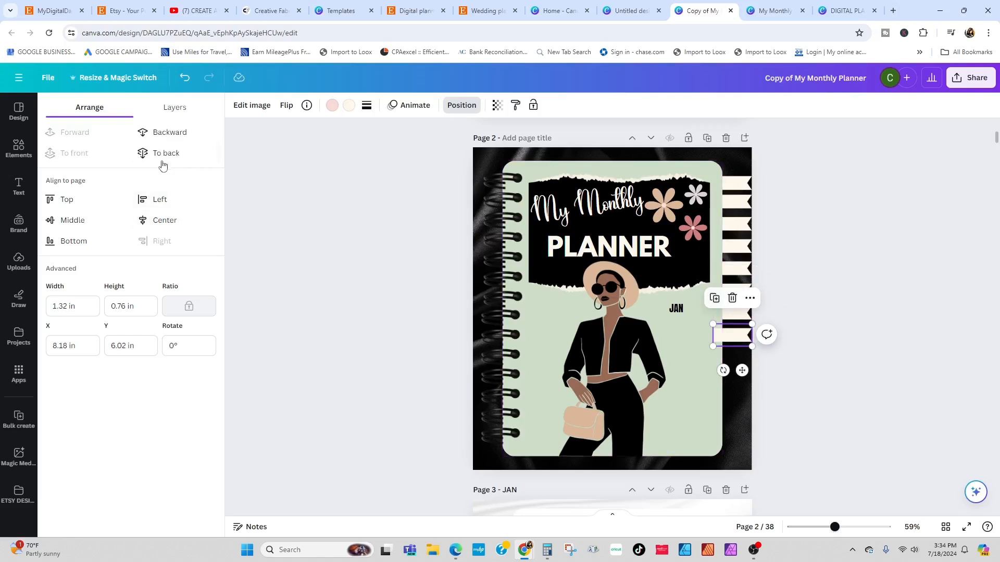
{"action": "key", "text": "ctrl+d"}
{"action": "key", "text": "ctrl+d"}
{"action": "left_click", "coordinate": [162, 152]}
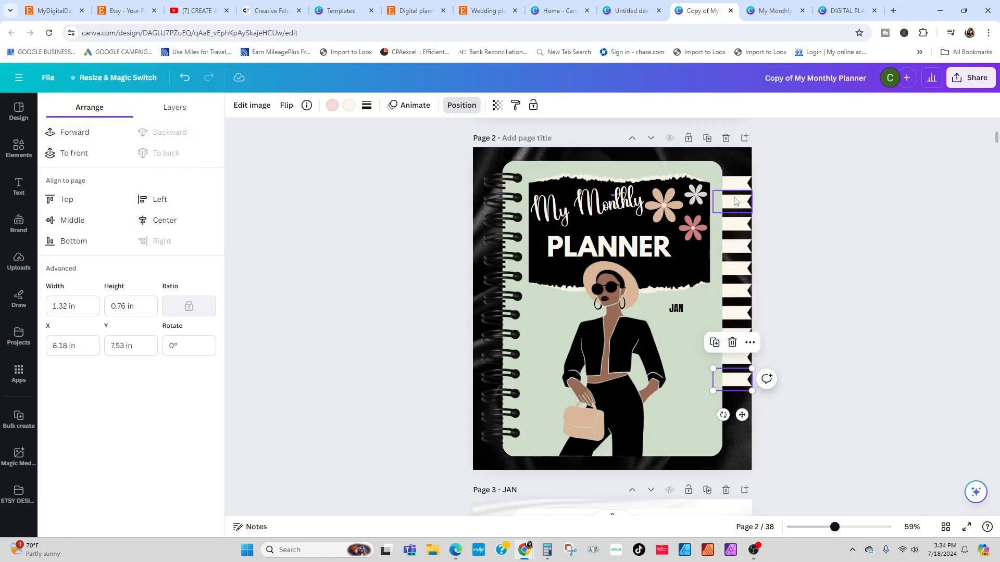
{"action": "left_click", "coordinate": [714, 342]}
{"action": "left_click", "coordinate": [162, 153]}
{"action": "left_click", "coordinate": [713, 364]}
{"action": "left_click", "coordinate": [162, 152]}
{"action": "left_click", "coordinate": [890, 390]}
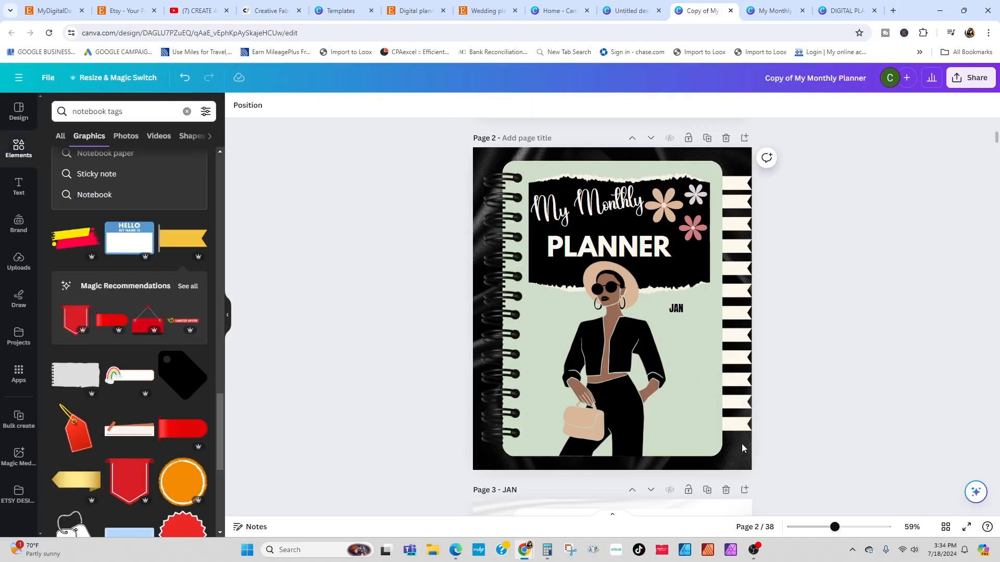
Shift the column of twelve tags slightly inward and fit the JAN text onto the uppermost tag.
{"action": "left_click_drag", "start_coordinate": [741, 448], "coordinate": [721, 175]}
{"action": "left_click_drag", "start_coordinate": [734, 319], "coordinate": [734, 195]}
{"action": "left_click", "coordinate": [787, 208]}
{"action": "left_click", "coordinate": [732, 189]}
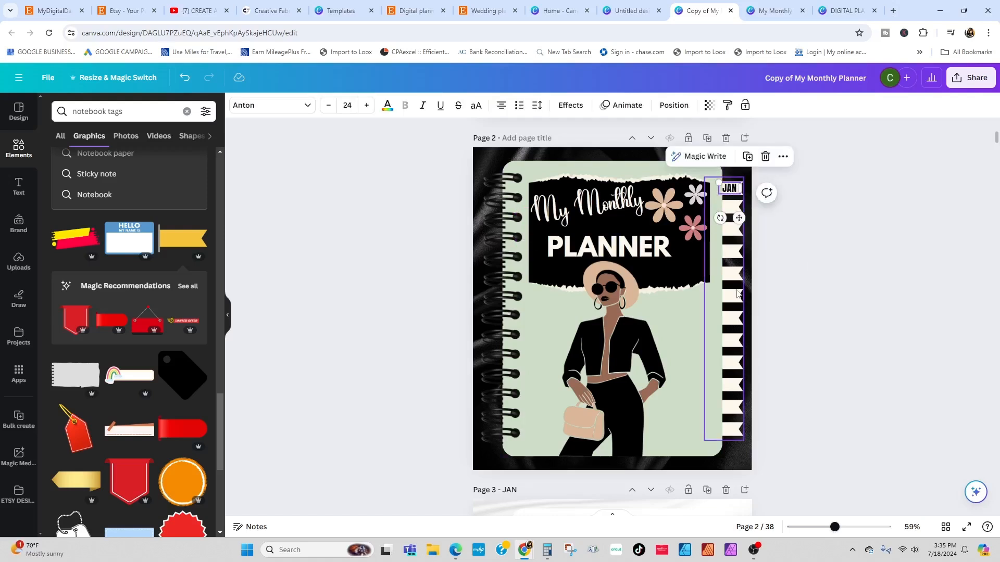
{"action": "left_click_drag", "start_coordinate": [737, 294], "coordinate": [740, 294]}
{"action": "left_click", "coordinate": [731, 189]}
{"action": "key", "text": "Right"}
{"action": "key", "text": "Right"}
{"action": "key", "text": "Right"}
{"action": "left_click", "coordinate": [773, 215]}
{"action": "left_click", "coordinate": [744, 252]}
{"action": "left_click", "coordinate": [765, 206]}
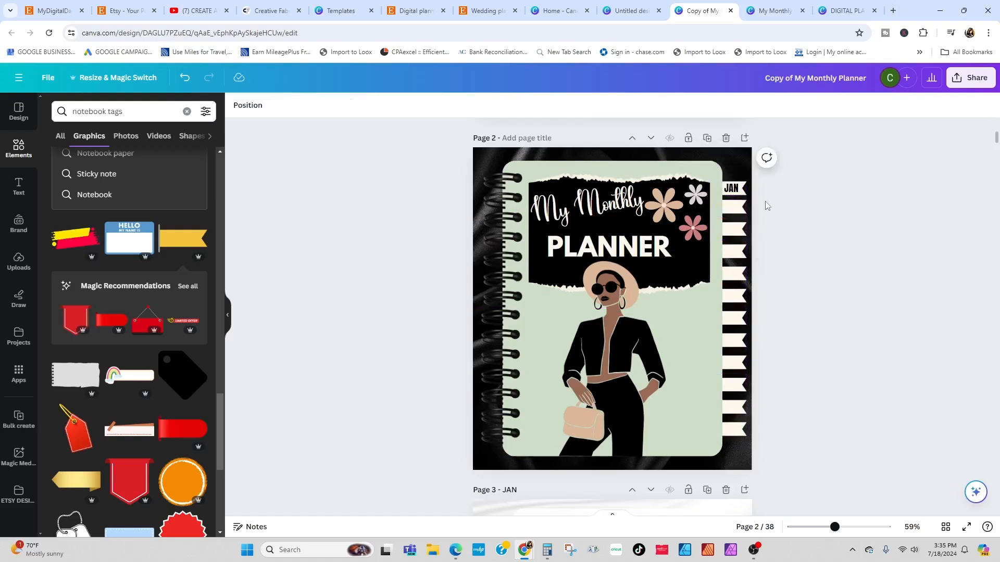
Duplicate the JAN text onto the second tag and change it to FEB.
{"action": "left_click", "coordinate": [732, 189]}
{"action": "key", "text": "ctrl+d"}
{"action": "left_click_drag", "start_coordinate": [734, 193], "coordinate": [733, 207]}
{"action": "double_click", "coordinate": [733, 207]}
{"action": "type", "text": "FEB"}
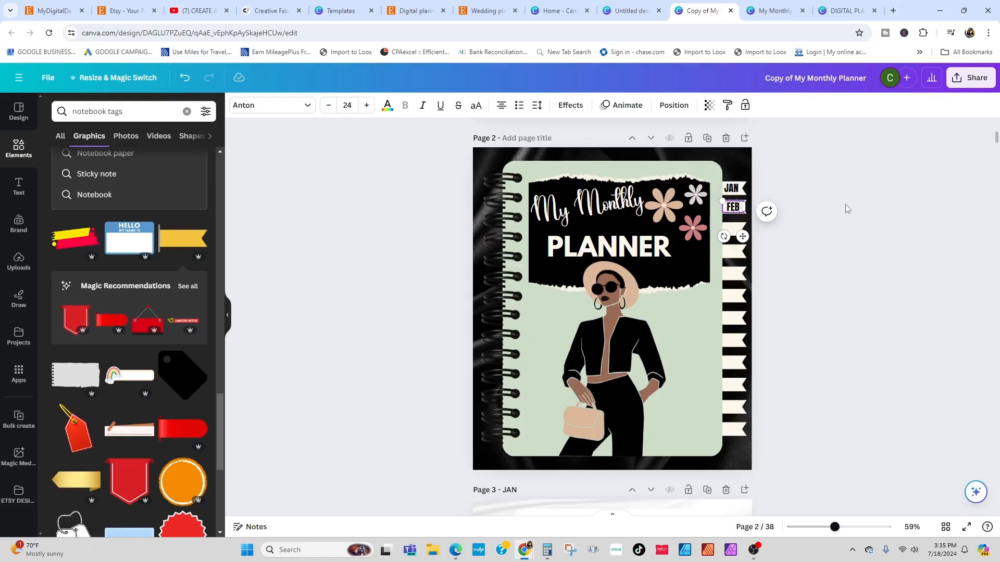
{"action": "left_click", "coordinate": [845, 204]}
Duplicate the FEB text onto the third tag and change it to MAR.
{"action": "left_click", "coordinate": [733, 206]}
{"action": "left_click", "coordinate": [750, 174]}
{"action": "left_click_drag", "start_coordinate": [742, 241], "coordinate": [741, 250]}
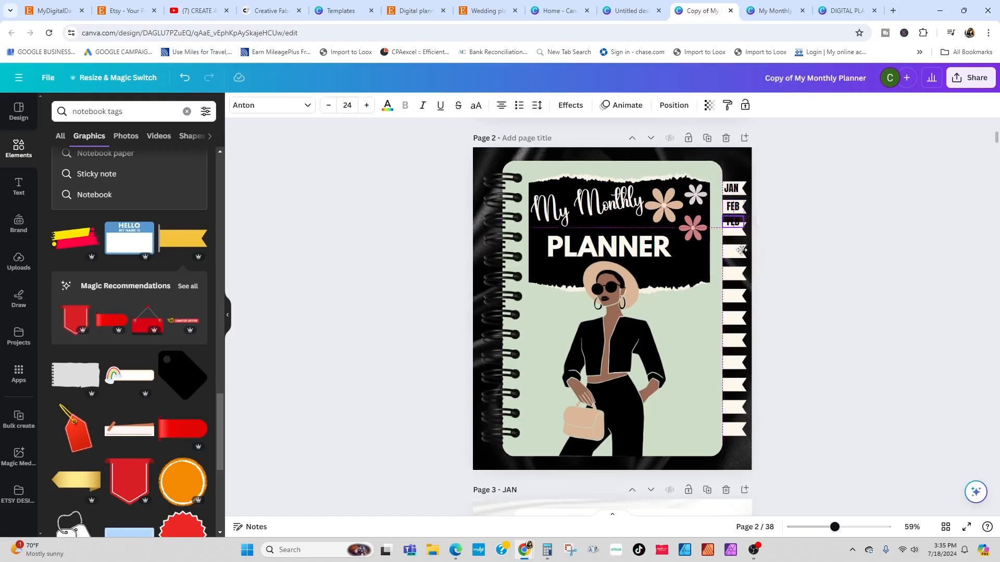
{"action": "double_click", "coordinate": [734, 229]}
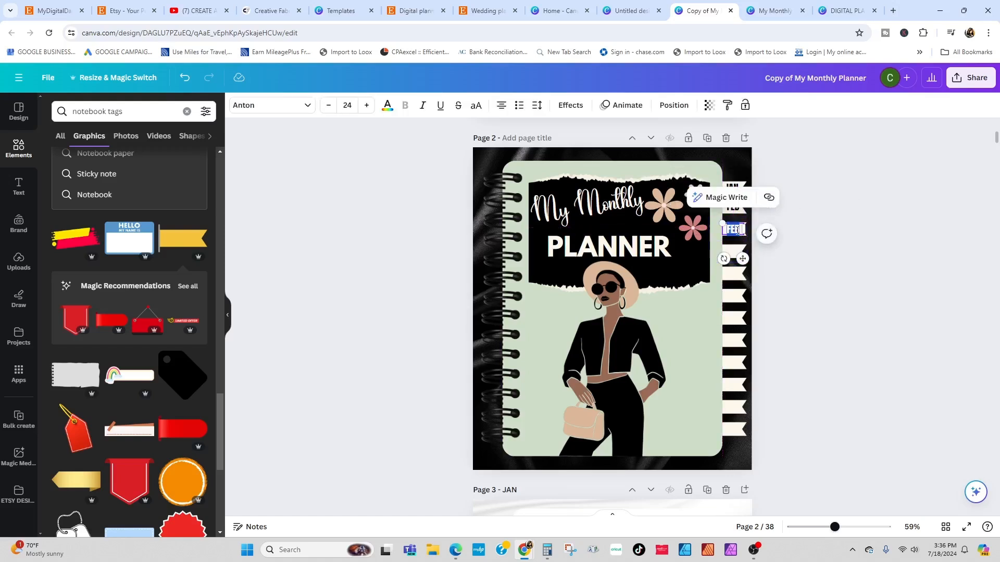
{"action": "type", "text": "MAR"}
Duplicate the MAR text onto the fourth tag and change it to APR.
{"action": "key", "text": "ctrl+d"}
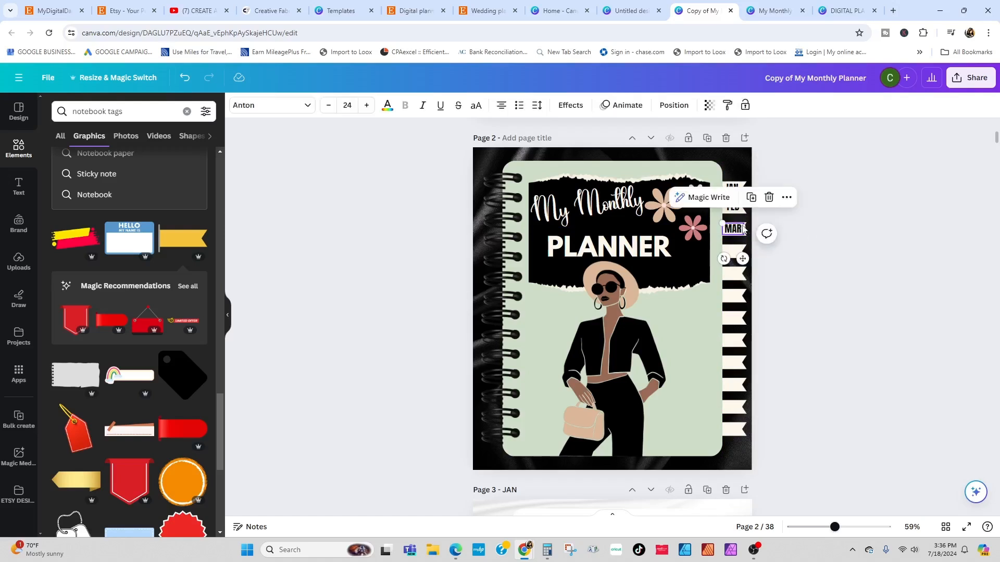
{"action": "left_click_drag", "start_coordinate": [746, 265], "coordinate": [743, 283]}
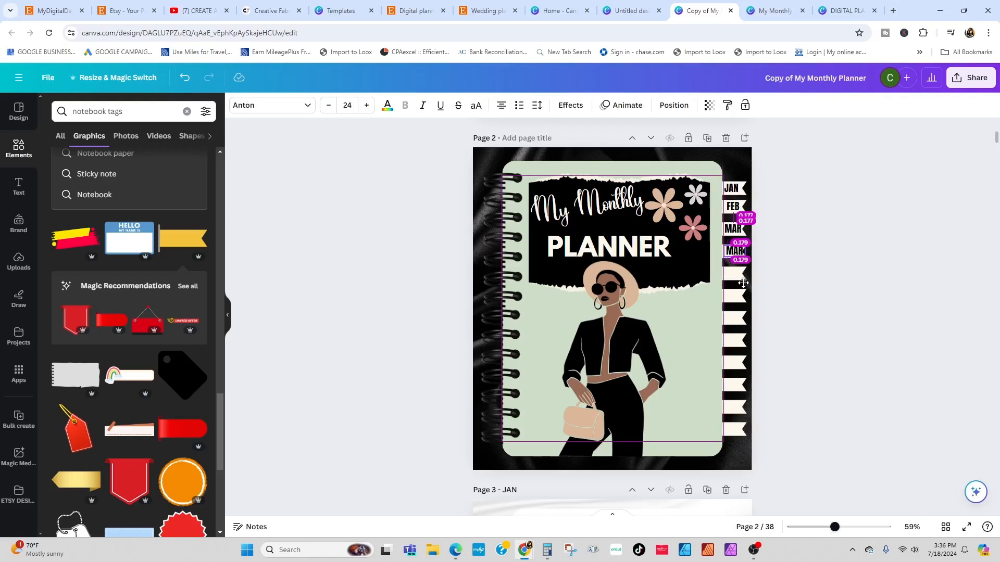
{"action": "left_click_drag", "start_coordinate": [743, 284], "coordinate": [743, 284]}
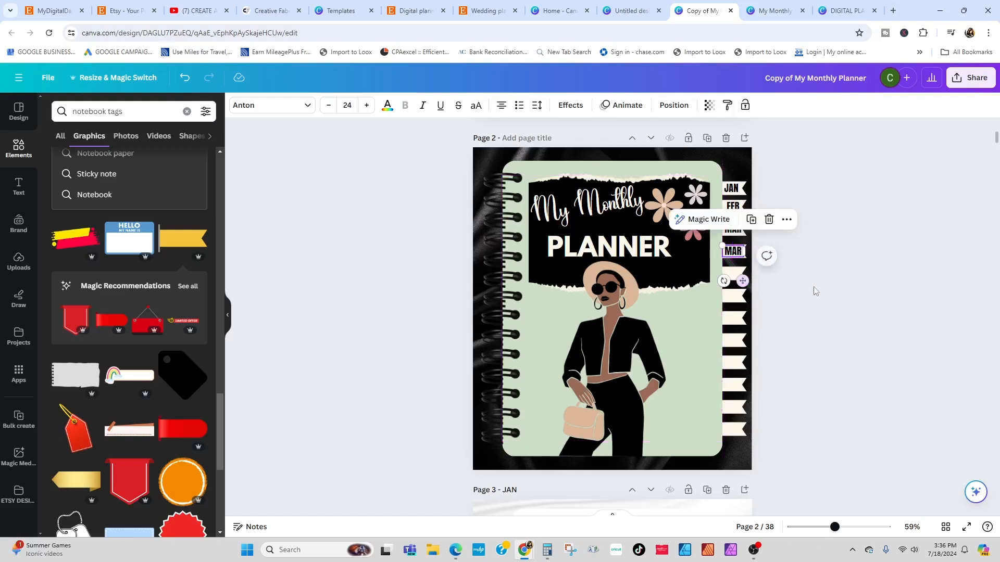
{"action": "key", "text": "Return"}
{"action": "type", "text": "AP"}
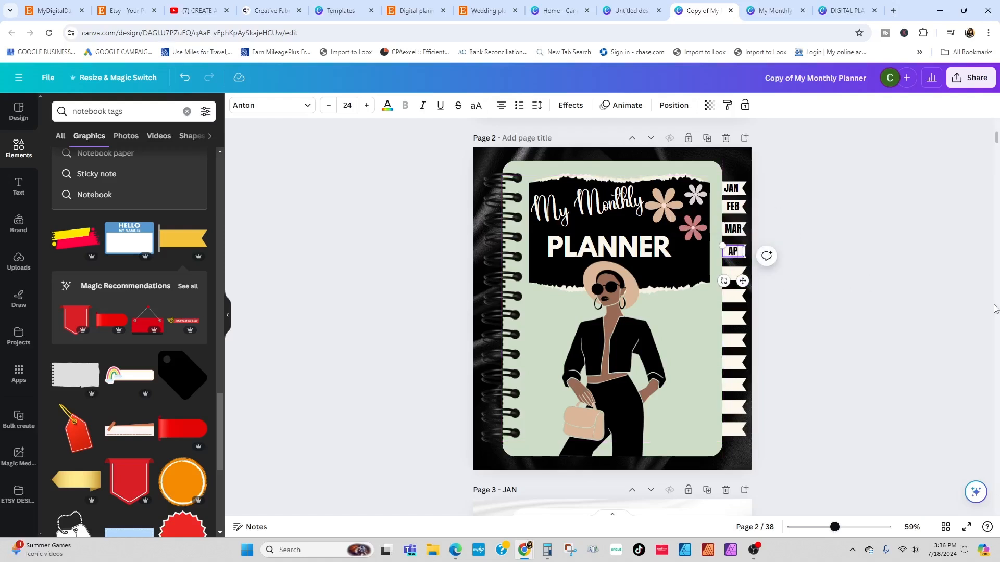
{"action": "left_click", "coordinate": [781, 325]}
Duplicate the APR text onto the fifth tag and change it to MAY.
{"action": "left_click", "coordinate": [736, 264]}
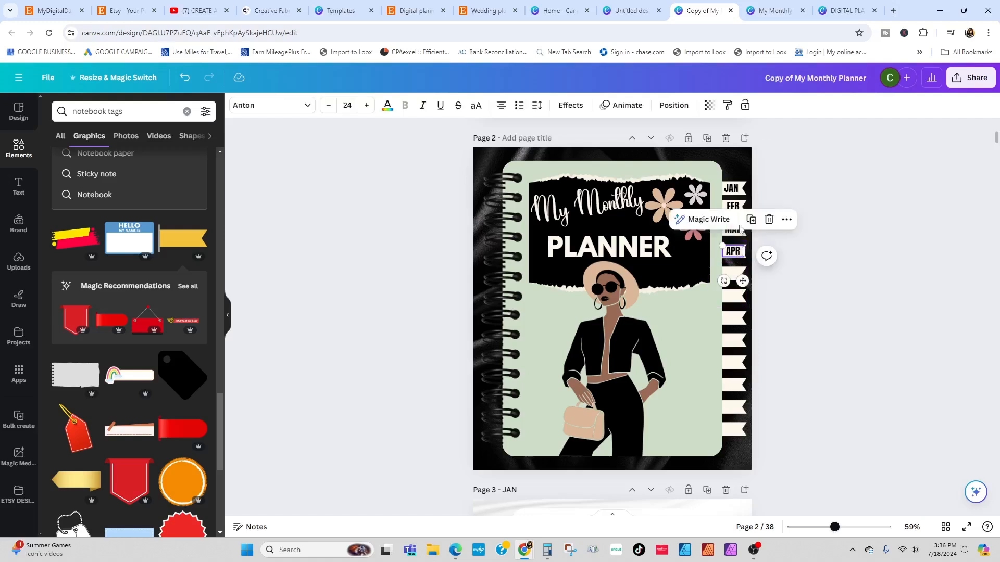
{"action": "left_click_drag", "start_coordinate": [750, 286], "coordinate": [745, 303]}
{"action": "double_click", "coordinate": [735, 273]}
{"action": "type", "text": "MAY"}
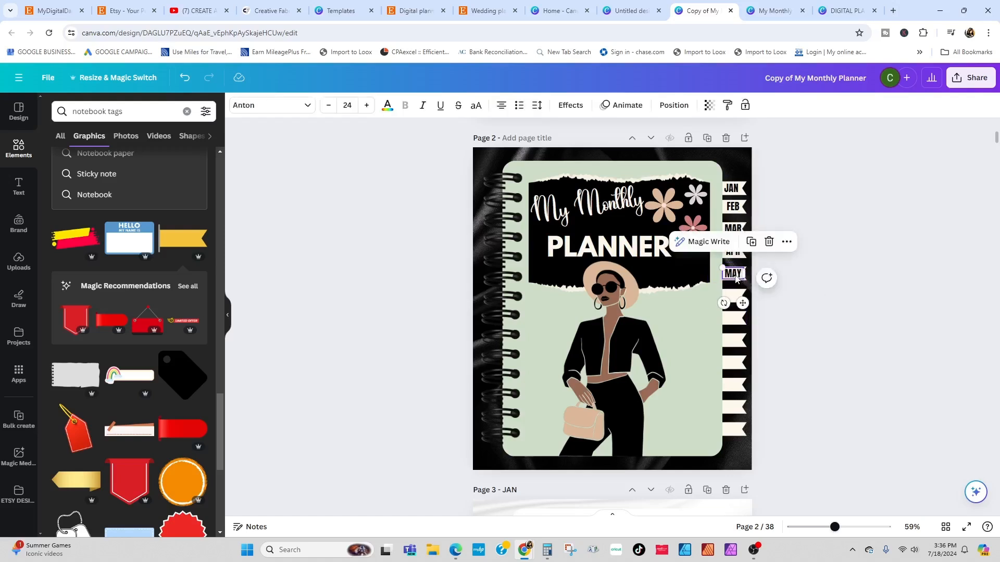
Duplicate the MAY text onto the sixth tag, change it to JUN, and nudge it slightly upward.
{"action": "left_click", "coordinate": [752, 243]}
{"action": "left_click_drag", "start_coordinate": [750, 307], "coordinate": [740, 312]}
{"action": "double_click", "coordinate": [740, 298]}
{"action": "type", "text": "JUN"}
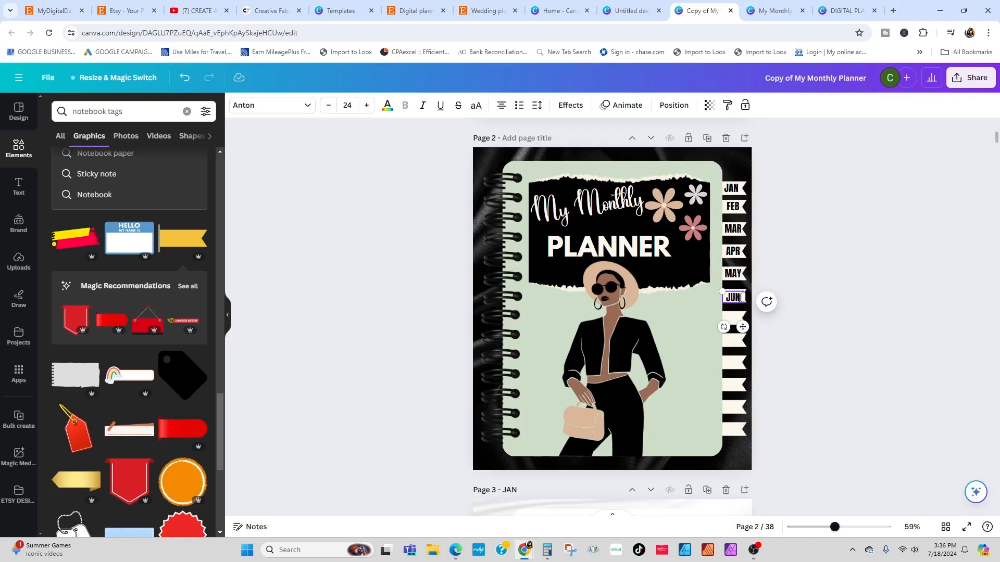
{"action": "left_click", "coordinate": [816, 268]}
{"action": "left_click", "coordinate": [741, 301]}
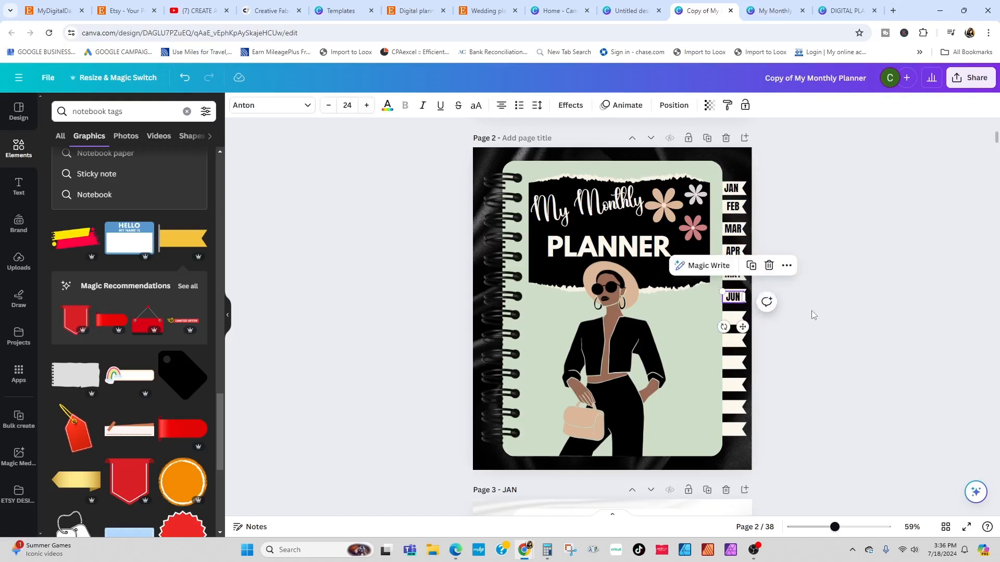
{"action": "key", "text": "Up"}
{"action": "key", "text": "Up"}
{"action": "key", "text": "Up"}
{"action": "left_click", "coordinate": [783, 324]}
Duplicate the JUN text onto the seventh tag and change it to JUL.
{"action": "left_click", "coordinate": [736, 296]}
{"action": "left_click", "coordinate": [750, 265]}
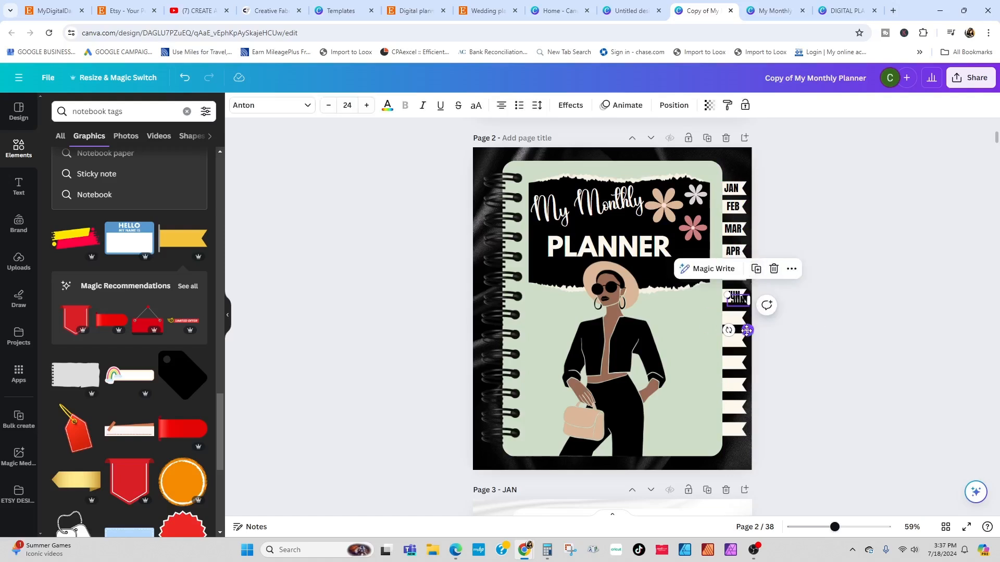
{"action": "left_click_drag", "start_coordinate": [746, 330], "coordinate": [740, 348]}
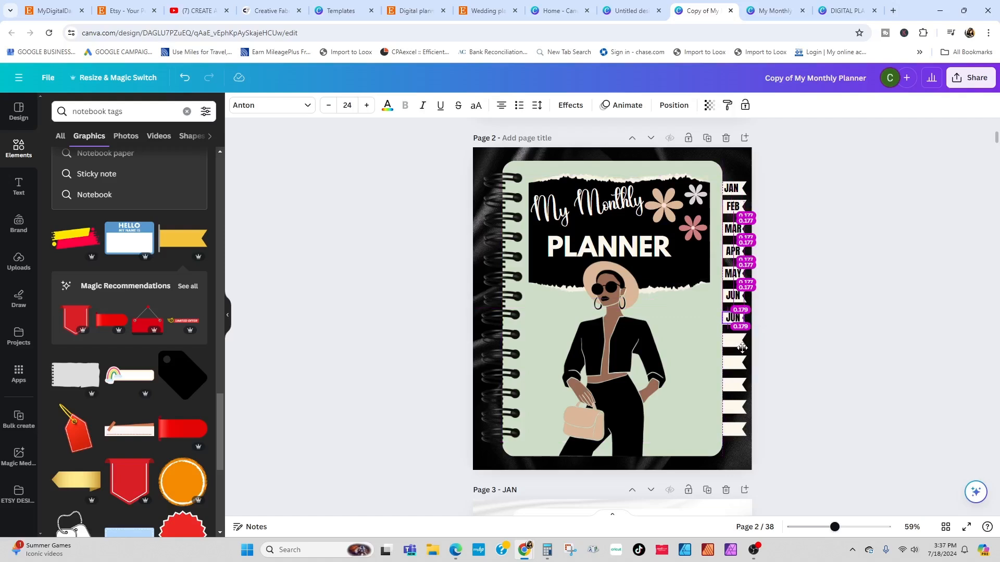
{"action": "left_click_drag", "start_coordinate": [742, 348], "coordinate": [742, 347]}
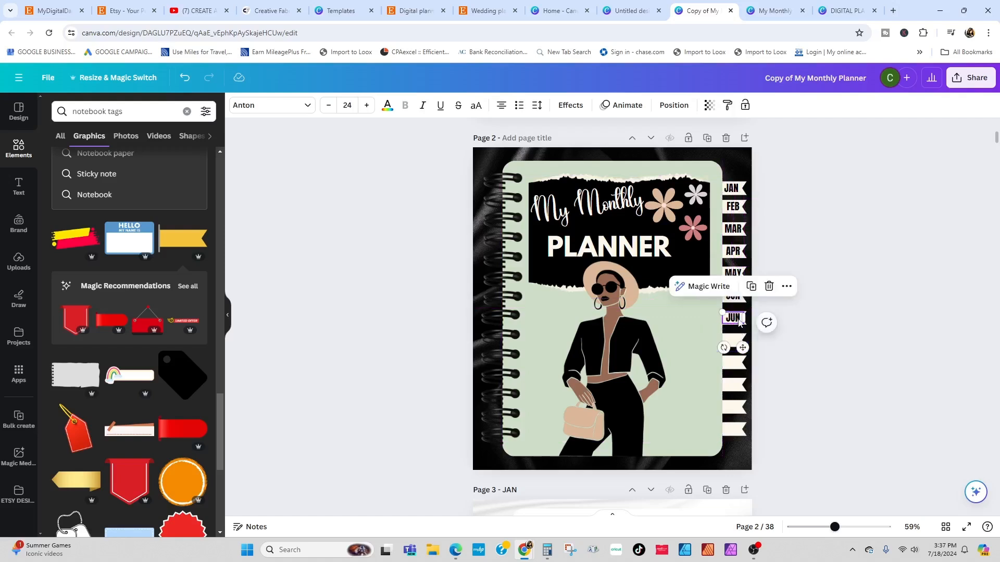
{"action": "double_click", "coordinate": [734, 318]}
{"action": "type", "text": "JUL"}
Duplicate the JUL text onto the eighth tag and change it to AUG.
{"action": "left_click", "coordinate": [739, 320]}
{"action": "left_click", "coordinate": [753, 287]}
{"action": "left_click_drag", "start_coordinate": [747, 352], "coordinate": [743, 369]}
{"action": "double_click", "coordinate": [733, 339]}
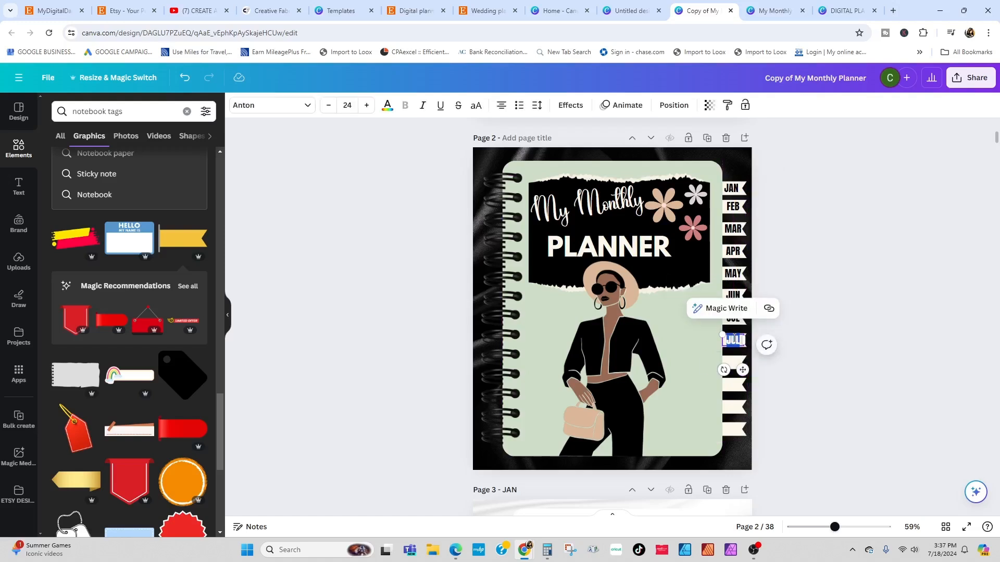
{"action": "type", "text": "AUG"}
{"action": "left_click", "coordinate": [788, 317]}
Duplicate the AUG text onto the ninth tag and change it to SEP.
{"action": "left_click", "coordinate": [734, 341]}
{"action": "left_click", "coordinate": [751, 308]}
{"action": "left_click_drag", "start_coordinate": [744, 364], "coordinate": [733, 363]}
{"action": "double_click", "coordinate": [732, 363]}
{"action": "type", "text": "SEP"}
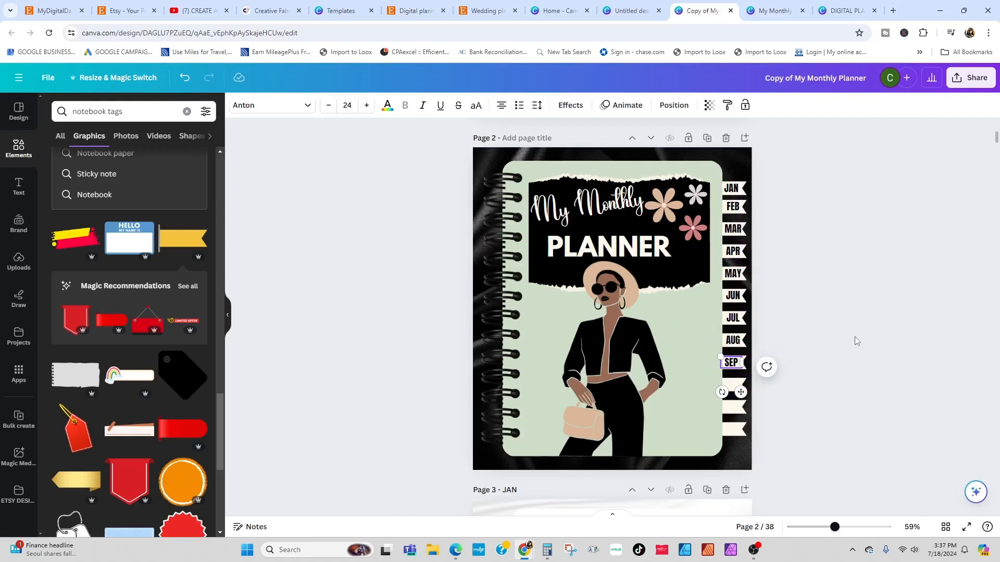
{"action": "left_click", "coordinate": [857, 341]}
Duplicate the SEP text onto the tenth tag and change it to OCT.
{"action": "left_click", "coordinate": [734, 364]}
{"action": "left_click_drag", "start_coordinate": [734, 364], "coordinate": [733, 408]}
{"action": "left_click", "coordinate": [797, 369]}
{"action": "left_click", "coordinate": [741, 364]}
{"action": "left_click", "coordinate": [751, 332]}
{"action": "double_click", "coordinate": [732, 386]}
{"action": "type", "text": "OCT"}
{"action": "left_click", "coordinate": [787, 386]}
Duplicate the OCT text onto the eleventh tag and change it to NOV.
{"action": "left_click", "coordinate": [751, 354]}
{"action": "double_click", "coordinate": [733, 408]}
{"action": "type", "text": "NO"}
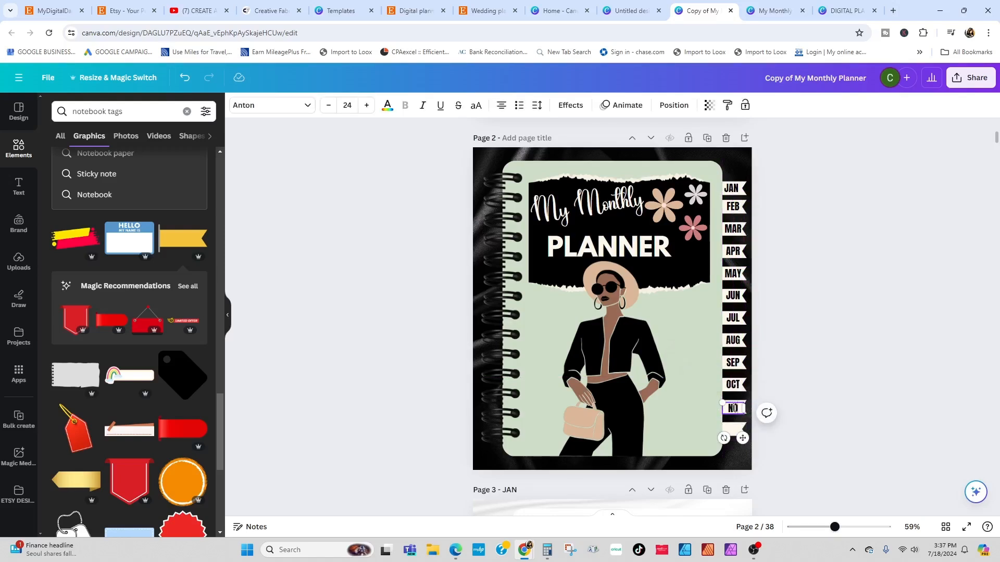
{"action": "type", "text": "V"}
{"action": "left_click", "coordinate": [826, 385]}
Duplicate the NOV text onto the twelfth tag and change it to DEC.
{"action": "left_click", "coordinate": [734, 409]}
{"action": "left_click", "coordinate": [752, 376]}
{"action": "left_click_drag", "start_coordinate": [747, 442], "coordinate": [744, 458]}
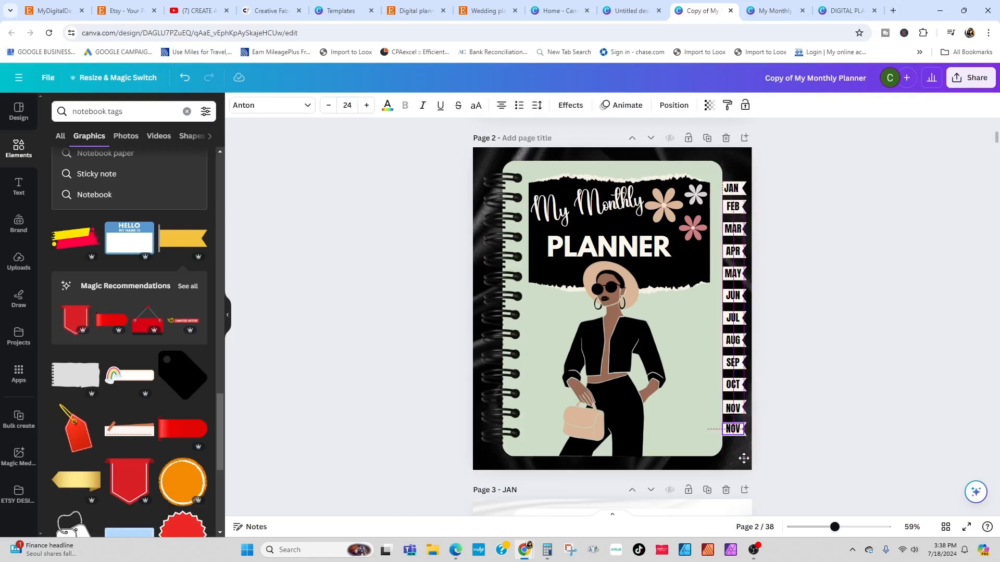
{"action": "double_click", "coordinate": [733, 429]}
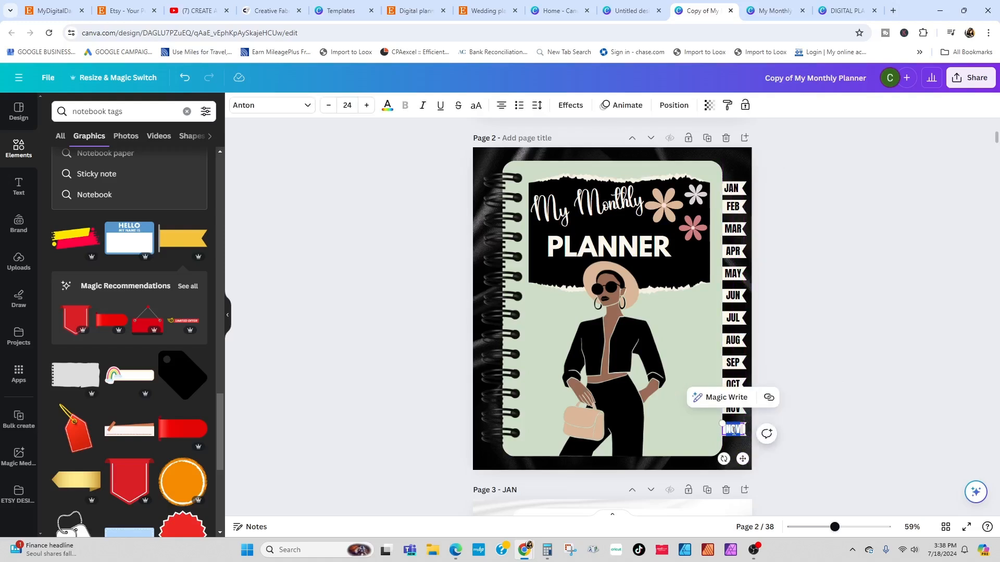
{"action": "type", "text": "DEC"}
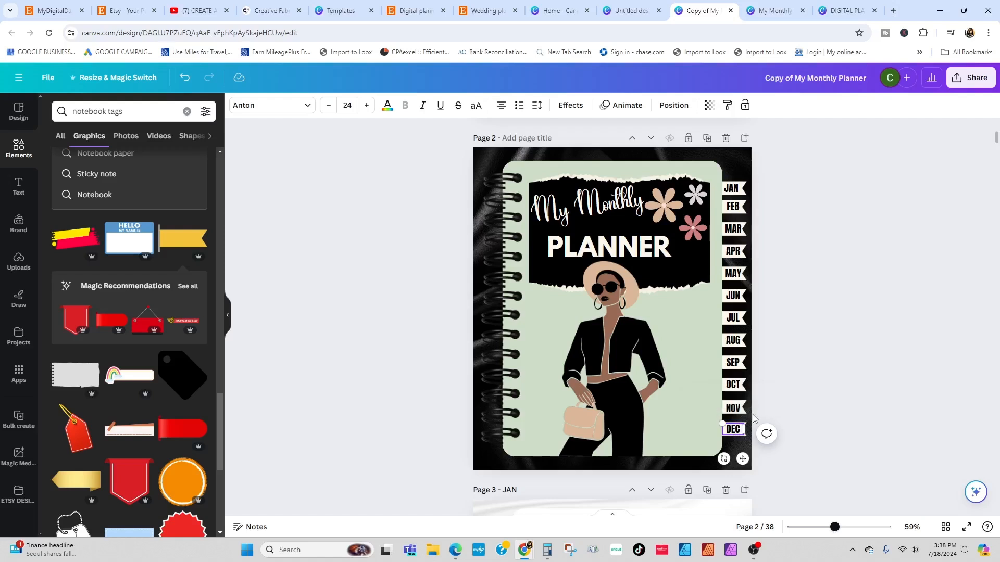
{"action": "left_click", "coordinate": [874, 283]}
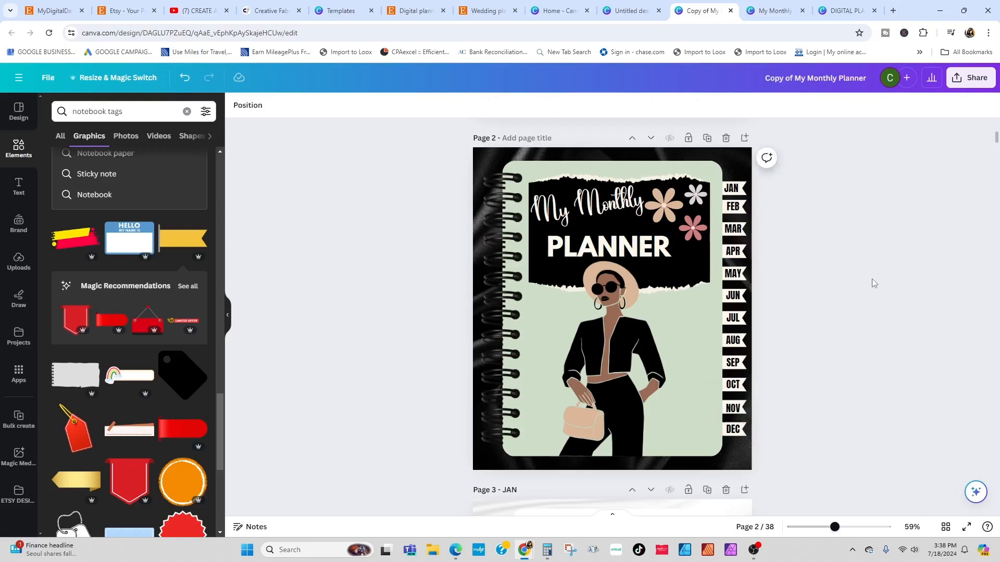
Group the JAN and FEB texts with their respective tags and send both groups behind the notebook.
{"action": "left_click", "coordinate": [735, 190]}
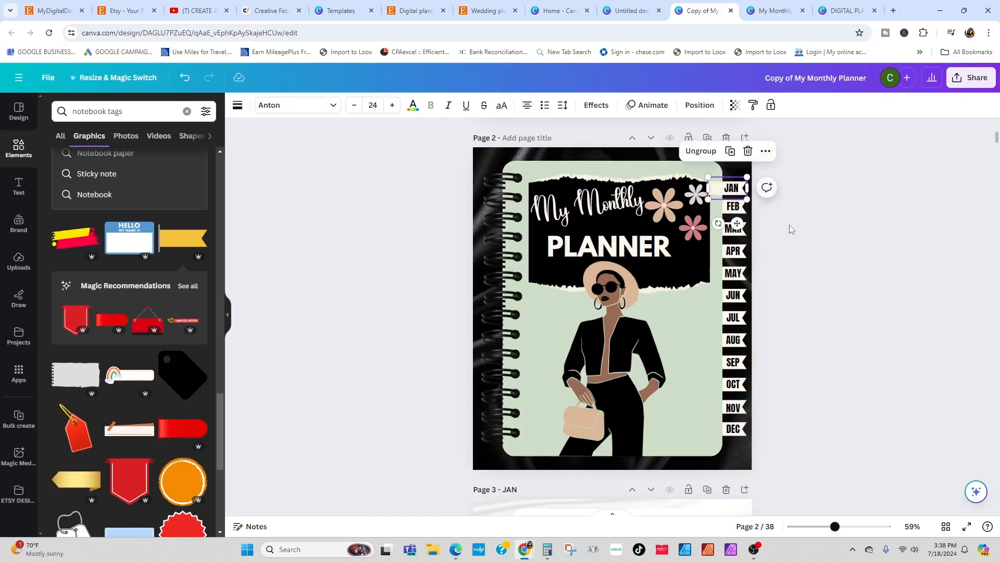
{"action": "left_click", "coordinate": [699, 106]}
{"action": "left_click", "coordinate": [699, 106]}
{"action": "left_click", "coordinate": [747, 218]}
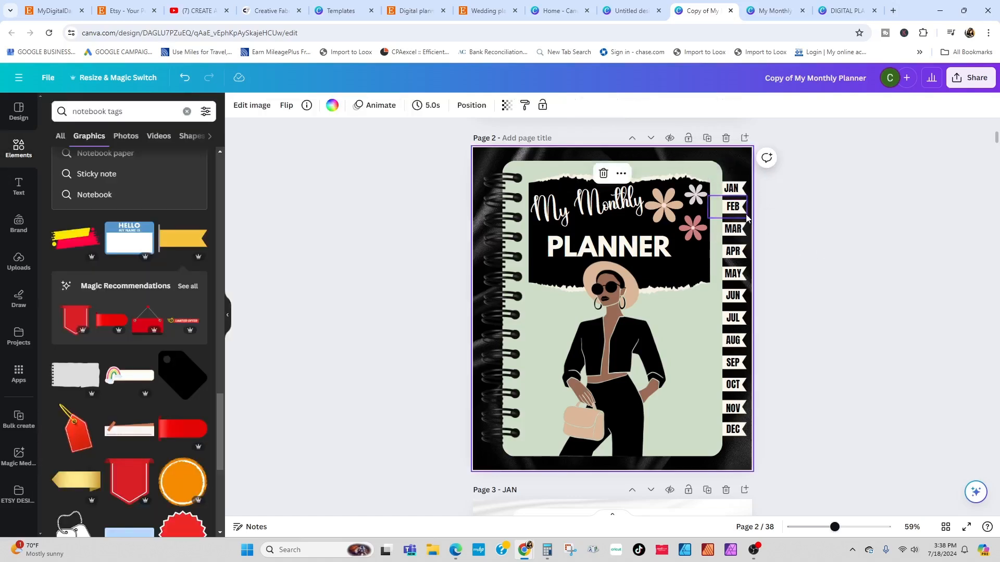
{"action": "left_click", "coordinate": [725, 206]}
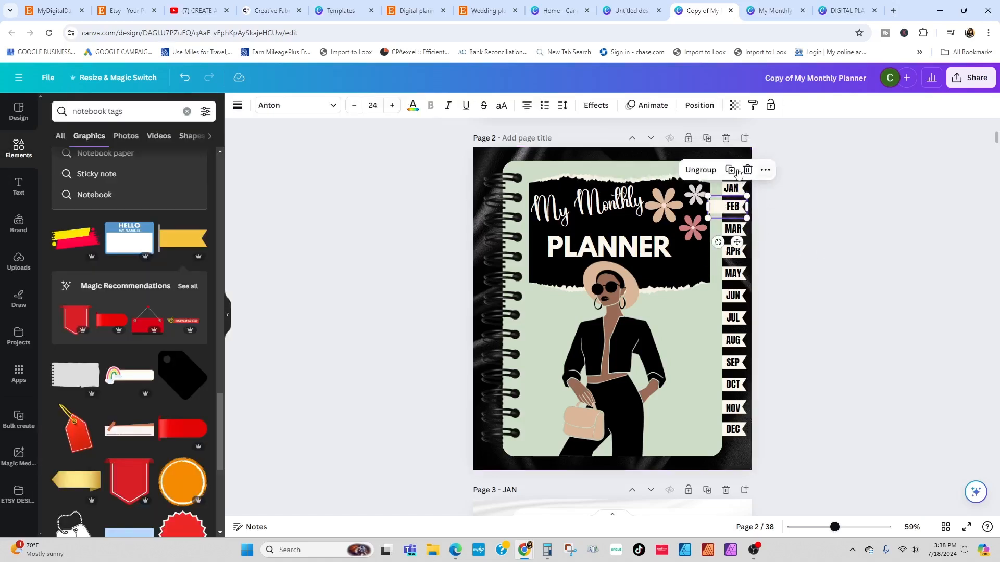
{"action": "left_click", "coordinate": [700, 105]}
{"action": "left_click", "coordinate": [699, 105]}
{"action": "left_click", "coordinate": [764, 249]}
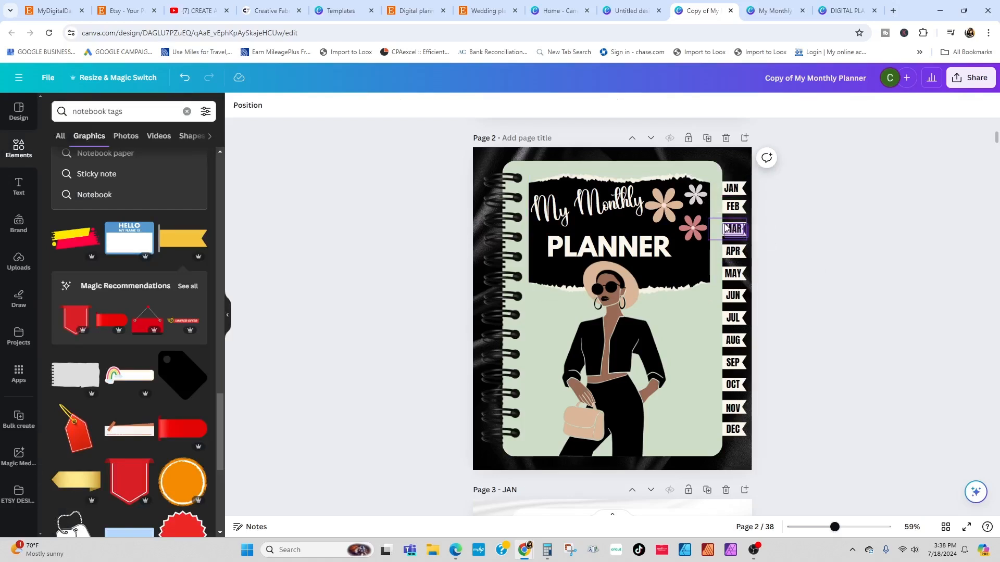
Group the MAR and APR texts with their respective tags and send both groups behind the notebook.
{"action": "left_click", "coordinate": [726, 228]}
{"action": "left_click", "coordinate": [699, 105]}
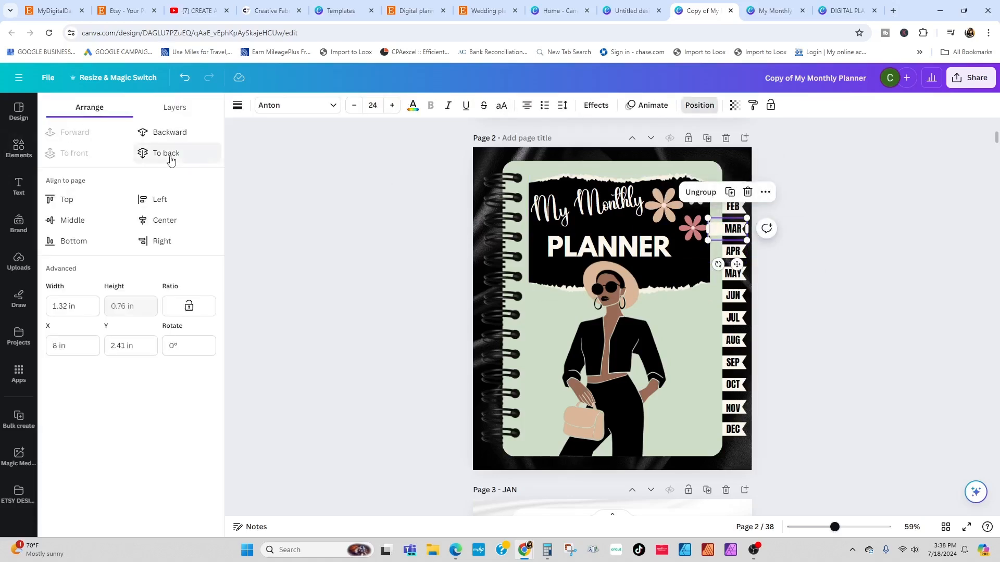
{"action": "left_click", "coordinate": [171, 155]}
{"action": "left_click", "coordinate": [750, 266]}
{"action": "left_click", "coordinate": [726, 249]}
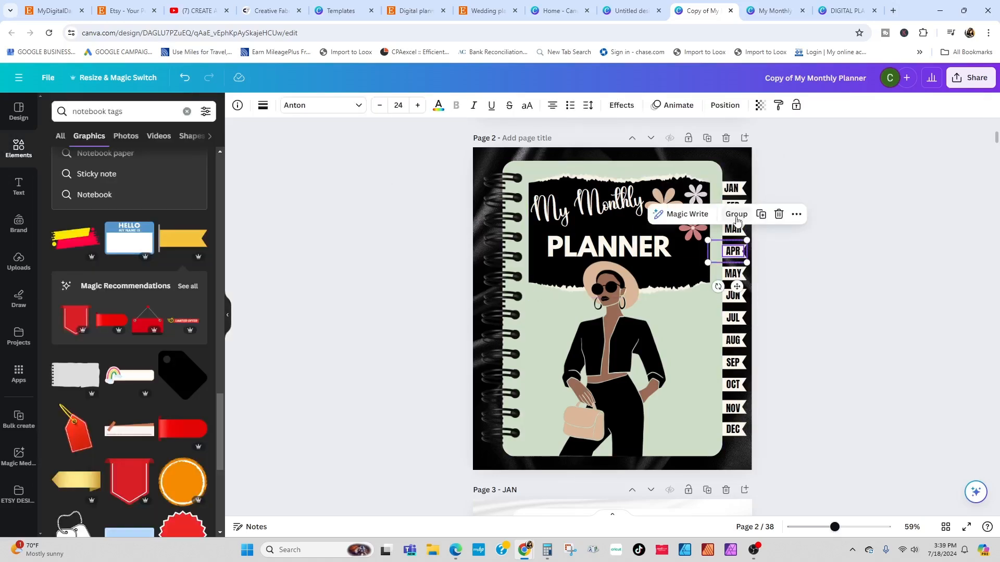
{"action": "left_click", "coordinate": [697, 105]}
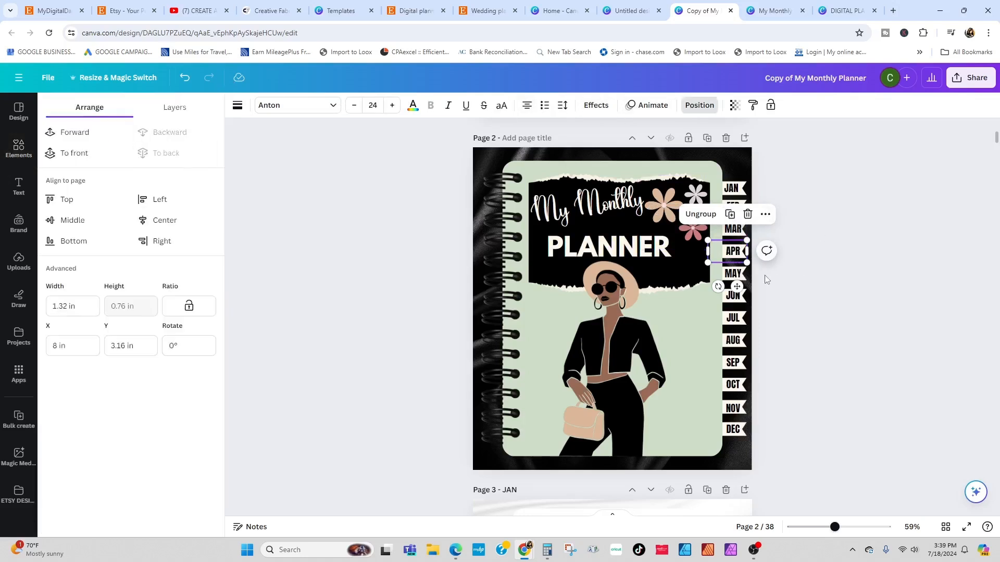
Group the MAY and JUN texts with their respective tags and send both groups behind the notebook.
{"action": "left_click", "coordinate": [759, 290]}
{"action": "left_click", "coordinate": [726, 275]}
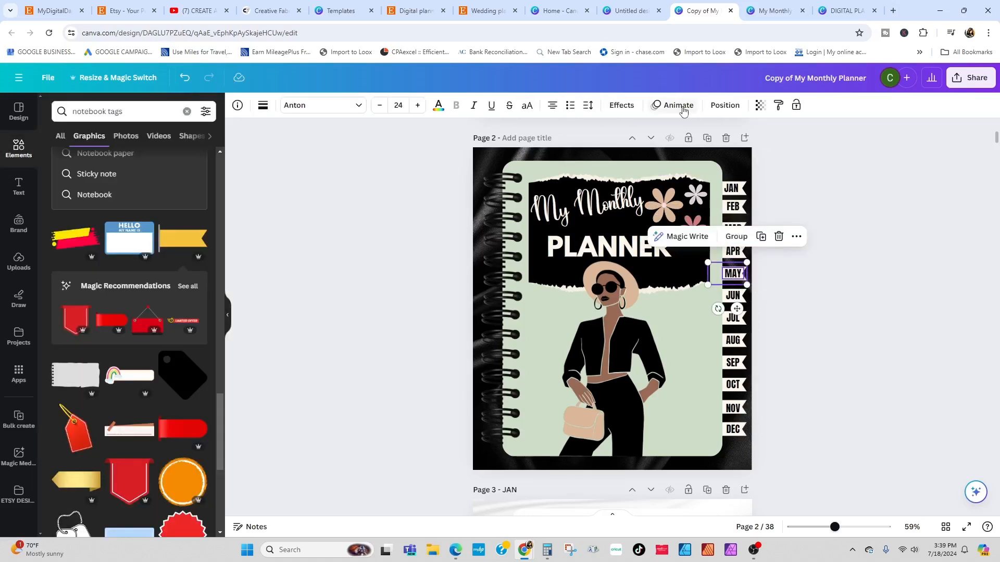
{"action": "left_click", "coordinate": [699, 105]}
{"action": "left_click", "coordinate": [751, 307]}
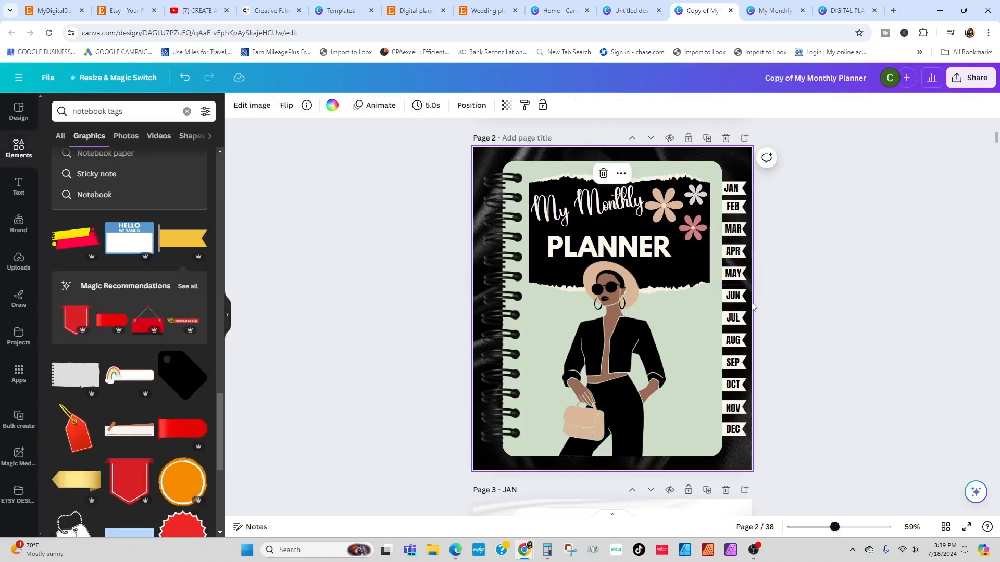
{"action": "left_click", "coordinate": [733, 297]}
{"action": "left_click", "coordinate": [698, 105]}
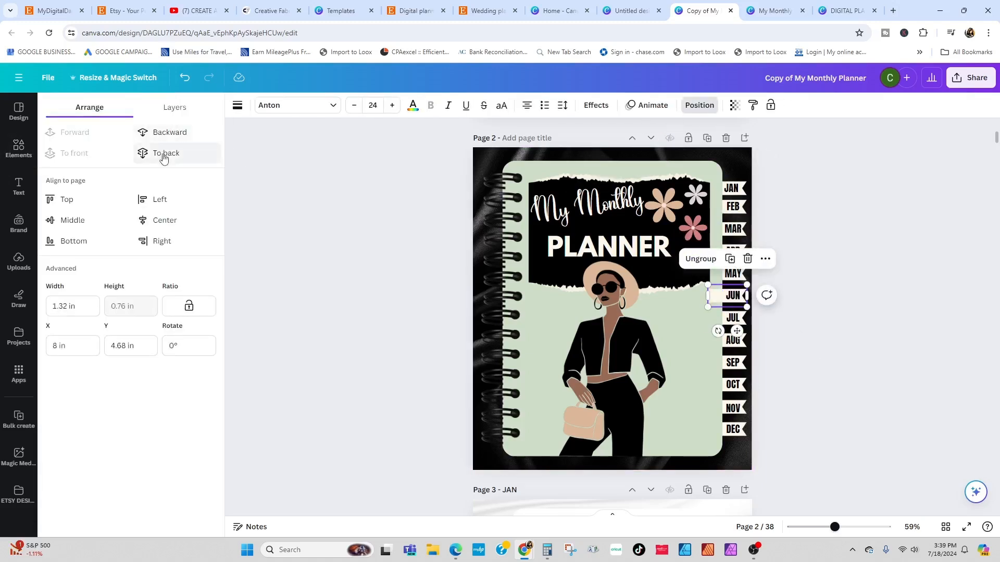
Group the JUL and AUG texts with their respective tags and send both groups behind the notebook.
{"action": "left_click", "coordinate": [732, 319]}
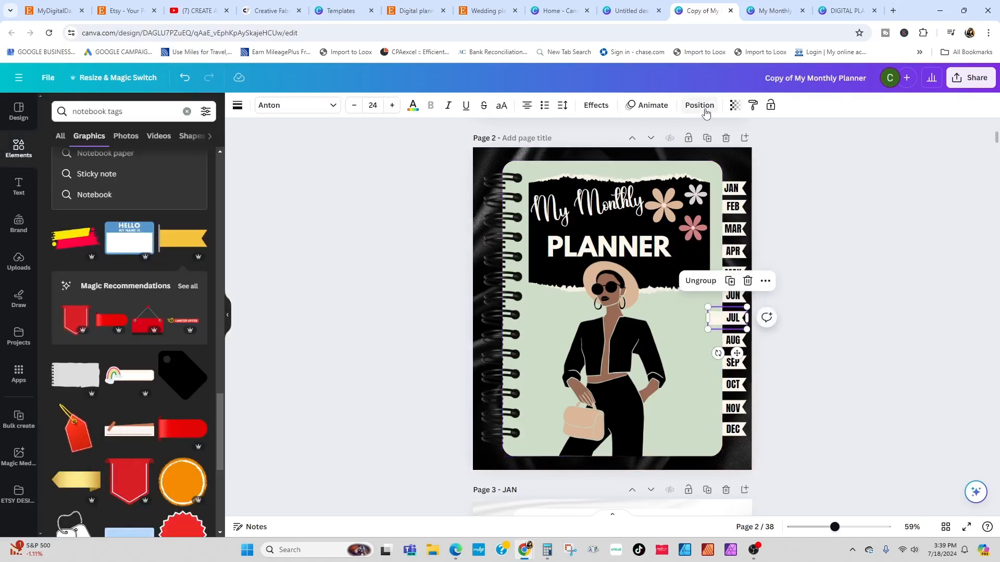
{"action": "left_click", "coordinate": [698, 105]}
{"action": "left_click", "coordinate": [757, 361]}
{"action": "left_click", "coordinate": [734, 341]}
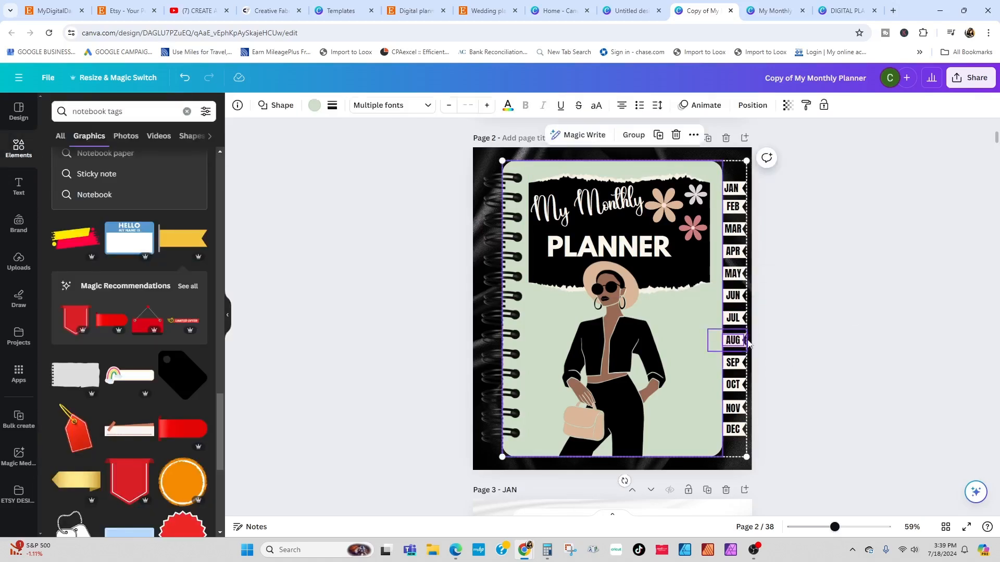
{"action": "left_click", "coordinate": [794, 295]}
{"action": "left_click", "coordinate": [731, 344]}
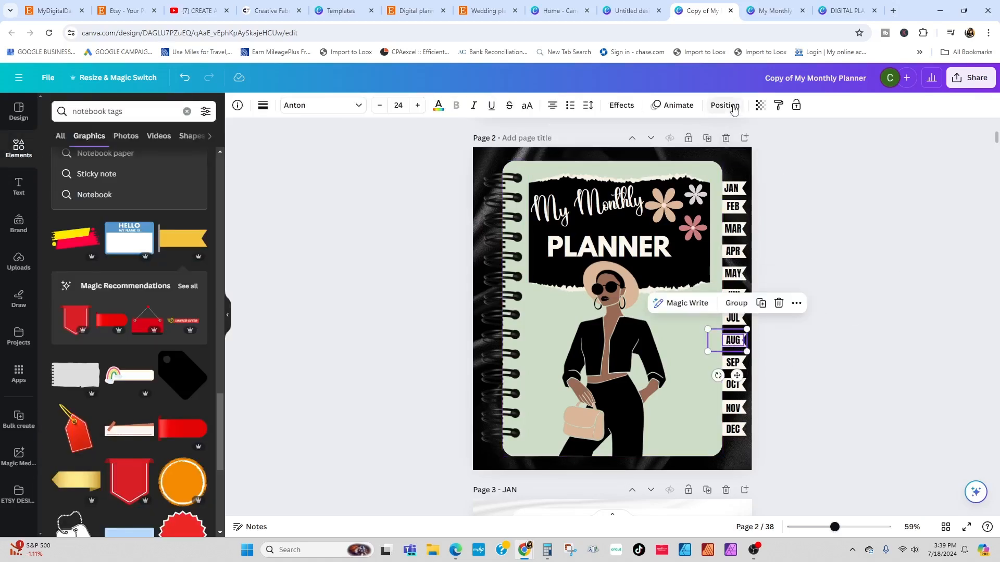
{"action": "left_click", "coordinate": [698, 105]}
{"action": "left_click", "coordinate": [166, 153]}
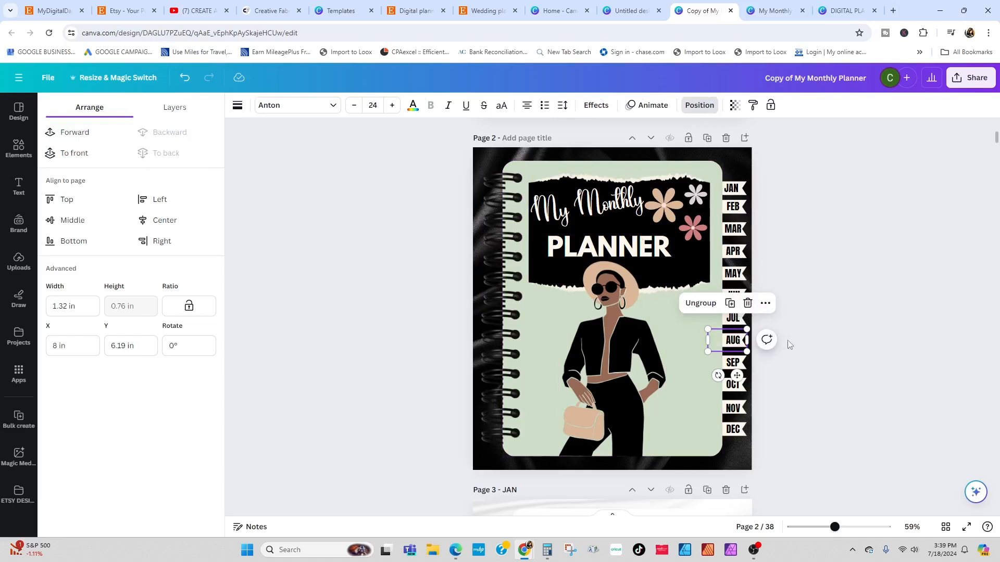
Group the SEP, OCT and NOV texts with their respective tags and send the groups behind the notebook.
{"action": "left_click", "coordinate": [754, 377]}
{"action": "left_click", "coordinate": [738, 362]}
{"action": "left_click_drag", "start_coordinate": [761, 359], "coordinate": [732, 365]}
{"action": "left_click", "coordinate": [736, 325]}
{"action": "left_click", "coordinate": [699, 105]}
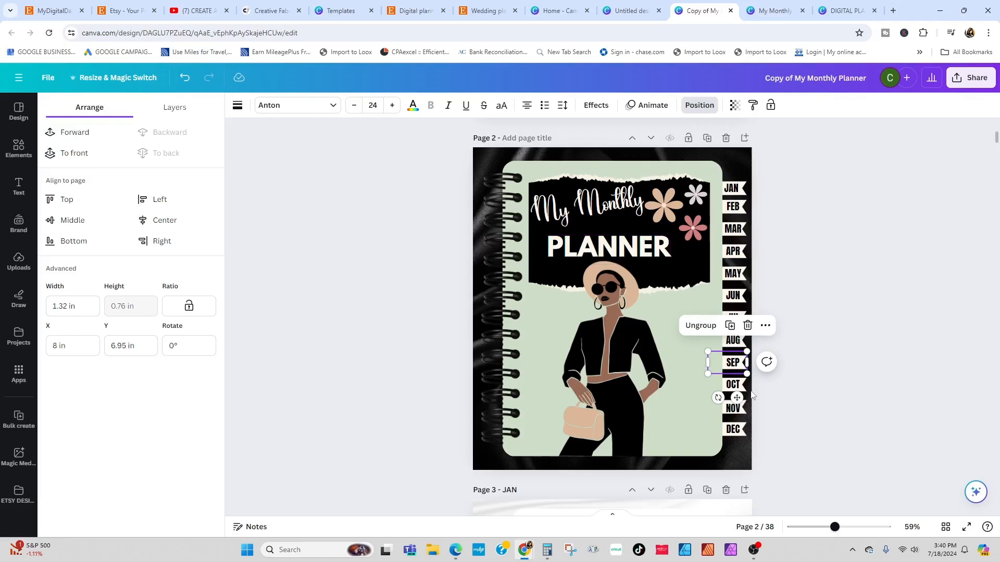
{"action": "left_click_drag", "start_coordinate": [751, 392], "coordinate": [728, 409]}
{"action": "left_click", "coordinate": [736, 347]}
{"action": "left_click", "coordinate": [166, 153]}
{"action": "left_click", "coordinate": [729, 368]}
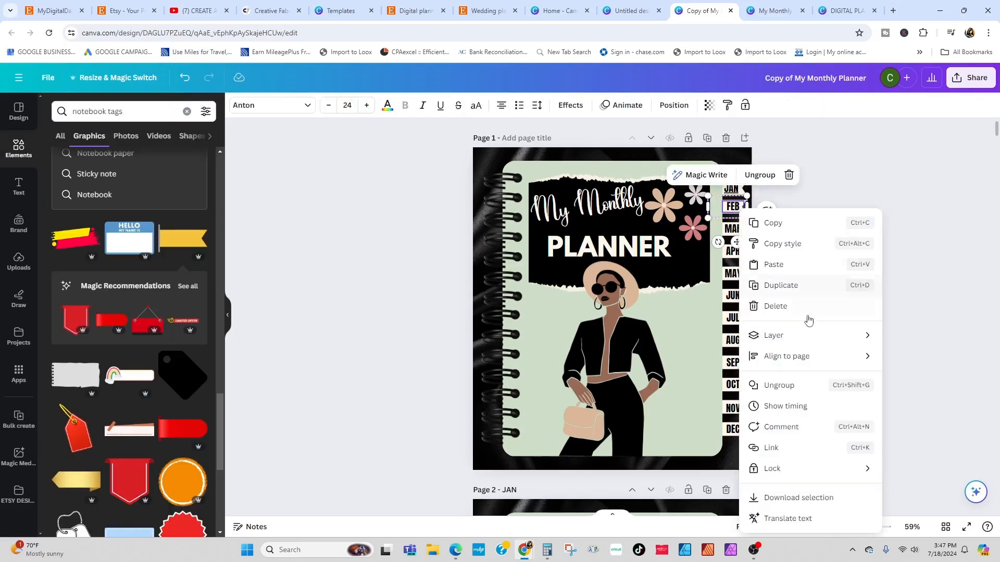
{"action": "left_click", "coordinate": [767, 222]}
{"action": "left_click", "coordinate": [764, 222]}
{"action": "left_click", "coordinate": [736, 208]}
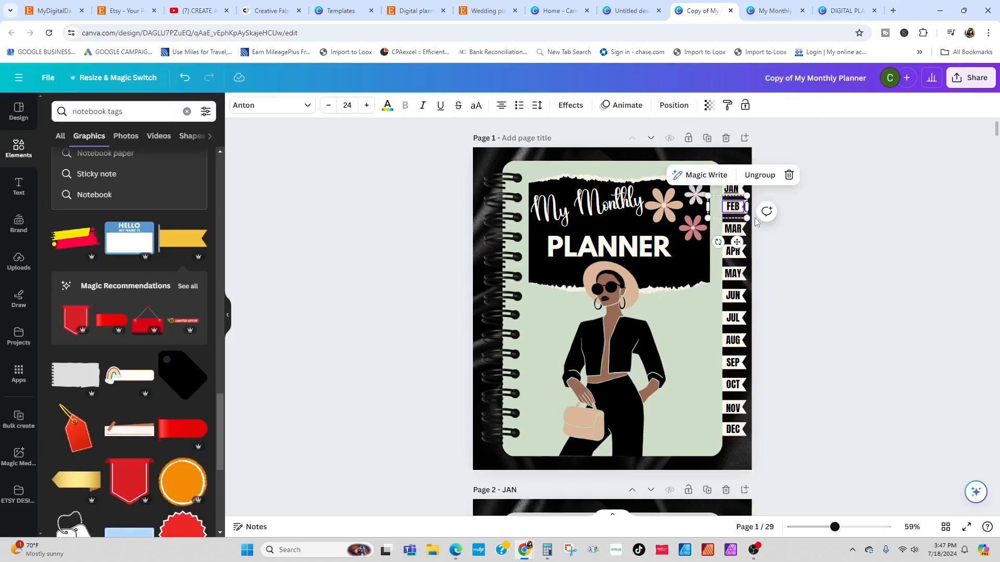
{"action": "left_click", "coordinate": [756, 216]}
{"action": "left_click", "coordinate": [744, 213]}
{"action": "right_click", "coordinate": [744, 216]}
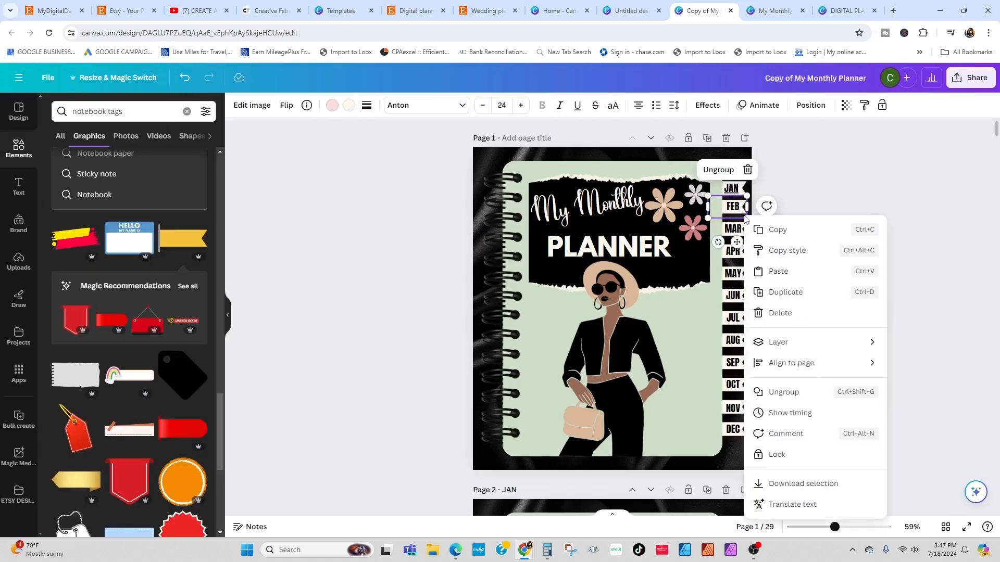
{"action": "left_click", "coordinate": [828, 172]}
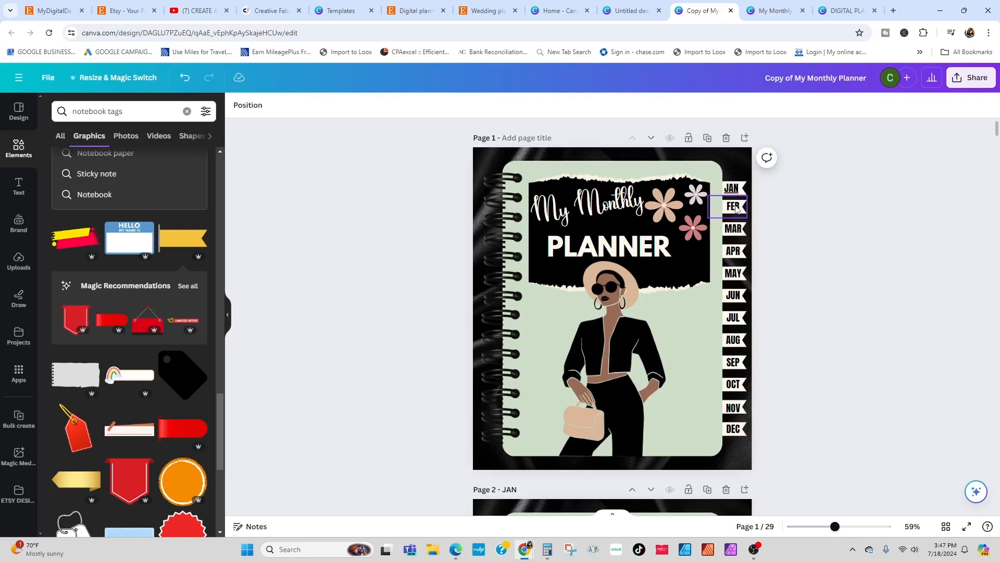
Link the FEB tab text on the cover to the document page 3 - FEB.
{"action": "left_click", "coordinate": [735, 208]}
{"action": "right_click", "coordinate": [735, 209]}
{"action": "left_click", "coordinate": [765, 445]}
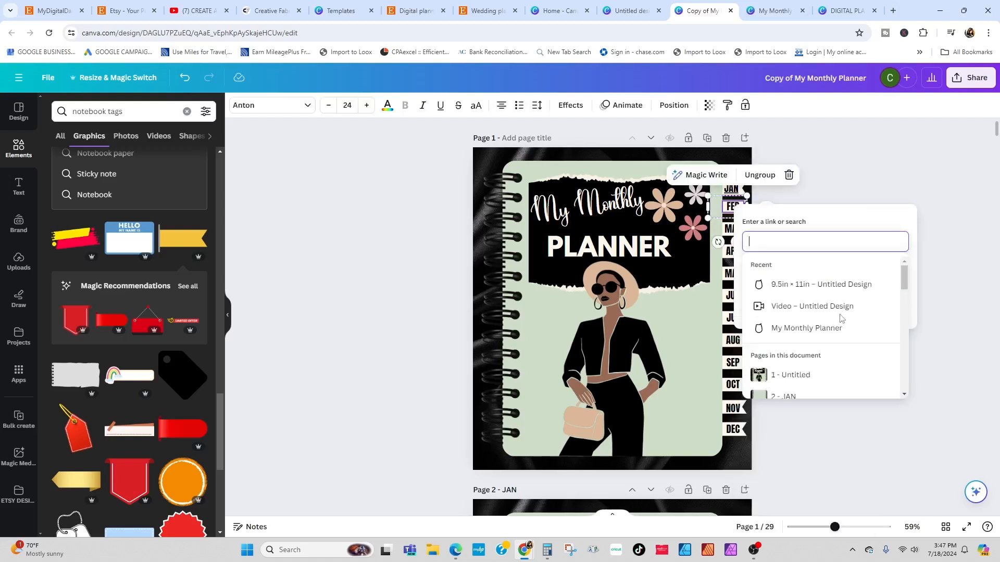
{"action": "scroll", "coordinate": [843, 339], "scroll_direction": "down", "scroll_amount": 2}
{"action": "scroll", "coordinate": [842, 338], "scroll_direction": "up", "scroll_amount": 1}
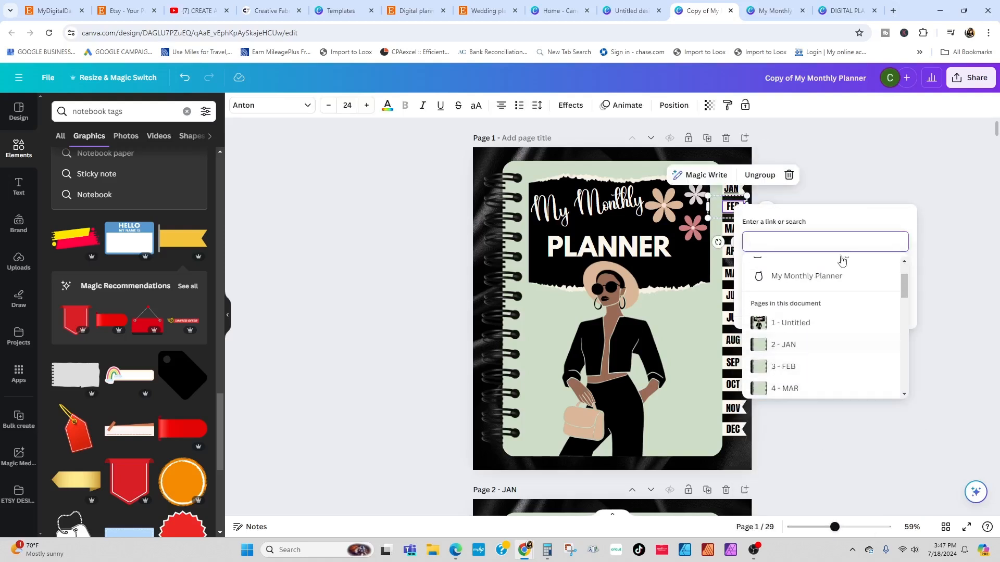
{"action": "left_click", "coordinate": [786, 367]}
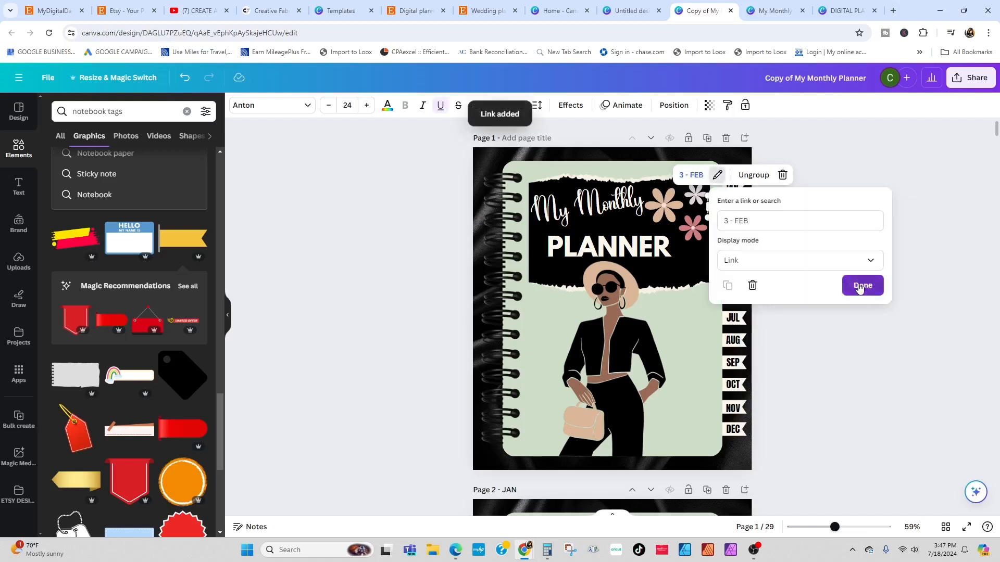
{"action": "left_click", "coordinate": [859, 287]}
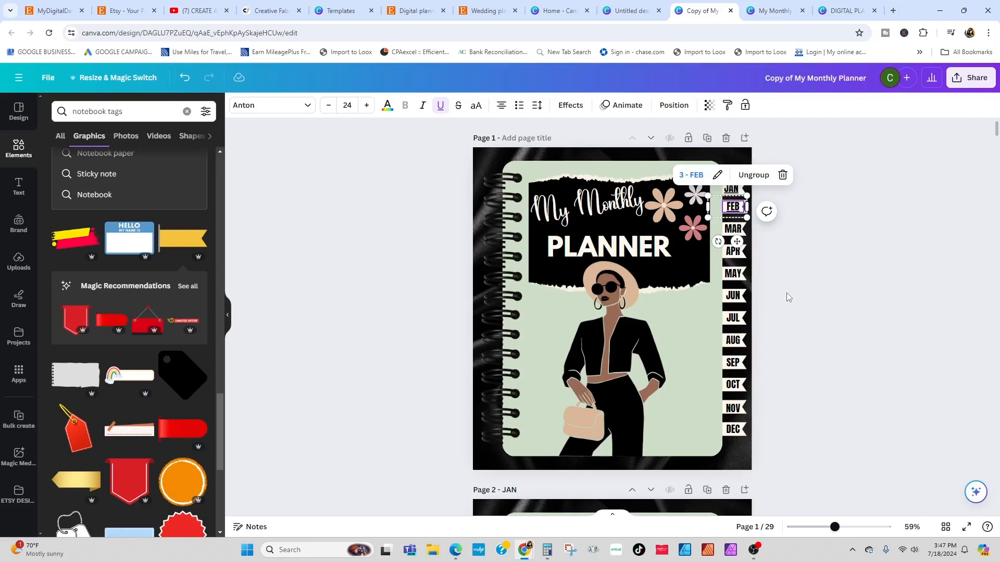
Link the MAR tab text on the cover to the document page 4 - MAR.
{"action": "left_click", "coordinate": [734, 229]}
{"action": "right_click", "coordinate": [745, 229]}
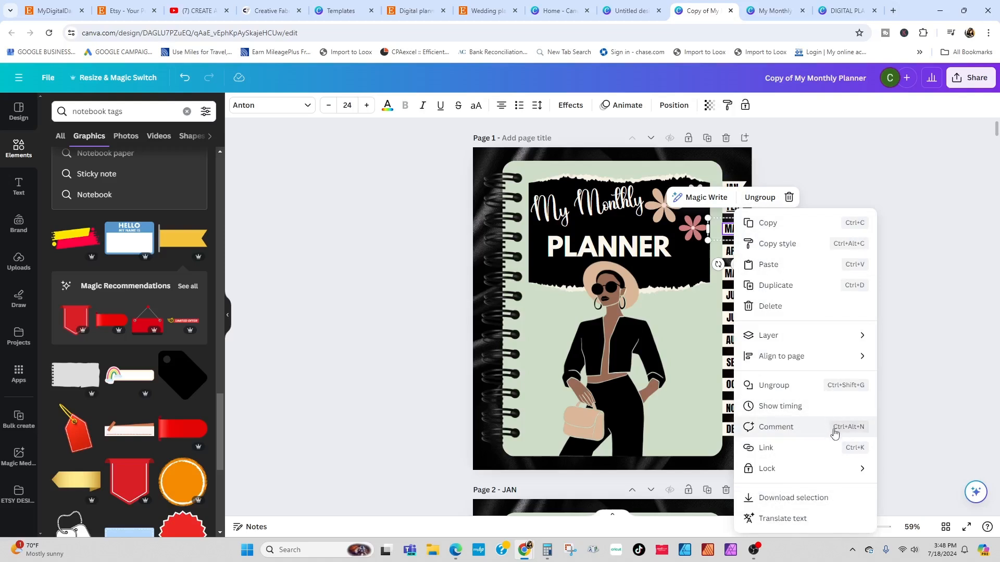
{"action": "left_click", "coordinate": [767, 449]}
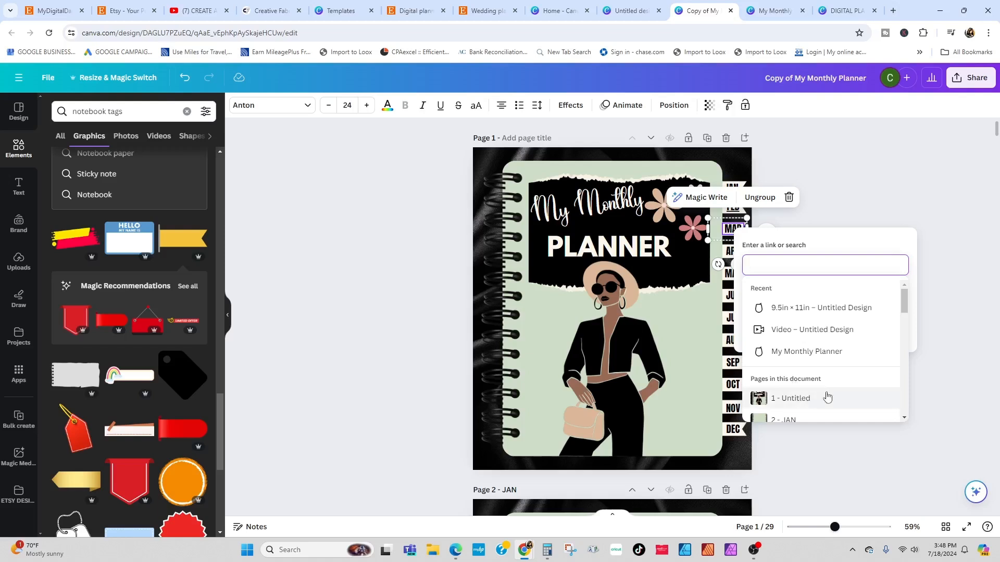
{"action": "scroll", "coordinate": [793, 406], "scroll_direction": "down", "scroll_amount": 1}
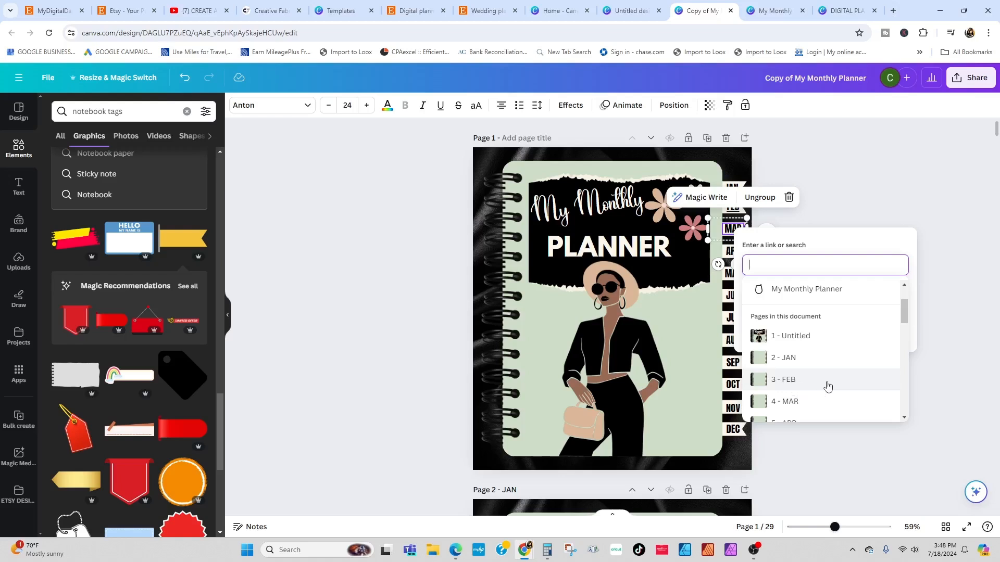
{"action": "left_click", "coordinate": [777, 402]}
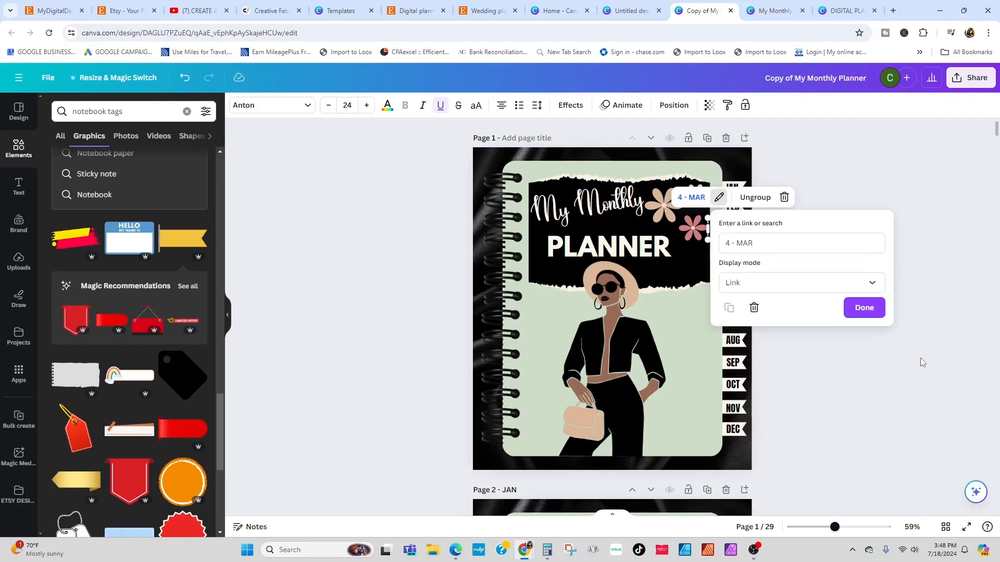
{"action": "left_click", "coordinate": [861, 307]}
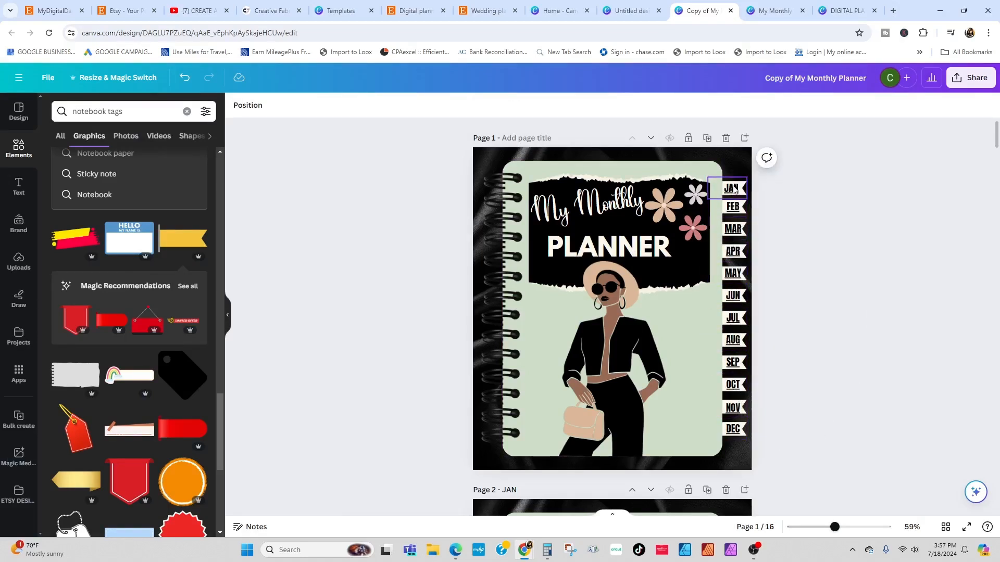
Remove the link underline from the JAN, FEB, MAR, APR and MAY tab texts on the cover.
{"action": "left_click", "coordinate": [733, 206]}
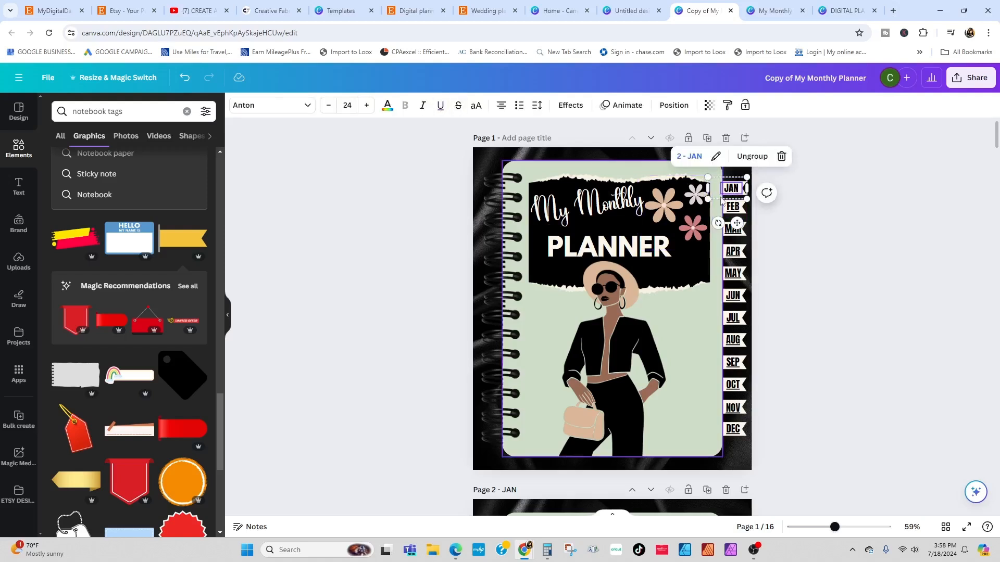
{"action": "key", "text": "Tab"}
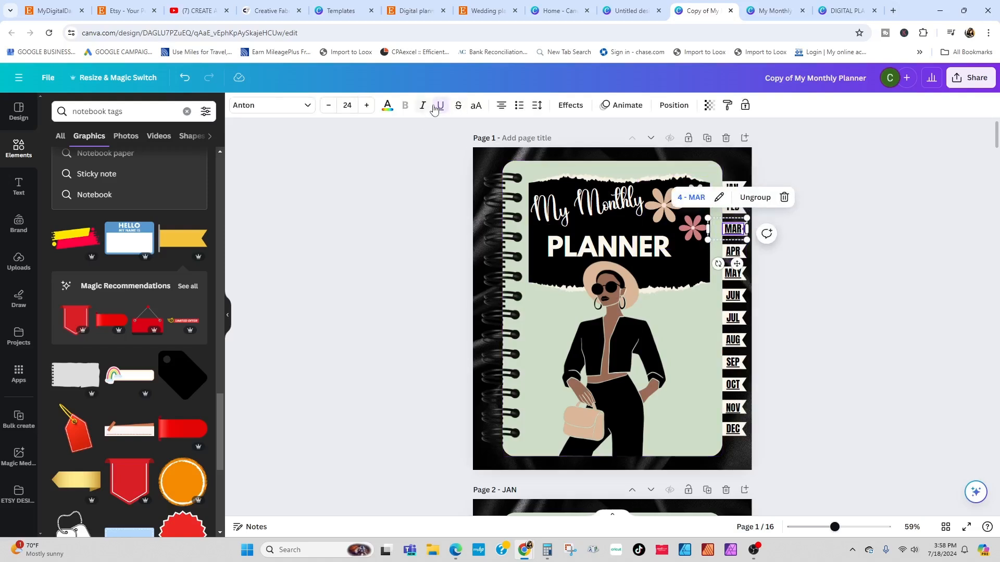
{"action": "left_click", "coordinate": [864, 349]}
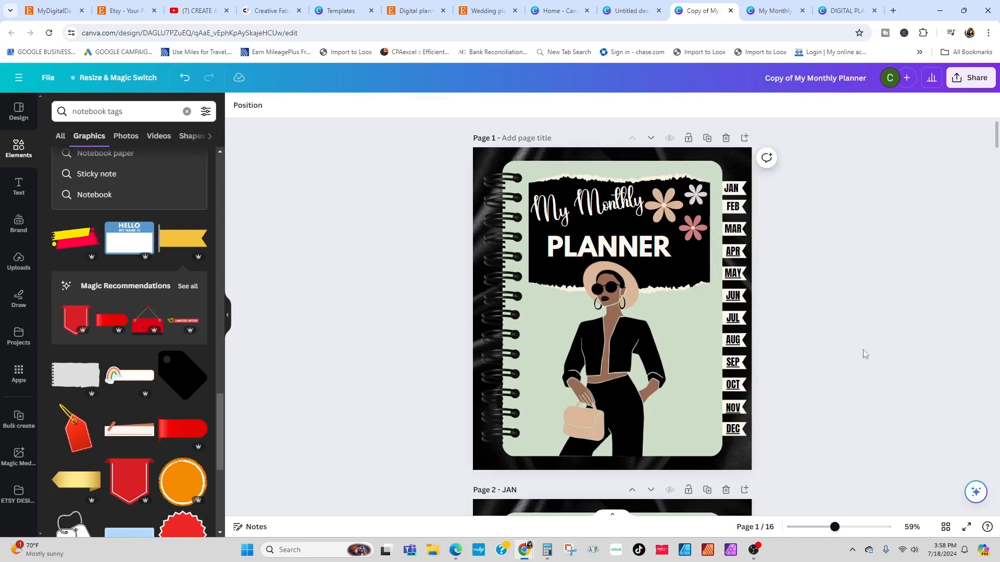
{"action": "left_click", "coordinate": [735, 255]}
{"action": "key", "text": "Tab"}
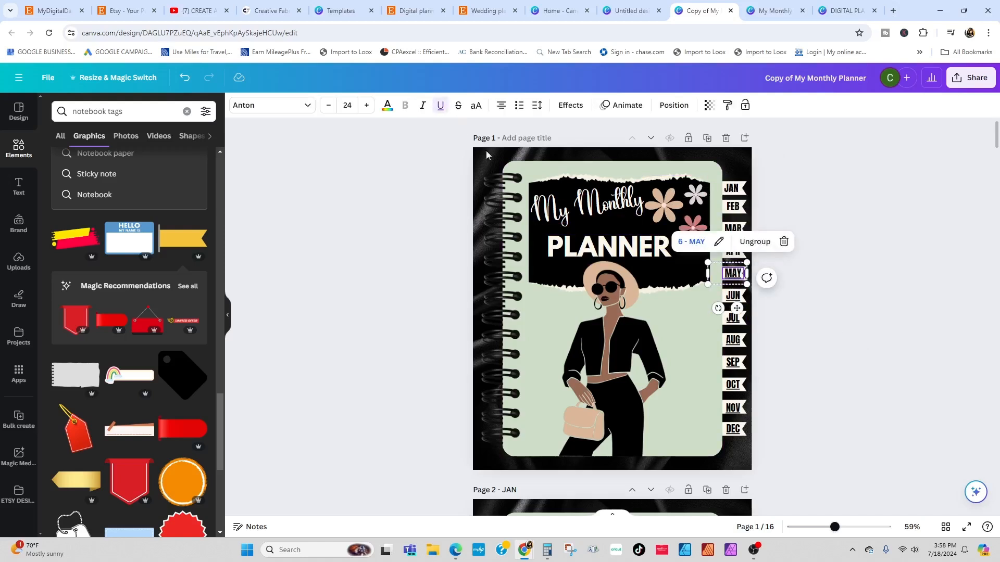
{"action": "left_click", "coordinate": [896, 294]}
{"action": "left_click", "coordinate": [732, 295]}
{"action": "left_click", "coordinate": [734, 322], "text": "shift"}
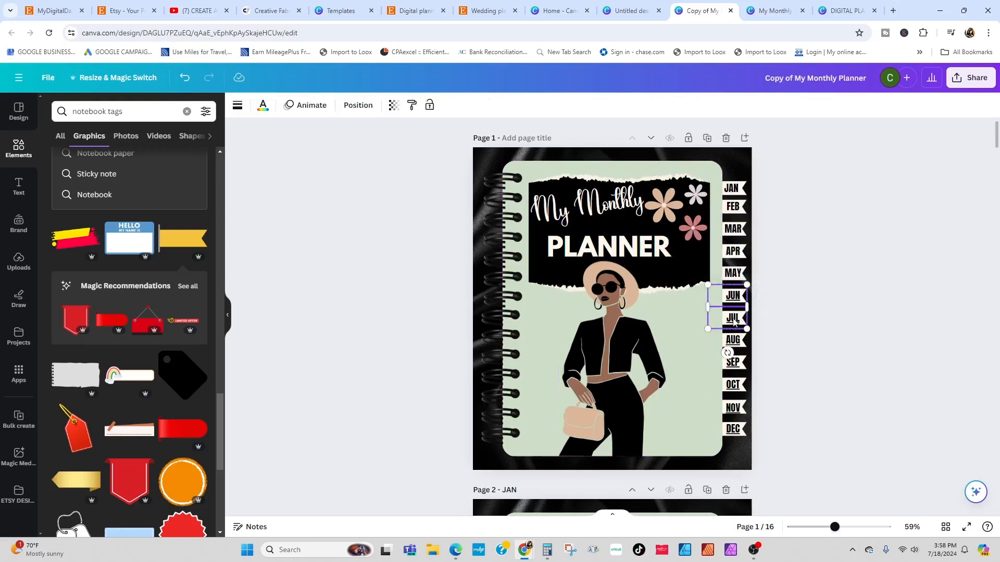
{"action": "left_click", "coordinate": [909, 296]}
Remove the link underline from the JUN, JUL and AUG tab texts.
{"action": "left_click", "coordinate": [733, 296]}
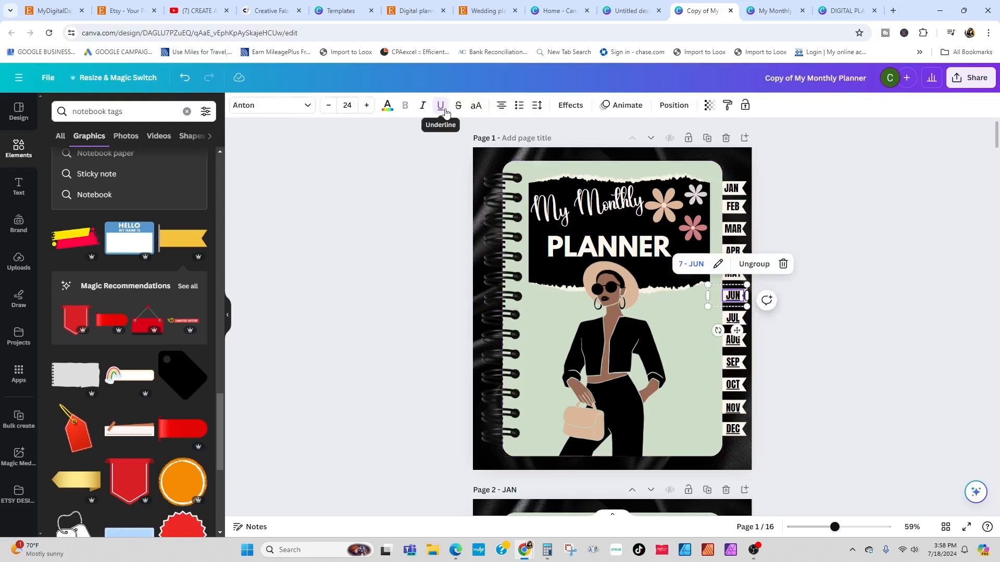
{"action": "left_click", "coordinate": [732, 319]}
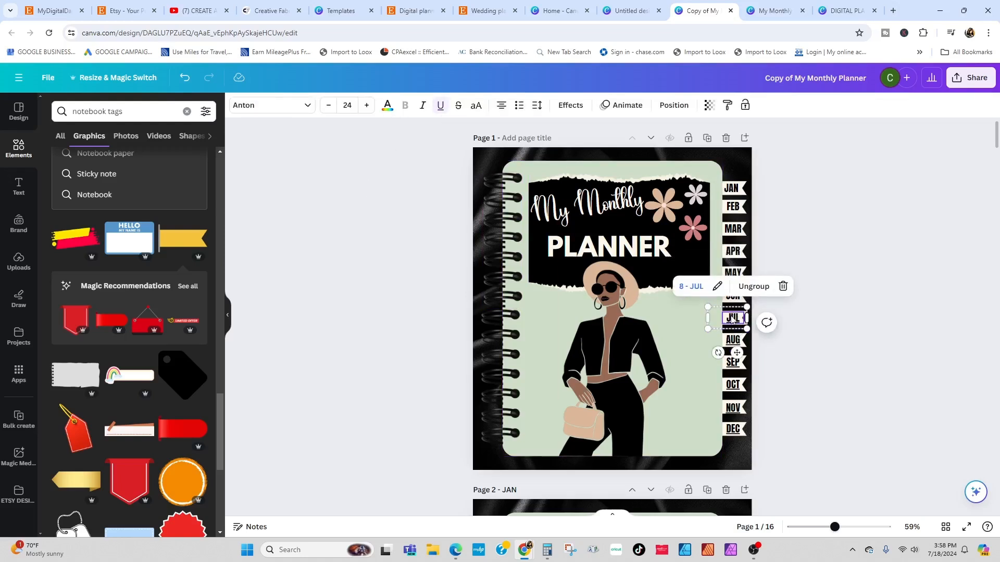
{"action": "left_click", "coordinate": [731, 341]}
{"action": "left_click", "coordinate": [441, 105]}
Remove the link underline from the SEP, OCT, NOV and DEC tab texts.
{"action": "left_click", "coordinate": [732, 363]}
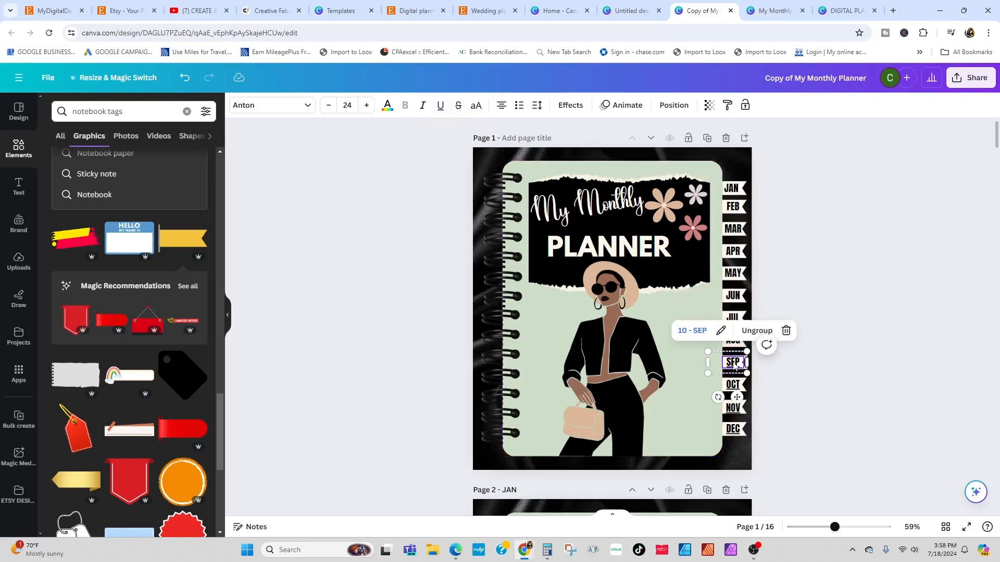
{"action": "left_click", "coordinate": [440, 106]}
{"action": "left_click", "coordinate": [732, 384]}
{"action": "left_click", "coordinate": [440, 106]}
{"action": "left_click", "coordinate": [731, 407]}
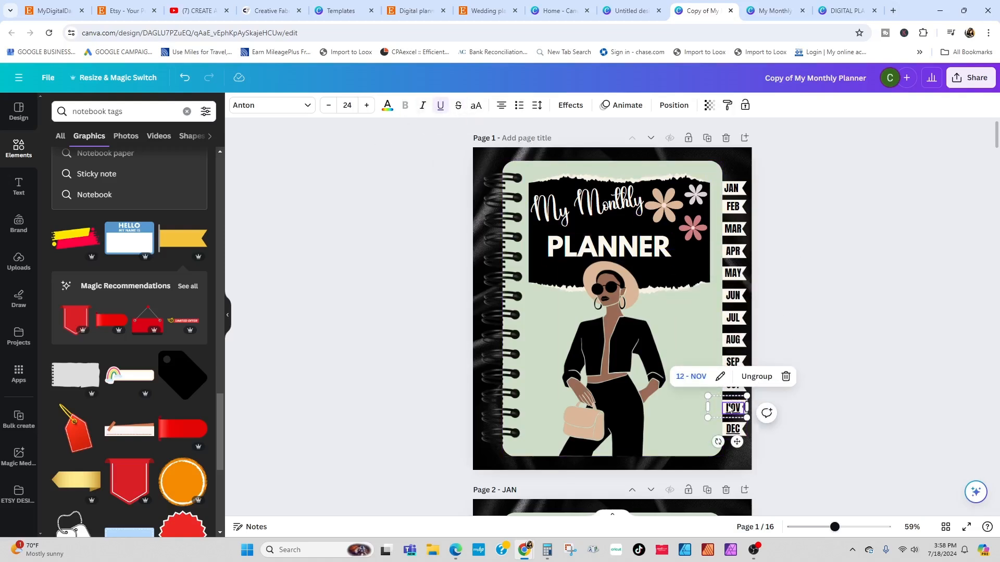
{"action": "left_click", "coordinate": [441, 106]}
{"action": "left_click", "coordinate": [734, 431]}
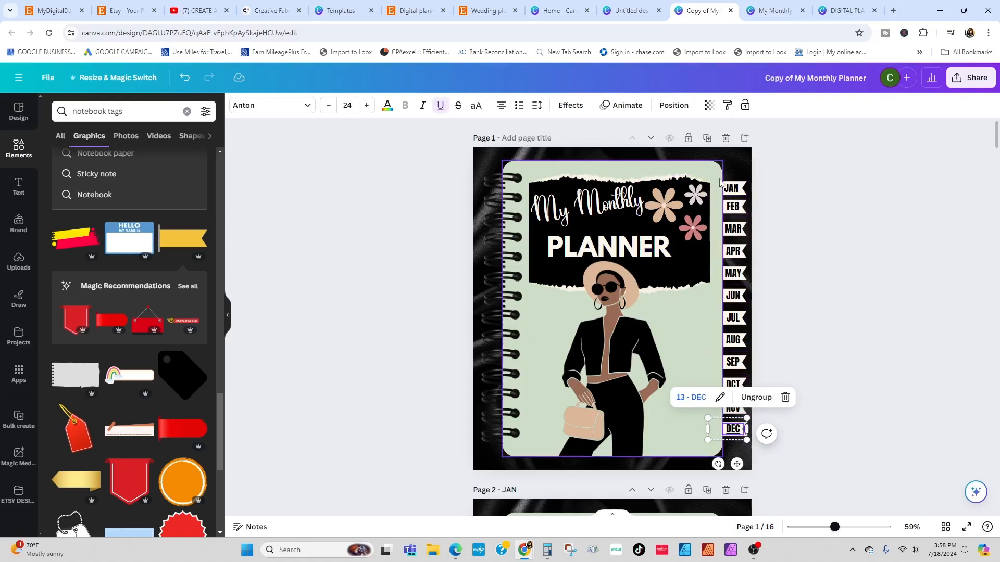
{"action": "left_click", "coordinate": [792, 270]}
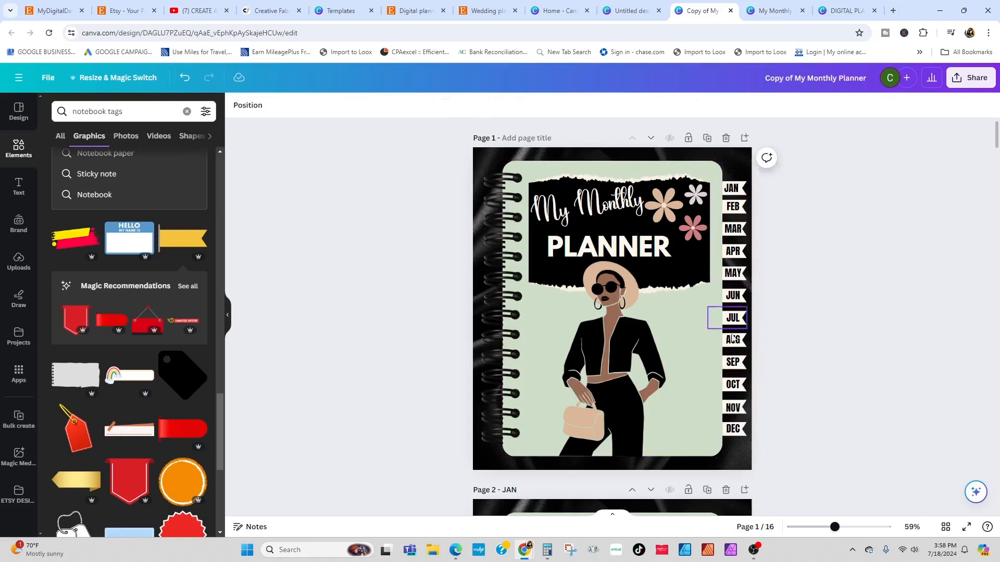
Delete the twelve unlinked month tabs from page 2 - JAN and page 3 - FEB.
{"action": "scroll", "coordinate": [792, 265], "scroll_direction": "down", "scroll_amount": 2}
{"action": "scroll", "coordinate": [799, 290], "scroll_direction": "up", "scroll_amount": 2}
{"action": "scroll", "coordinate": [805, 386], "scroll_direction": "down", "scroll_amount": 6}
{"action": "left_click_drag", "start_coordinate": [725, 221], "coordinate": [756, 478]}
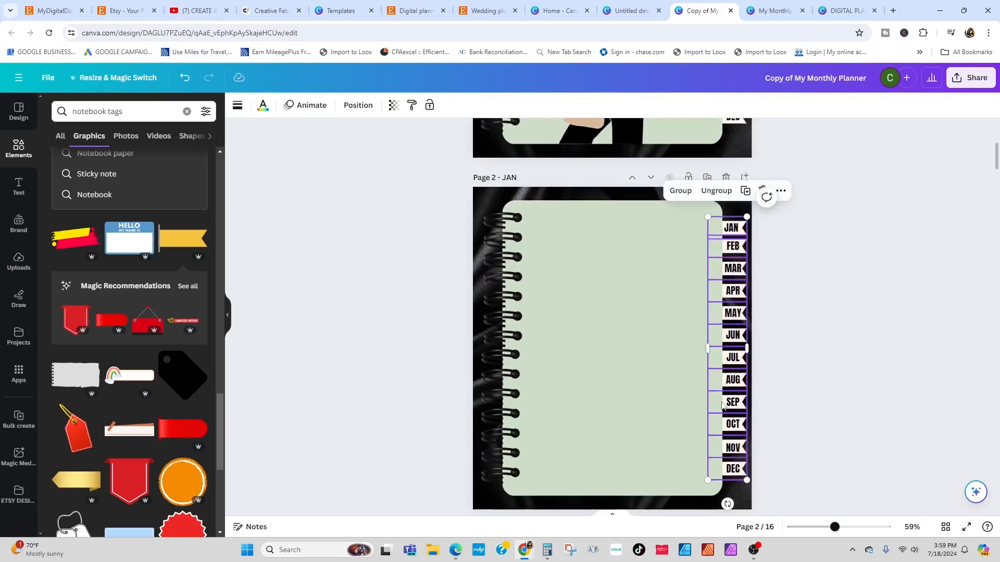
{"action": "left_click", "coordinate": [763, 194]}
{"action": "scroll", "coordinate": [848, 327], "scroll_direction": "down", "scroll_amount": 7}
{"action": "left_click_drag", "start_coordinate": [731, 139], "coordinate": [750, 434]}
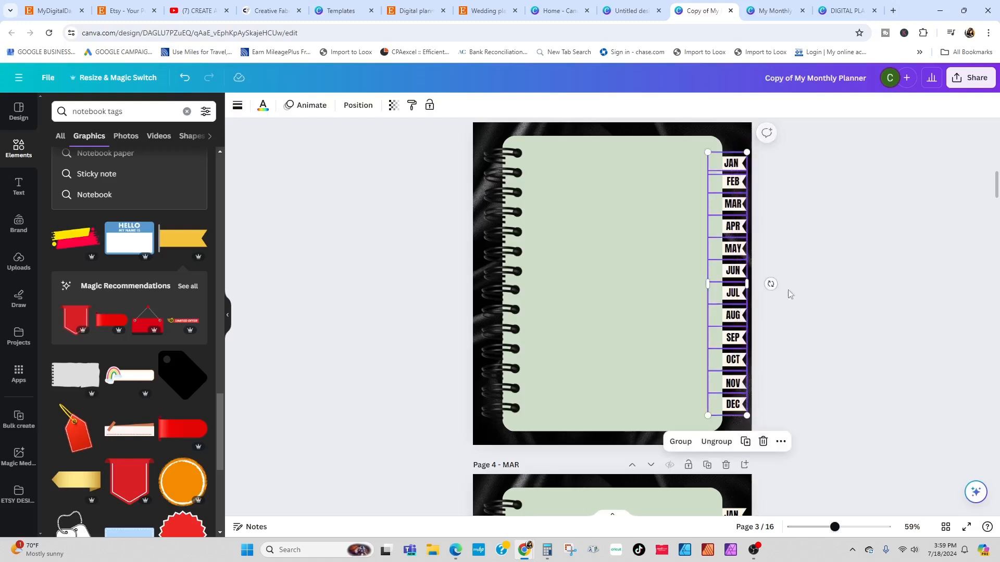
{"action": "left_click", "coordinate": [762, 441]}
Delete the old month tabs from page 4 - MAR and page 5 - APR.
{"action": "scroll", "coordinate": [790, 355], "scroll_direction": "down", "scroll_amount": 6}
{"action": "left_click_drag", "start_coordinate": [729, 181], "coordinate": [744, 445]}
{"action": "left_click", "coordinate": [763, 166]}
{"action": "scroll", "coordinate": [781, 313], "scroll_direction": "down", "scroll_amount": 6}
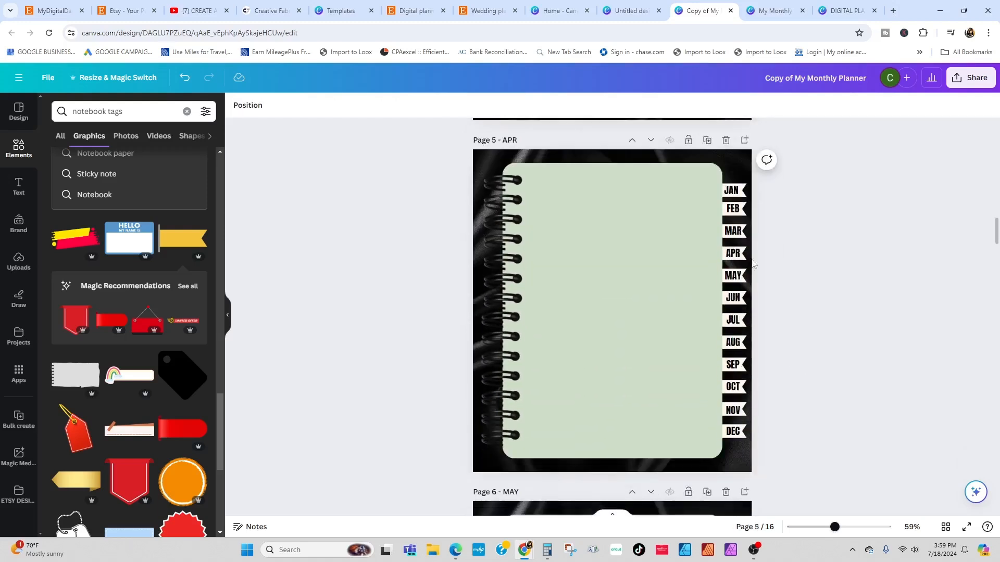
{"action": "left_click_drag", "start_coordinate": [732, 167], "coordinate": [744, 461]}
{"action": "left_click", "coordinate": [763, 152]}
Delete the old month tabs from page 6 - MAY and page 7 - JUN.
{"action": "scroll", "coordinate": [781, 312], "scroll_direction": "down", "scroll_amount": 6}
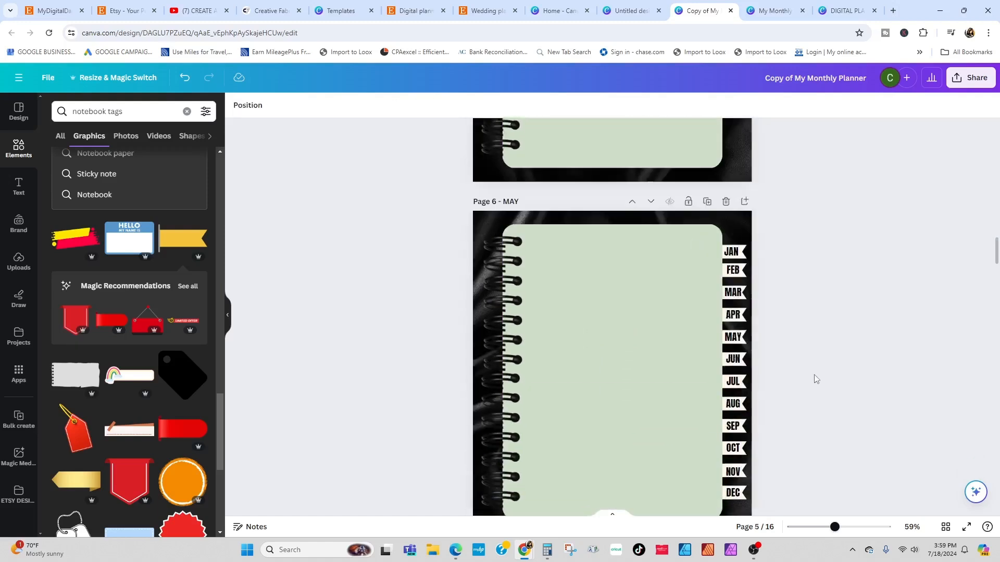
{"action": "left_click_drag", "start_coordinate": [732, 208], "coordinate": [746, 487]}
{"action": "left_click", "coordinate": [762, 193]}
{"action": "scroll", "coordinate": [755, 250], "scroll_direction": "down", "scroll_amount": 6}
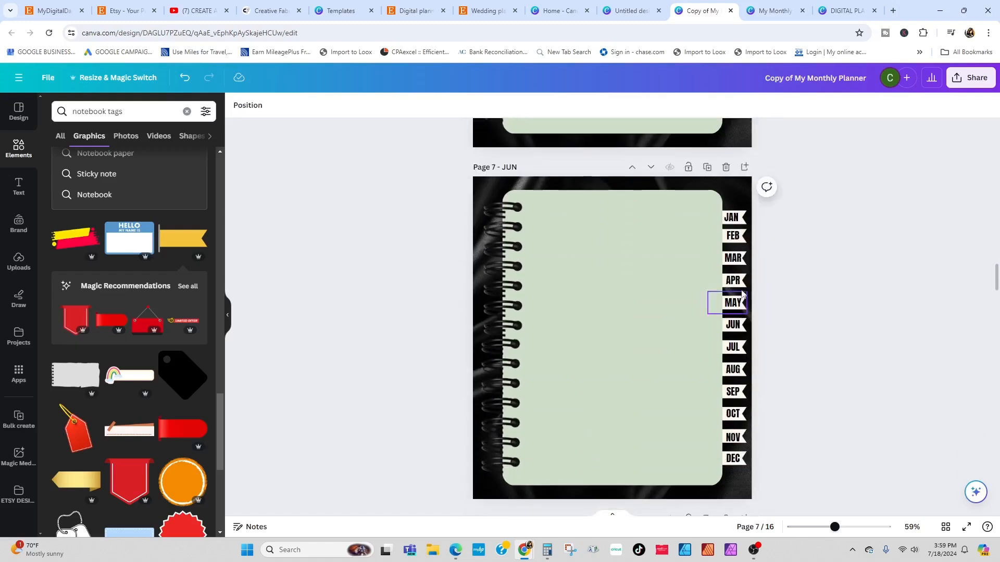
{"action": "left_click_drag", "start_coordinate": [732, 190], "coordinate": [744, 461]}
{"action": "left_click", "coordinate": [763, 181]}
Delete the old month tabs from page 8 - JUL and page 9 - AUG.
{"action": "scroll", "coordinate": [819, 377], "scroll_direction": "down", "scroll_amount": 6}
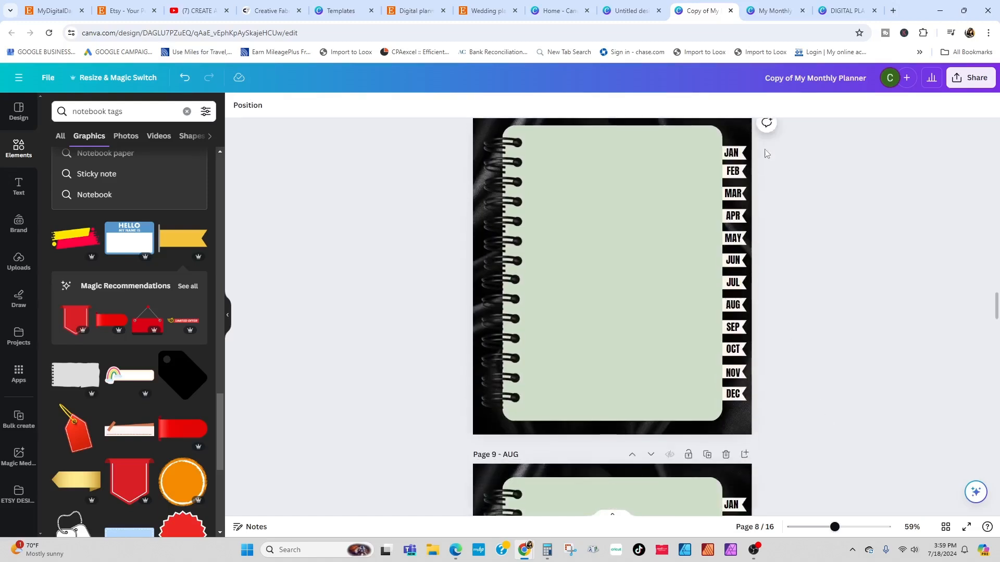
{"action": "left_click_drag", "start_coordinate": [732, 136], "coordinate": [750, 412]}
{"action": "left_click", "coordinate": [763, 432]}
{"action": "scroll", "coordinate": [805, 373], "scroll_direction": "down", "scroll_amount": 6}
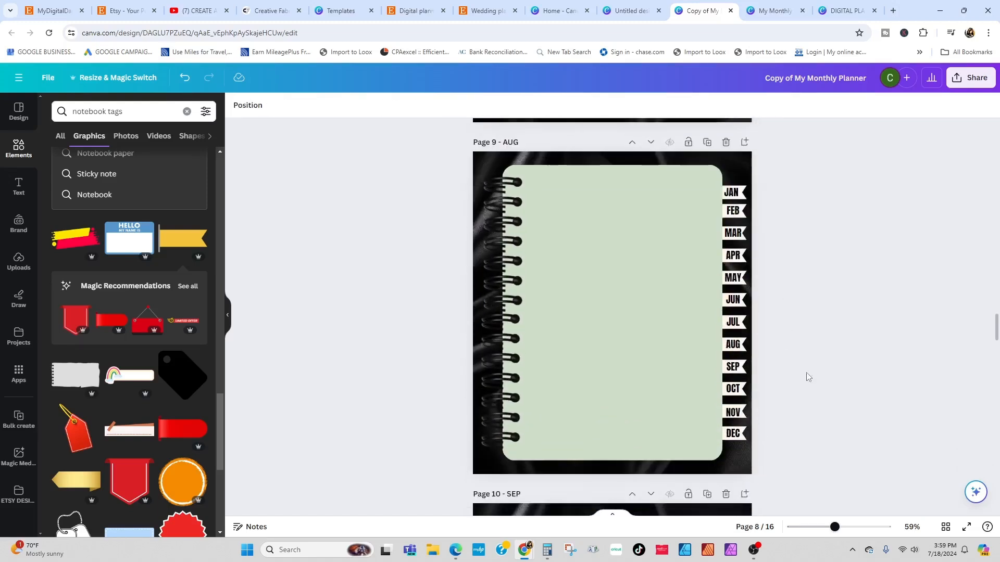
{"action": "left_click_drag", "start_coordinate": [732, 171], "coordinate": [735, 465]}
{"action": "left_click", "coordinate": [763, 155]}
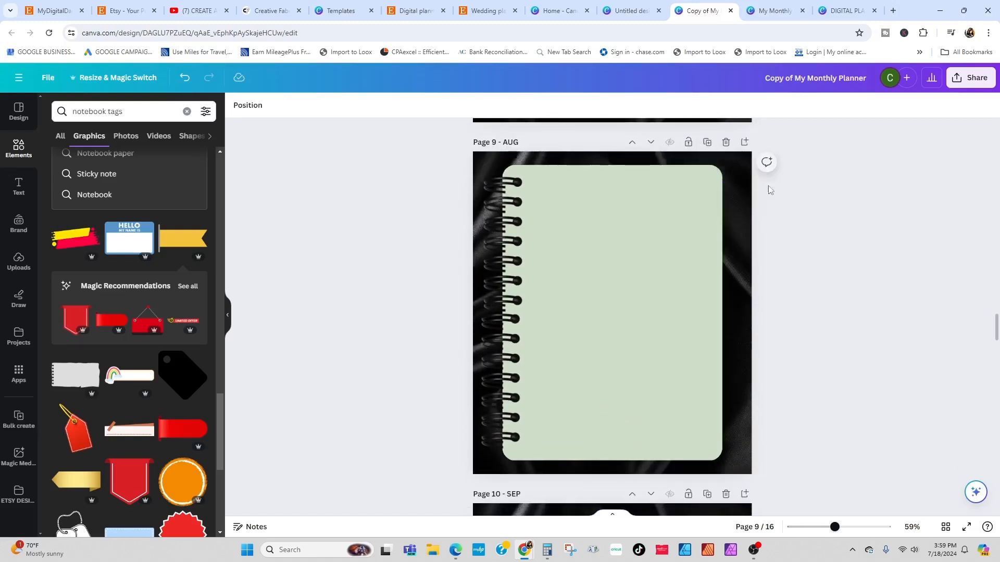
Delete the old month tabs from page 10 - SEP and page 11 - OCT.
{"action": "scroll", "coordinate": [770, 190], "scroll_direction": "down", "scroll_amount": 6}
{"action": "left_click_drag", "start_coordinate": [732, 207], "coordinate": [739, 487]}
{"action": "left_click", "coordinate": [763, 195]}
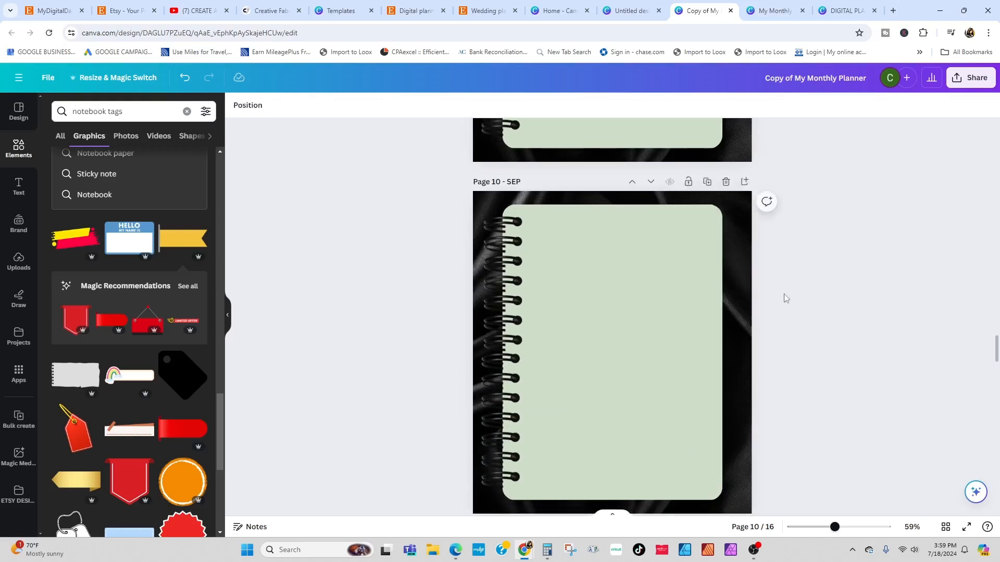
{"action": "scroll", "coordinate": [781, 294], "scroll_direction": "down", "scroll_amount": 6}
{"action": "left_click_drag", "start_coordinate": [738, 189], "coordinate": [734, 487]}
{"action": "left_click", "coordinate": [762, 182]}
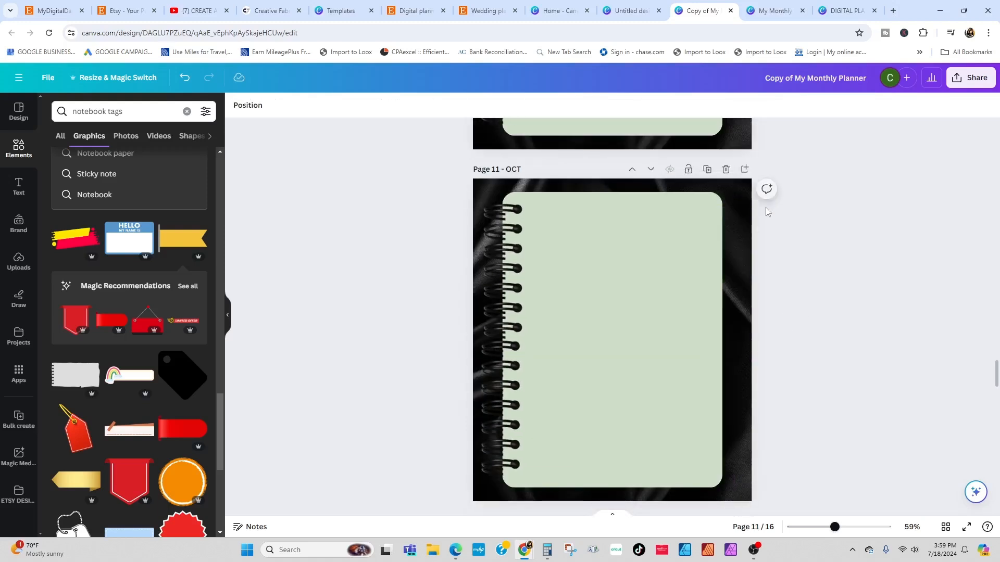
Delete the old month tabs from page 12 - NOV and page 13 - DEC.
{"action": "scroll", "coordinate": [757, 192], "scroll_direction": "down", "scroll_amount": 6}
{"action": "left_click_drag", "start_coordinate": [731, 220], "coordinate": [745, 489]}
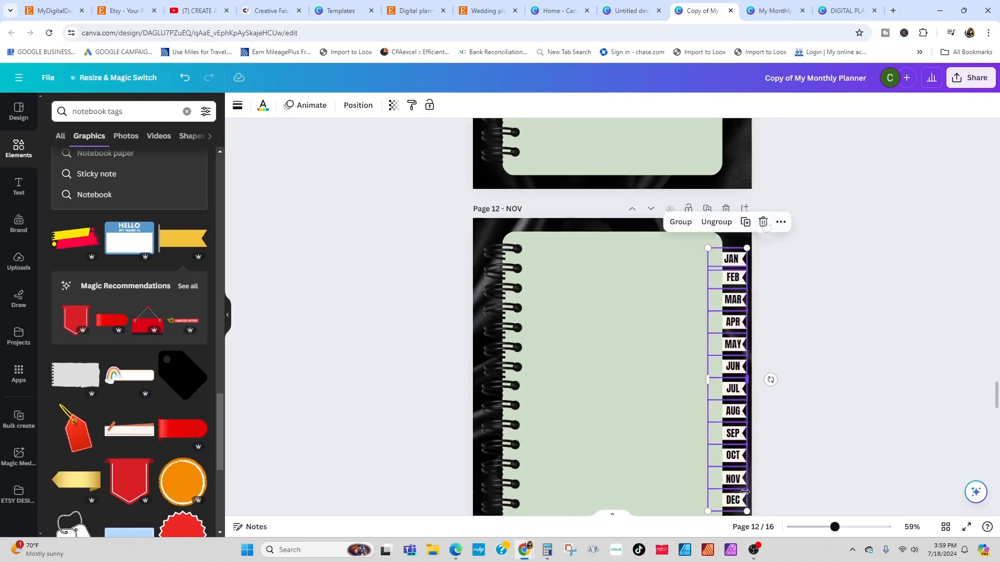
{"action": "left_click", "coordinate": [762, 221]}
{"action": "scroll", "coordinate": [809, 417], "scroll_direction": "down", "scroll_amount": 1}
{"action": "scroll", "coordinate": [809, 417], "scroll_direction": "down", "scroll_amount": 6}
{"action": "left_click_drag", "start_coordinate": [725, 232], "coordinate": [746, 504]}
{"action": "left_click", "coordinate": [764, 208]}
Group all twelve linked month tabs, JAN to DEC, on the cover page.
{"action": "scroll", "coordinate": [822, 418], "scroll_direction": "down", "scroll_amount": 1}
{"action": "scroll", "coordinate": [822, 421], "scroll_direction": "up", "scroll_amount": 20}
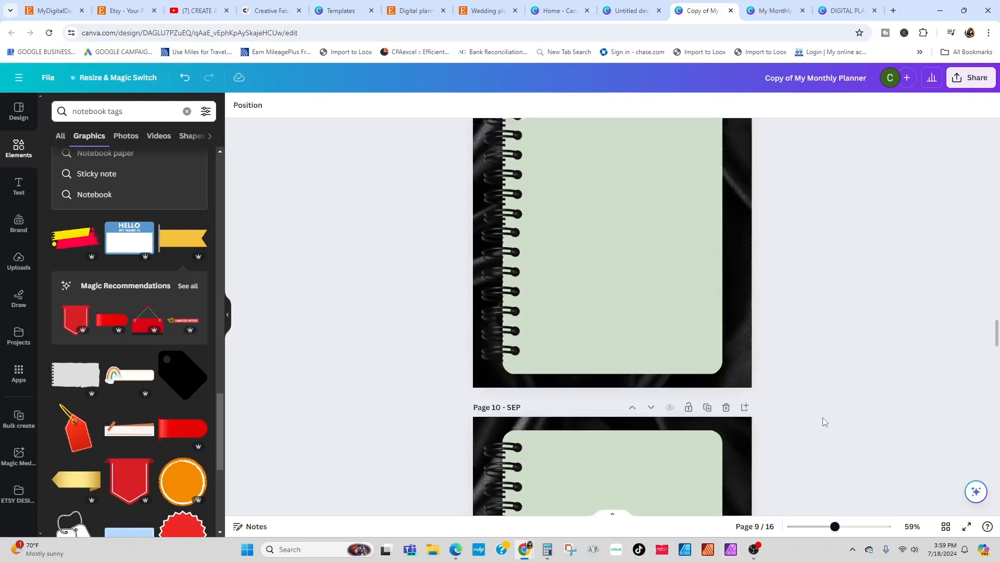
{"action": "scroll", "coordinate": [823, 421], "scroll_direction": "up", "scroll_amount": 15}
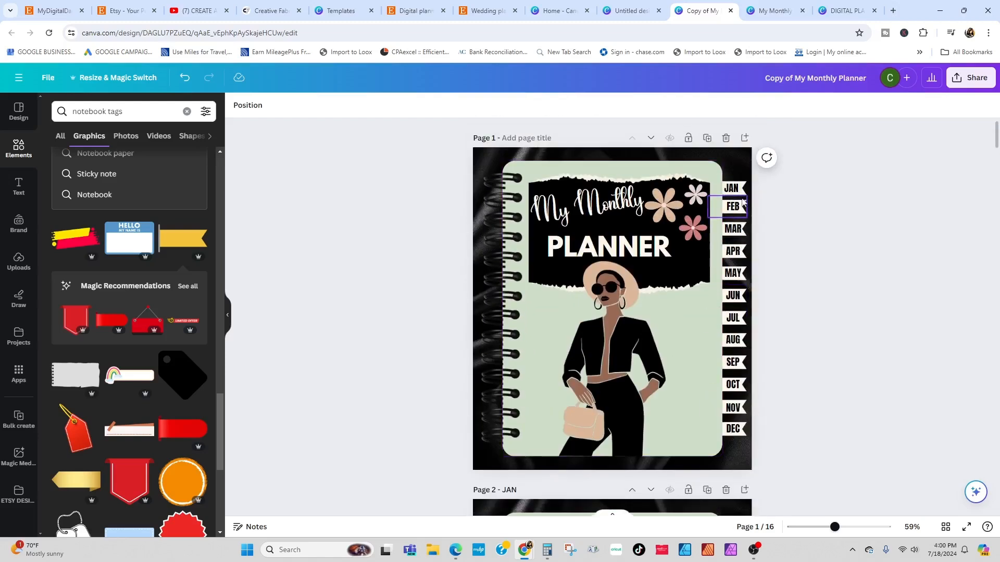
{"action": "left_click", "coordinate": [732, 433]}
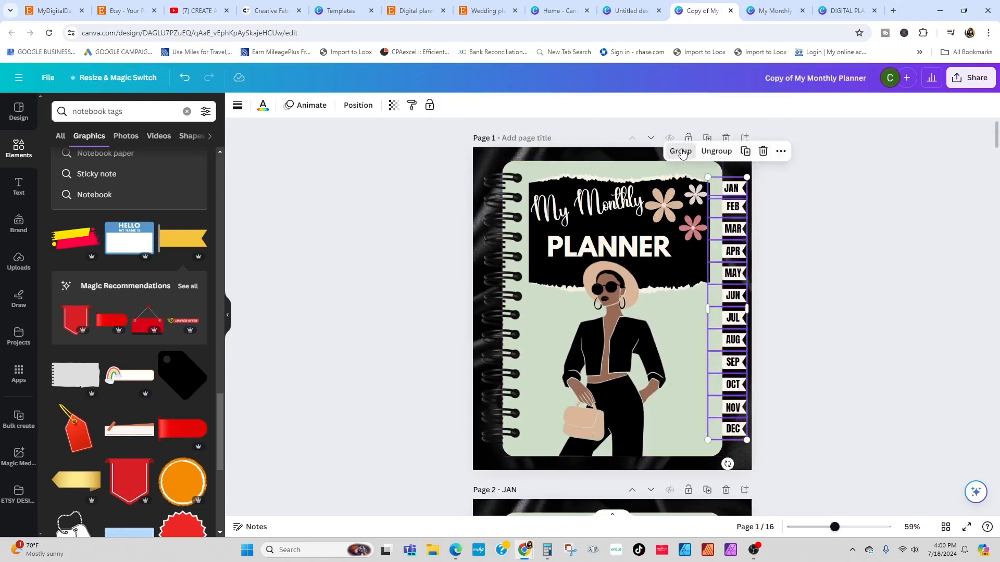
{"action": "left_click", "coordinate": [681, 151]}
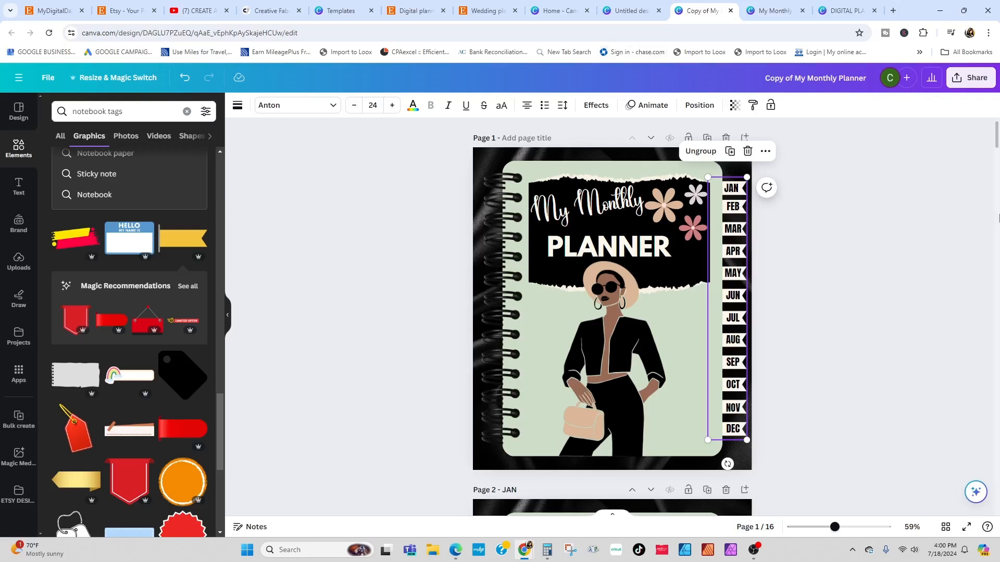
Duplicate the cover's tab group and move the copy onto page 2 - JAN, along the notebook's right edge.
{"action": "left_click", "coordinate": [731, 151]}
{"action": "scroll", "coordinate": [781, 234], "scroll_direction": "down", "scroll_amount": 1}
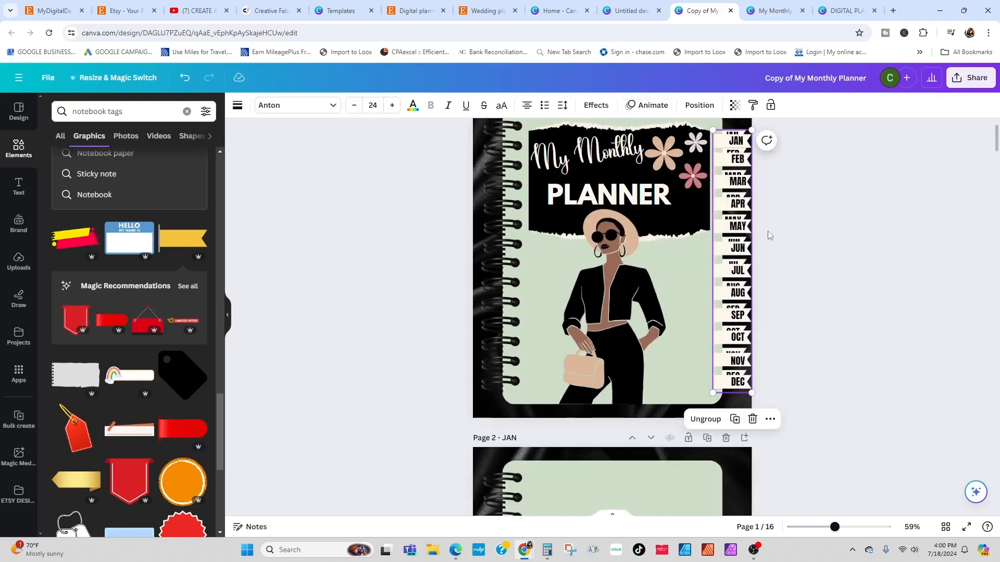
{"action": "left_click_drag", "start_coordinate": [726, 211], "coordinate": [737, 515]}
{"action": "scroll", "coordinate": [816, 379], "scroll_direction": "down", "scroll_amount": 7}
{"action": "left_click_drag", "start_coordinate": [738, 268], "coordinate": [733, 291]}
Send the JAN page's tab group to the back and shift it to about X 8 in, Y 1.1 in.
{"action": "scroll", "coordinate": [772, 286], "scroll_direction": "up", "scroll_amount": 1}
{"action": "left_click", "coordinate": [699, 105]}
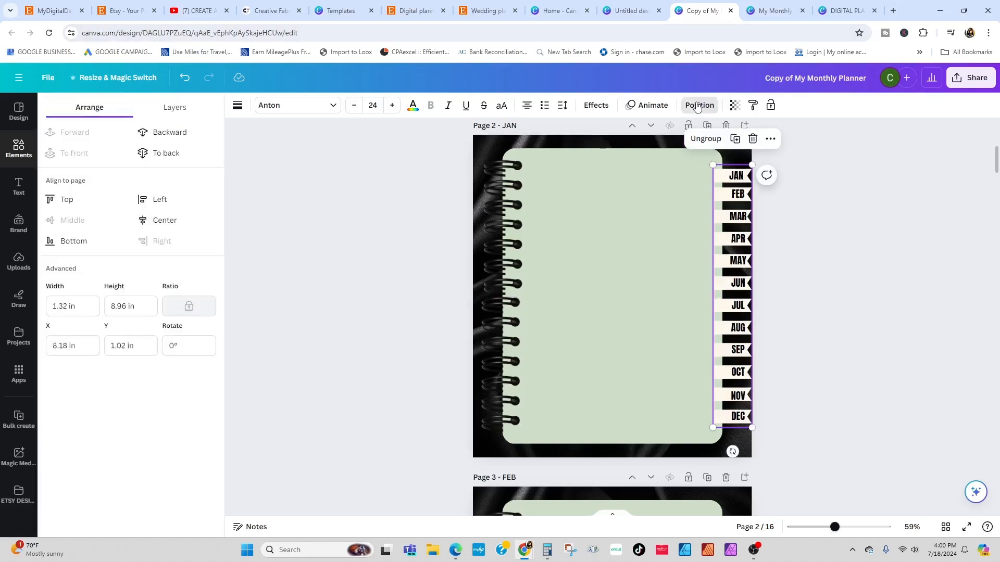
{"action": "left_click", "coordinate": [167, 160]}
{"action": "left_click", "coordinate": [808, 205]}
{"action": "left_click", "coordinate": [740, 301]}
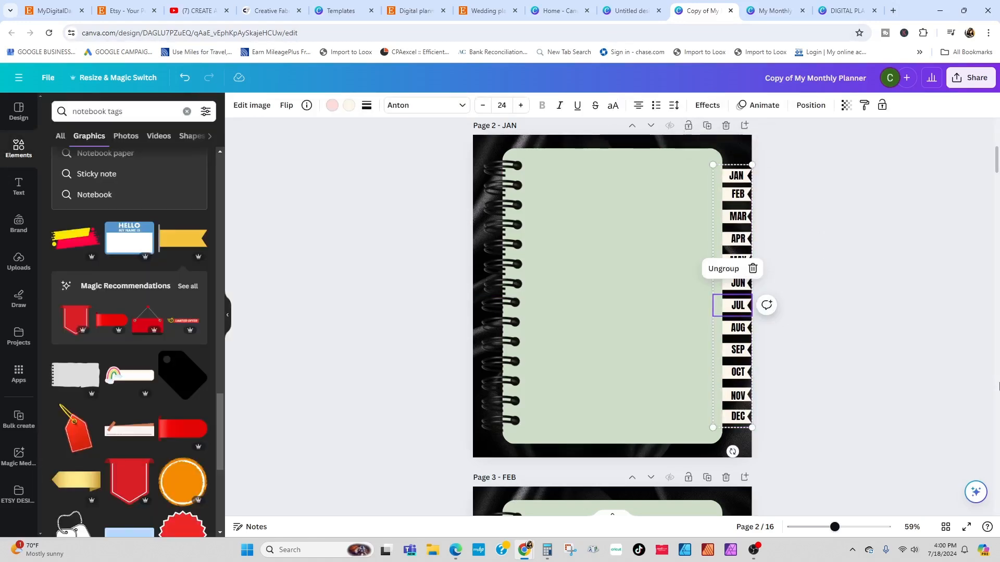
{"action": "left_click_drag", "start_coordinate": [739, 293], "coordinate": [734, 296]}
{"action": "left_click", "coordinate": [848, 266]}
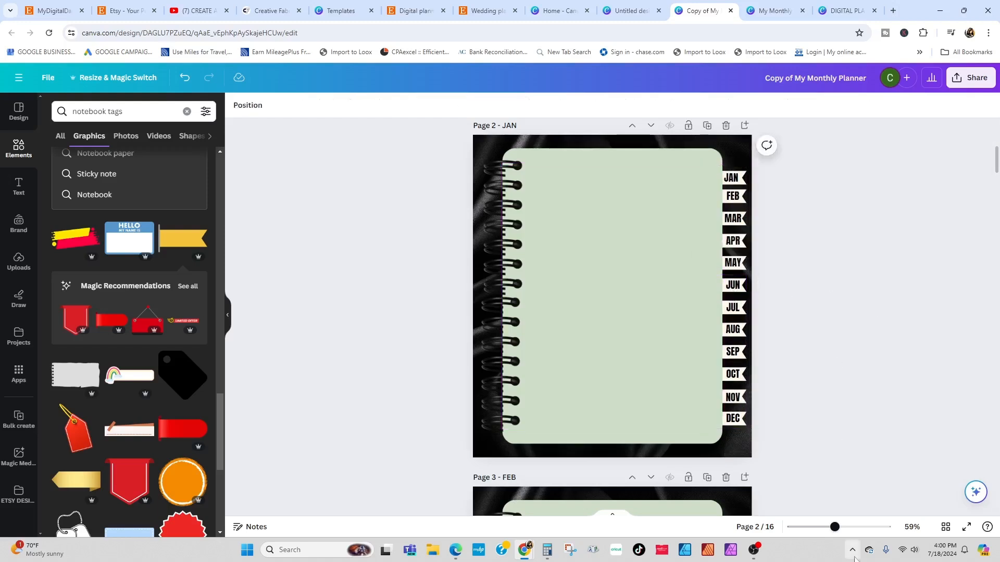
Copy the JAN page's tab group, paste it onto page 3 - FEB and send it to the back.
{"action": "left_click", "coordinate": [736, 247]}
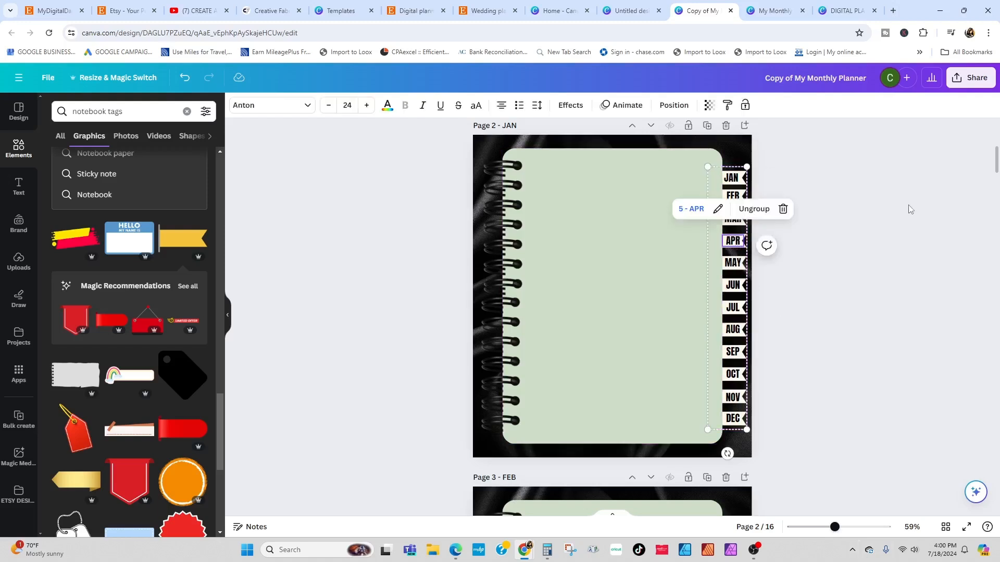
{"action": "right_click", "coordinate": [729, 175]}
{"action": "left_click", "coordinate": [768, 268]}
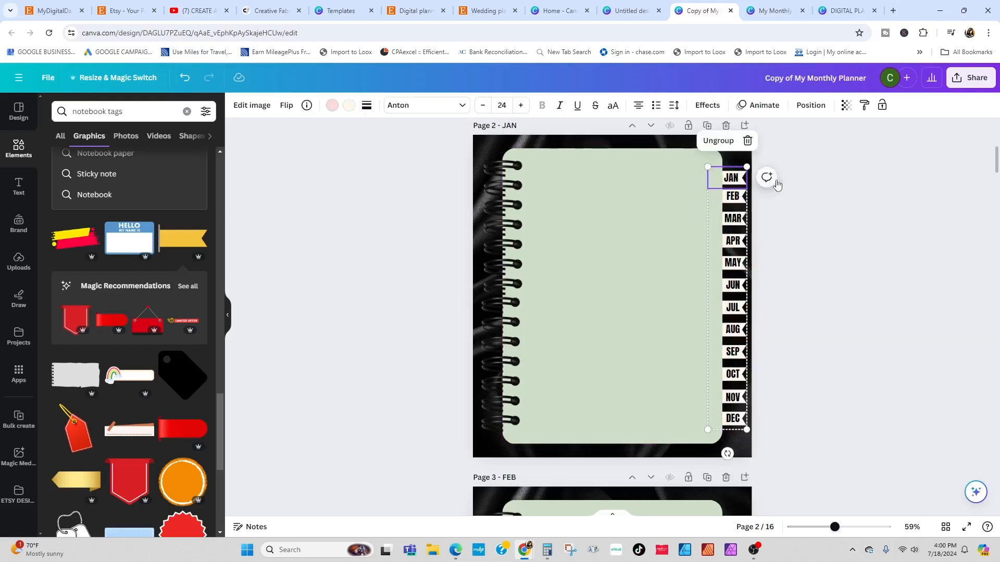
{"action": "scroll", "coordinate": [764, 249], "scroll_direction": "down", "scroll_amount": 5}
{"action": "right_click", "coordinate": [764, 250]}
{"action": "left_click", "coordinate": [770, 278]}
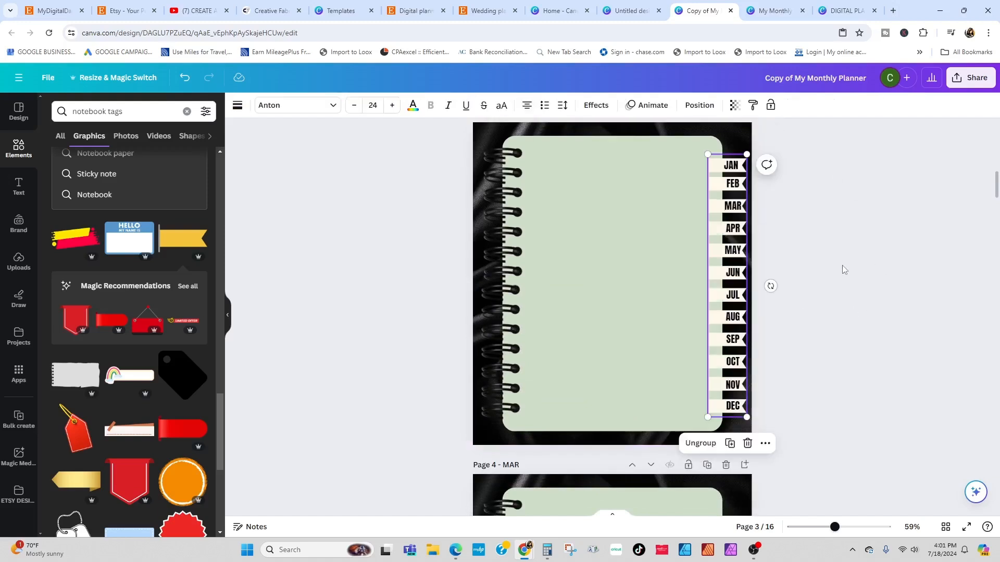
{"action": "left_click", "coordinate": [692, 107]}
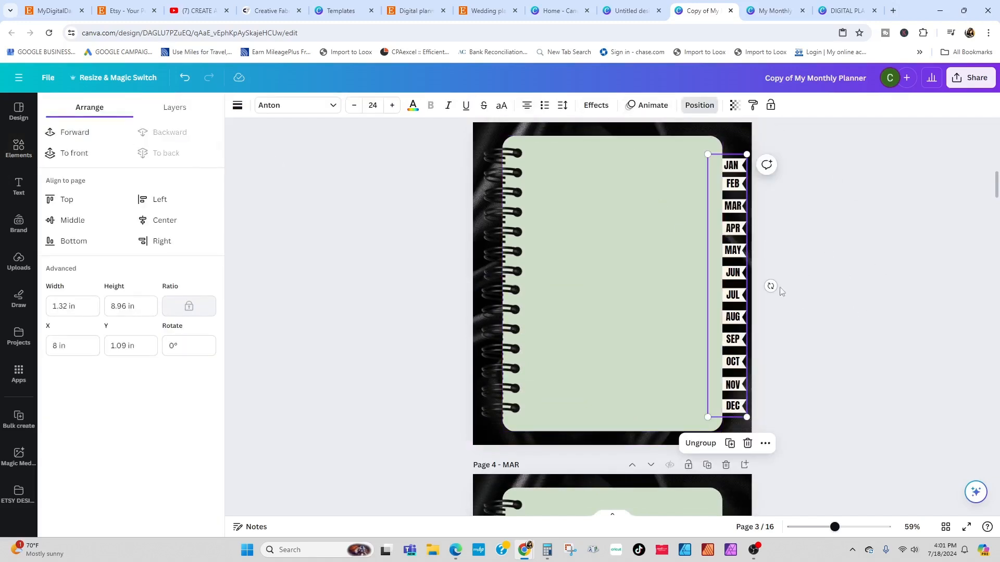
Paste the tab group onto page 4 - MAR and page 5 - APR, sending each copy to the back.
{"action": "scroll", "coordinate": [755, 380], "scroll_direction": "down", "scroll_amount": 5}
{"action": "left_click", "coordinate": [744, 297]}
{"action": "left_click", "coordinate": [777, 352]}
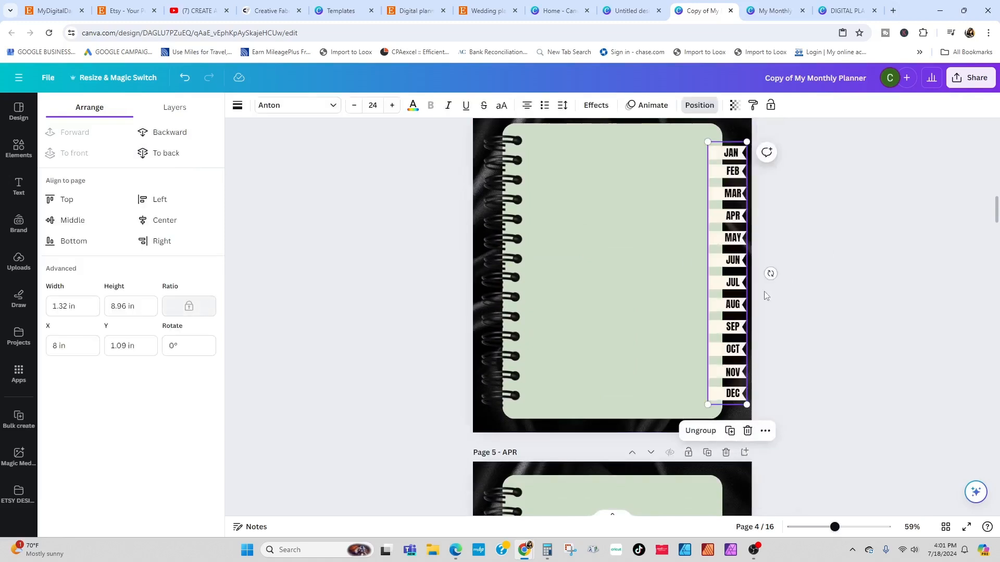
{"action": "left_click", "coordinate": [165, 152]}
{"action": "scroll", "coordinate": [857, 371], "scroll_direction": "down", "scroll_amount": 6}
{"action": "right_click", "coordinate": [759, 288]}
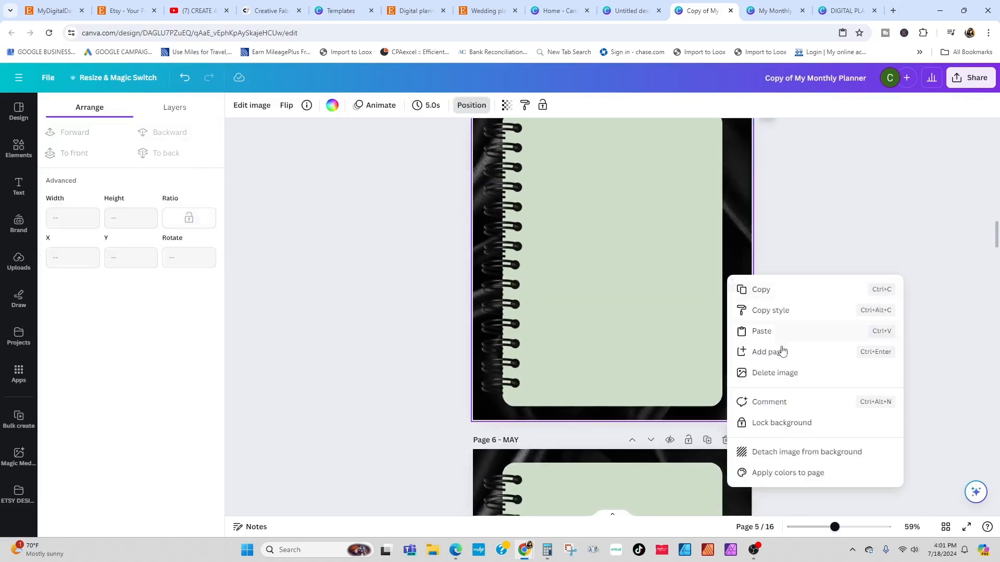
{"action": "left_click", "coordinate": [779, 351]}
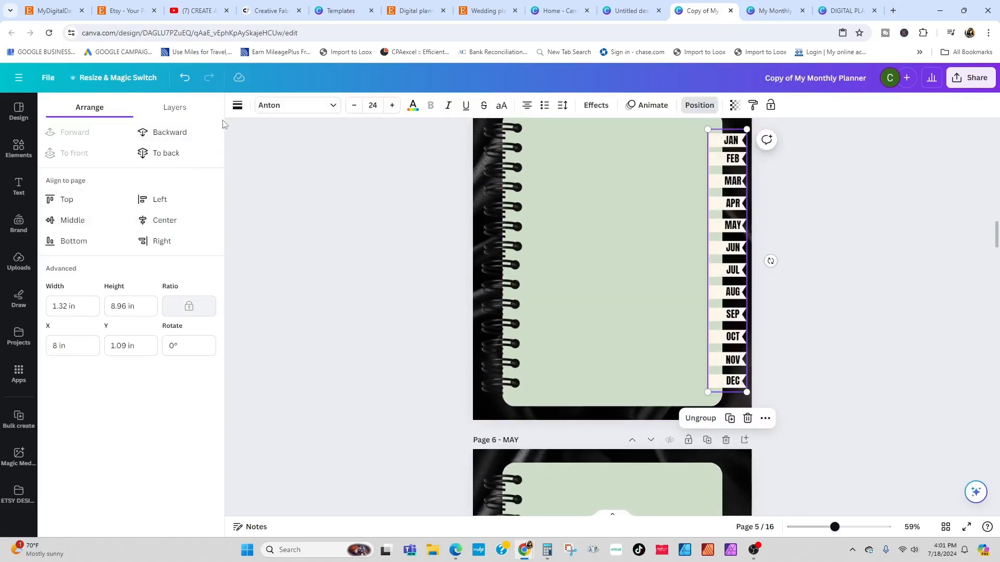
{"action": "left_click", "coordinate": [166, 153]}
Paste the tab group onto page 6 - MAY and page 7 - JUN, sending each copy to the back.
{"action": "scroll", "coordinate": [699, 323], "scroll_direction": "down", "scroll_amount": 6}
{"action": "right_click", "coordinate": [728, 234]}
{"action": "left_click", "coordinate": [760, 293]}
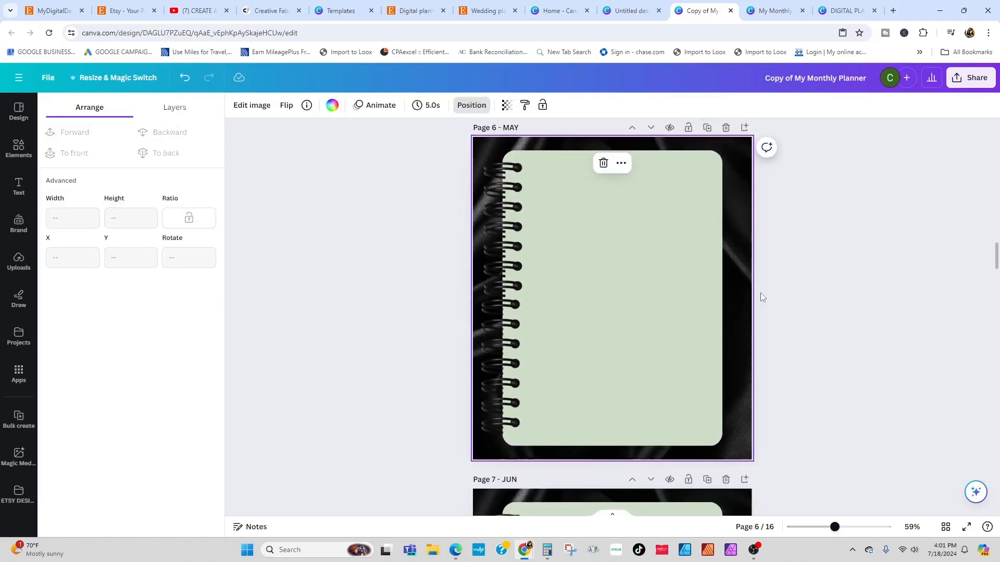
{"action": "left_click", "coordinate": [166, 153]}
{"action": "scroll", "coordinate": [727, 304], "scroll_direction": "down", "scroll_amount": 5}
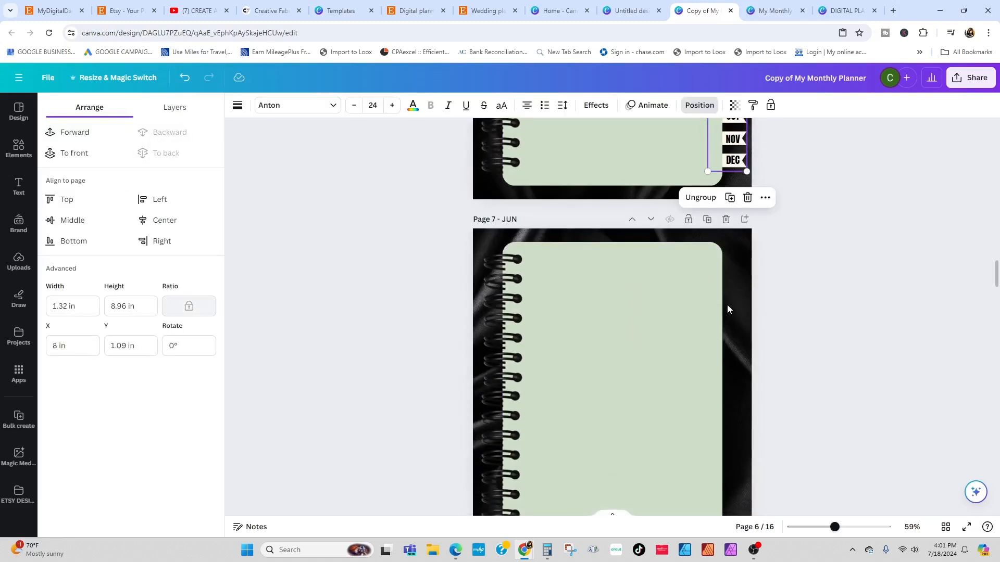
{"action": "right_click", "coordinate": [727, 304]}
{"action": "left_click", "coordinate": [759, 360]}
{"action": "left_click", "coordinate": [165, 154]}
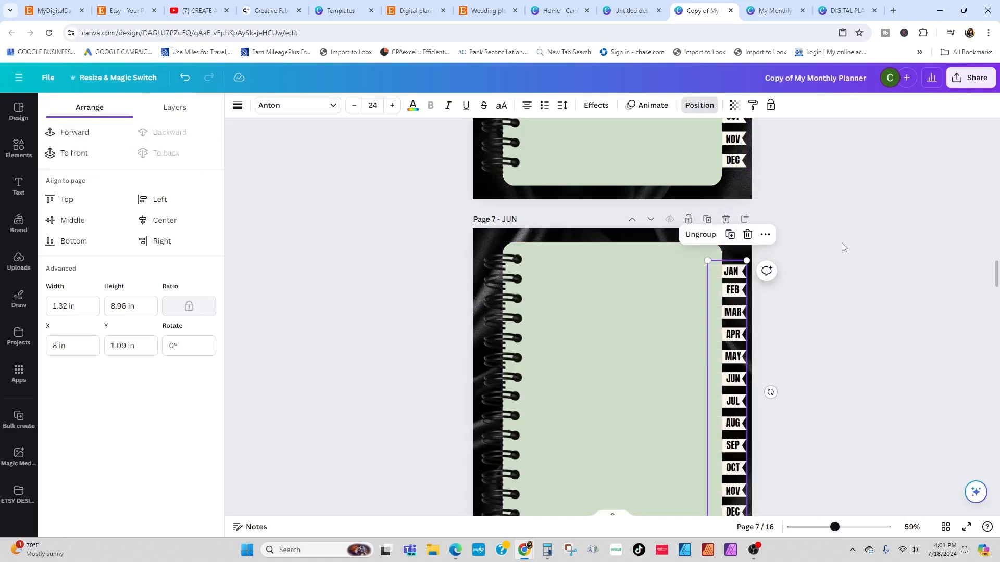
Paste the tab group onto page 8 - JUL and page 9 - AUG, sending each copy to the back.
{"action": "scroll", "coordinate": [859, 292], "scroll_direction": "down", "scroll_amount": 8}
{"action": "scroll", "coordinate": [880, 331], "scroll_direction": "down", "scroll_amount": 1}
{"action": "right_click", "coordinate": [724, 190]}
{"action": "left_click", "coordinate": [756, 244]}
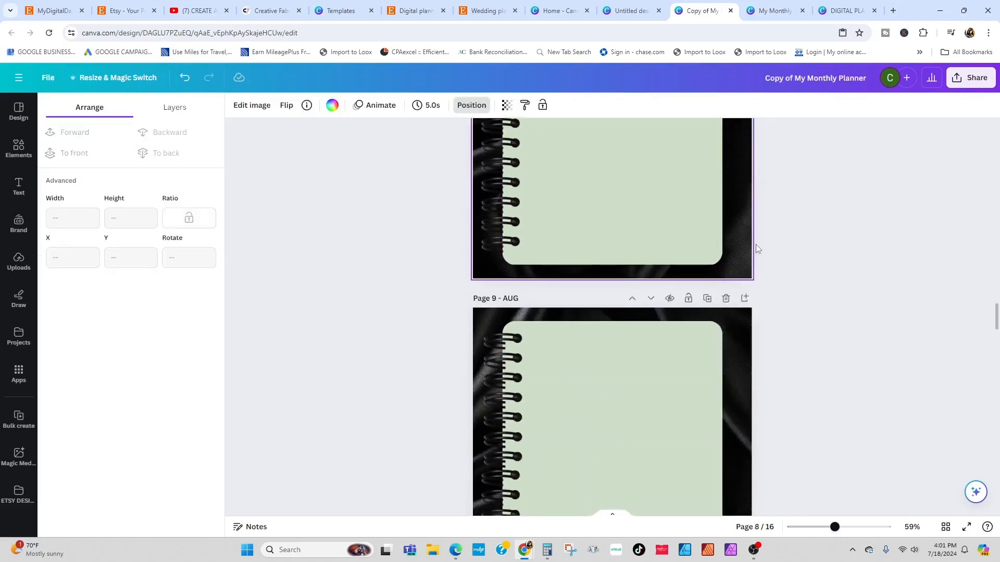
{"action": "left_click", "coordinate": [204, 154]}
{"action": "scroll", "coordinate": [795, 227], "scroll_direction": "down", "scroll_amount": 5}
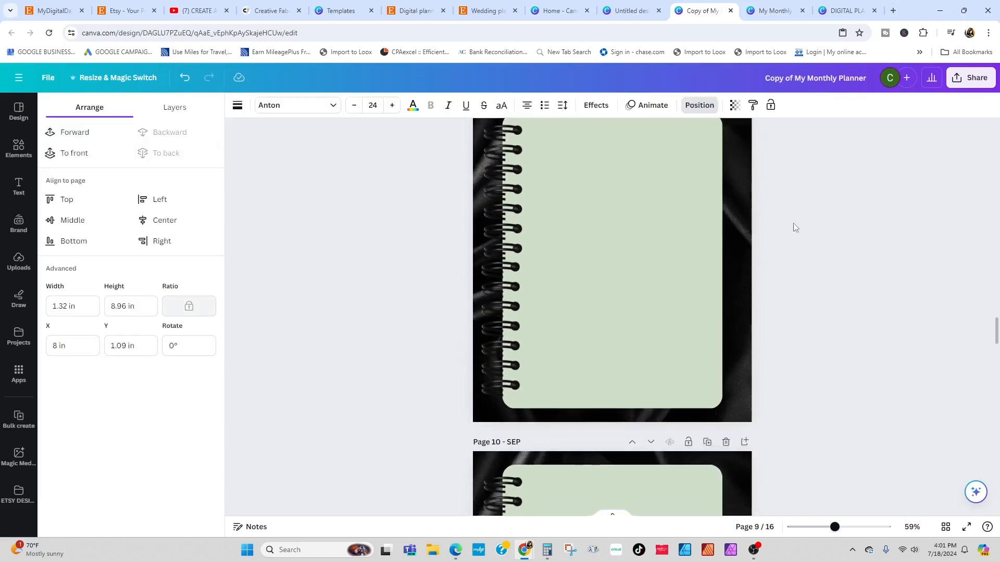
{"action": "right_click", "coordinate": [729, 222]}
{"action": "left_click", "coordinate": [759, 275]}
{"action": "left_click", "coordinate": [166, 153]}
Paste the tab group onto page 10 - SEP and page 11 - OCT, sending each copy to the back.
{"action": "scroll", "coordinate": [925, 271], "scroll_direction": "down", "scroll_amount": 5}
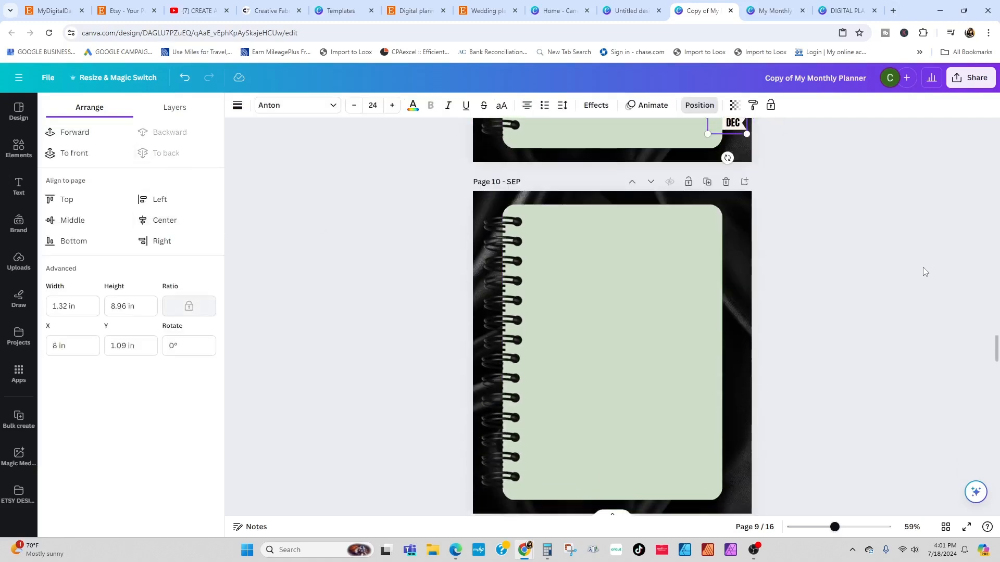
{"action": "right_click", "coordinate": [734, 300]}
{"action": "left_click", "coordinate": [763, 356]}
{"action": "left_click", "coordinate": [165, 152]}
{"action": "scroll", "coordinate": [942, 295], "scroll_direction": "down", "scroll_amount": 5}
{"action": "right_click", "coordinate": [733, 296]}
{"action": "left_click", "coordinate": [762, 352]}
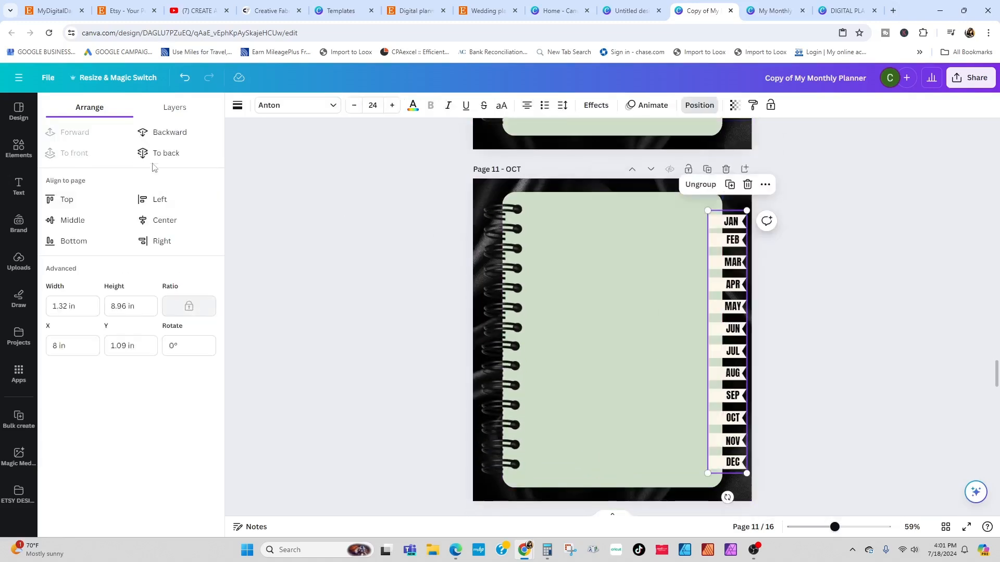
{"action": "left_click", "coordinate": [156, 153]}
Paste the tab group onto page 12 - NOV and send it to the back.
{"action": "right_click", "coordinate": [740, 296]}
{"action": "left_click", "coordinate": [781, 359]}
{"action": "left_click", "coordinate": [166, 153]}
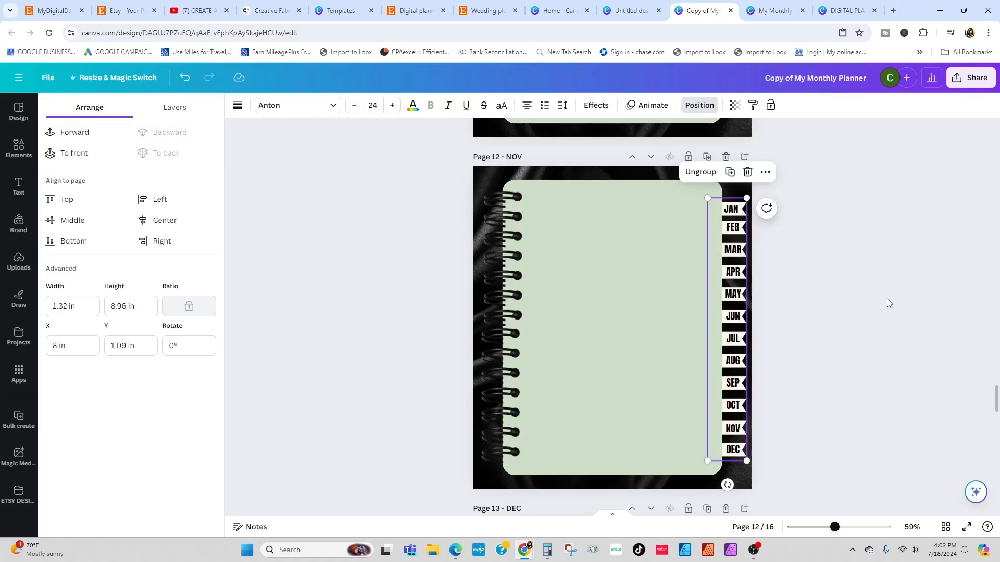
Paste the tab group onto page 13 - DEC and send it to the back.
{"action": "scroll", "coordinate": [886, 315], "scroll_direction": "down", "scroll_amount": 5}
{"action": "right_click", "coordinate": [739, 321]}
{"action": "left_click", "coordinate": [773, 379]}
{"action": "left_click", "coordinate": [699, 107]}
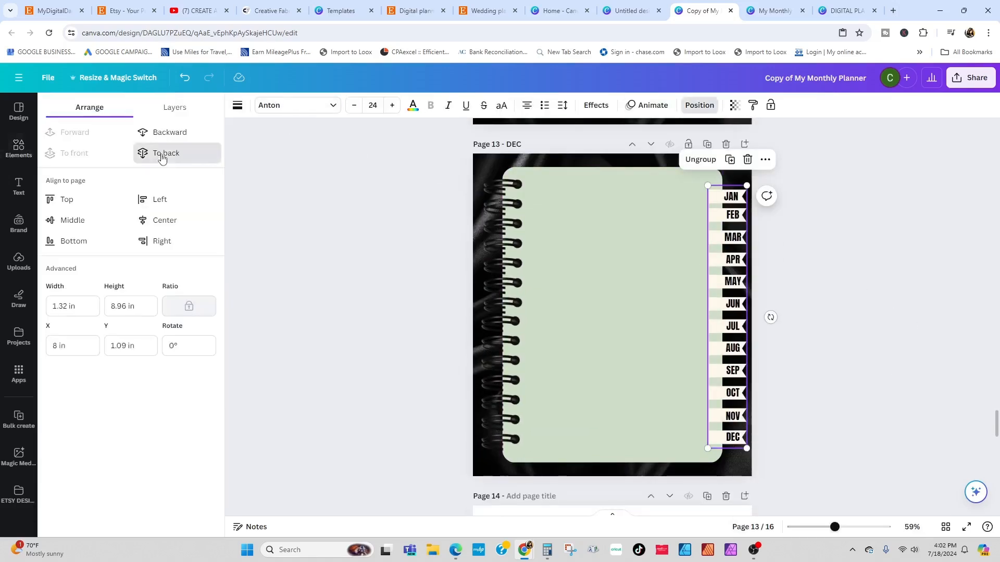
{"action": "left_click", "coordinate": [165, 153]}
Review the month tabs on the cover and on page 2 - JAN.
{"action": "scroll", "coordinate": [937, 341], "scroll_direction": "up", "scroll_amount": 20}
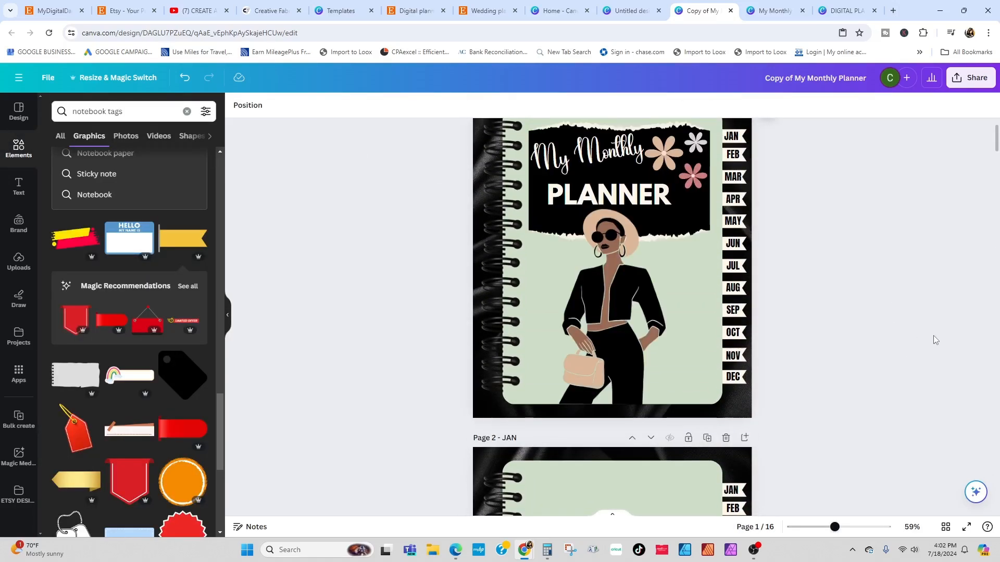
{"action": "scroll", "coordinate": [957, 261], "scroll_direction": "down", "scroll_amount": 4}
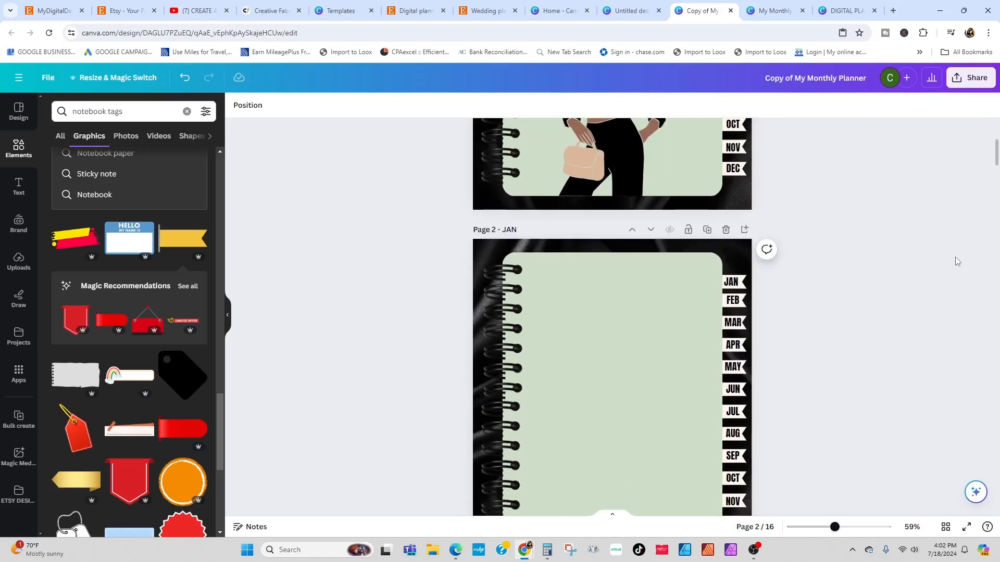
{"action": "scroll", "coordinate": [919, 332], "scroll_direction": "down", "scroll_amount": 1}
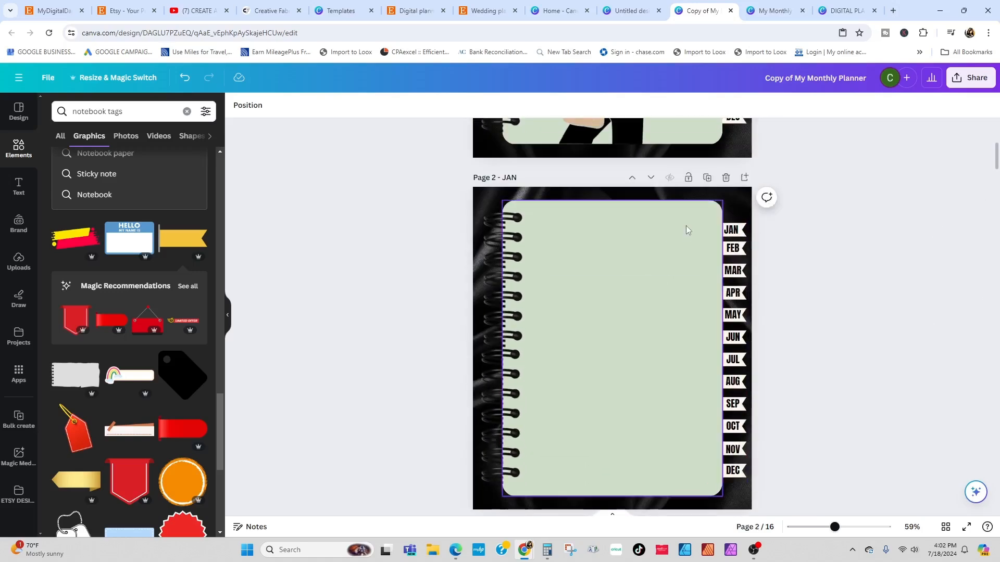
{"action": "scroll", "coordinate": [838, 258], "scroll_direction": "up", "scroll_amount": 6}
{"action": "scroll", "coordinate": [854, 290], "scroll_direction": "down", "scroll_amount": 3}
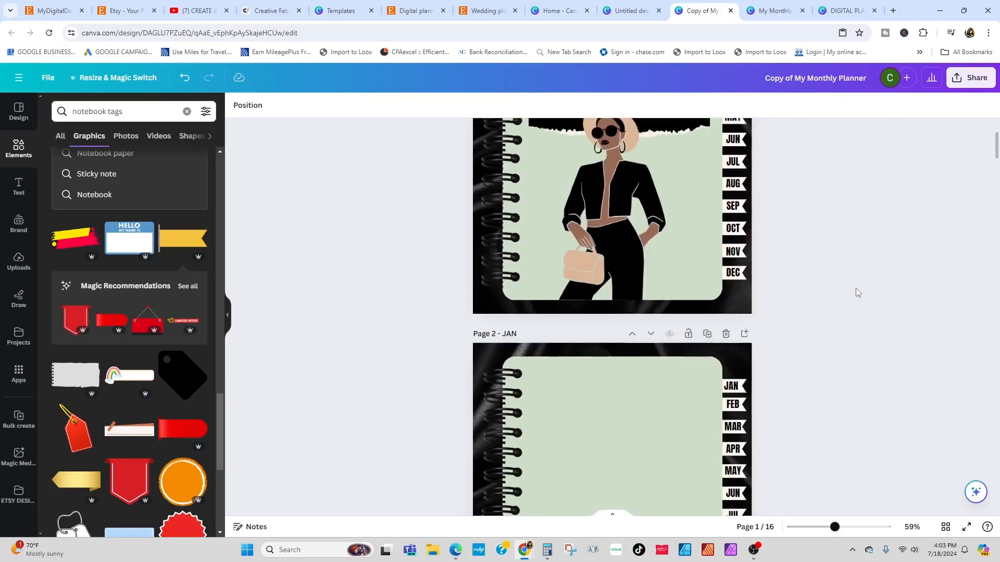
{"action": "scroll", "coordinate": [854, 290], "scroll_direction": "up", "scroll_amount": 2}
{"action": "scroll", "coordinate": [901, 274], "scroll_direction": "down", "scroll_amount": 6}
Search the elements for "undated Monthly planner" and browse all the matching graphics for a calendar grid.
{"action": "left_click", "coordinate": [186, 112]}
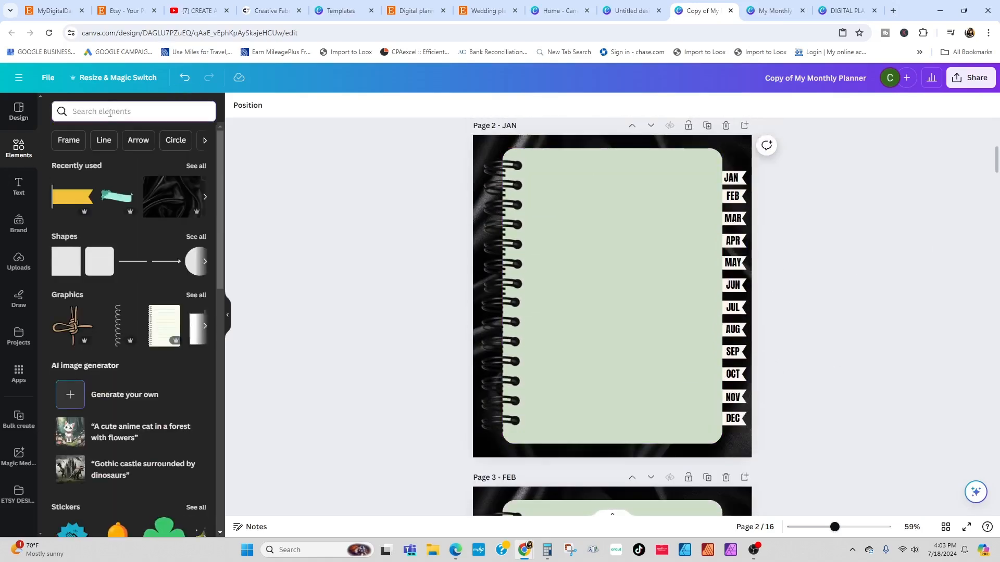
{"action": "type", "text": "month"}
{"action": "left_click", "coordinate": [119, 157]}
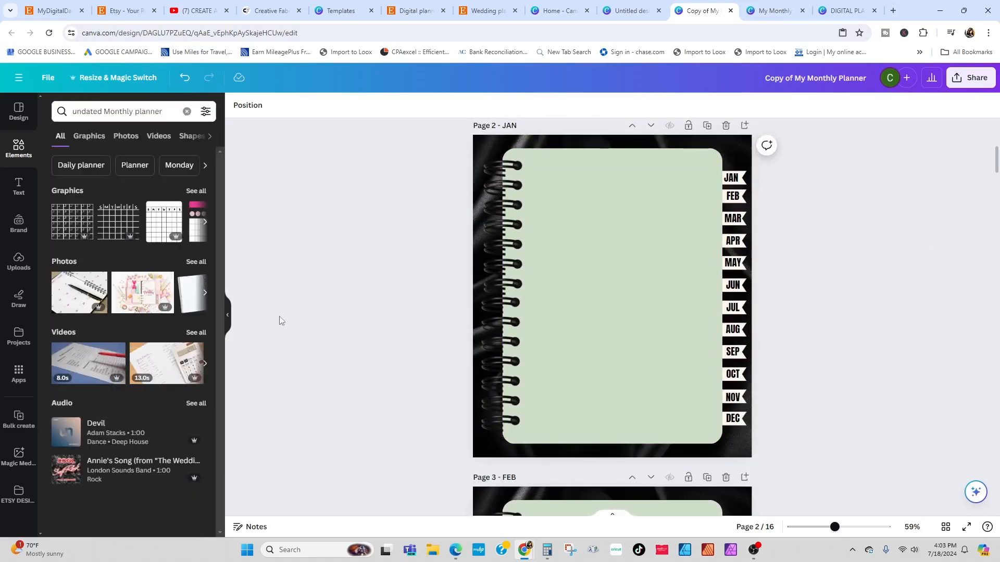
{"action": "left_click", "coordinate": [191, 187]}
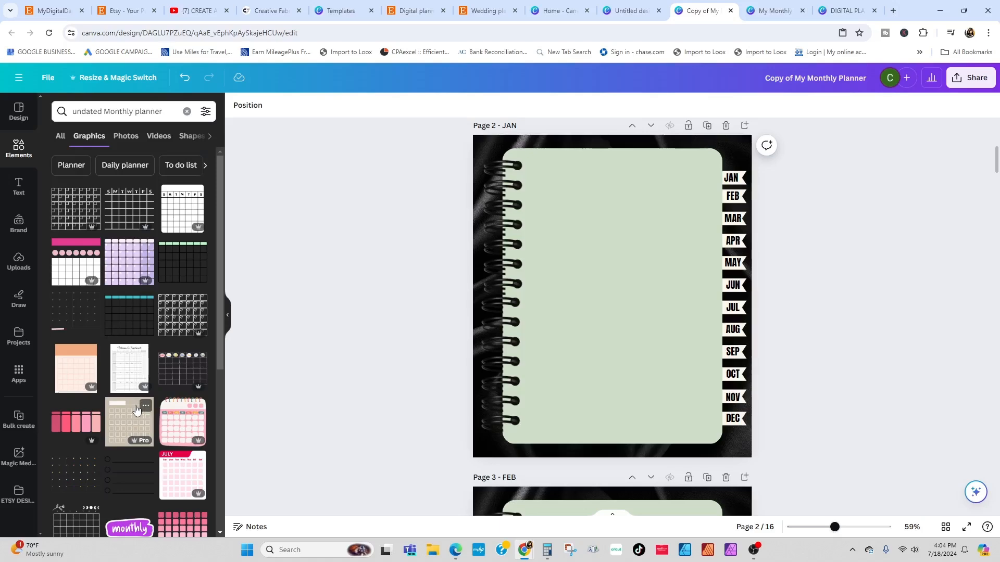
{"action": "scroll", "coordinate": [125, 470], "scroll_direction": "down", "scroll_amount": 10}
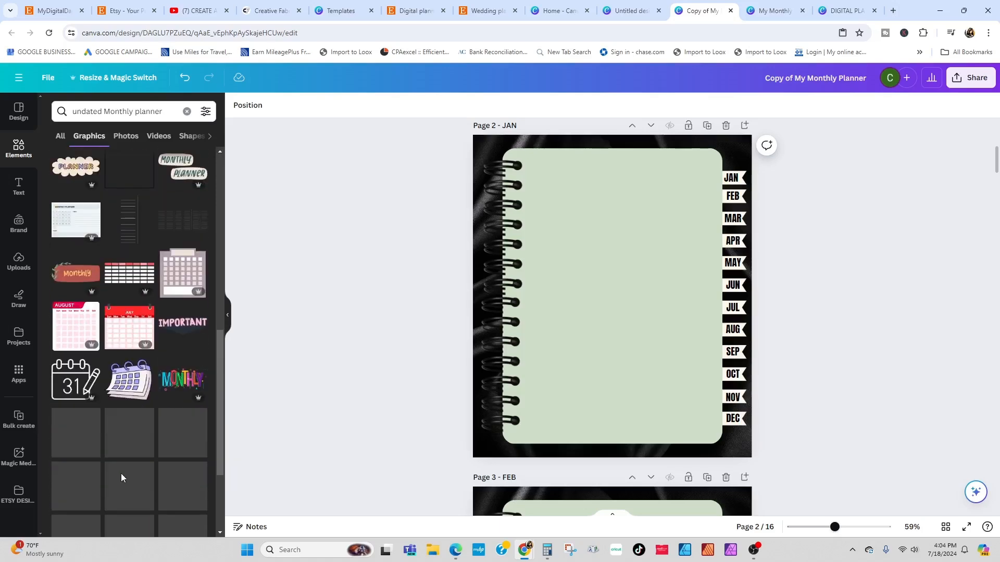
{"action": "scroll", "coordinate": [125, 468], "scroll_direction": "up", "scroll_amount": 6}
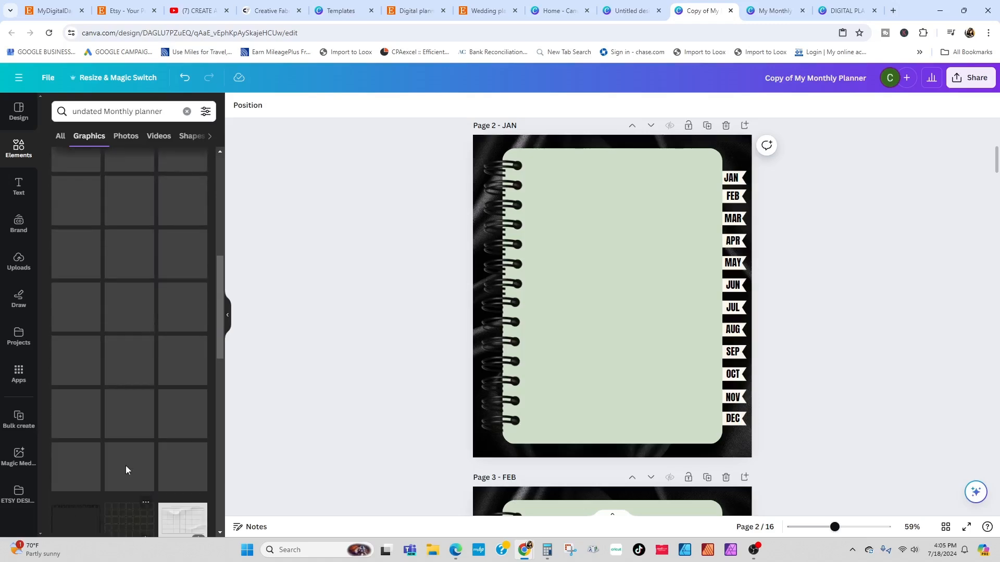
{"action": "scroll", "coordinate": [128, 360], "scroll_direction": "up", "scroll_amount": 5}
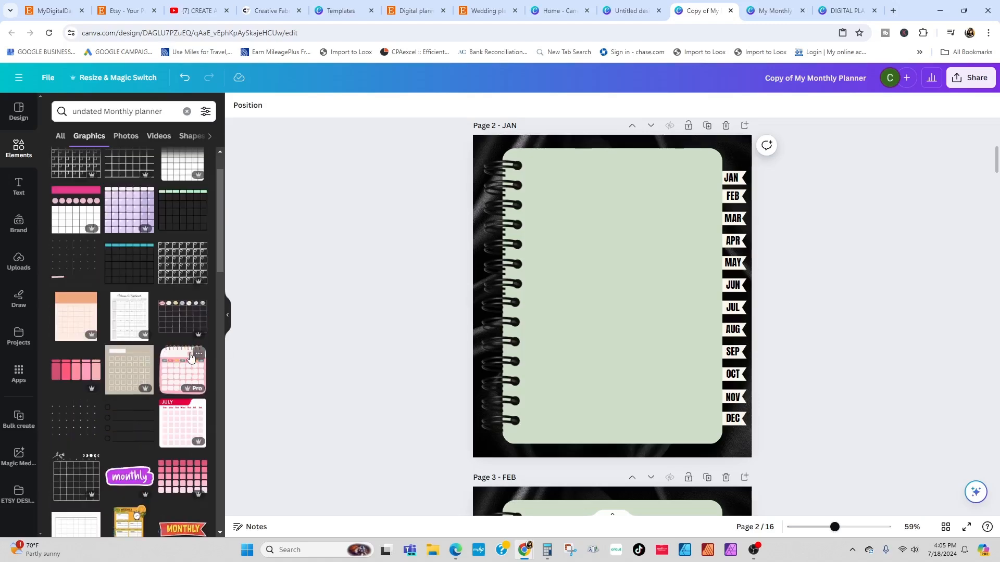
Try the pink calendar on page 2 - JAN, replacing it with the blue-header grid enlarged to about 6.8 in wide.
{"action": "left_click", "coordinate": [182, 369]}
{"action": "left_click", "coordinate": [612, 211]}
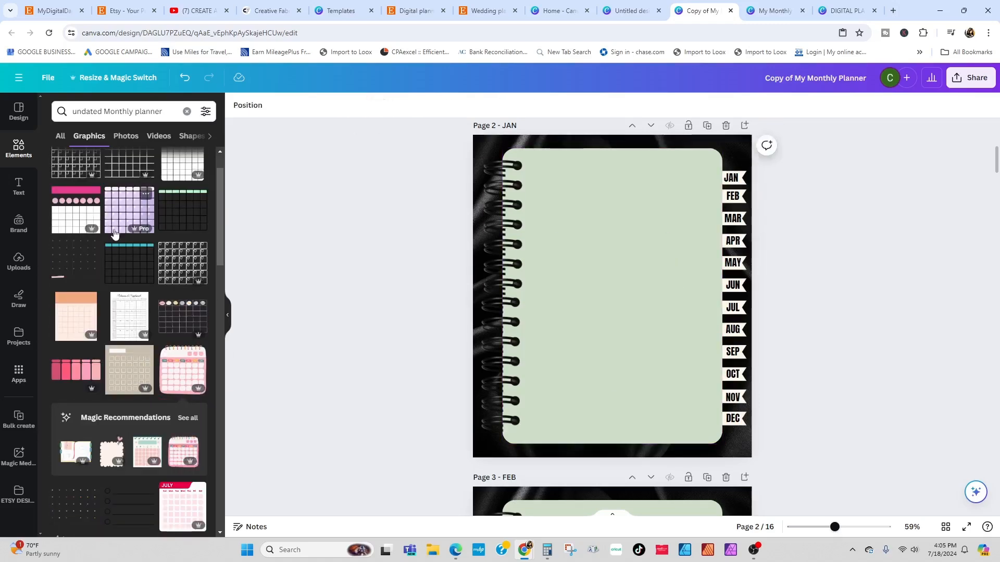
{"action": "left_click", "coordinate": [112, 239]}
{"action": "left_click_drag", "start_coordinate": [667, 250], "coordinate": [719, 207]}
{"action": "left_click_drag", "start_coordinate": [555, 207], "coordinate": [498, 196]}
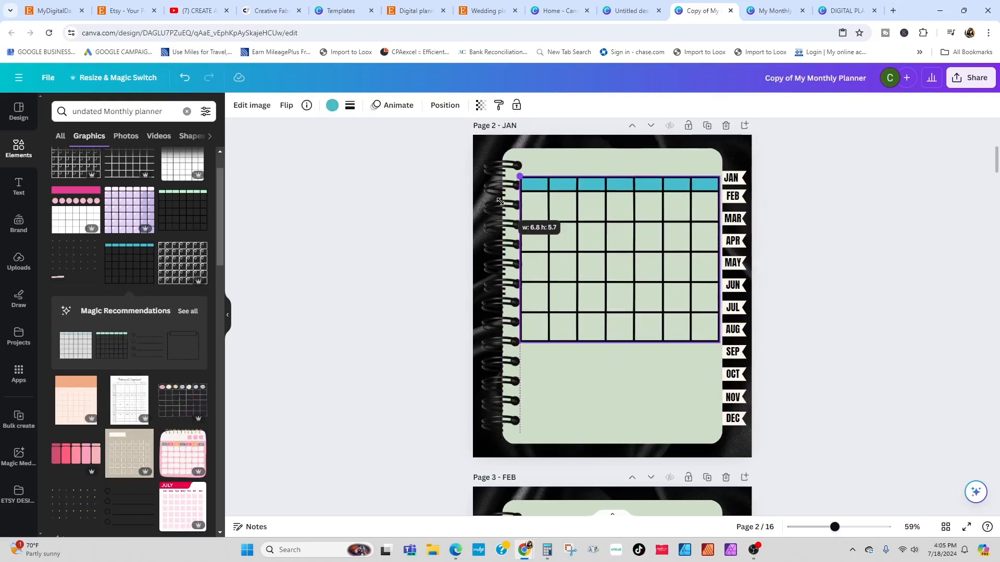
{"action": "left_click_drag", "start_coordinate": [575, 227], "coordinate": [577, 253]}
{"action": "left_click", "coordinate": [946, 239]}
{"action": "left_click", "coordinate": [636, 302]}
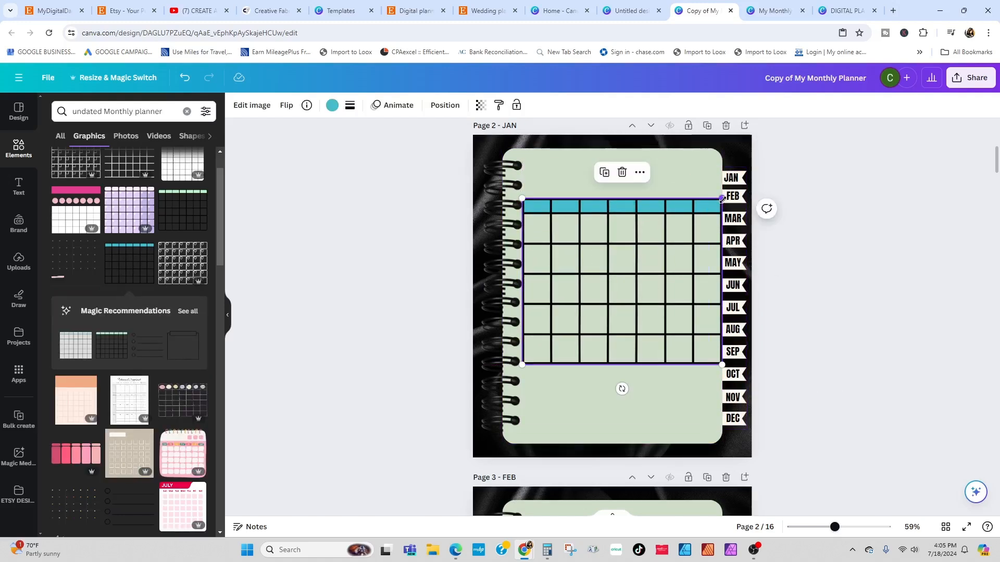
{"action": "left_click_drag", "start_coordinate": [721, 203], "coordinate": [721, 198]}
{"action": "left_click", "coordinate": [622, 388]}
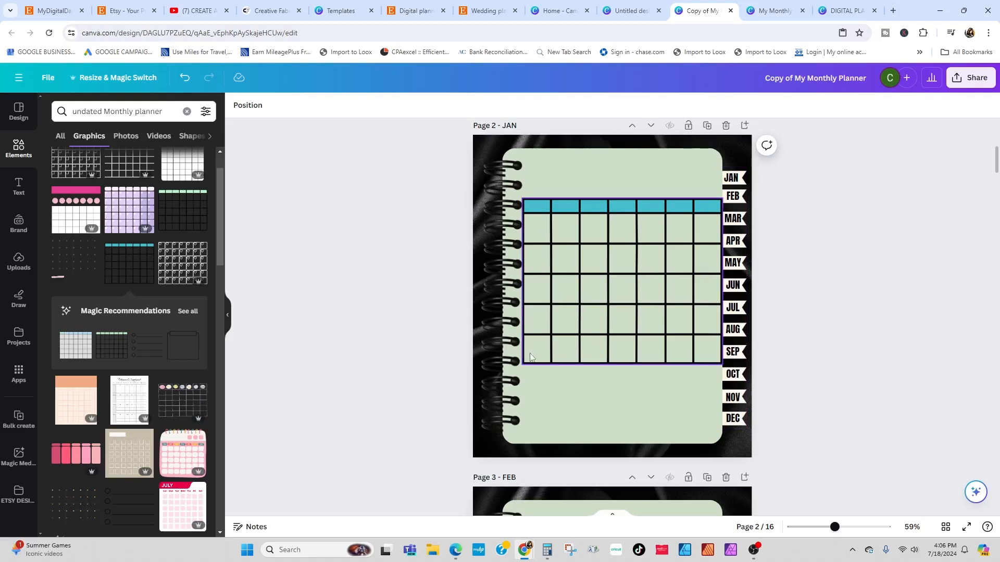
Check the grid's day-cell count (42 - 7) in the Calculator and compare month layouts in the system calendar.
{"action": "left_click", "coordinate": [547, 549]}
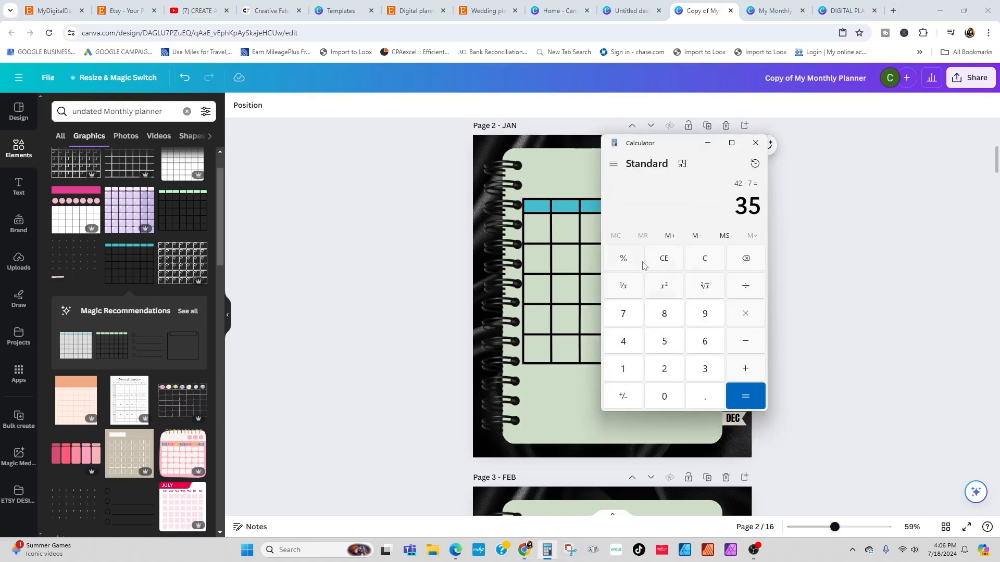
{"action": "left_click", "coordinate": [660, 412]}
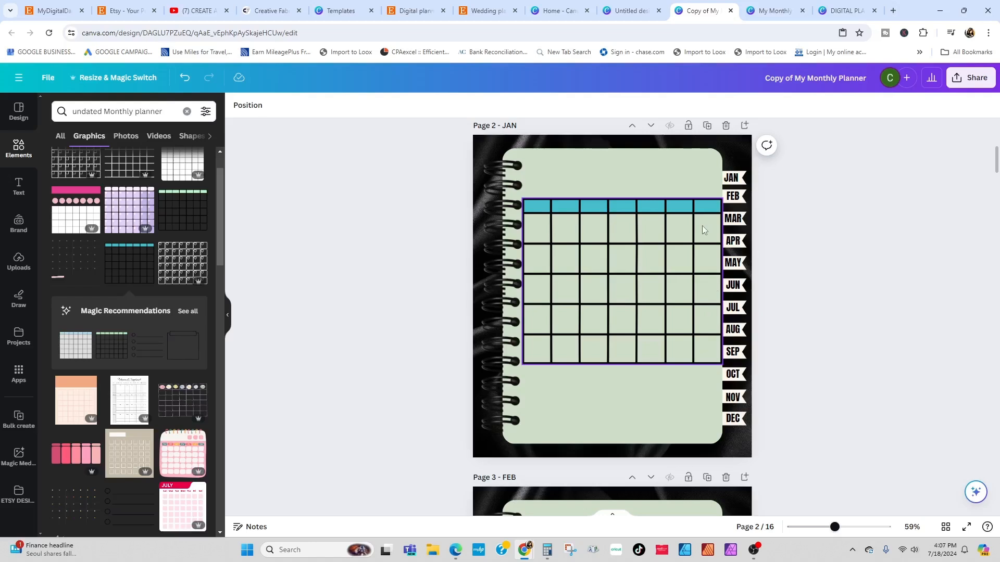
{"action": "left_click", "coordinate": [943, 550]}
{"action": "scroll", "coordinate": [982, 339], "scroll_direction": "up", "scroll_amount": 10}
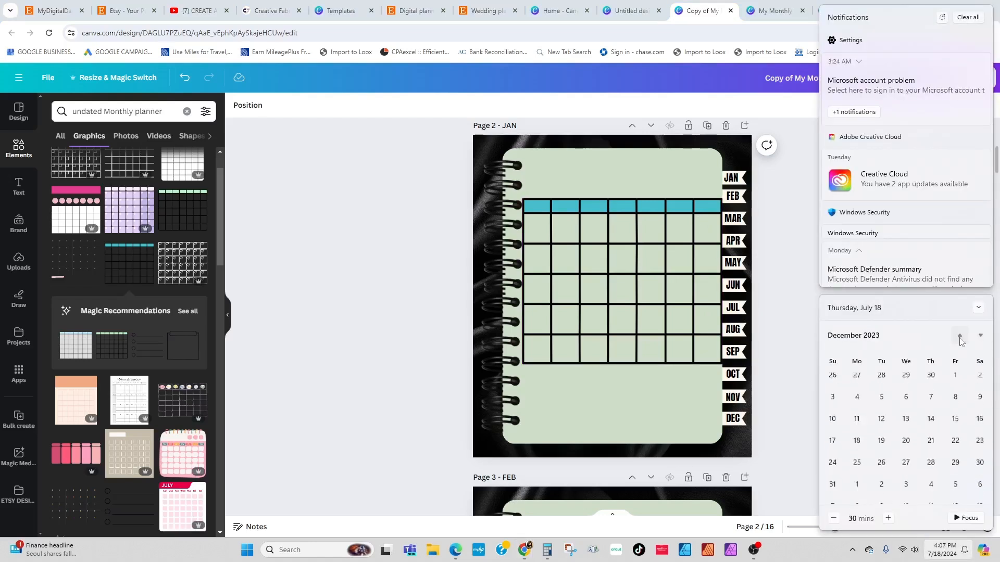
{"action": "scroll", "coordinate": [982, 340], "scroll_direction": "down", "scroll_amount": 6}
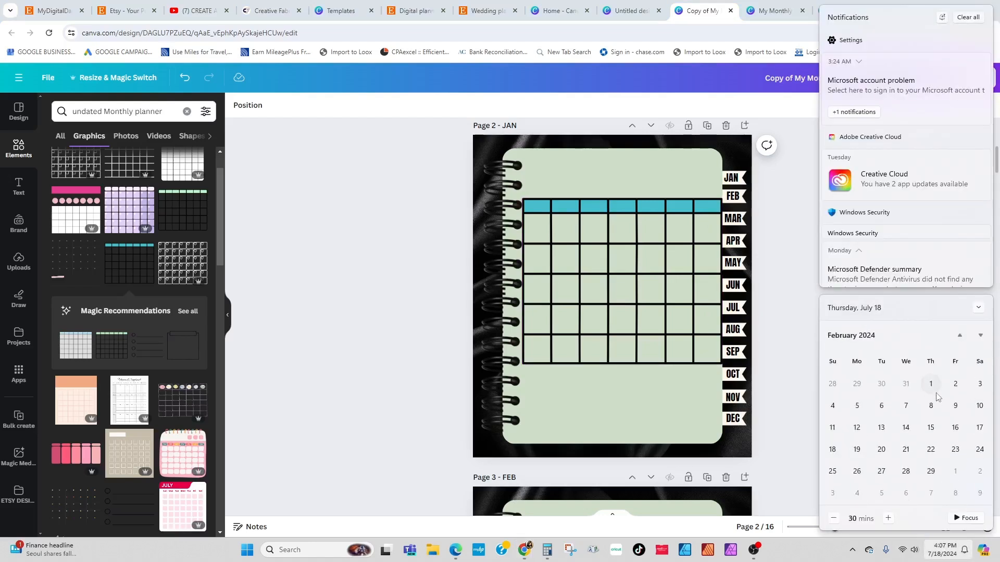
{"action": "scroll", "coordinate": [976, 343], "scroll_direction": "down", "scroll_amount": 1}
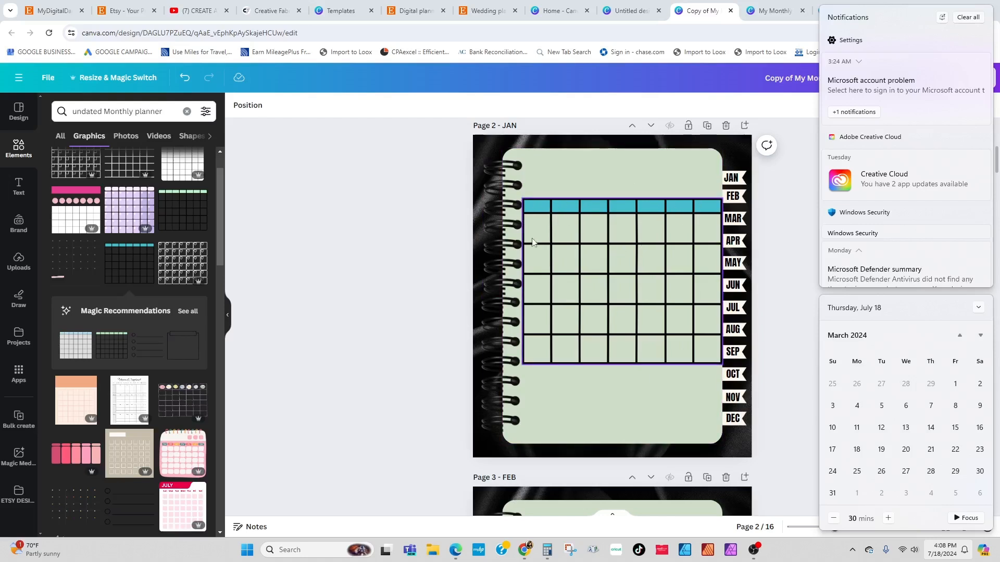
Delete the blue-header calendar grid from page 2 - JAN.
{"action": "left_click", "coordinate": [534, 207]}
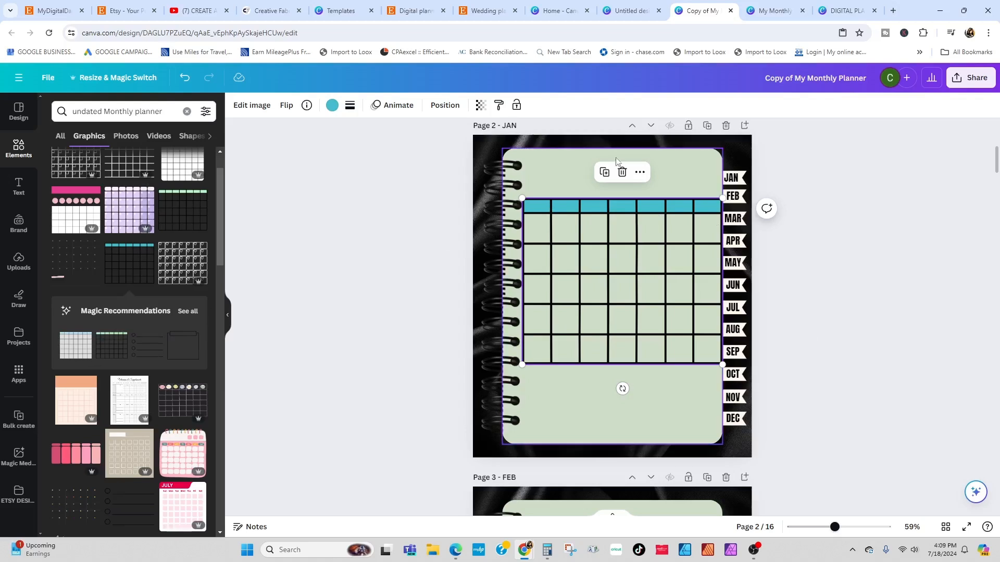
{"action": "key", "text": "Delete"}
{"action": "key", "text": "Delete"}
Try the moon-phase calendar grid on page 2 - JAN, enlarging it before deleting it.
{"action": "scroll", "coordinate": [69, 445], "scroll_direction": "down", "scroll_amount": 3}
{"action": "left_click", "coordinate": [76, 406]}
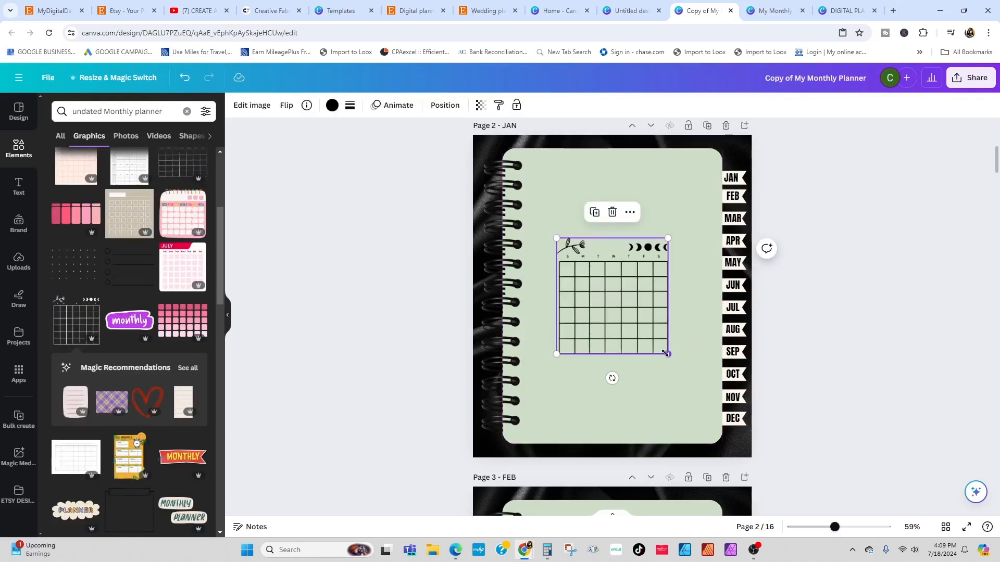
{"action": "left_click_drag", "start_coordinate": [666, 352], "coordinate": [721, 408]}
{"action": "left_click", "coordinate": [639, 212]}
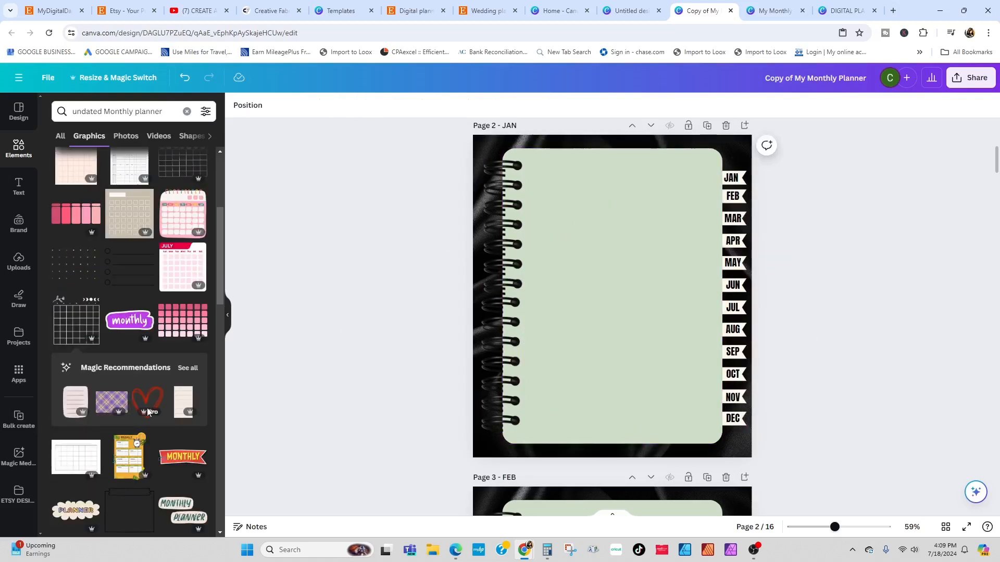
Try another calendar table graphic on page 2 - JAN, enlarging it before deleting it.
{"action": "scroll", "coordinate": [112, 421], "scroll_direction": "down", "scroll_amount": 2}
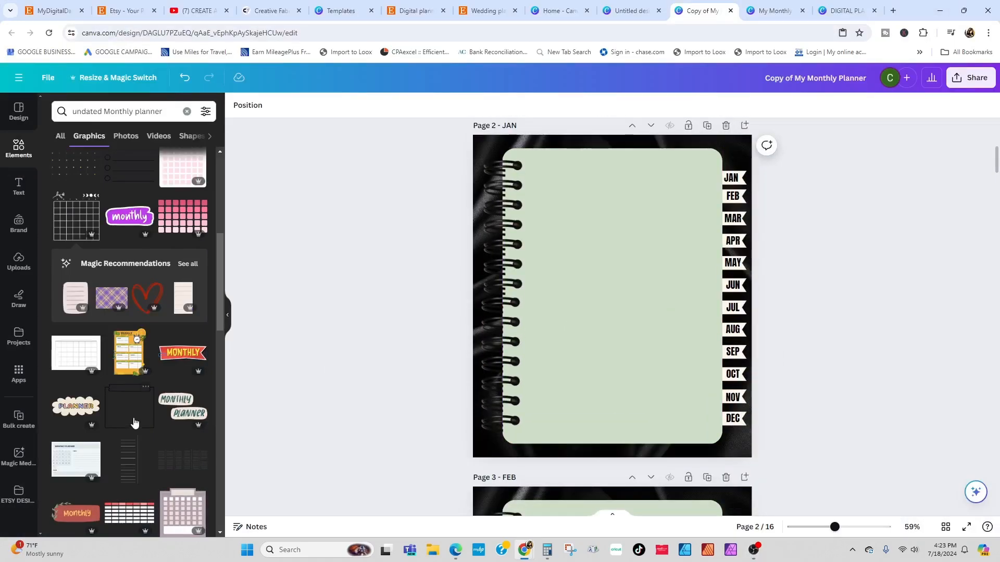
{"action": "left_click", "coordinate": [156, 511]}
{"action": "left_click_drag", "start_coordinate": [705, 258], "coordinate": [737, 241]}
{"action": "left_click", "coordinate": [645, 219]}
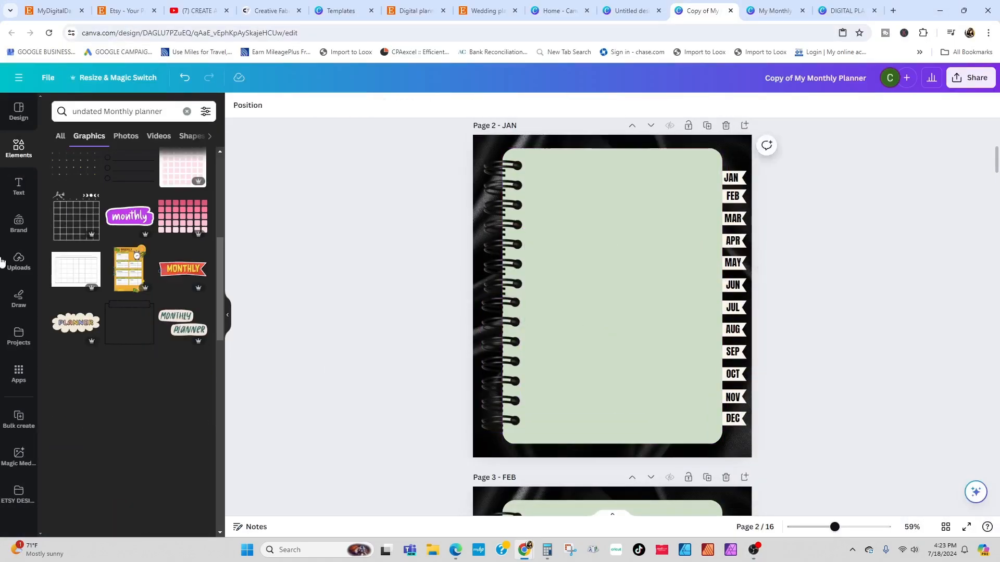
Add the plain black grid with seven columns and six rows to page 2 - JAN and enlarge it.
{"action": "scroll", "coordinate": [123, 341], "scroll_direction": "down", "scroll_amount": 2}
{"action": "scroll", "coordinate": [123, 341], "scroll_direction": "down", "scroll_amount": 4}
{"action": "left_click", "coordinate": [76, 463]}
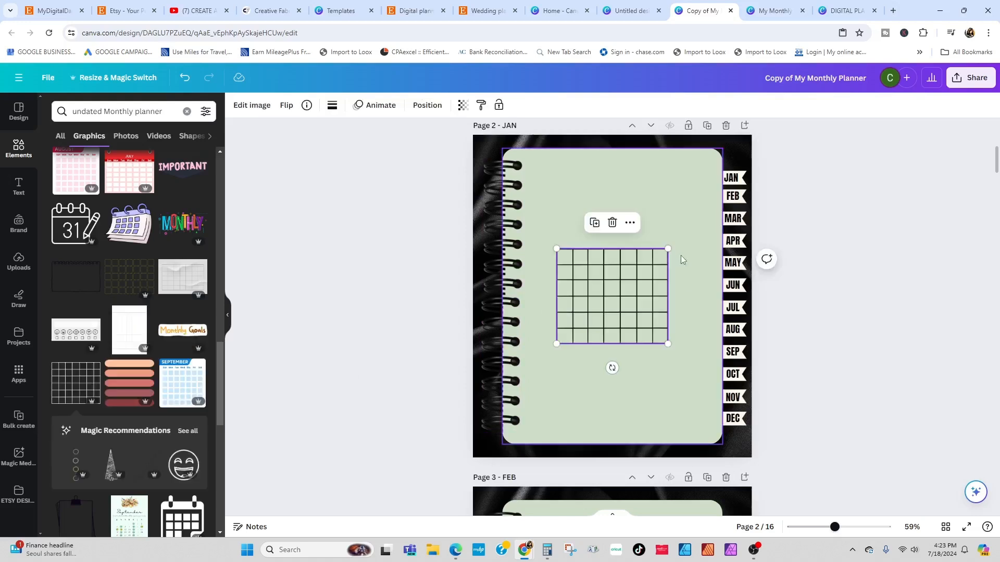
{"action": "left_click_drag", "start_coordinate": [668, 247], "coordinate": [708, 214]}
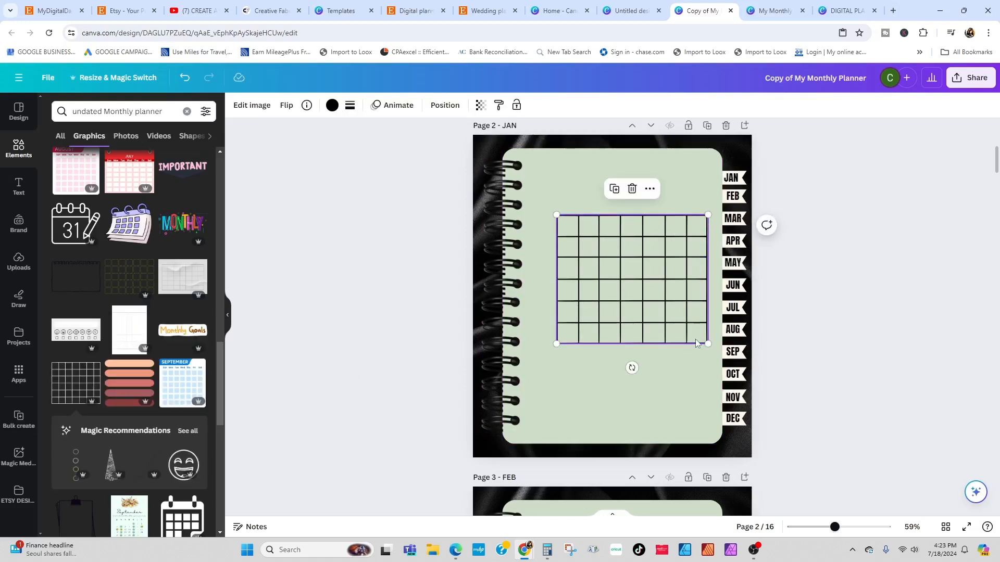
Multiply 7 by 6 in the Calculator to check the number of cells in the grid.
{"action": "left_click", "coordinate": [569, 550]}
{"action": "left_click", "coordinate": [451, 101]}
{"action": "left_click", "coordinate": [547, 550]}
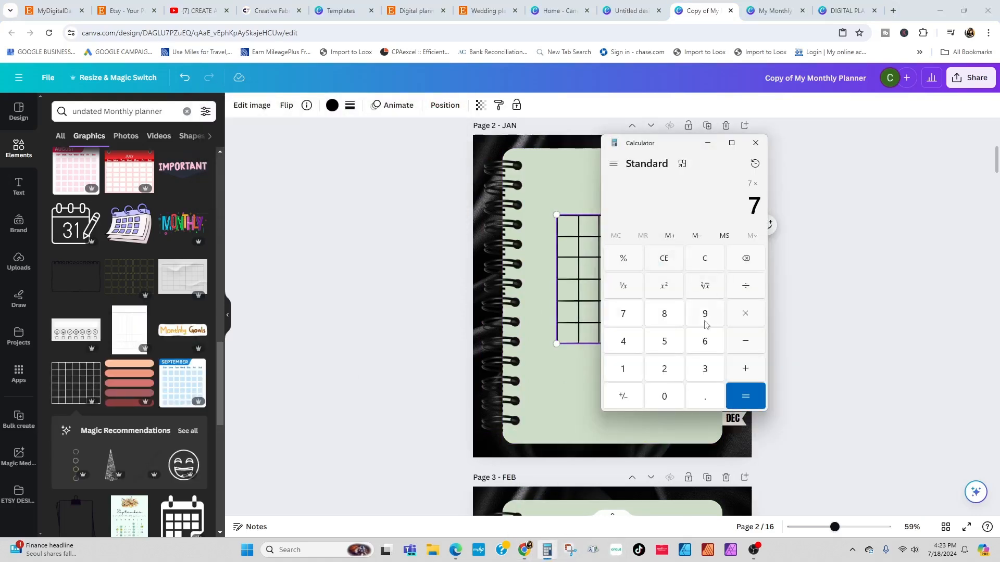
{"action": "left_click", "coordinate": [704, 341]}
{"action": "left_click", "coordinate": [744, 396]}
{"action": "left_click", "coordinate": [589, 344]}
Enlarge the plain black grid to the notebook sheet's width and delete it from page 2 - JAN.
{"action": "left_click_drag", "start_coordinate": [556, 343], "coordinate": [522, 373]}
{"action": "left_click_drag", "start_coordinate": [708, 373], "coordinate": [719, 383]}
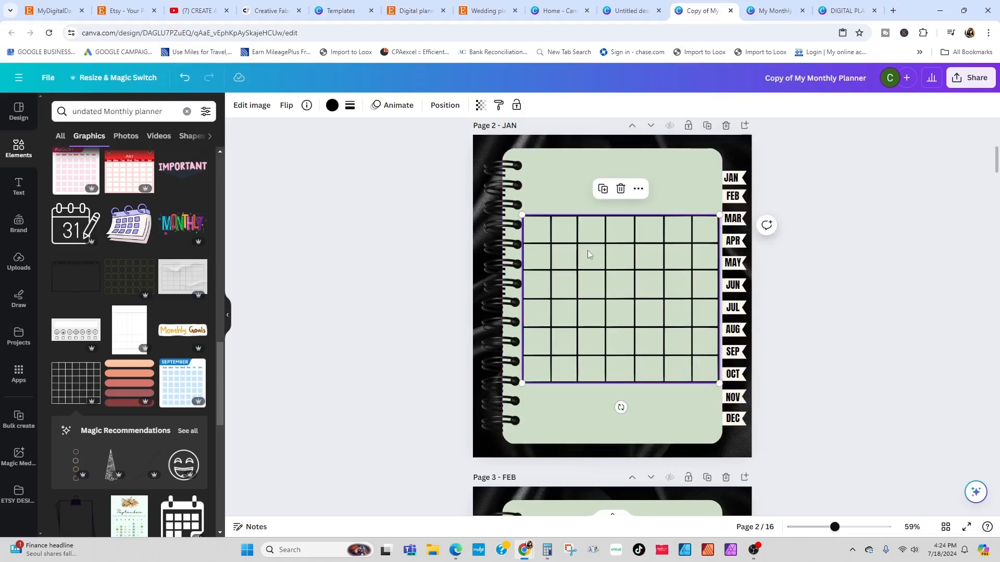
{"action": "scroll", "coordinate": [123, 266], "scroll_direction": "up", "scroll_amount": 10}
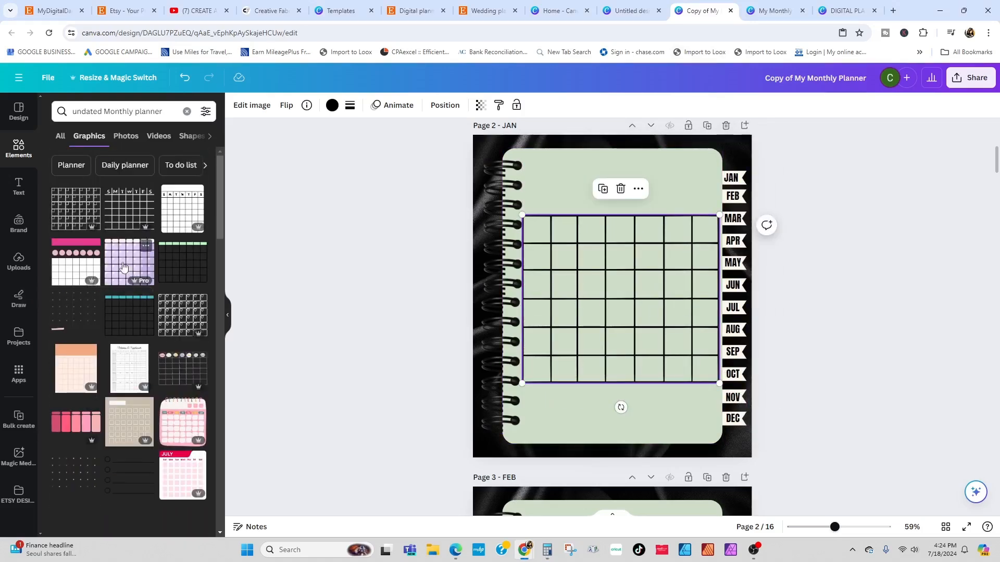
{"action": "left_click", "coordinate": [618, 188]}
Add the purple calendar graphic to page 2 - JAN and size it to fit between the spiral binding and the month tabs.
{"action": "left_click", "coordinate": [129, 262]}
{"action": "left_click_drag", "start_coordinate": [667, 241], "coordinate": [729, 216]}
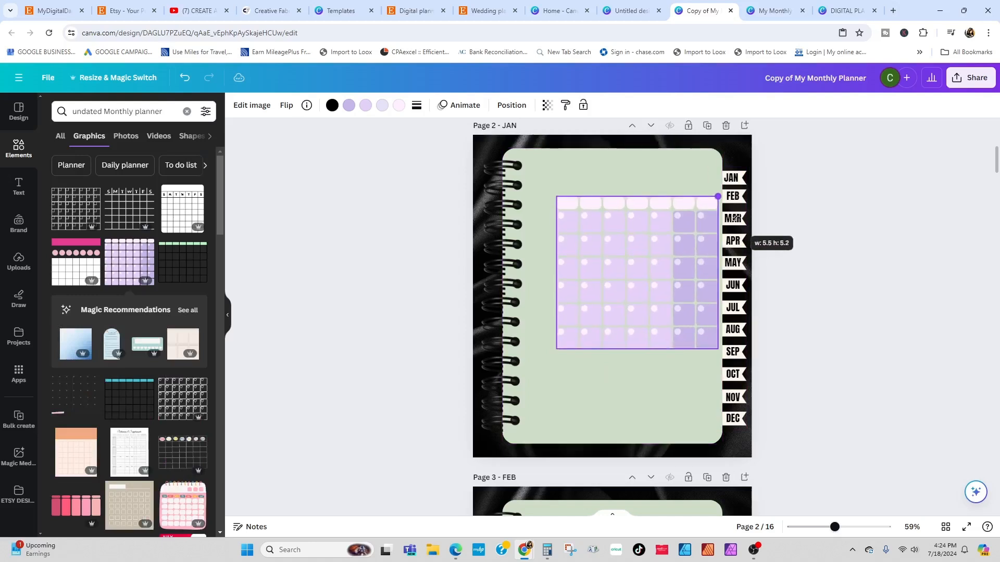
{"action": "left_click_drag", "start_coordinate": [557, 194], "coordinate": [462, 225]}
{"action": "left_click_drag", "start_coordinate": [607, 222], "coordinate": [607, 247]}
{"action": "left_click_drag", "start_coordinate": [718, 190], "coordinate": [723, 185]}
{"action": "left_click_drag", "start_coordinate": [644, 243], "coordinate": [643, 250]}
{"action": "left_click", "coordinate": [991, 494]}
{"action": "left_click", "coordinate": [633, 316]}
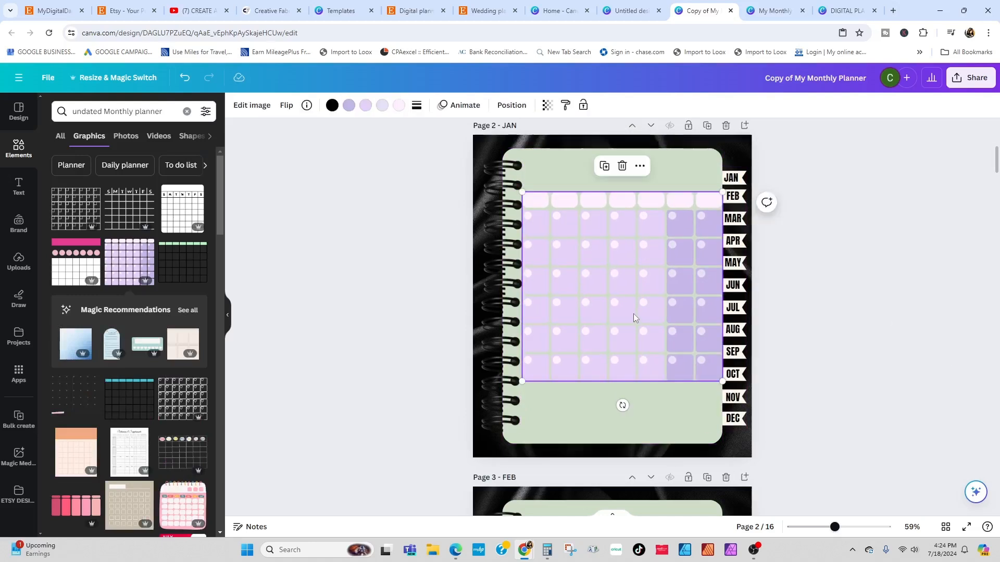
{"action": "left_click_drag", "start_coordinate": [722, 190], "coordinate": [718, 193]}
Recolor the calendar's last two columns light gray and its other day cells white.
{"action": "left_click", "coordinate": [348, 106]}
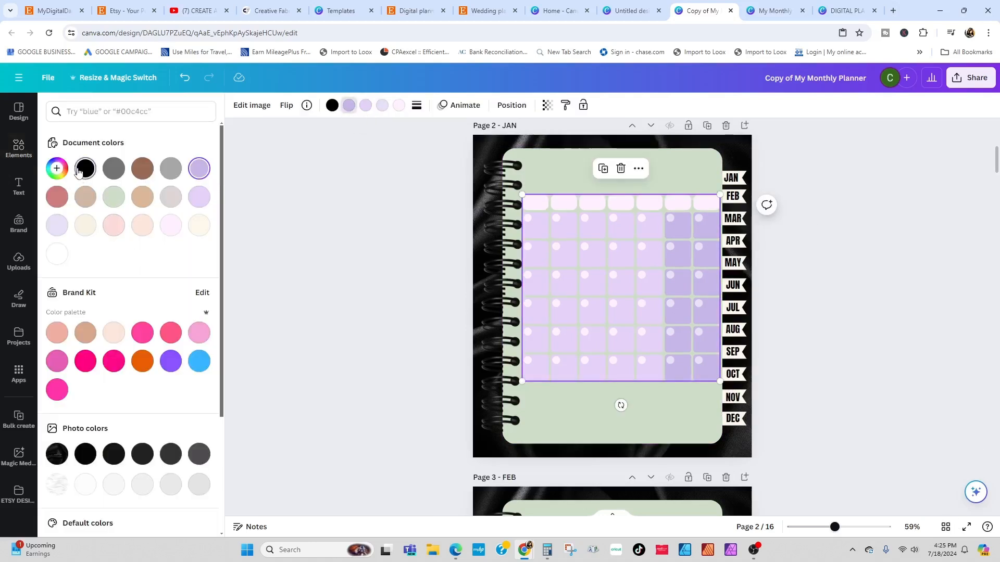
{"action": "left_click", "coordinate": [170, 169]}
{"action": "left_click", "coordinate": [365, 105]}
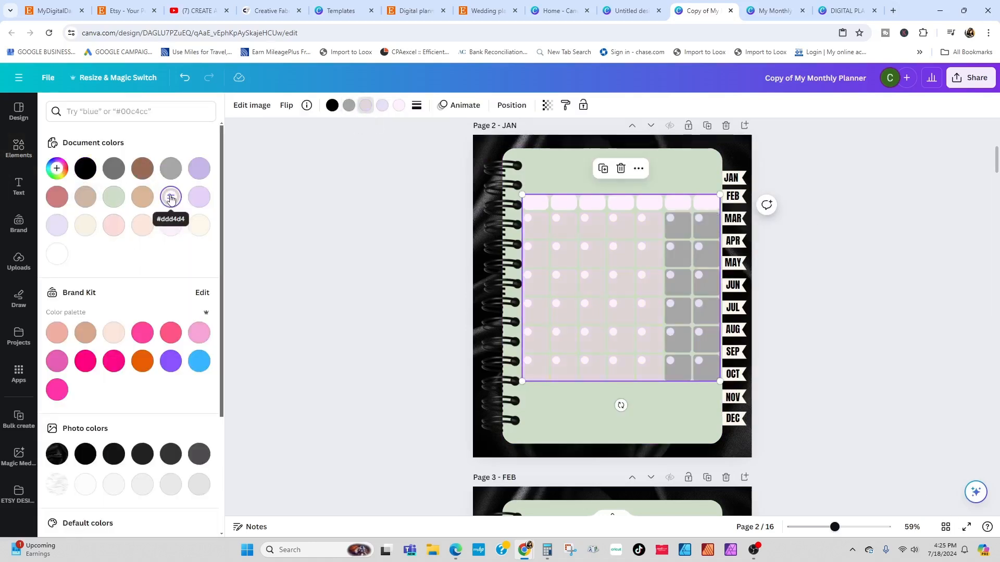
{"action": "left_click", "coordinate": [171, 168]}
{"action": "left_click", "coordinate": [57, 253]}
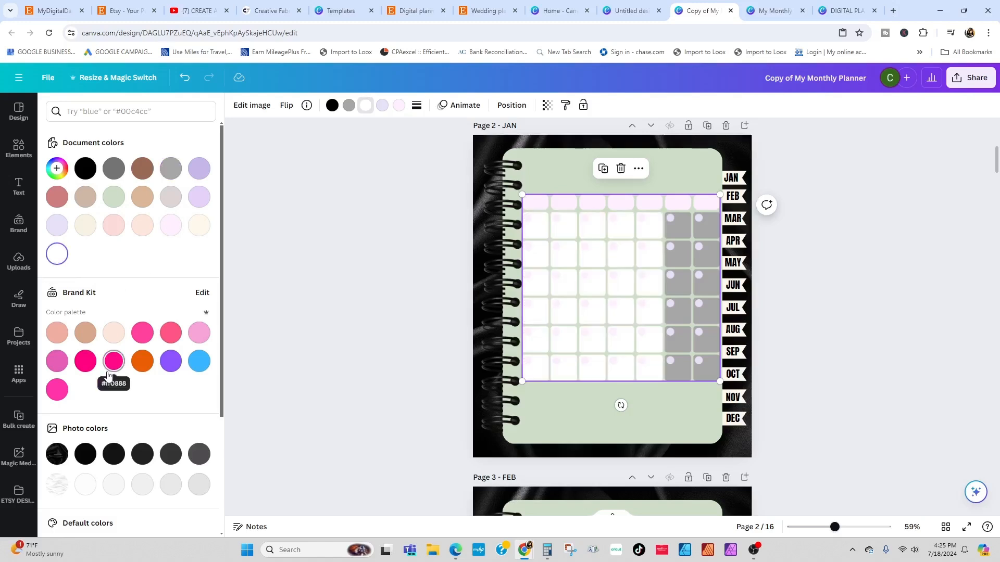
Recolor the calendar's last two columns white, and its small date circles and weekday header cells black.
{"action": "left_click", "coordinate": [171, 197]}
{"action": "left_click", "coordinate": [57, 254]}
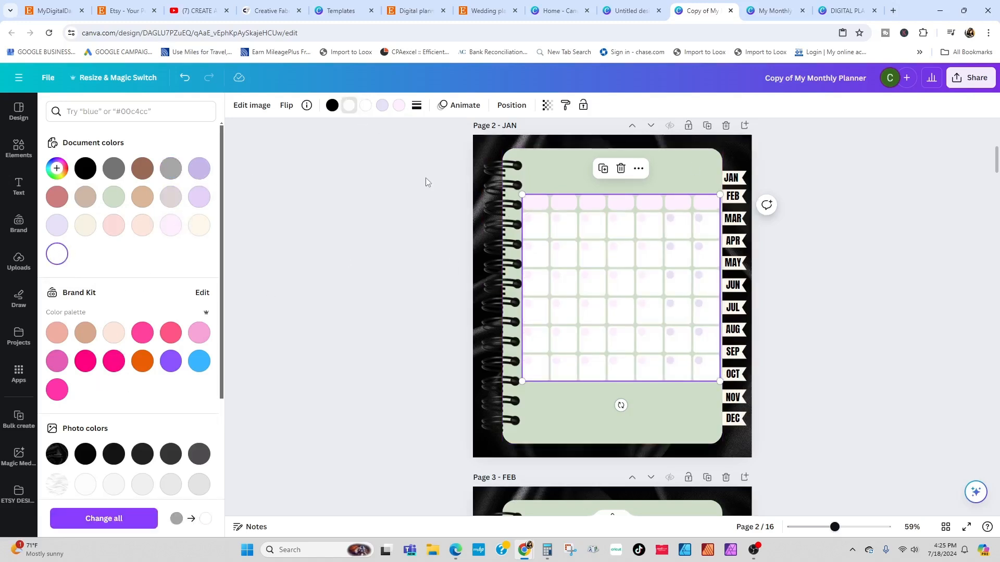
{"action": "left_click", "coordinate": [382, 105]}
{"action": "left_click", "coordinate": [85, 169]}
{"action": "left_click", "coordinate": [399, 106]}
{"action": "left_click", "coordinate": [85, 168]}
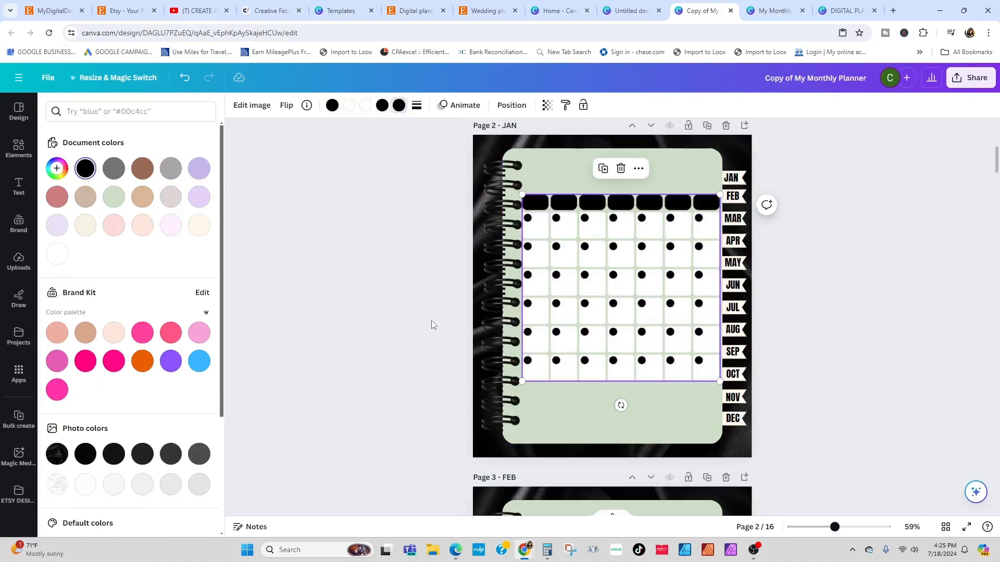
{"action": "left_click", "coordinate": [848, 293]}
{"action": "left_click", "coordinate": [892, 280]}
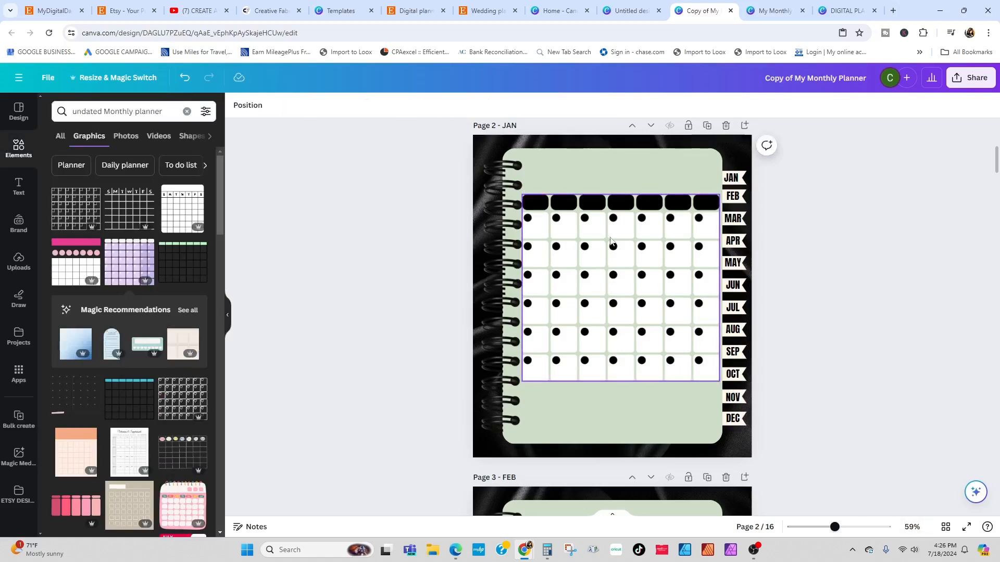
Add a subheading text reading SUN, shrink it to font size 27.7 and place it over the calendar's first header cell.
{"action": "left_click", "coordinate": [19, 187]}
{"action": "left_click", "coordinate": [97, 265]}
{"action": "type", "text": "SUN"}
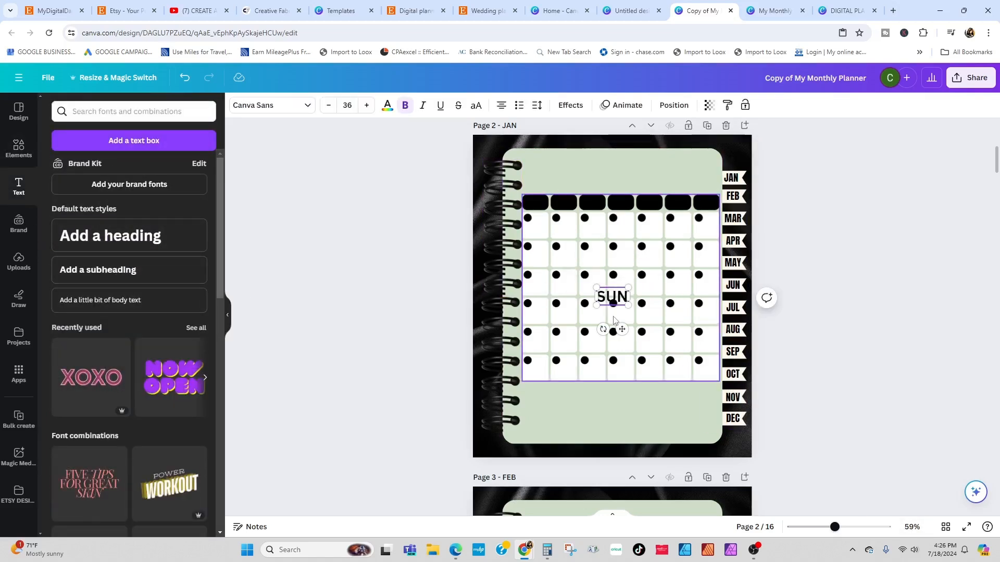
{"action": "left_click_drag", "start_coordinate": [620, 329], "coordinate": [550, 238]}
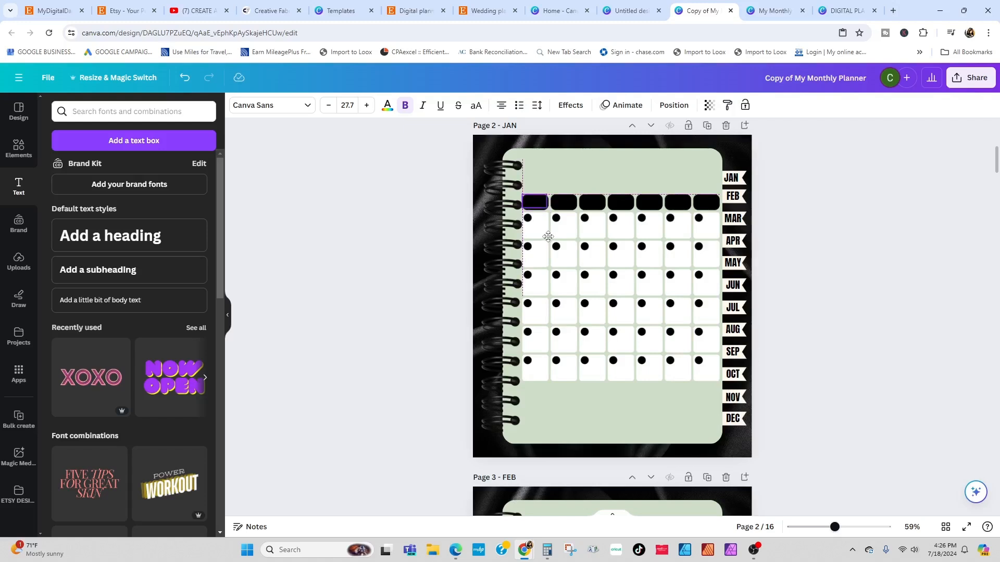
Color the SUN label white and reduce its font size to 24.3.
{"action": "left_click", "coordinate": [387, 105]}
{"action": "left_click", "coordinate": [57, 169]}
{"action": "left_click", "coordinate": [560, 197]}
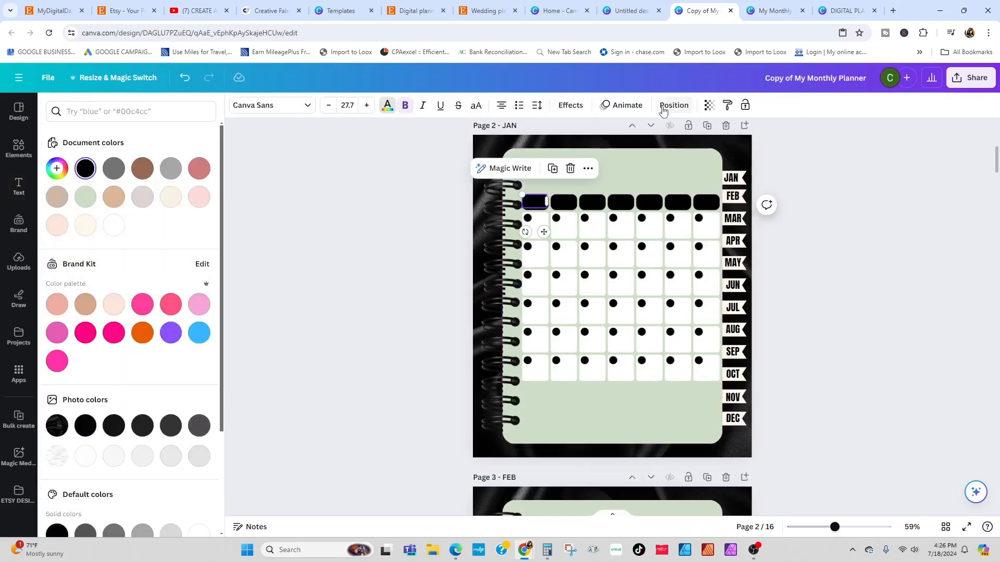
{"action": "key", "text": "Escape"}
{"action": "left_click", "coordinate": [543, 231]}
{"action": "left_click", "coordinate": [533, 201]}
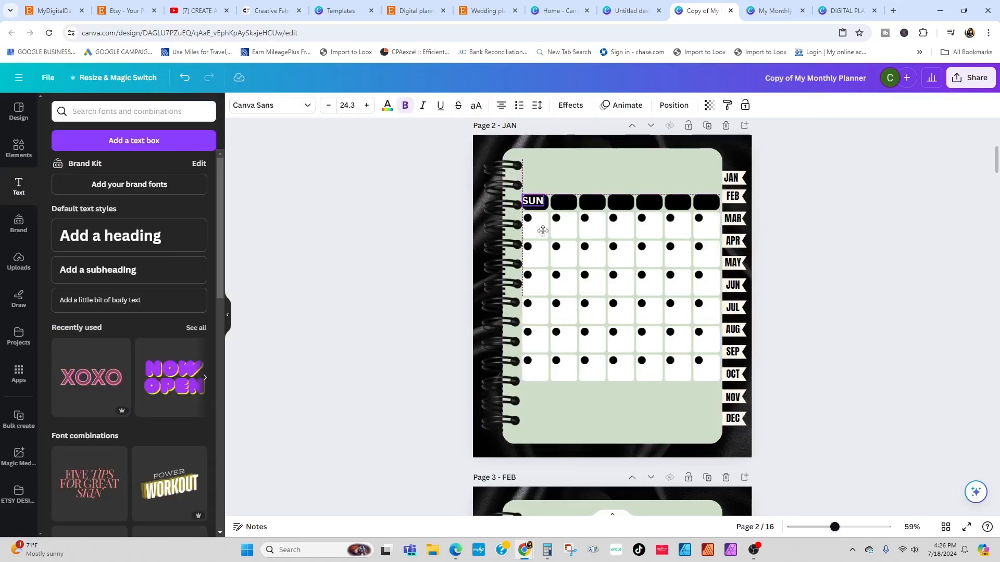
Center the SUN label inside the first black header cell.
{"action": "left_click_drag", "start_coordinate": [544, 231], "coordinate": [545, 230]}
{"action": "key", "text": "Left"}
{"action": "key", "text": "Left"}
{"action": "key", "text": "Down"}
{"action": "key", "text": "Down"}
{"action": "key", "text": "Down"}
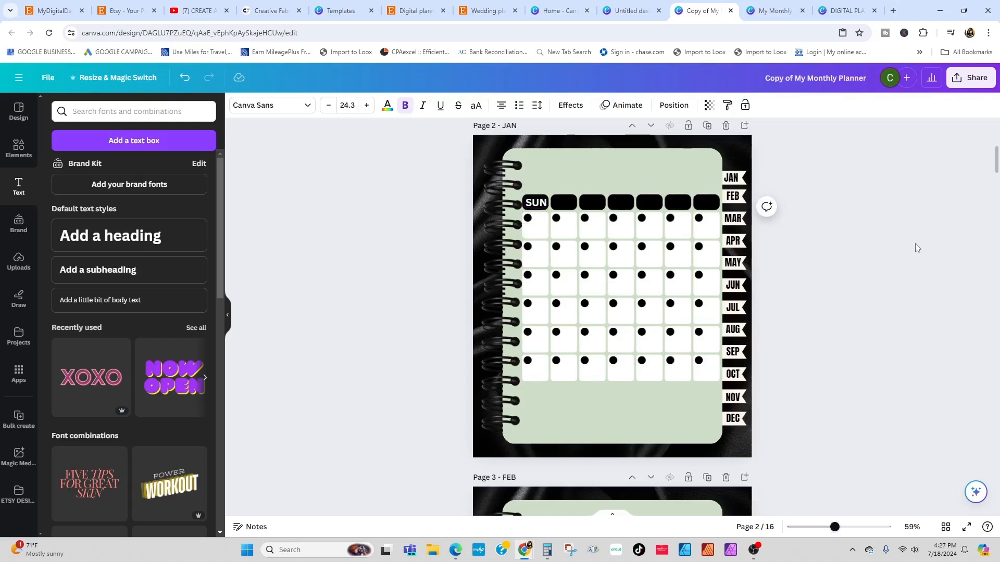
{"action": "key", "text": "Left"}
Duplicate the SUN label onto the second header cell and change its text to MON.
{"action": "left_click_drag", "start_coordinate": [543, 231], "coordinate": [606, 230]}
{"action": "key", "text": "Escape"}
{"action": "left_click", "coordinate": [532, 203]}
{"action": "key", "text": "ctrl+d"}
{"action": "key", "text": "Return"}
{"action": "type", "text": "MON"}
{"action": "key", "text": "Escape"}
Duplicate the MON label onto the third header cell and change its text to TUE.
{"action": "key", "text": "ctrl+d"}
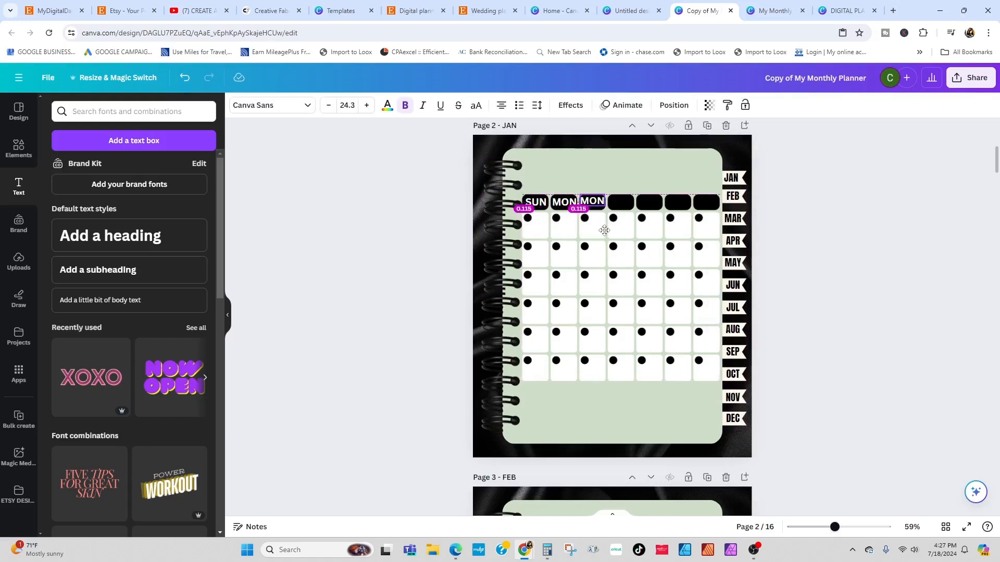
{"action": "key", "text": "Return"}
{"action": "type", "text": "TUE"}
{"action": "key", "text": "Escape"}
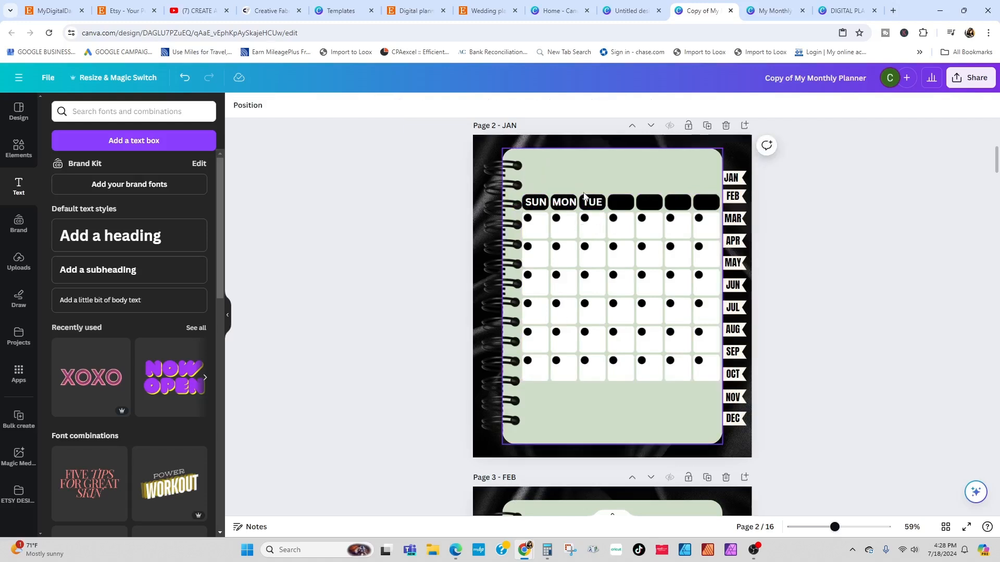
Duplicate the weekday label onto the fourth and fifth header cells with the texts WED and THUR.
{"action": "key", "text": "ctrl+d"}
{"action": "left_click_drag", "start_coordinate": [605, 237], "coordinate": [627, 233]}
{"action": "double_click", "coordinate": [621, 203]}
{"action": "type", "text": "WED"}
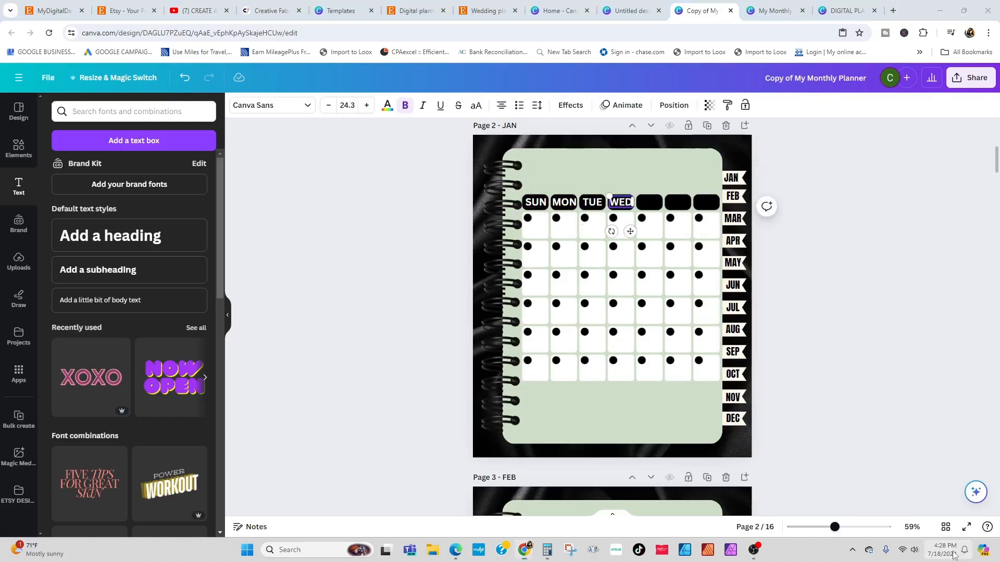
{"action": "left_click", "coordinate": [945, 550]}
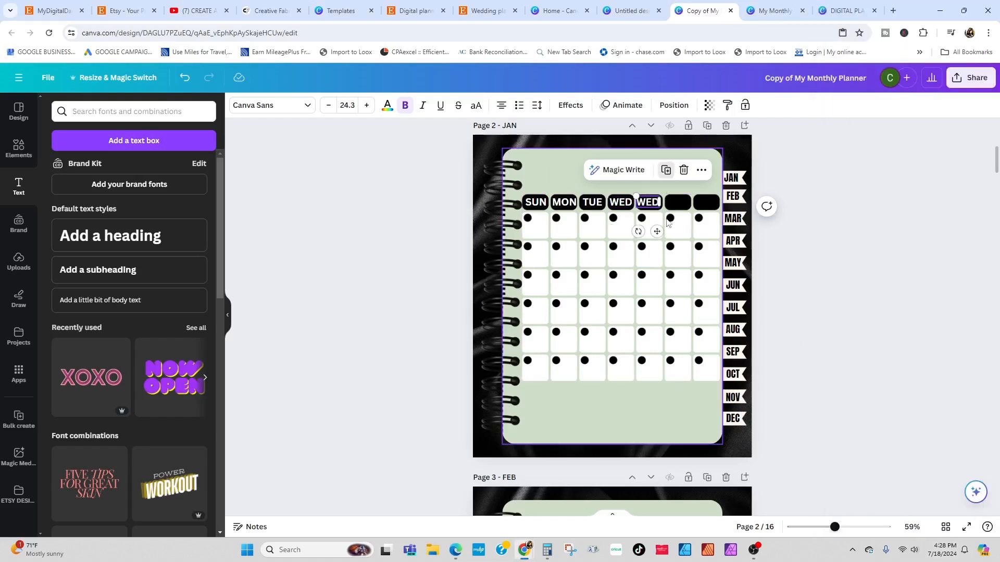
{"action": "type", "text": "THUR"}
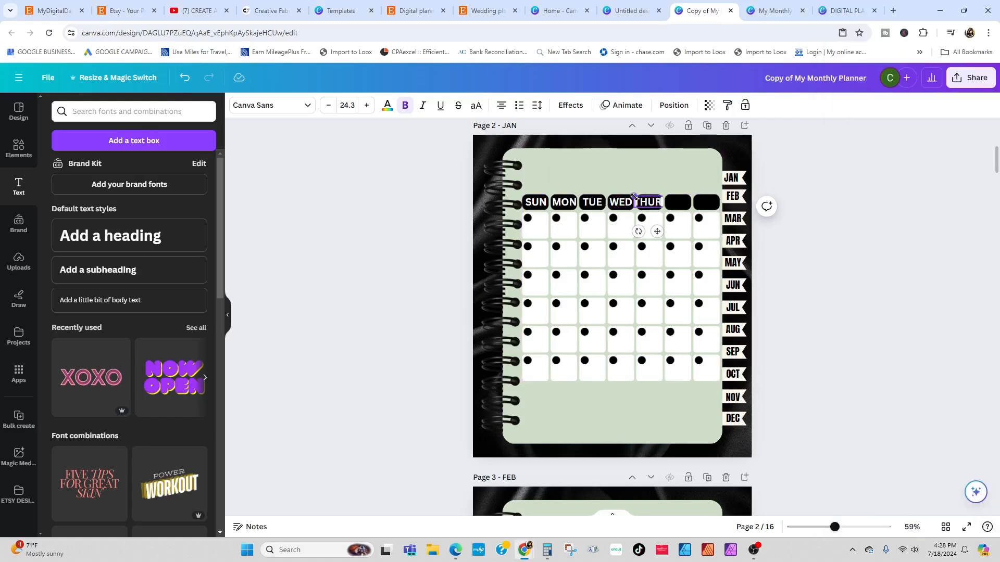
Shrink the THUR label to fit its header cell and add a copy reading FRI in the next cell.
{"action": "left_click_drag", "start_coordinate": [633, 197], "coordinate": [637, 197]}
{"action": "left_click", "coordinate": [908, 368]}
{"action": "left_click", "coordinate": [648, 202]}
{"action": "left_click_drag", "start_coordinate": [658, 230], "coordinate": [717, 231]}
{"action": "double_click", "coordinate": [679, 203]}
{"action": "type", "text": "FRI"}
{"action": "left_click", "coordinate": [908, 295]}
Duplicate the FRI label into the last header cell and change its text to SAT.
{"action": "left_click", "coordinate": [677, 202]}
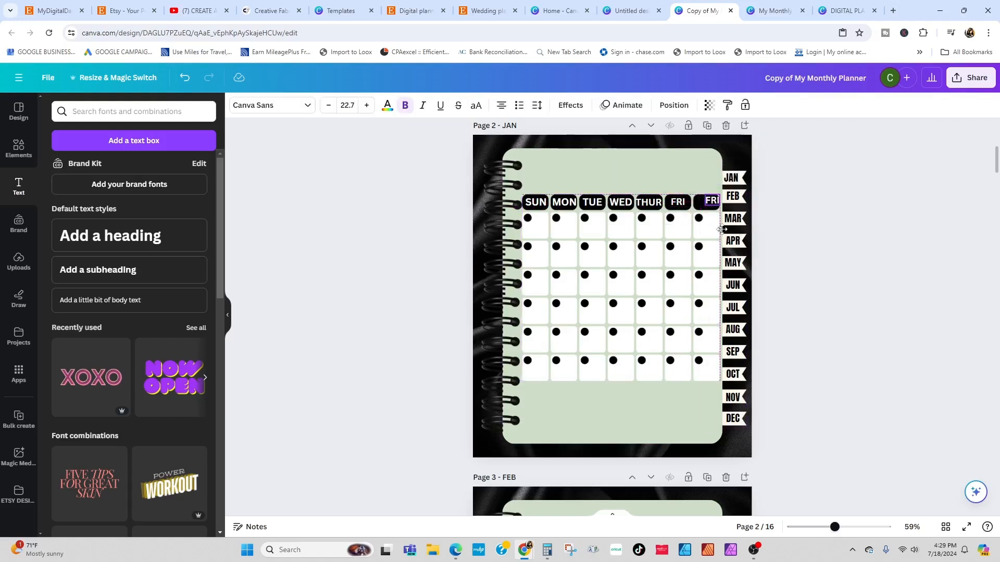
{"action": "double_click", "coordinate": [708, 203]}
{"action": "type", "text": "SAT"}
{"action": "left_click", "coordinate": [738, 466]}
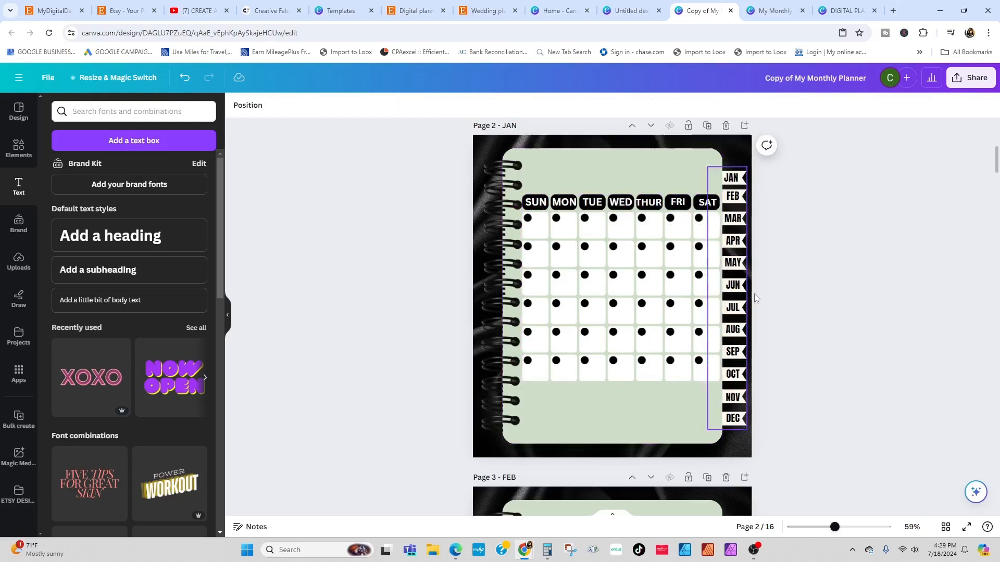
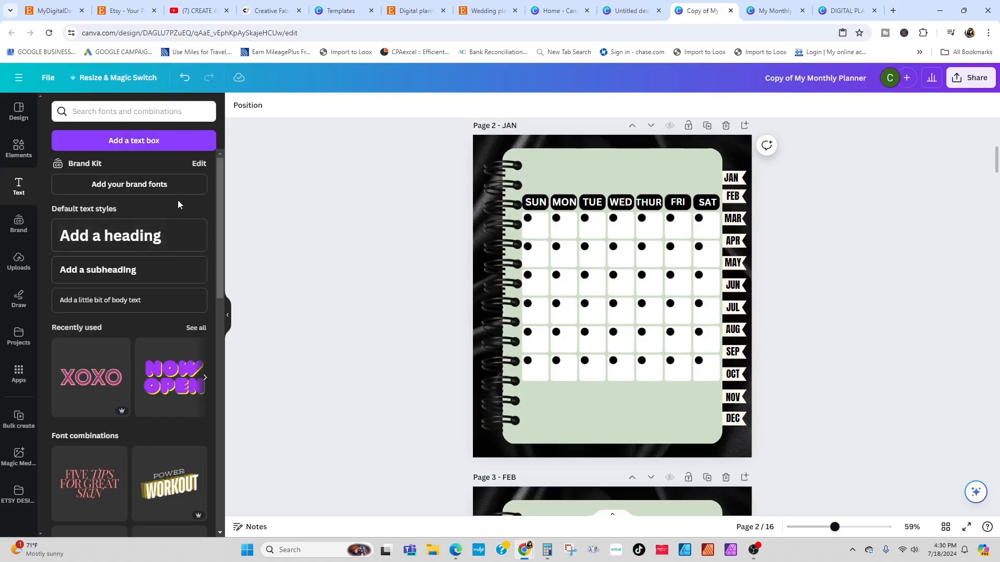
Recolour the JAN calendar graphic's black header cells and date dots white.
{"action": "left_click", "coordinate": [573, 250]}
{"action": "left_click", "coordinate": [399, 105]}
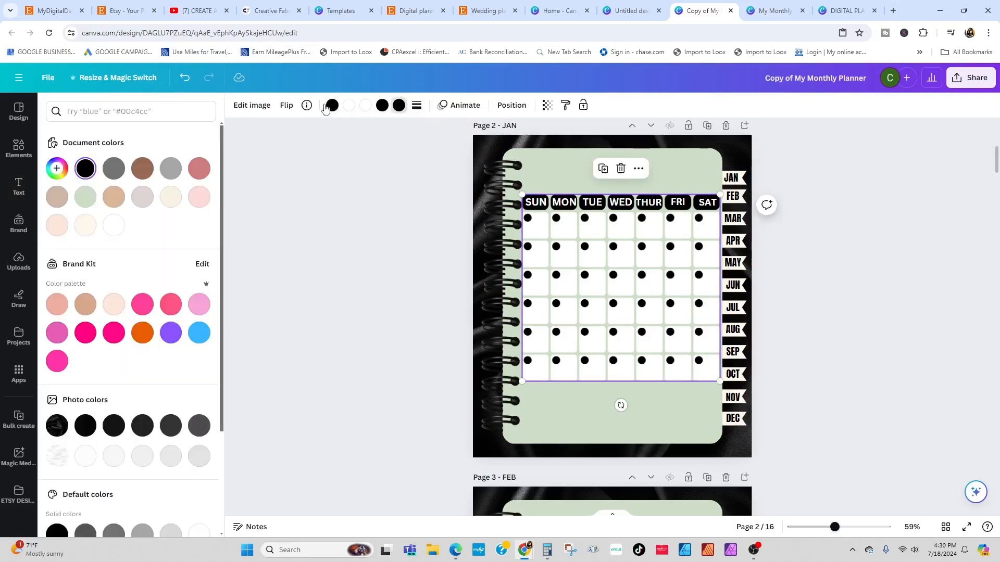
{"action": "left_click", "coordinate": [112, 226]}
{"action": "left_click", "coordinate": [112, 227]}
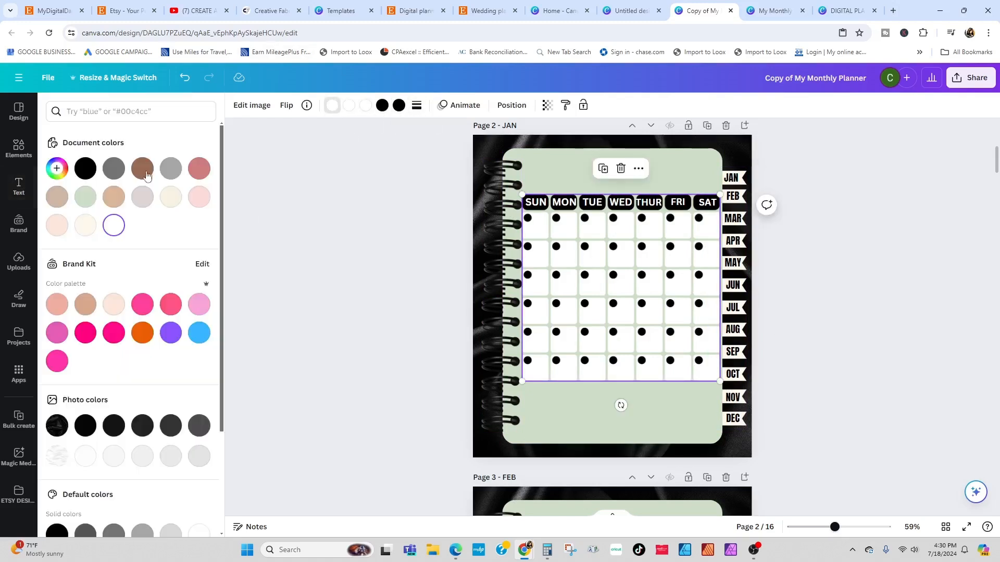
{"action": "left_click", "coordinate": [85, 168]}
{"action": "left_click", "coordinate": [114, 226]}
{"action": "left_click", "coordinate": [114, 227]}
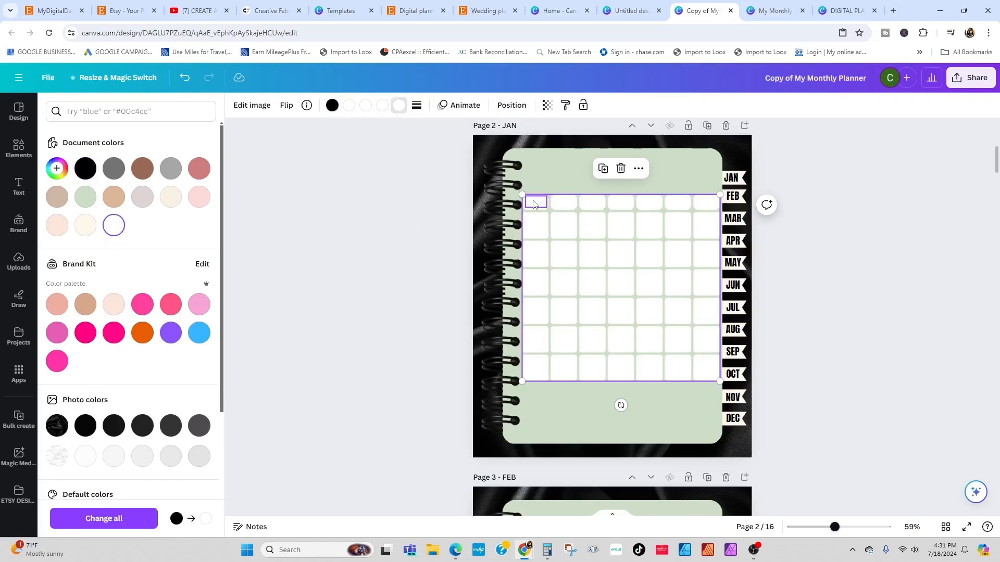
Colour all seven weekday labels, SUN through SAT, black (#000000).
{"action": "left_click", "coordinate": [535, 204]}
{"action": "left_click", "coordinate": [85, 168]}
{"action": "left_click", "coordinate": [564, 202]}
{"action": "left_click", "coordinate": [85, 168]}
{"action": "left_click", "coordinate": [593, 202]}
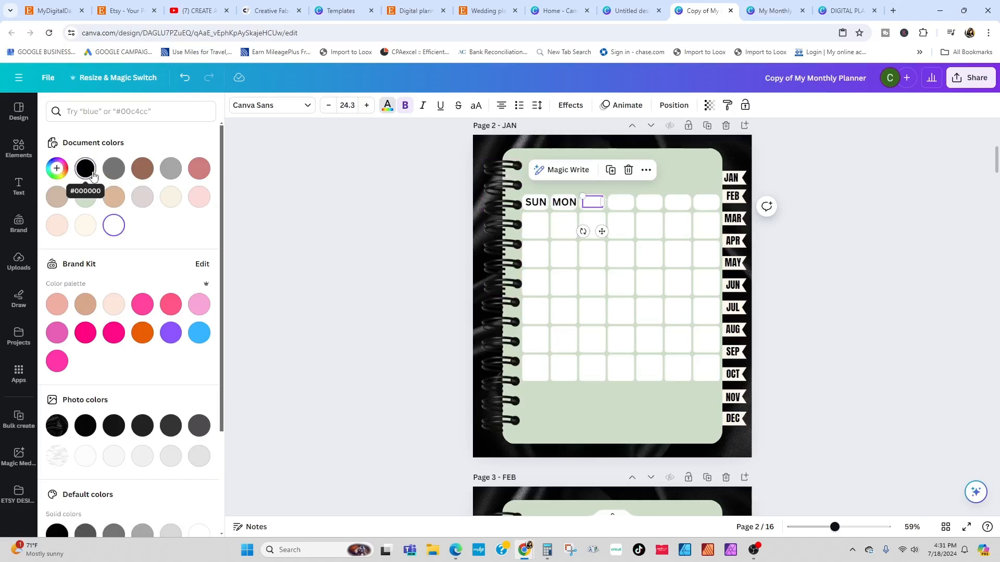
{"action": "left_click", "coordinate": [86, 168]}
{"action": "left_click", "coordinate": [620, 202]}
{"action": "left_click", "coordinate": [85, 168]}
{"action": "left_click", "coordinate": [649, 202]}
{"action": "left_click", "coordinate": [85, 168]}
{"action": "left_click", "coordinate": [678, 202]}
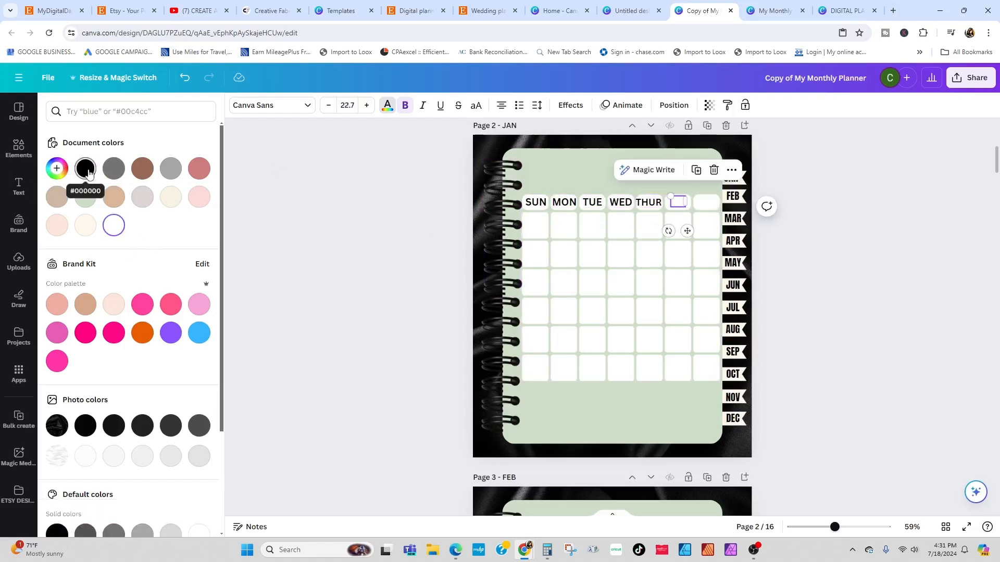
{"action": "left_click", "coordinate": [85, 169]}
{"action": "left_click", "coordinate": [706, 202]}
{"action": "left_click", "coordinate": [86, 168]}
{"action": "left_click", "coordinate": [854, 373]}
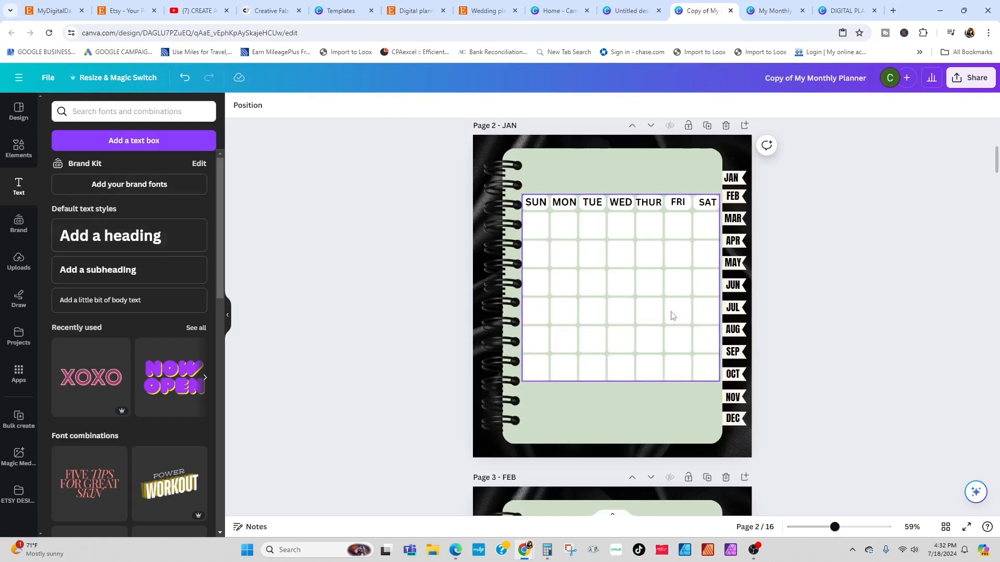
Try the pink five-column graphic from the undated Monthly planner results below the JAN calendar, and delete it.
{"action": "left_click", "coordinate": [16, 154]}
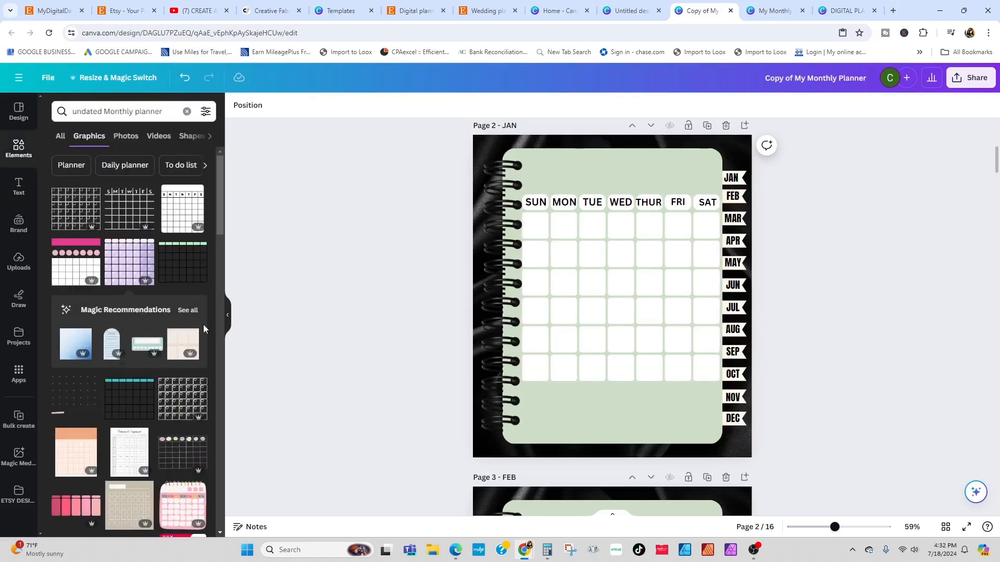
{"action": "scroll", "coordinate": [203, 324], "scroll_direction": "down", "scroll_amount": 3}
{"action": "left_click", "coordinate": [76, 350]}
{"action": "left_click_drag", "start_coordinate": [611, 296], "coordinate": [583, 410]}
{"action": "left_click_drag", "start_coordinate": [640, 386], "coordinate": [646, 384]}
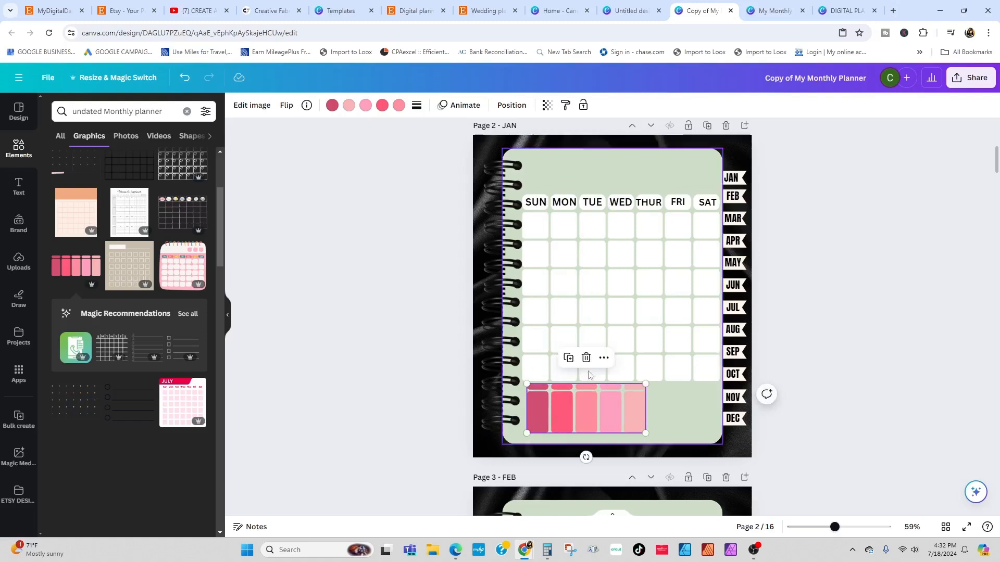
{"action": "left_click", "coordinate": [586, 357]}
Try a recommended lined graphic at reduced size below the JAN calendar, and delete it.
{"action": "left_click", "coordinate": [151, 348]}
{"action": "left_click_drag", "start_coordinate": [612, 296], "coordinate": [597, 383]}
{"action": "left_click_drag", "start_coordinate": [654, 344], "coordinate": [612, 373]}
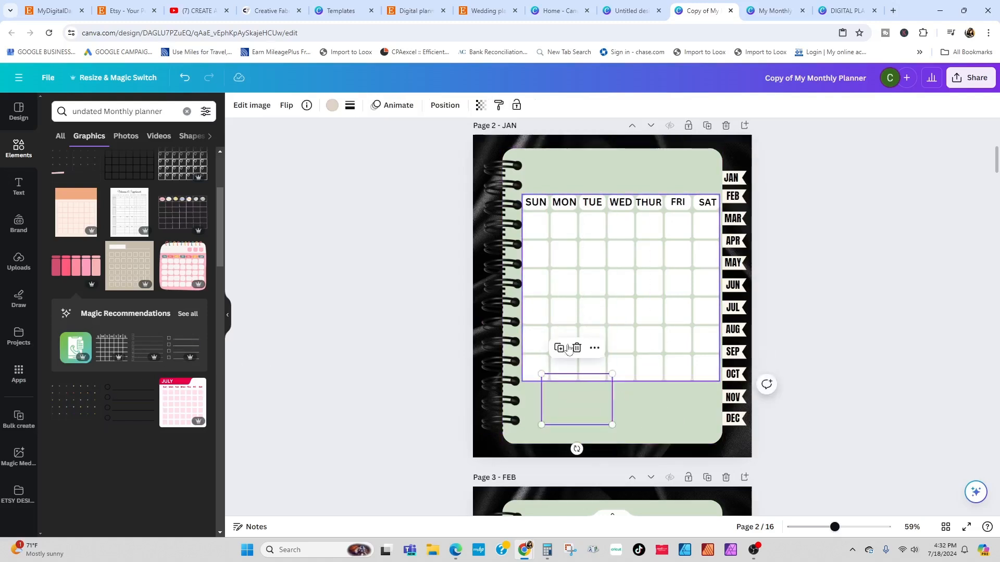
{"action": "left_click", "coordinate": [572, 347]}
{"action": "scroll", "coordinate": [74, 309], "scroll_direction": "up", "scroll_amount": 3}
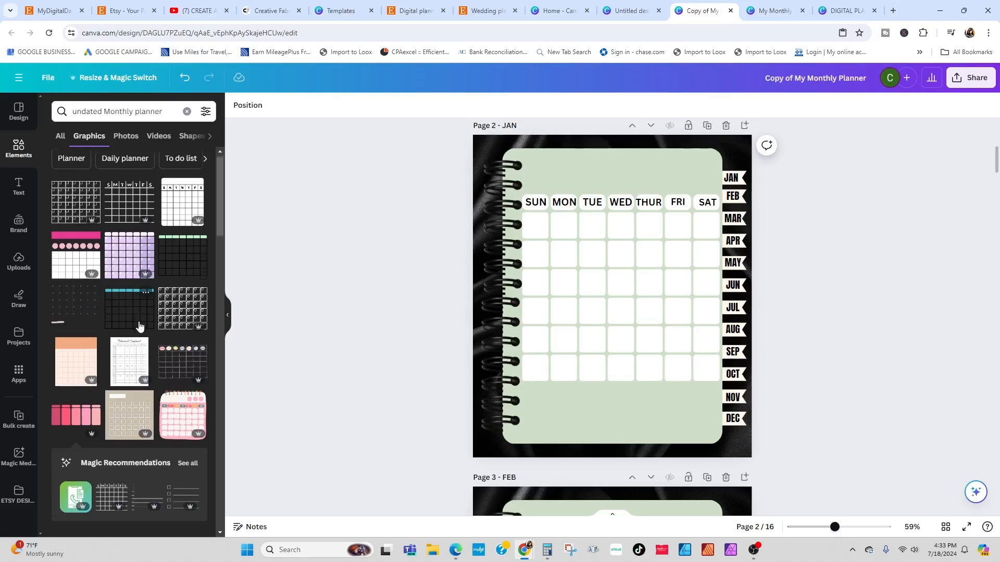
Try two pink lined note graphics side by side below the JAN calendar, and delete them.
{"action": "scroll", "coordinate": [152, 324], "scroll_direction": "down", "scroll_amount": 6}
{"action": "scroll", "coordinate": [161, 366], "scroll_direction": "down", "scroll_amount": 5}
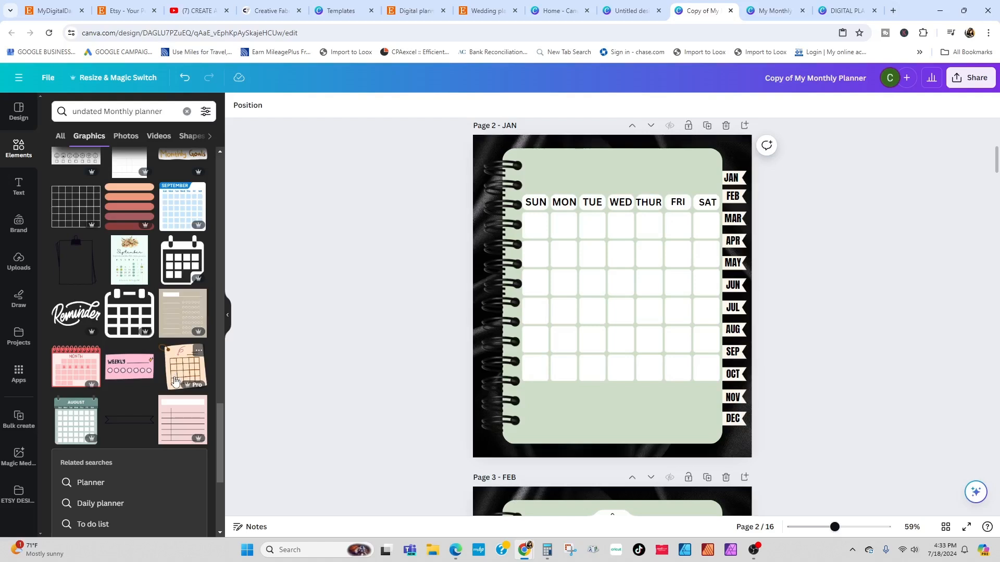
{"action": "left_click_drag", "start_coordinate": [670, 238], "coordinate": [635, 286]}
{"action": "left_click_drag", "start_coordinate": [575, 306], "coordinate": [535, 390]}
{"action": "left_click_drag", "start_coordinate": [593, 364], "coordinate": [606, 410]}
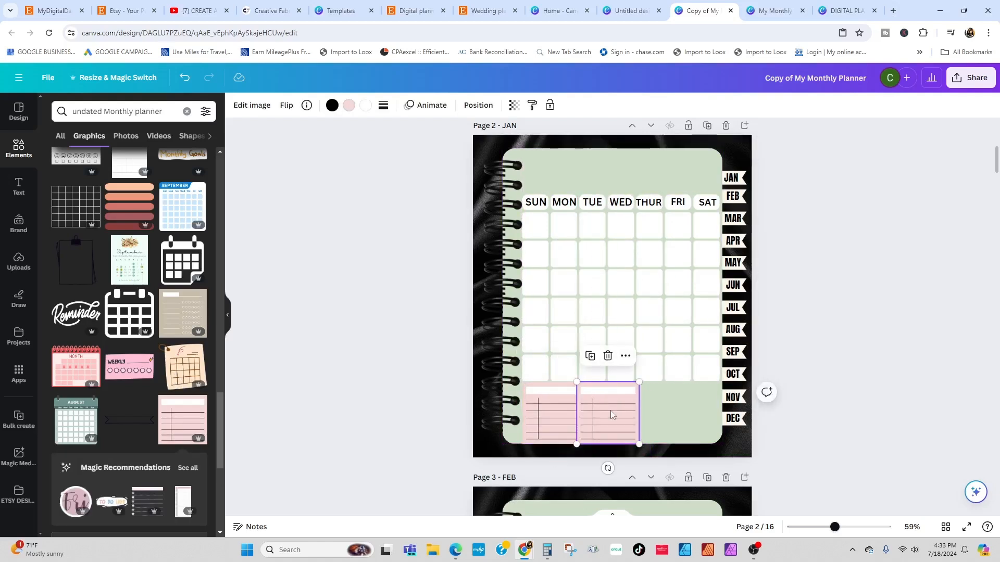
{"action": "key", "text": "Delete"}
Find a cream checklist graphic among the planner results and place it below the JAN calendar grid.
{"action": "scroll", "coordinate": [115, 463], "scroll_direction": "down", "scroll_amount": 10}
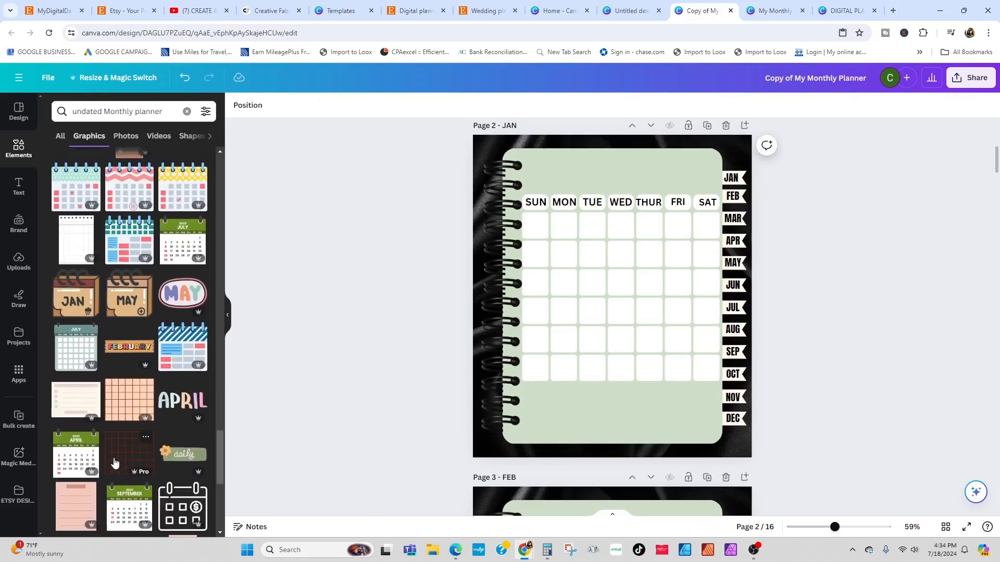
{"action": "scroll", "coordinate": [114, 462], "scroll_direction": "down", "scroll_amount": 3}
{"action": "scroll", "coordinate": [118, 462], "scroll_direction": "down", "scroll_amount": 1}
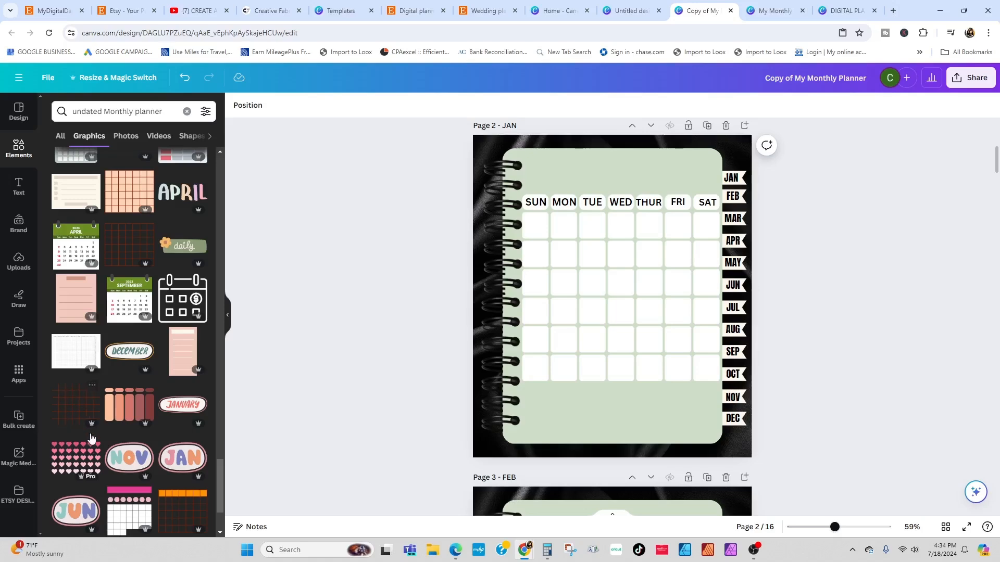
{"action": "scroll", "coordinate": [103, 482], "scroll_direction": "down", "scroll_amount": 15}
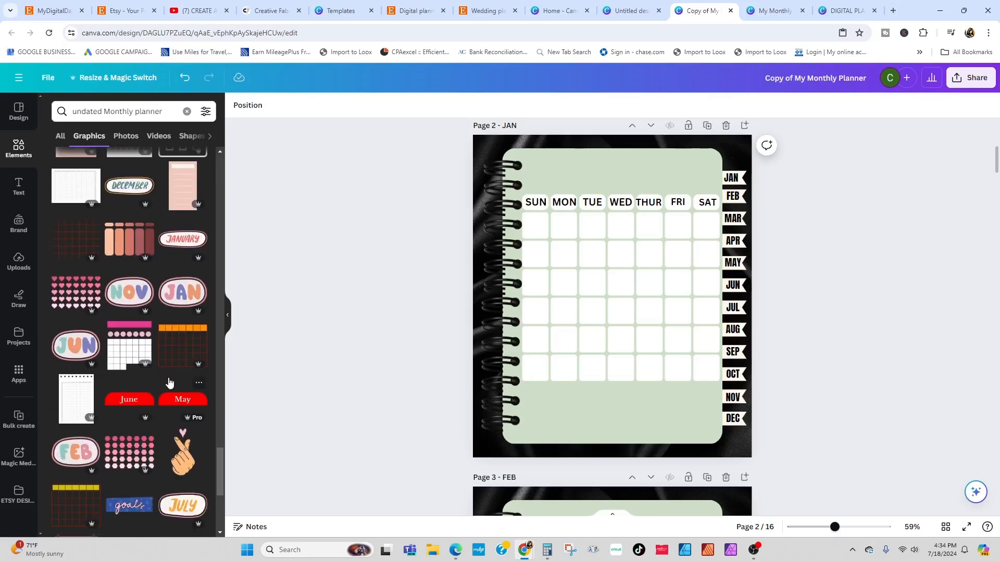
{"action": "scroll", "coordinate": [180, 387], "scroll_direction": "down", "scroll_amount": 3}
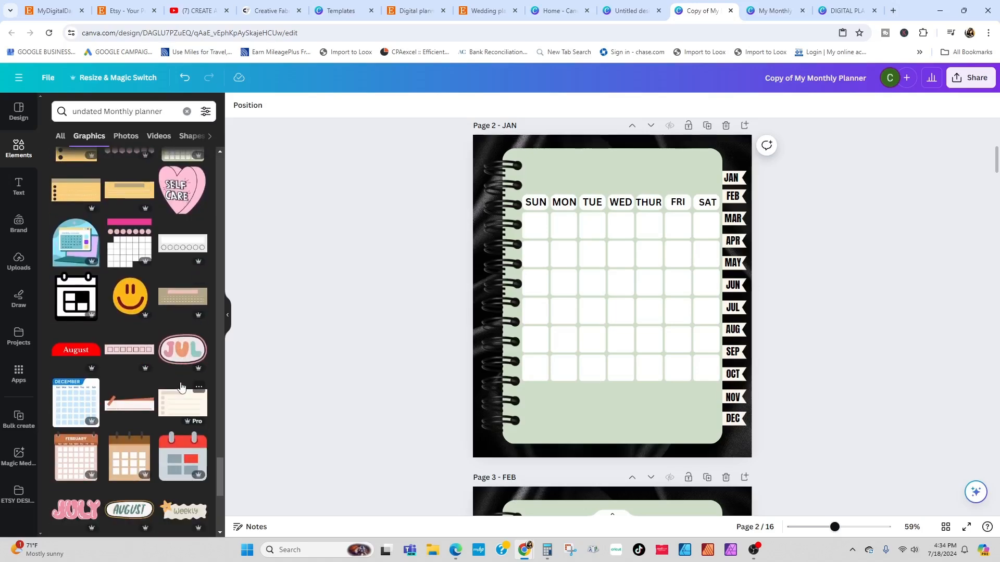
{"action": "left_click_drag", "start_coordinate": [182, 298], "coordinate": [591, 408]}
Colour the checklist graphic's title bar, boxes and lines black and its background #f7f2e4.
{"action": "left_click", "coordinate": [332, 106]}
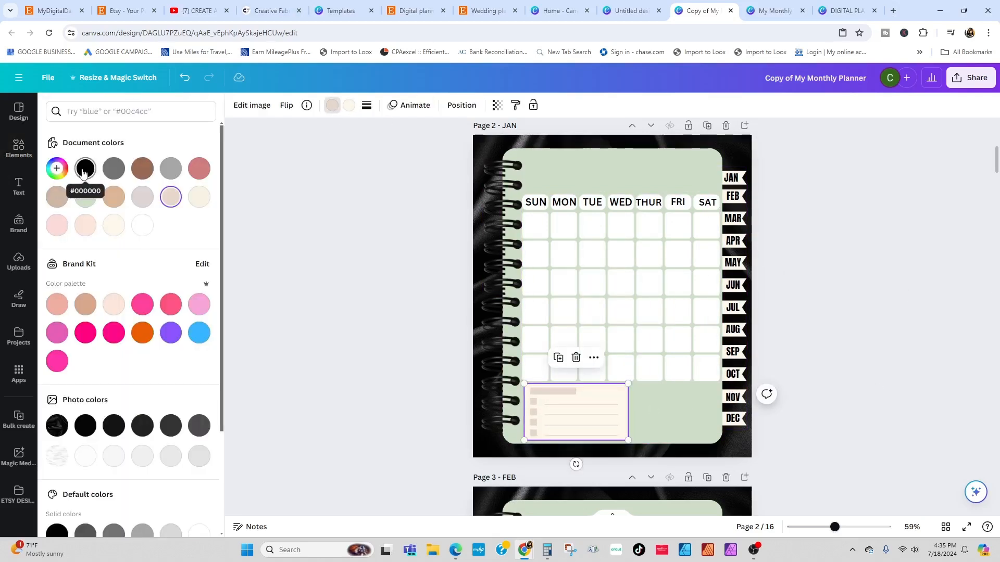
{"action": "left_click", "coordinate": [198, 197]}
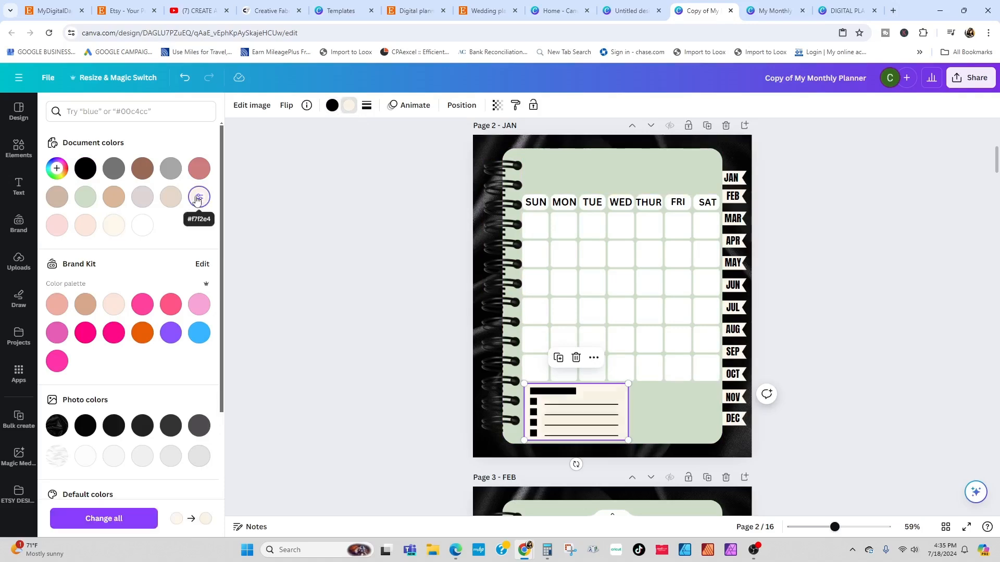
{"action": "left_click", "coordinate": [365, 365]}
{"action": "left_click", "coordinate": [611, 401]}
{"action": "scroll", "coordinate": [941, 282], "scroll_direction": "up", "scroll_amount": 4}
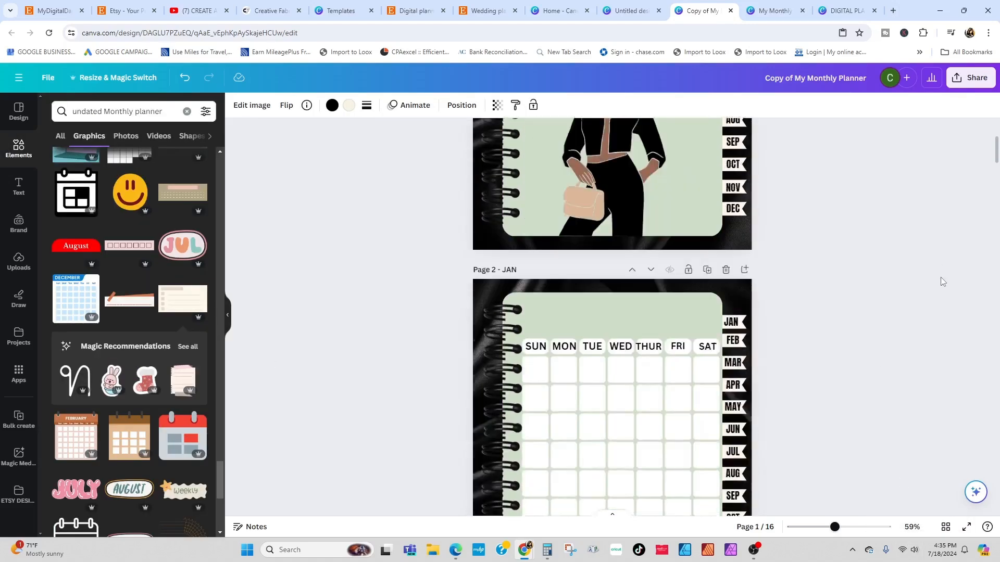
{"action": "scroll", "coordinate": [879, 298], "scroll_direction": "up", "scroll_amount": 3}
{"action": "scroll", "coordinate": [879, 299], "scroll_direction": "down", "scroll_amount": 8}
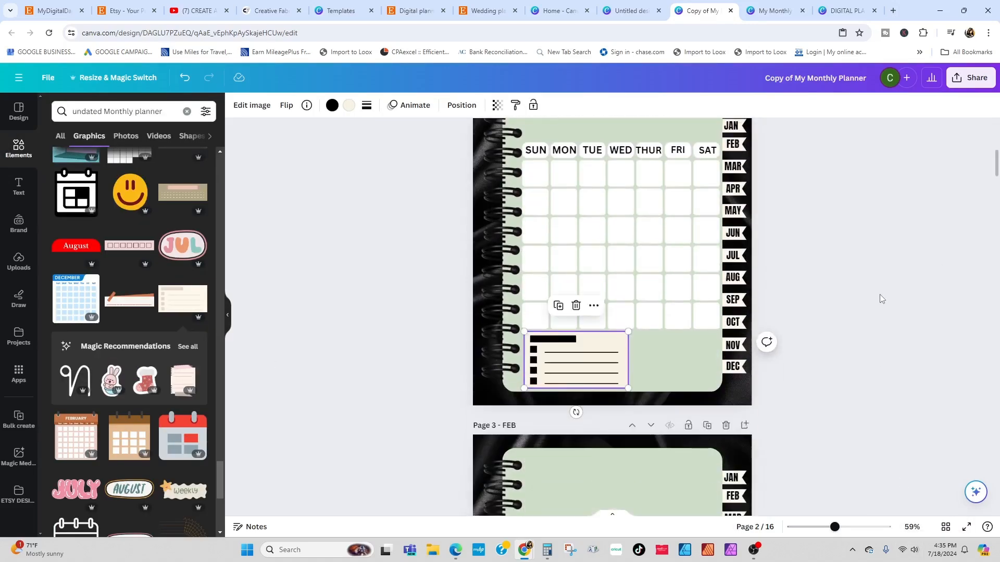
{"action": "left_click", "coordinate": [576, 360]}
{"action": "left_click", "coordinate": [879, 332]}
{"action": "scroll", "coordinate": [880, 333], "scroll_direction": "up", "scroll_amount": 2}
{"action": "scroll", "coordinate": [880, 333], "scroll_direction": "down", "scroll_amount": 1}
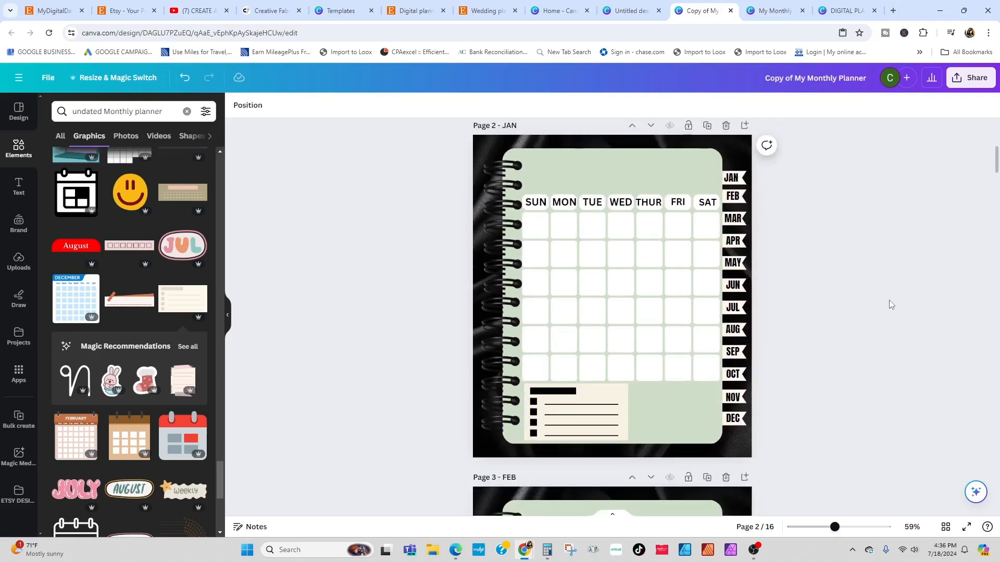
Add a "January" text heading above the weekday row and set its font to Chubby Regular.
{"action": "type", "text": "tJa"}
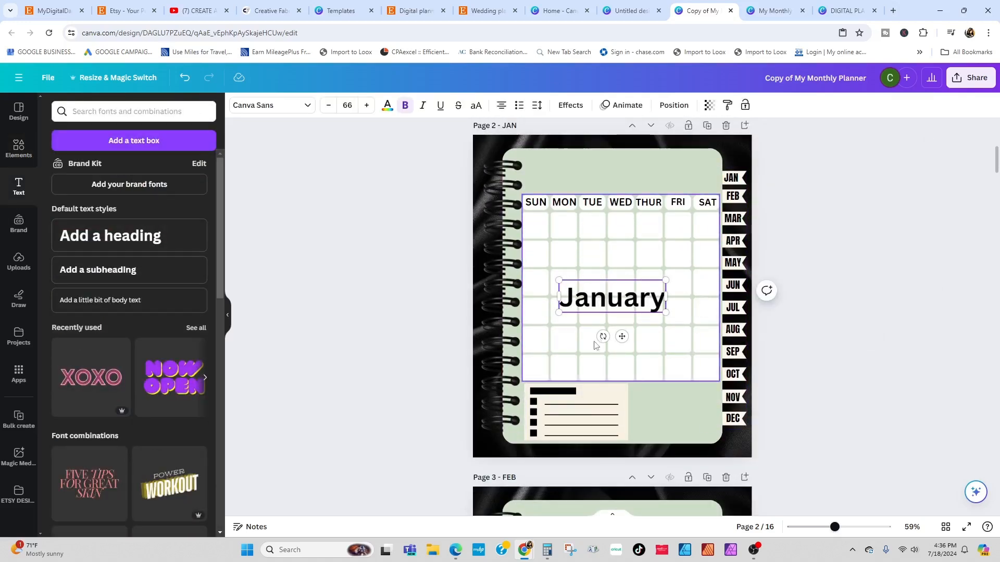
{"action": "left_click_drag", "start_coordinate": [621, 336], "coordinate": [591, 215]}
{"action": "left_click", "coordinate": [292, 106]}
{"action": "scroll", "coordinate": [104, 281], "scroll_direction": "up", "scroll_amount": 3}
{"action": "left_click", "coordinate": [89, 292]}
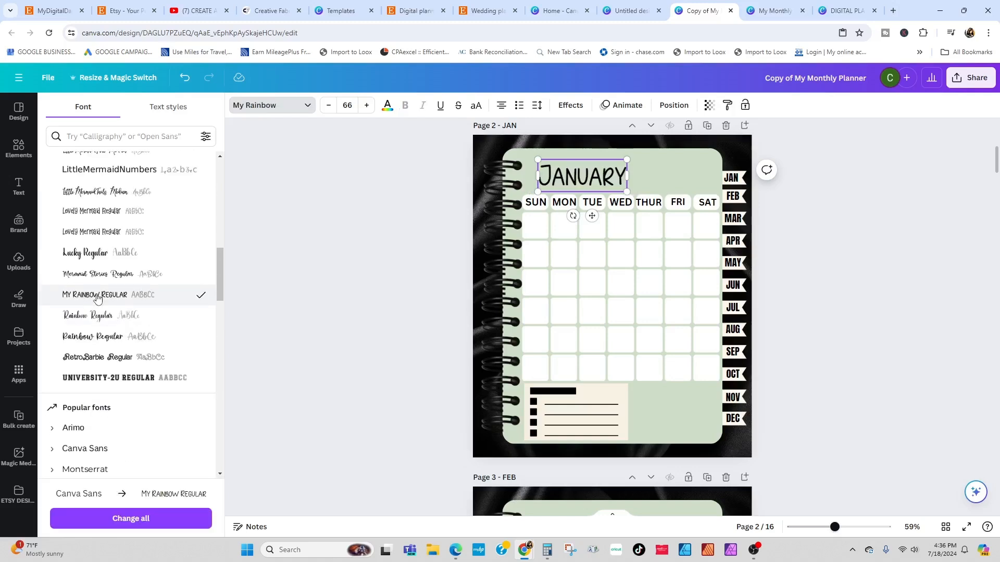
{"action": "left_click", "coordinate": [84, 252]}
{"action": "scroll", "coordinate": [96, 250], "scroll_direction": "up", "scroll_amount": 3}
{"action": "left_click", "coordinate": [97, 247]}
Tilt the January heading slightly counterclockwise and enlarge it to a font size of about 76.1.
{"action": "left_click_drag", "start_coordinate": [573, 216], "coordinate": [603, 241]}
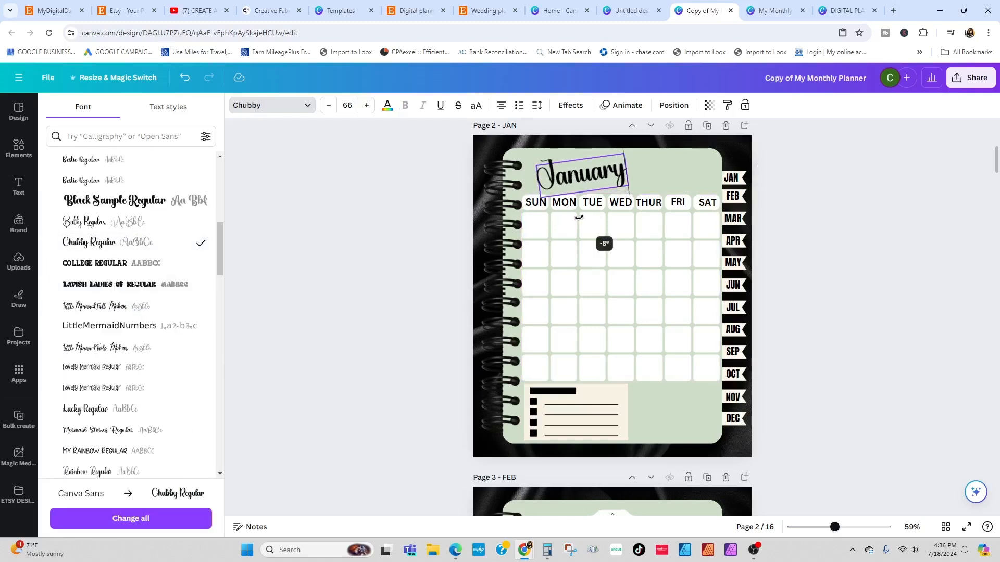
{"action": "left_click_drag", "start_coordinate": [625, 190], "coordinate": [646, 180]}
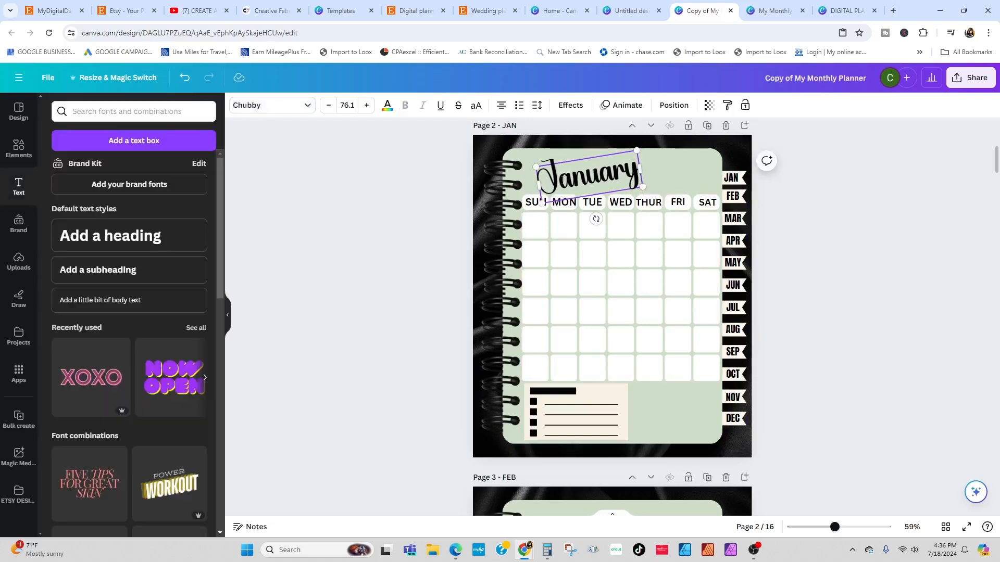
{"action": "left_click", "coordinate": [755, 212]}
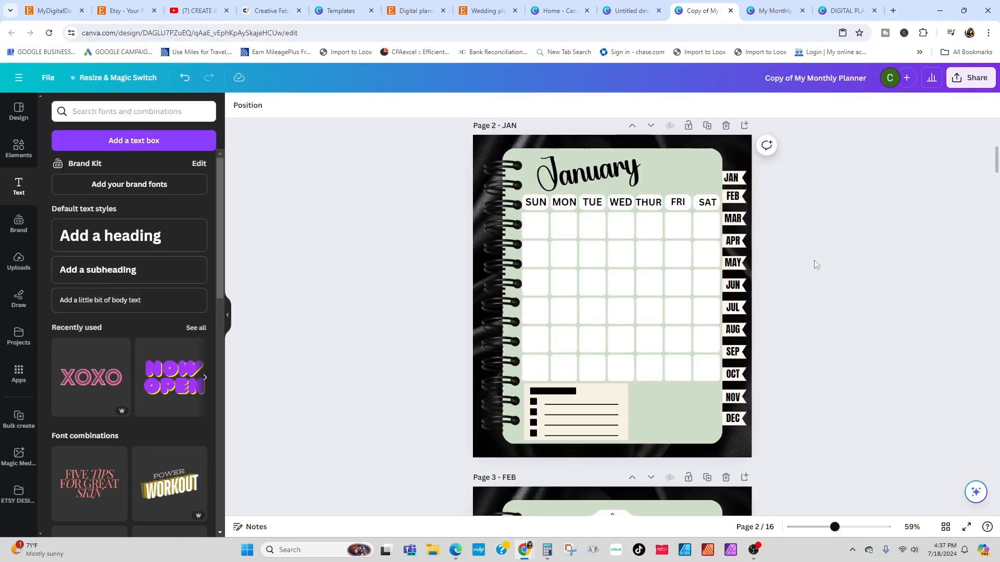
Try a copy of the cover page's flower graphic beside the January heading, and delete it.
{"action": "scroll", "coordinate": [833, 268], "scroll_direction": "up", "scroll_amount": 4}
{"action": "scroll", "coordinate": [922, 333], "scroll_direction": "down", "scroll_amount": 3}
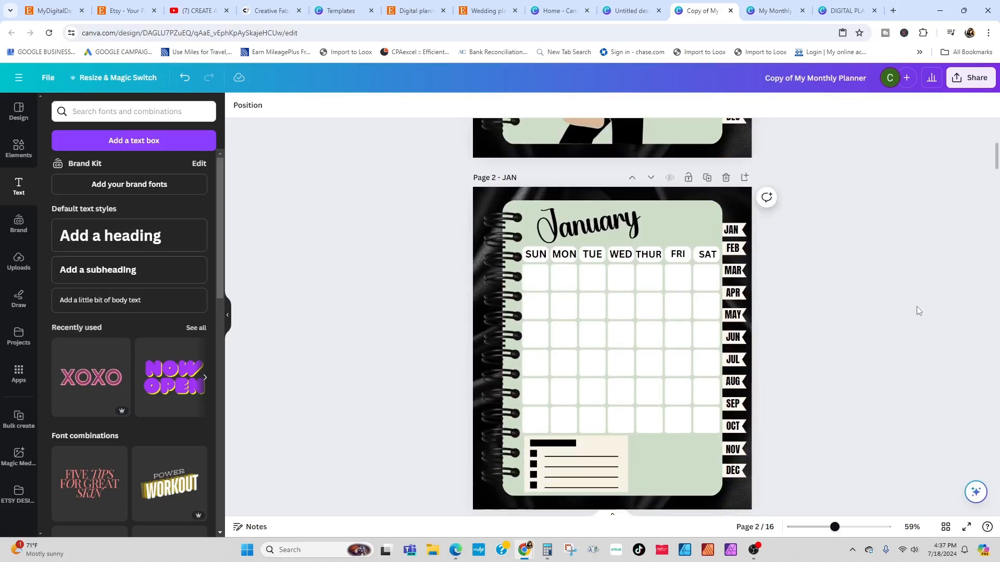
{"action": "scroll", "coordinate": [918, 310], "scroll_direction": "up", "scroll_amount": 6}
{"action": "left_click", "coordinate": [676, 204]}
{"action": "key", "text": "ctrl+c"}
{"action": "scroll", "coordinate": [692, 512], "scroll_direction": "down", "scroll_amount": 4}
{"action": "key", "text": "ctrl+v"}
{"action": "left_click_drag", "start_coordinate": [668, 341], "coordinate": [676, 327]}
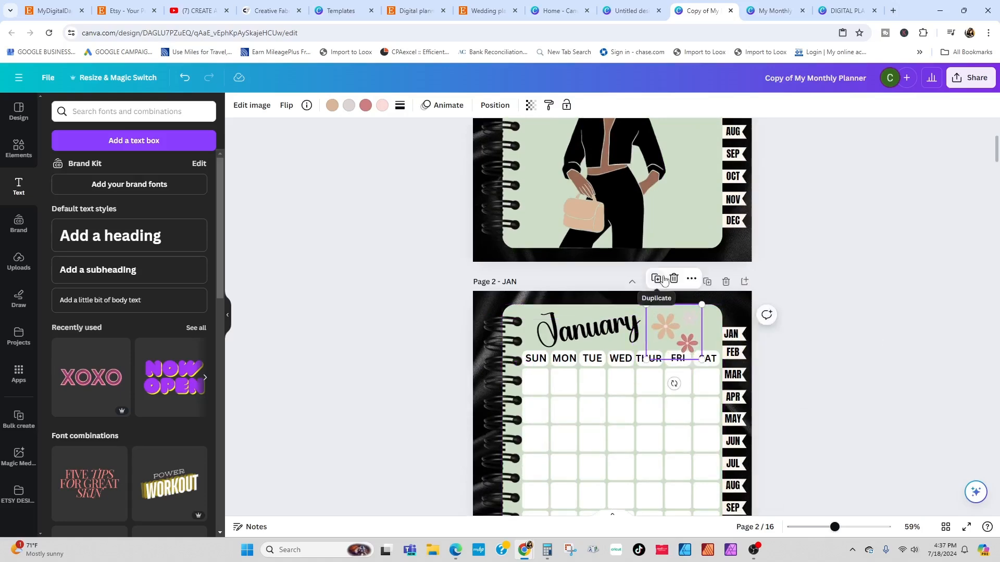
{"action": "left_click", "coordinate": [673, 278]}
Search the design elements for "heart".
{"action": "left_click", "coordinate": [19, 148]}
{"action": "left_click", "coordinate": [125, 111]}
{"action": "type", "text": "hear"}
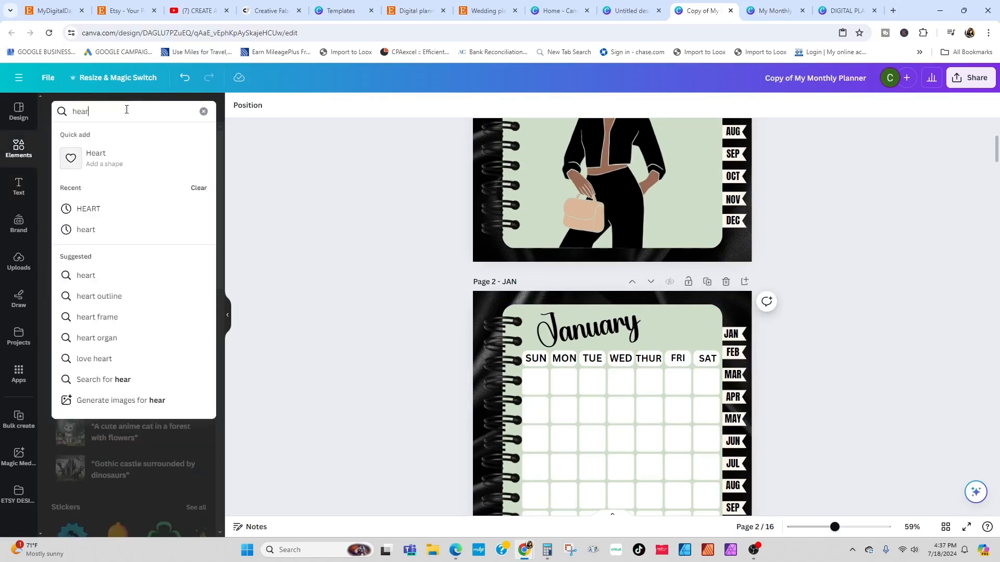
{"action": "type", "text": "t"}
{"action": "key", "text": "Return"}
Add the black hand-drawn heart outline, shrink it, and place it slightly tilted beside the January heading.
{"action": "left_click", "coordinate": [111, 293]}
{"action": "left_click_drag", "start_coordinate": [667, 398], "coordinate": [605, 463]}
{"action": "scroll", "coordinate": [616, 471], "scroll_direction": "down", "scroll_amount": 2}
{"action": "left_click_drag", "start_coordinate": [579, 383], "coordinate": [669, 228]}
{"action": "left_click_drag", "start_coordinate": [670, 276], "coordinate": [687, 242]}
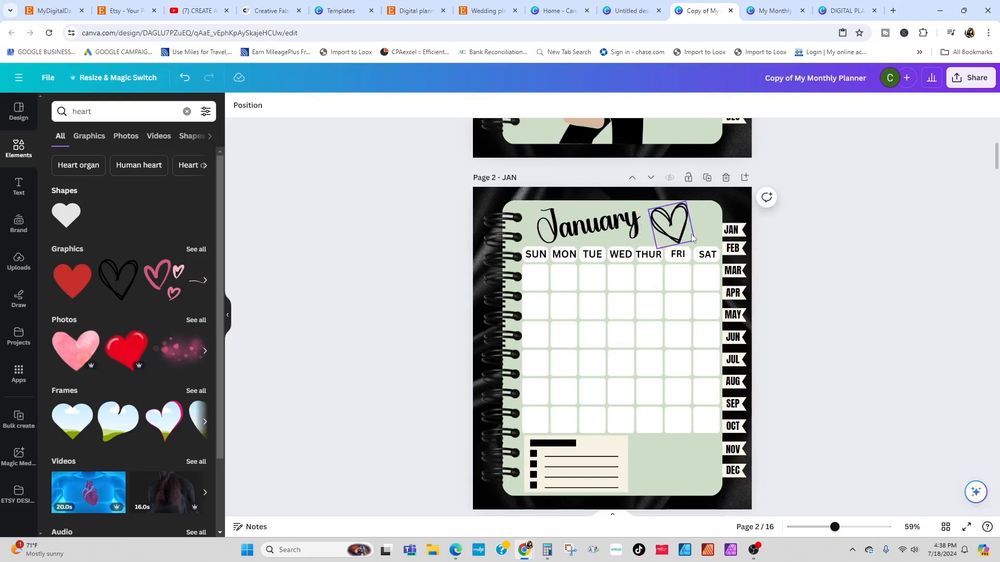
{"action": "left_click", "coordinate": [536, 254]}
{"action": "left_click", "coordinate": [707, 255]}
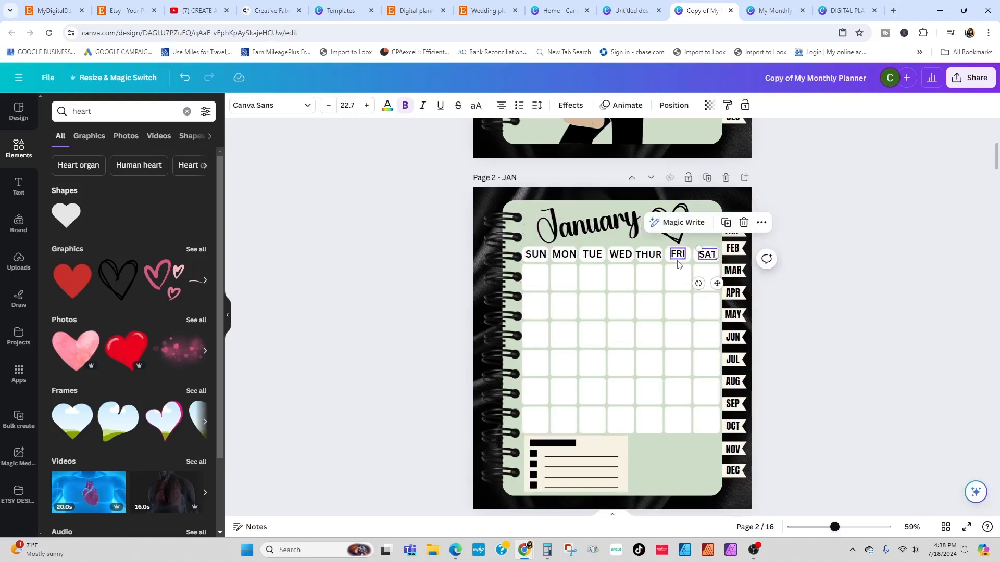
{"action": "left_click", "coordinate": [677, 254], "text": "shift"}
{"action": "left_click", "coordinate": [649, 255], "text": "shift"}
{"action": "left_click", "coordinate": [859, 248]}
Group the weekday labels with the calendar grid on the January page, and select the January heading together with its heart.
{"action": "left_click", "coordinate": [535, 254]}
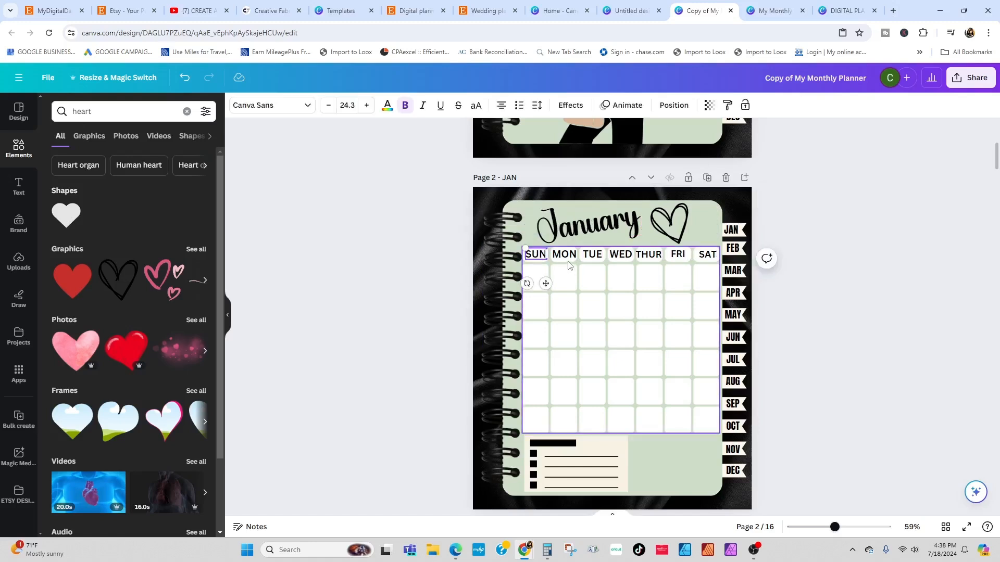
{"action": "left_click", "coordinate": [704, 260], "text": "shift"}
{"action": "key", "text": "ctrl+g"}
{"action": "left_click", "coordinate": [665, 346], "text": "shift"}
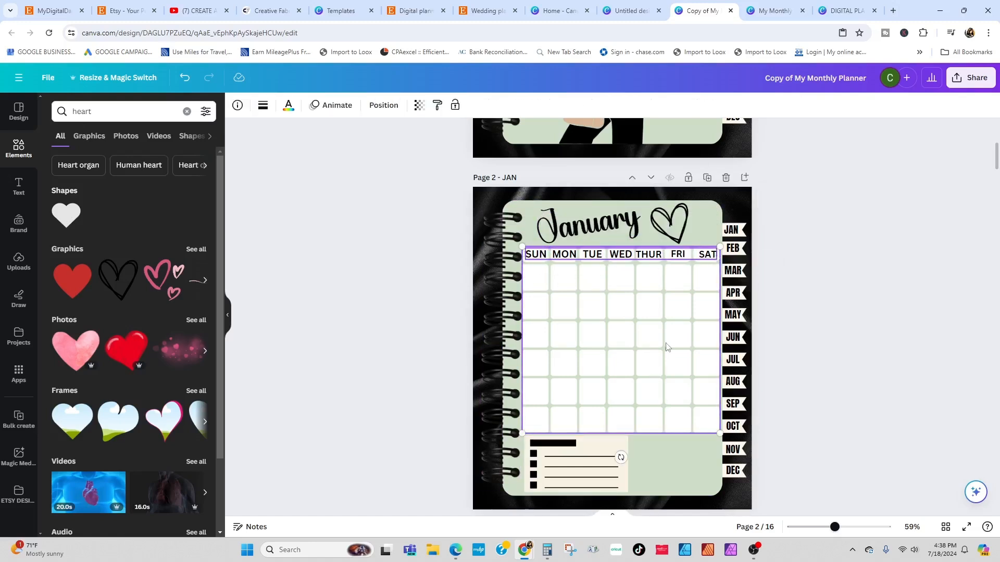
{"action": "key", "text": "ctrl+g"}
{"action": "left_click", "coordinate": [670, 225]}
{"action": "left_click", "coordinate": [625, 229], "text": "shift"}
{"action": "left_click", "coordinate": [643, 467]}
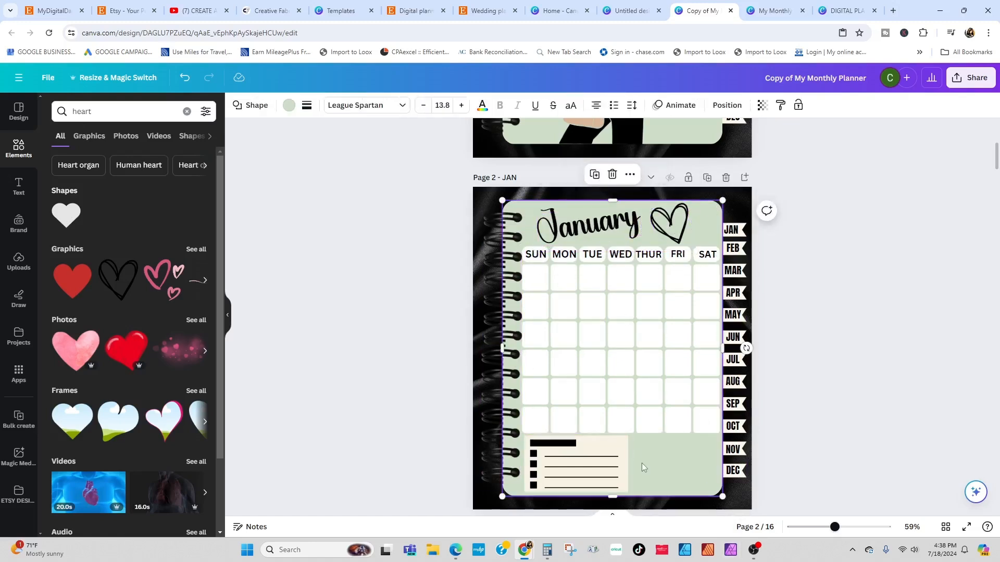
Add a subheading text box reading NOTE to the January page.
{"action": "left_click", "coordinate": [19, 190]}
{"action": "left_click", "coordinate": [129, 236]}
{"action": "left_click", "coordinate": [635, 371]}
{"action": "key", "text": "ctrl+z"}
{"action": "left_click", "coordinate": [128, 270]}
{"action": "type", "text": "NOTE"}
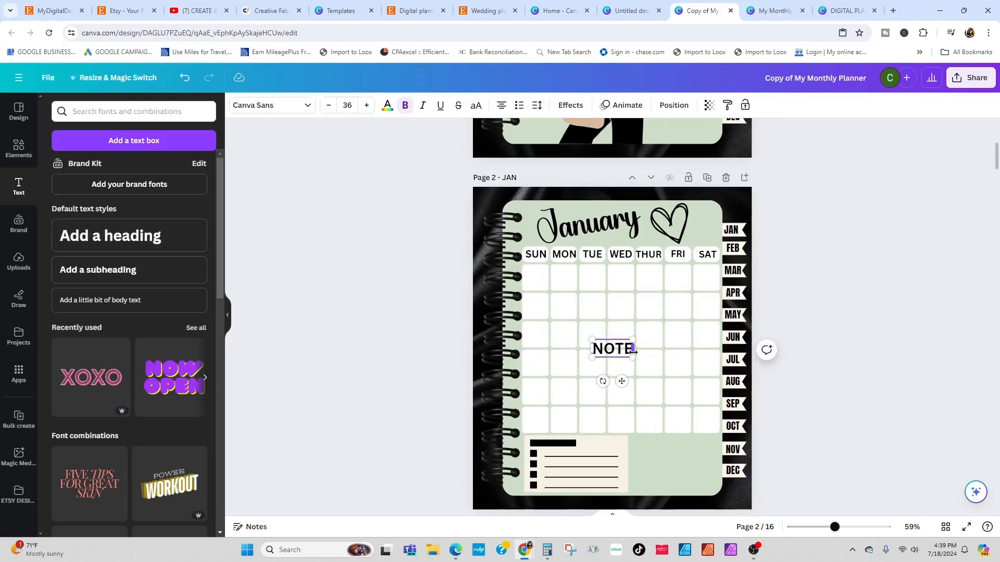
Style the NOTE text in white Anton and move it onto the black title bar of the checklist.
{"action": "left_click", "coordinate": [272, 105]}
{"action": "left_click", "coordinate": [99, 469]}
{"action": "left_click_drag", "start_coordinate": [616, 381], "coordinate": [563, 471]}
{"action": "left_click", "coordinate": [387, 105]}
{"action": "left_click", "coordinate": [85, 197]}
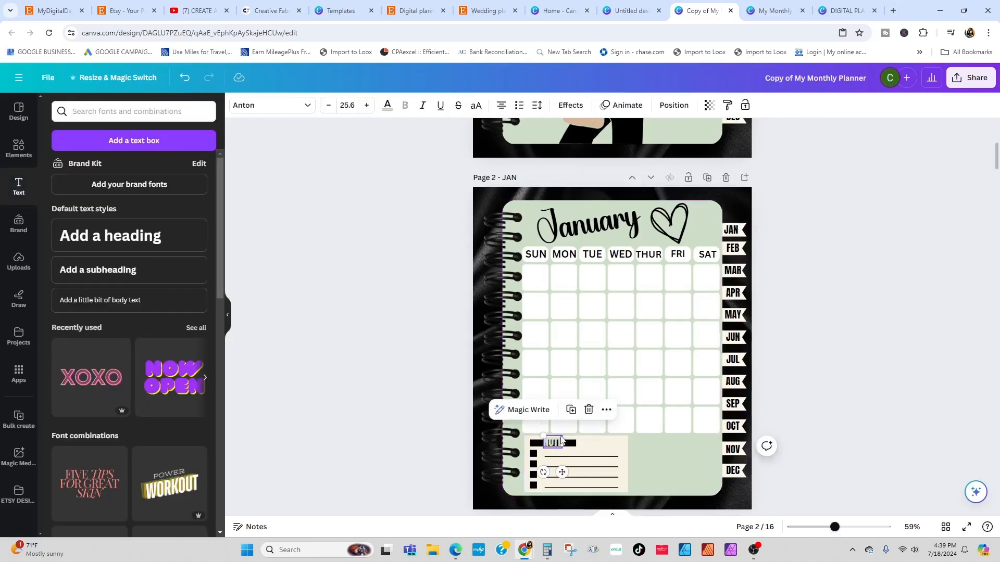
Shrink the NOTE label to a font size of about 20.2 so it fits inside the checklist's black title bar.
{"action": "left_click_drag", "start_coordinate": [543, 435], "coordinate": [547, 438]}
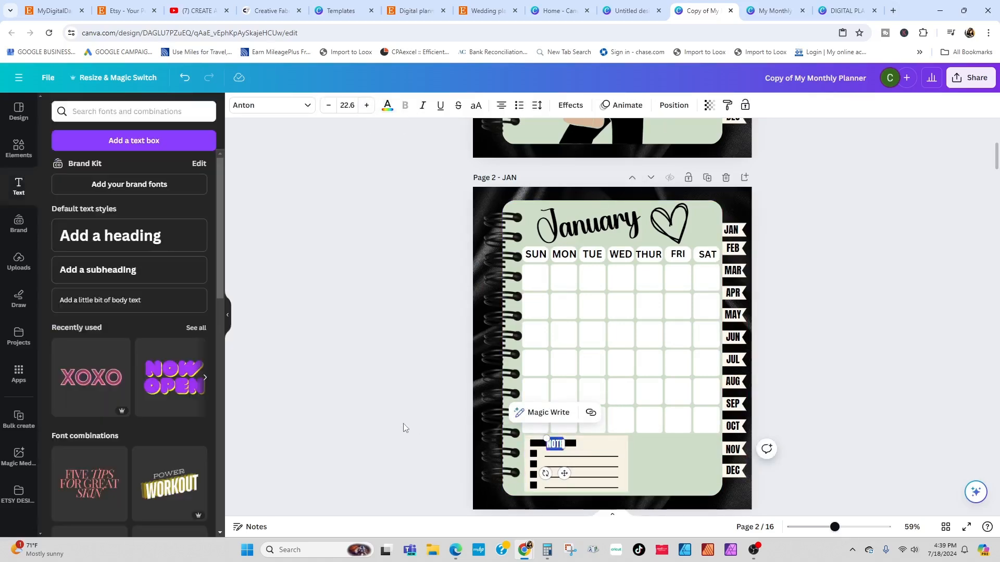
{"action": "left_click", "coordinate": [522, 441]}
{"action": "left_click", "coordinate": [561, 444]}
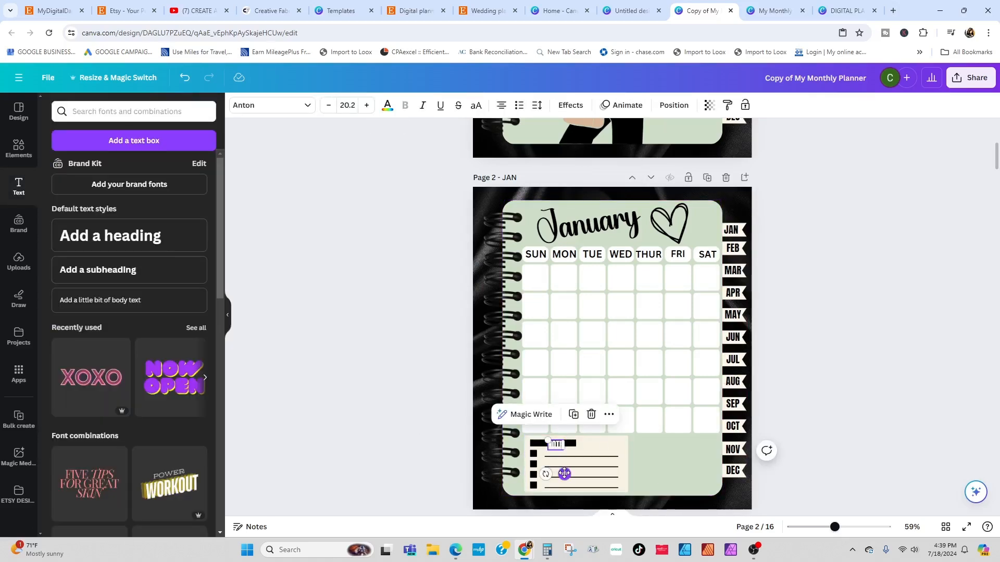
{"action": "left_click", "coordinate": [844, 401]}
{"action": "left_click_drag", "start_coordinate": [834, 527], "coordinate": [837, 527]}
Change the NOTE label's font to League Spartan and adjust its position on the black title bar.
{"action": "left_click", "coordinate": [547, 455]}
{"action": "left_click", "coordinate": [292, 106]}
{"action": "left_click", "coordinate": [87, 448]}
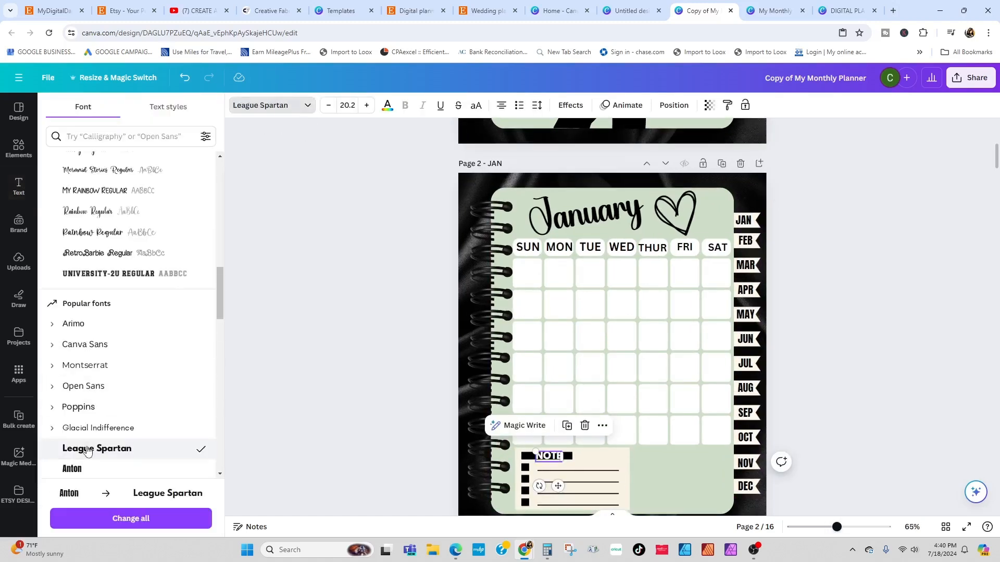
{"action": "left_click", "coordinate": [908, 237]}
{"action": "scroll", "coordinate": [911, 229], "scroll_direction": "down", "scroll_amount": 1}
{"action": "left_click", "coordinate": [552, 408]}
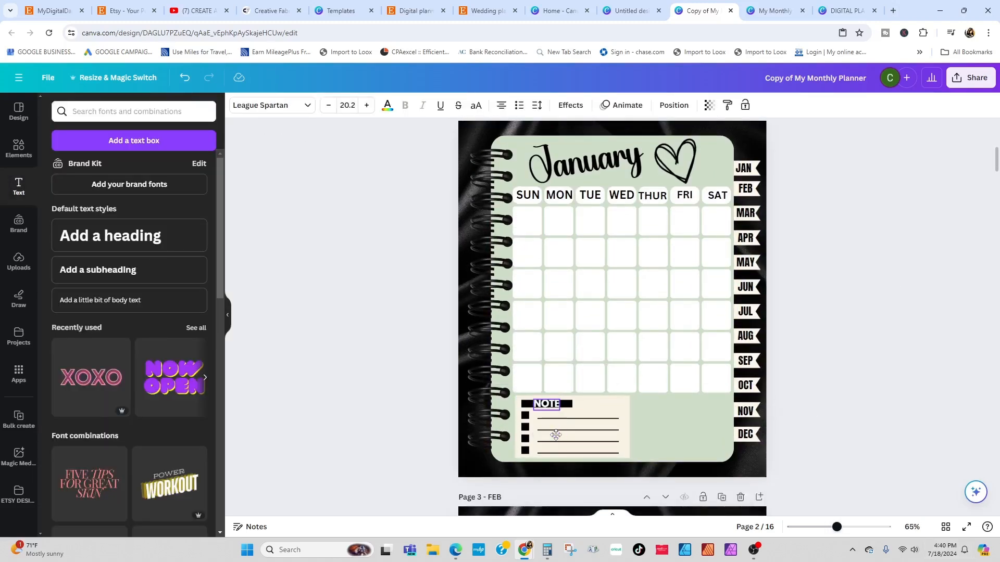
{"action": "left_click", "coordinate": [817, 281]}
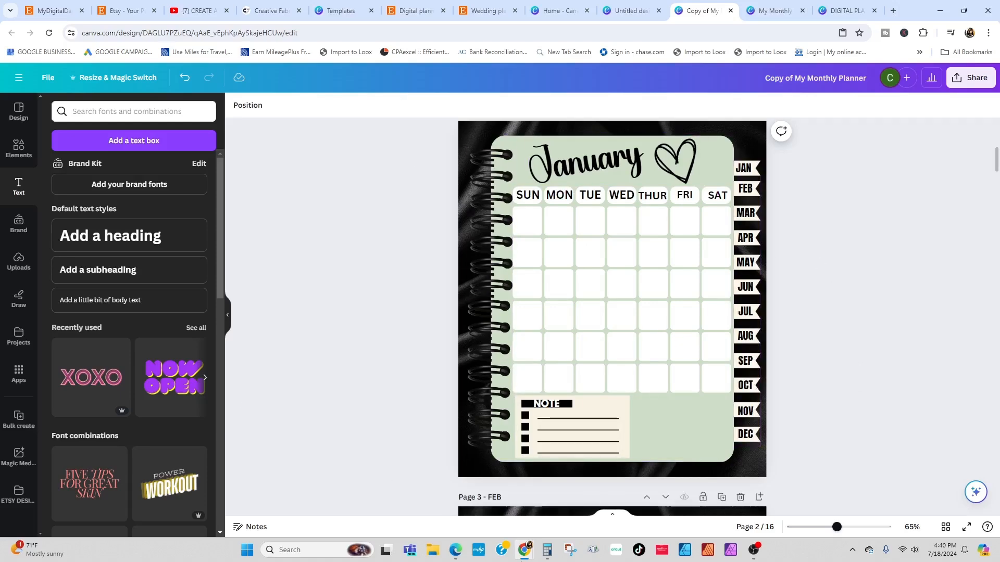
Group the January page's heading, heart, calendar and NOTE checklist into one group and copy it.
{"action": "left_click", "coordinate": [611, 166]}
{"action": "left_click", "coordinate": [662, 313], "text": "shift"}
{"action": "left_click", "coordinate": [577, 422], "text": "shift"}
{"action": "scroll", "coordinate": [569, 302], "scroll_direction": "up", "scroll_amount": 1}
{"action": "left_click", "coordinate": [572, 160]}
{"action": "scroll", "coordinate": [573, 167], "scroll_direction": "down", "scroll_amount": 1}
{"action": "right_click", "coordinate": [667, 229]}
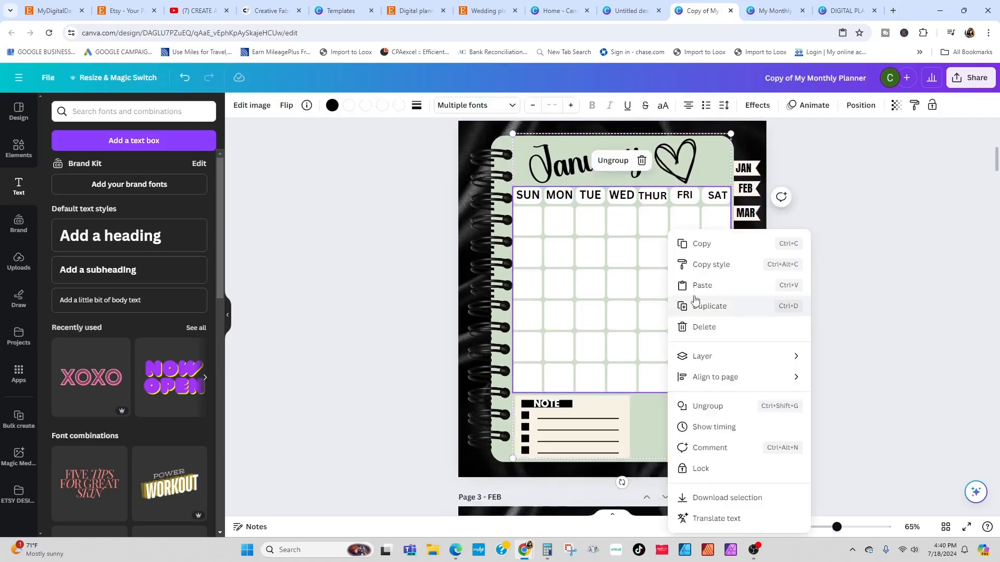
{"action": "left_click", "coordinate": [695, 244]}
Paste the copied calendar layout onto the FEB, MAR, APR and MAY pages.
{"action": "scroll", "coordinate": [588, 313], "scroll_direction": "down", "scroll_amount": 6}
{"action": "right_click", "coordinate": [563, 297]}
{"action": "left_click", "coordinate": [598, 285]}
{"action": "right_click", "coordinate": [560, 317]}
{"action": "left_click", "coordinate": [598, 286]}
{"action": "right_click", "coordinate": [589, 352]}
{"action": "left_click", "coordinate": [609, 286]}
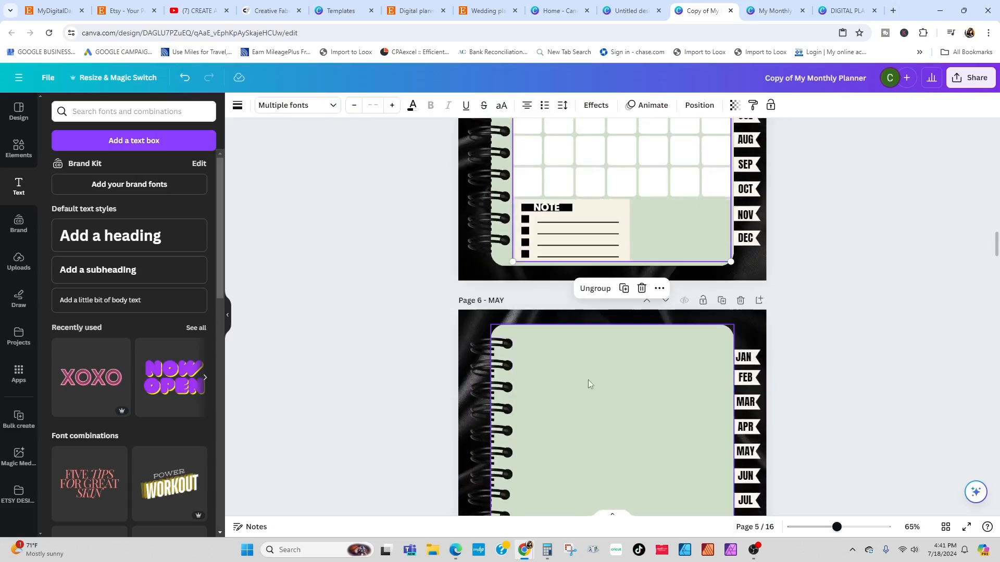
{"action": "right_click", "coordinate": [589, 381]}
{"action": "left_click", "coordinate": [622, 286]}
Paste the copied calendar layout onto the JUN, JUL and AUG pages.
{"action": "scroll", "coordinate": [812, 333], "scroll_direction": "down", "scroll_amount": 6}
{"action": "right_click", "coordinate": [554, 365]}
{"action": "left_click", "coordinate": [595, 287]}
{"action": "scroll", "coordinate": [812, 409], "scroll_direction": "down", "scroll_amount": 9}
{"action": "right_click", "coordinate": [564, 333]}
{"action": "left_click", "coordinate": [609, 289]}
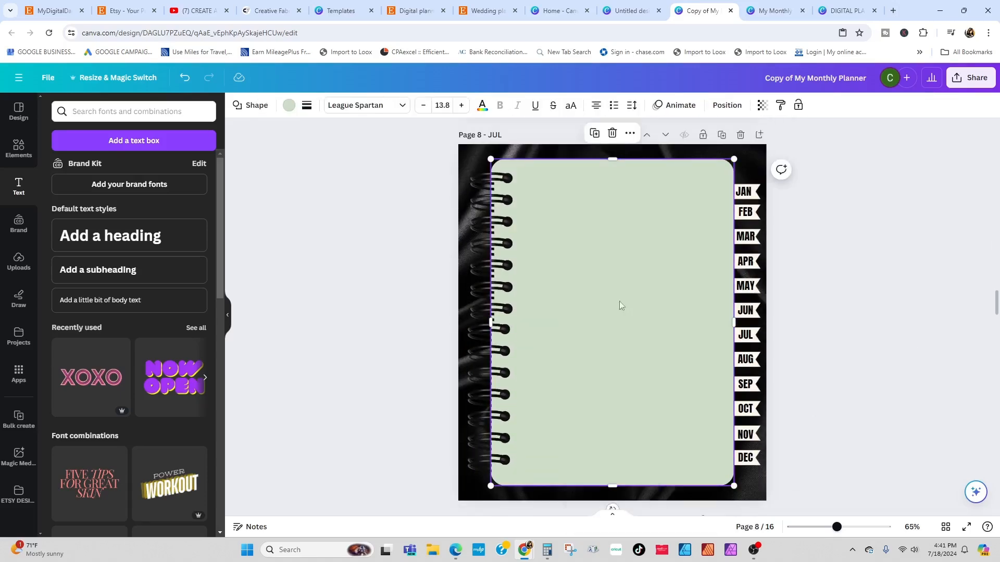
{"action": "scroll", "coordinate": [620, 307], "scroll_direction": "down", "scroll_amount": 8}
{"action": "right_click", "coordinate": [583, 342]}
{"action": "left_click", "coordinate": [609, 286]}
Paste the copied calendar layout onto the SEP, OCT, NOV and DEC pages.
{"action": "scroll", "coordinate": [833, 308], "scroll_direction": "down", "scroll_amount": 5}
{"action": "right_click", "coordinate": [588, 339]}
{"action": "left_click", "coordinate": [615, 286]}
{"action": "right_click", "coordinate": [594, 333]}
{"action": "left_click", "coordinate": [617, 286]}
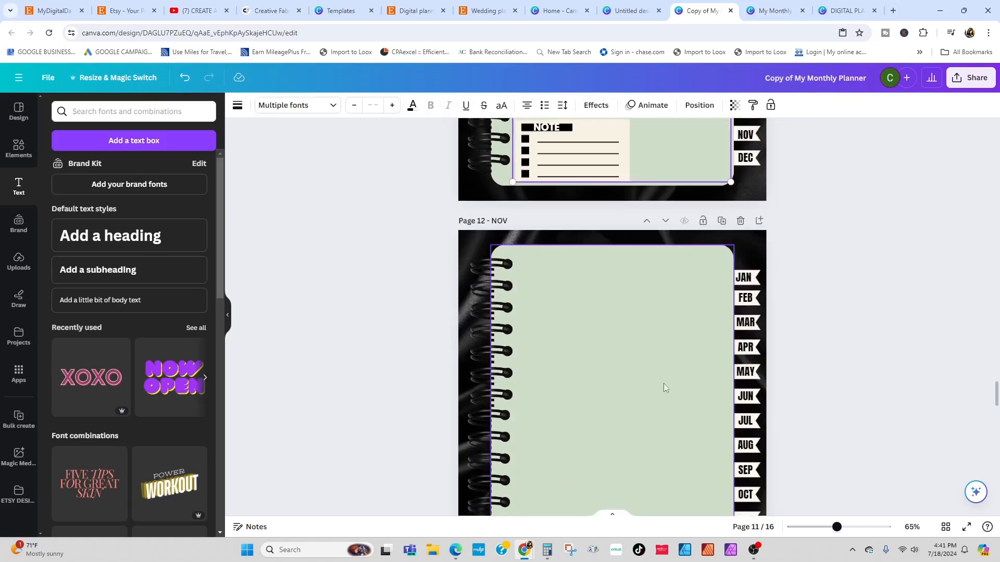
{"action": "right_click", "coordinate": [664, 383]}
{"action": "left_click", "coordinate": [692, 286]}
{"action": "scroll", "coordinate": [611, 368], "scroll_direction": "down", "scroll_amount": 6}
{"action": "right_click", "coordinate": [610, 368]}
{"action": "left_click", "coordinate": [638, 286]}
{"action": "left_click", "coordinate": [901, 321]}
Change the heading on the FEB page to February.
{"action": "scroll", "coordinate": [902, 321], "scroll_direction": "up", "scroll_amount": 20}
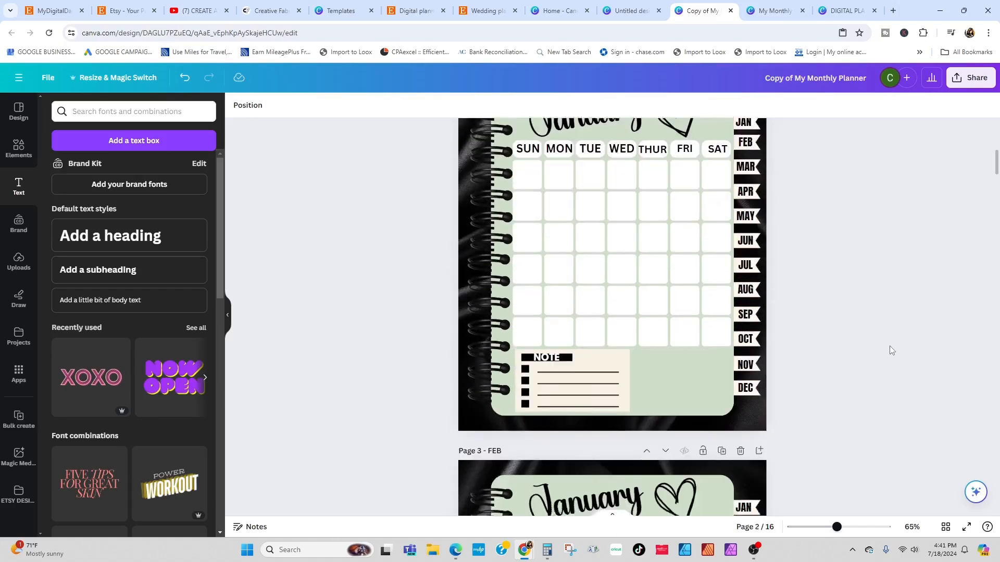
{"action": "scroll", "coordinate": [568, 342], "scroll_direction": "down", "scroll_amount": 3}
{"action": "double_click", "coordinate": [567, 342]}
{"action": "type", "text": "Febr"}
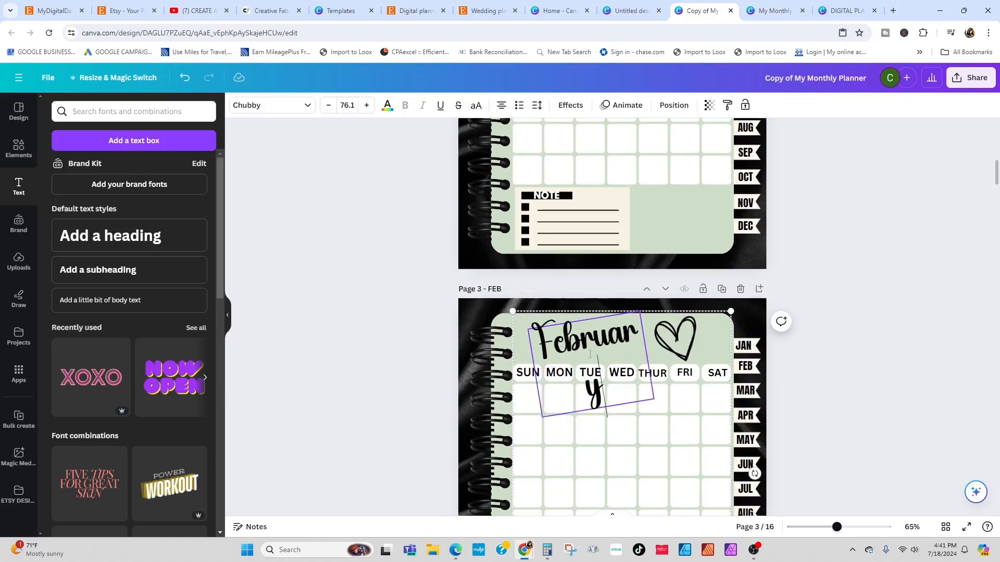
Ungroup the FEB page layout, widen the February heading to fit on one line and enlarge it to a font size of about 80.2.
{"action": "left_click", "coordinate": [663, 336]}
{"action": "left_click", "coordinate": [618, 286]}
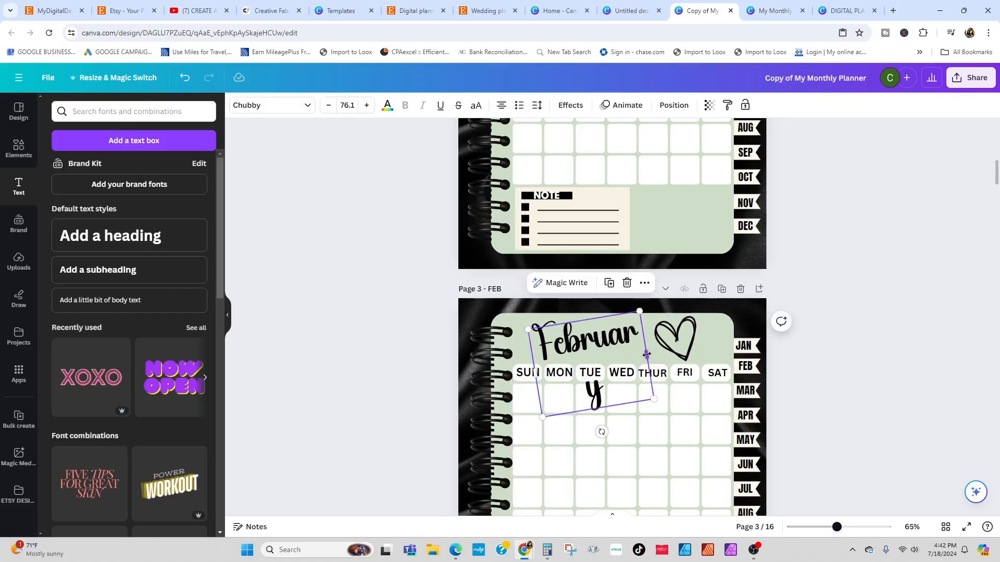
{"action": "left_click_drag", "start_coordinate": [646, 355], "coordinate": [661, 352]}
{"action": "left_click_drag", "start_coordinate": [534, 370], "coordinate": [528, 373]}
{"action": "left_click", "coordinate": [958, 327]}
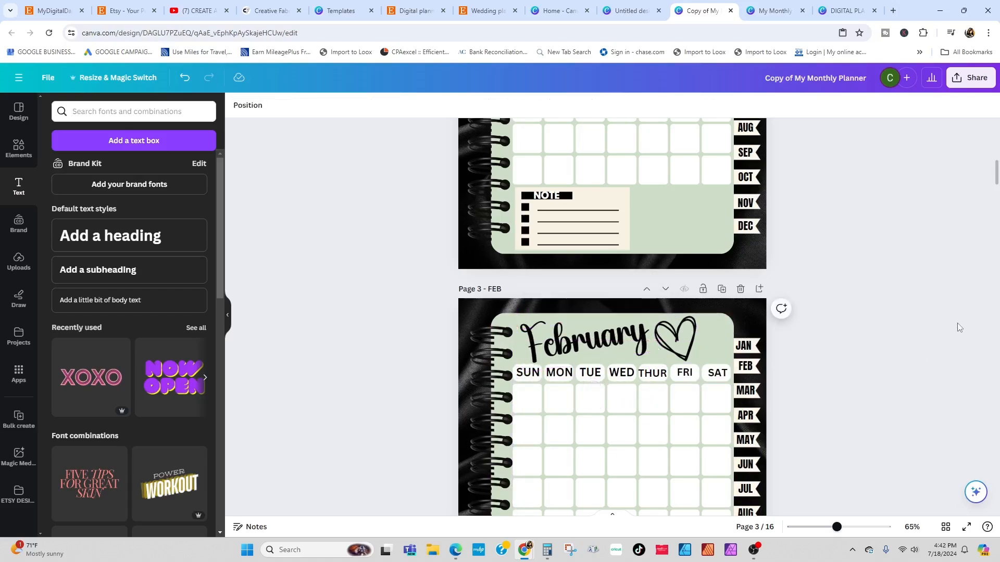
Group the February heading with the heart beside it.
{"action": "scroll", "coordinate": [919, 404], "scroll_direction": "down", "scroll_amount": 3}
{"action": "scroll", "coordinate": [919, 404], "scroll_direction": "up", "scroll_amount": 3}
{"action": "left_click", "coordinate": [637, 337]}
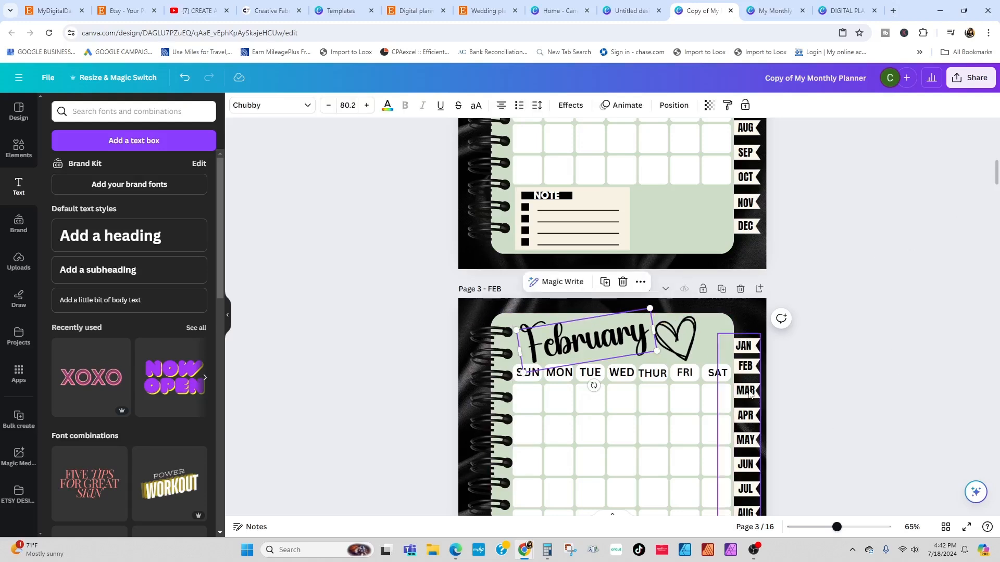
{"action": "key", "text": "ctrl+z"}
{"action": "key", "text": "ctrl+z"}
{"action": "left_click", "coordinate": [837, 399]}
{"action": "left_click", "coordinate": [609, 348]}
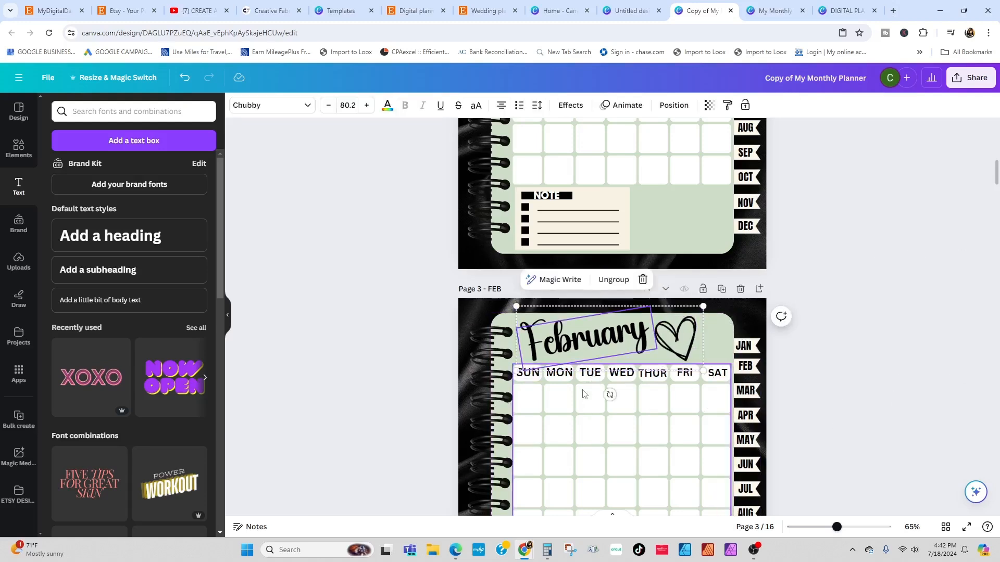
Group all the weekday labels, SUN to SAT, on the FEB page.
{"action": "left_click", "coordinate": [717, 373]}
{"action": "left_click", "coordinate": [684, 373], "text": "shift"}
{"action": "left_click", "coordinate": [652, 373], "text": "shift"}
{"action": "left_click", "coordinate": [621, 372], "text": "shift"}
{"action": "left_click", "coordinate": [589, 376], "text": "shift"}
{"action": "left_click", "coordinate": [530, 376], "text": "shift"}
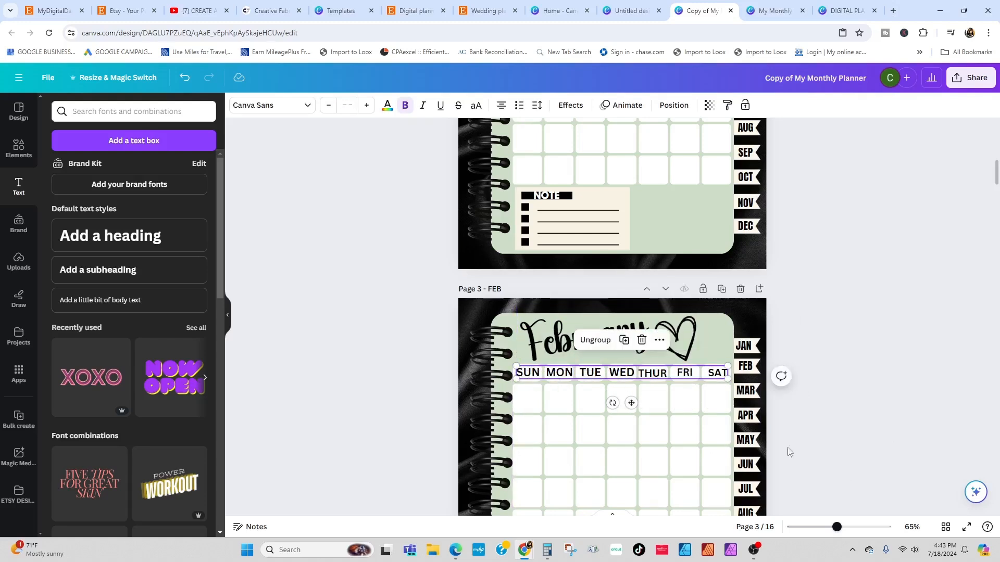
{"action": "key", "text": "ctrl+g"}
{"action": "left_click", "coordinate": [646, 339]}
{"action": "scroll", "coordinate": [678, 335], "scroll_direction": "down", "scroll_amount": 4}
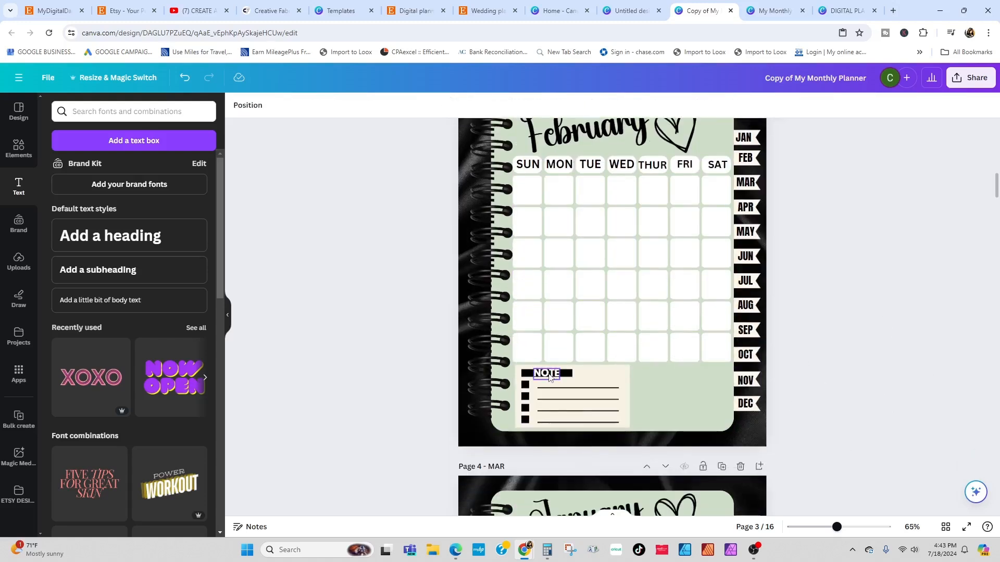
{"action": "left_click", "coordinate": [654, 399]}
{"action": "scroll", "coordinate": [882, 305], "scroll_direction": "up", "scroll_amount": 2}
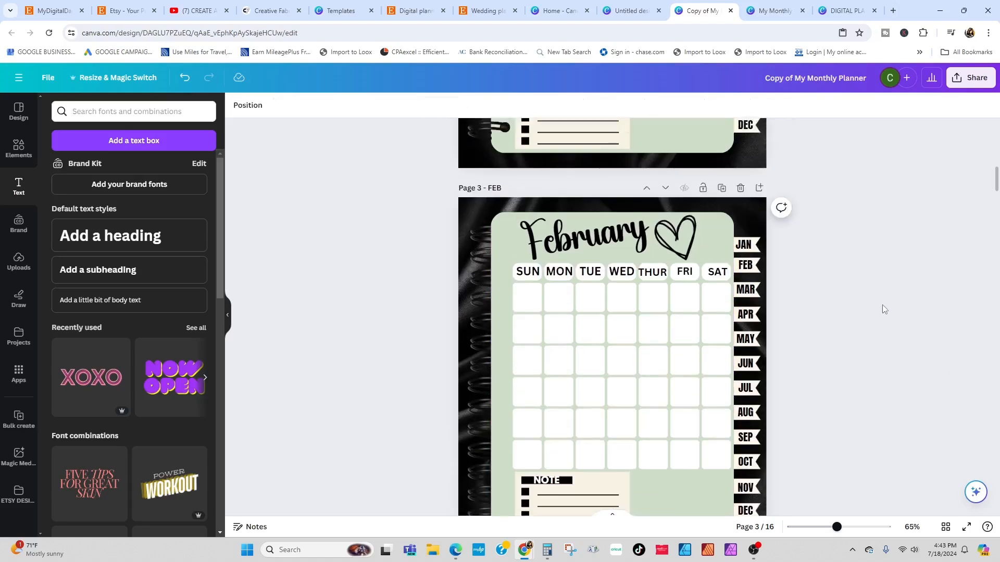
Change the heading on the MAR page to March and ungroup the page's layout.
{"action": "scroll", "coordinate": [882, 307], "scroll_direction": "down", "scroll_amount": 7}
{"action": "double_click", "coordinate": [586, 201]}
{"action": "type", "text": "March"}
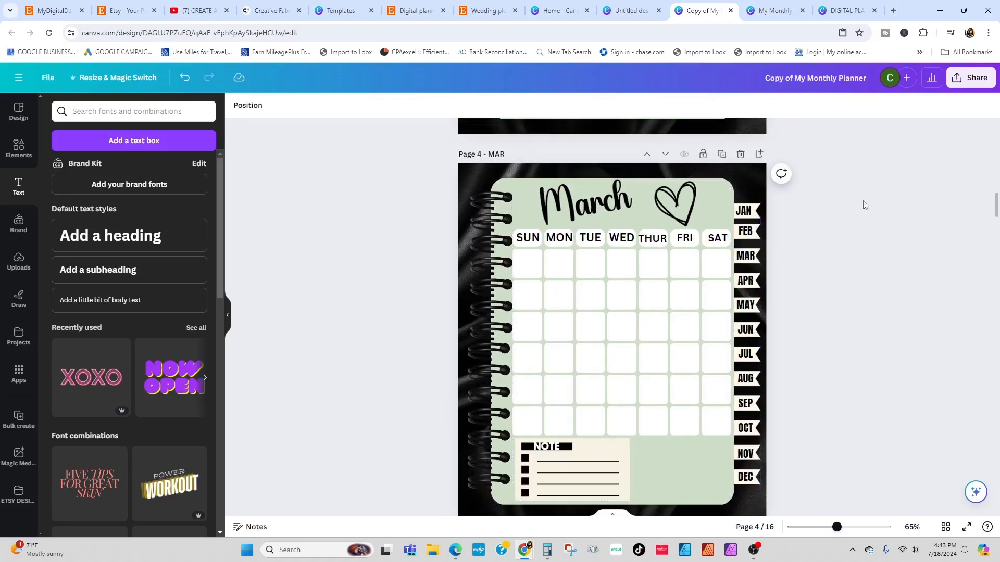
{"action": "left_click", "coordinate": [606, 148]}
{"action": "left_click", "coordinate": [604, 201]}
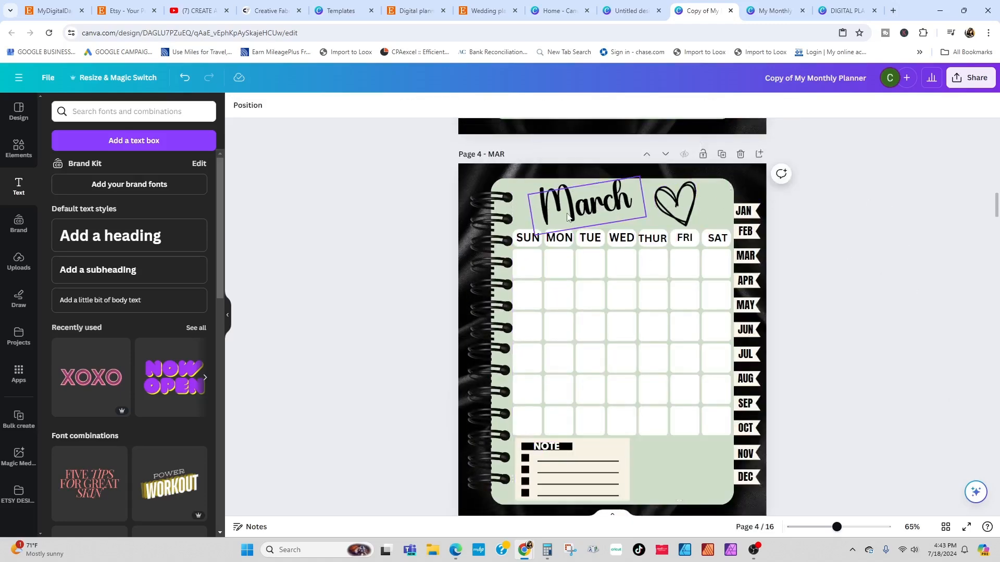
Enlarge the March heading to a font size of about 79.6 and place it just above the weekday labels.
{"action": "left_click_drag", "start_coordinate": [639, 177], "coordinate": [649, 174]}
{"action": "left_click_drag", "start_coordinate": [609, 203], "coordinate": [600, 215]}
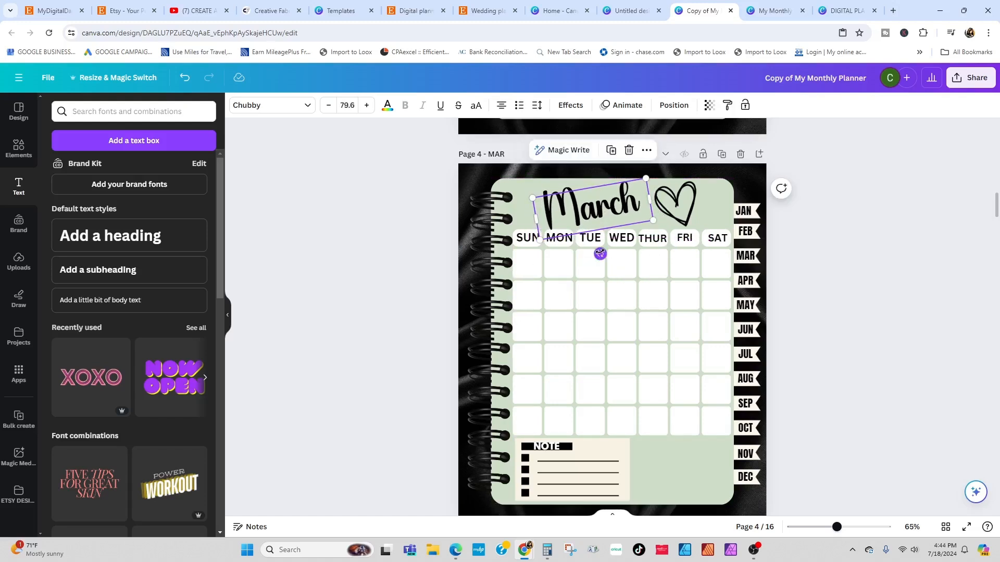
{"action": "left_click_drag", "start_coordinate": [601, 257], "coordinate": [601, 257]}
{"action": "left_click", "coordinate": [595, 142]}
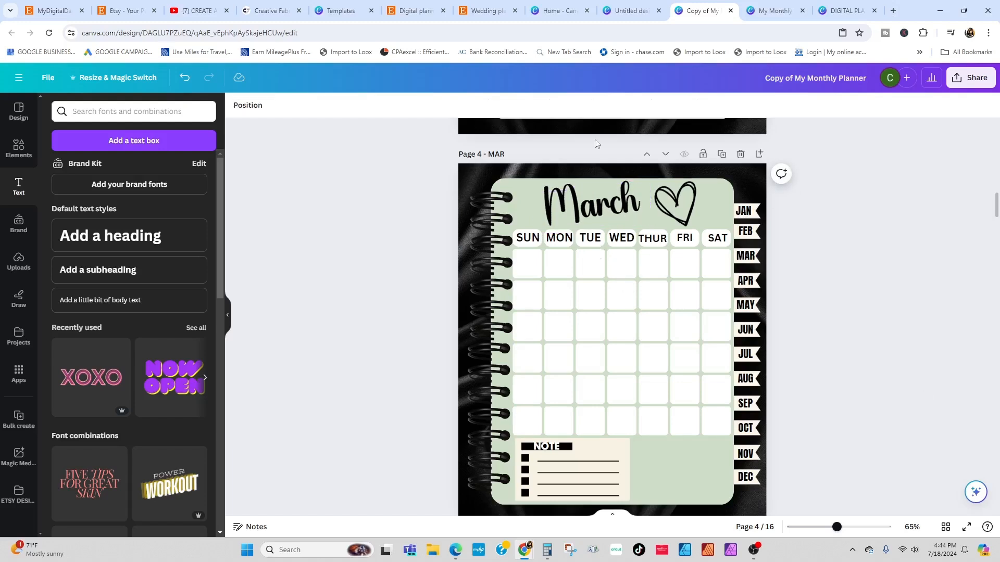
Group the weekday labels on the MAR page, and group the March heading with its heart.
{"action": "left_click", "coordinate": [683, 239]}
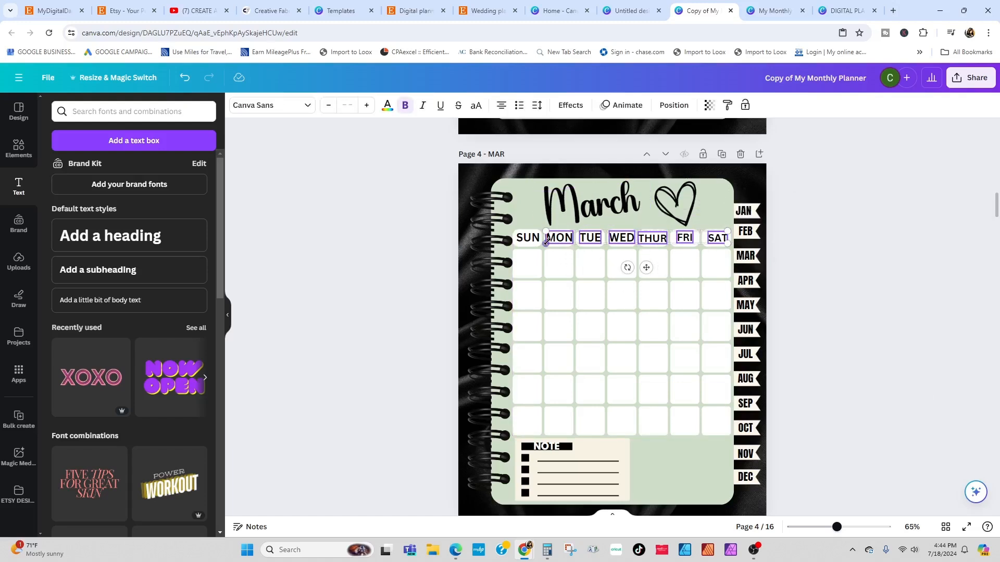
{"action": "left_click", "coordinate": [631, 205]}
{"action": "left_click", "coordinate": [599, 213]}
{"action": "left_click", "coordinate": [677, 203], "text": "shift"}
{"action": "left_click", "coordinate": [637, 152]}
Group the MAR page's calendar grid with its weekday labels, and combine them with the heading and NOTE checklist into one group.
{"action": "left_click", "coordinate": [594, 261]}
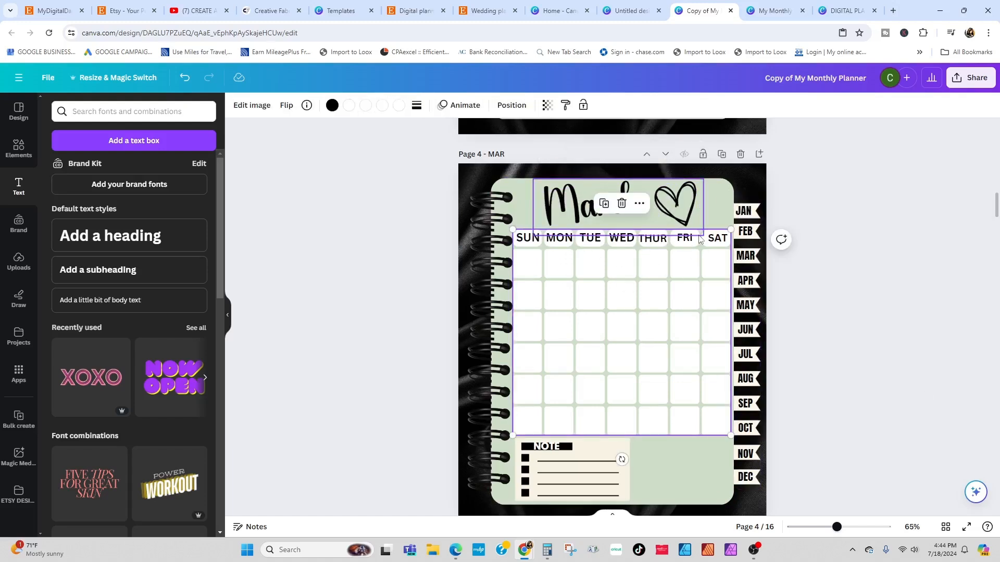
{"action": "left_click", "coordinate": [589, 237], "text": "shift"}
{"action": "left_click", "coordinate": [595, 203]}
{"action": "left_click", "coordinate": [589, 221]}
{"action": "left_click", "coordinate": [576, 453]}
{"action": "left_click", "coordinate": [588, 364], "text": "shift"}
{"action": "left_click", "coordinate": [599, 214], "text": "shift"}
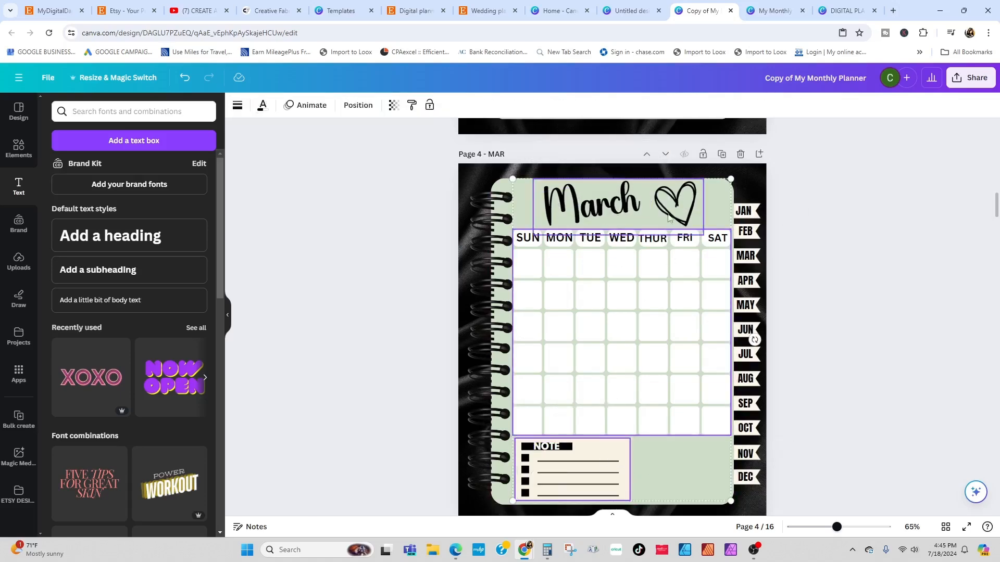
{"action": "left_click", "coordinate": [594, 152]}
Change the heading on the APR page to April.
{"action": "scroll", "coordinate": [774, 257], "scroll_direction": "down", "scroll_amount": 8}
{"action": "double_click", "coordinate": [569, 181]}
{"action": "left_click", "coordinate": [869, 330]}
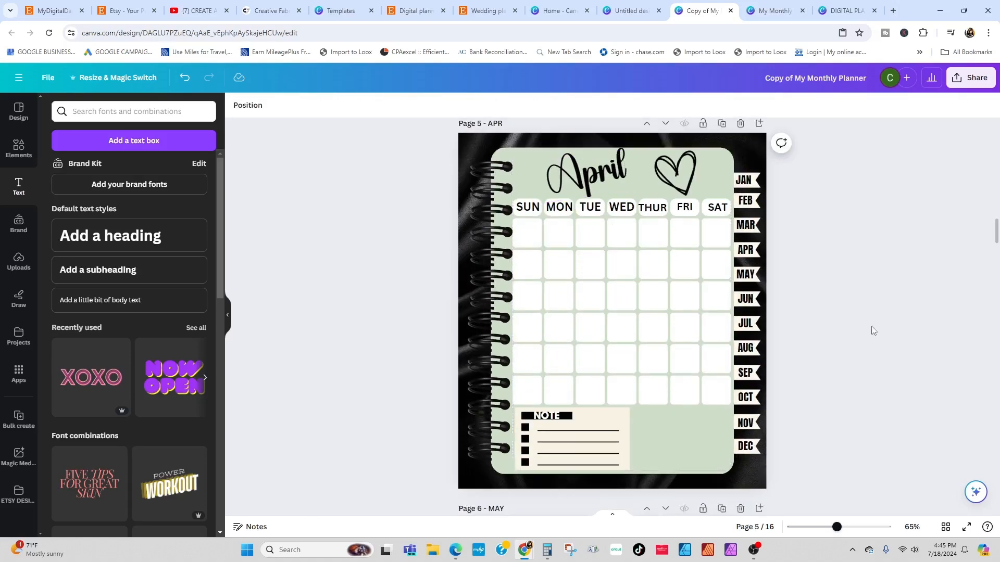
Tilt the April heading slightly more counterclockwise, resize it to a font size of about 73.1 and position it beside the heart.
{"action": "left_click", "coordinate": [552, 175]}
{"action": "key", "text": "Escape"}
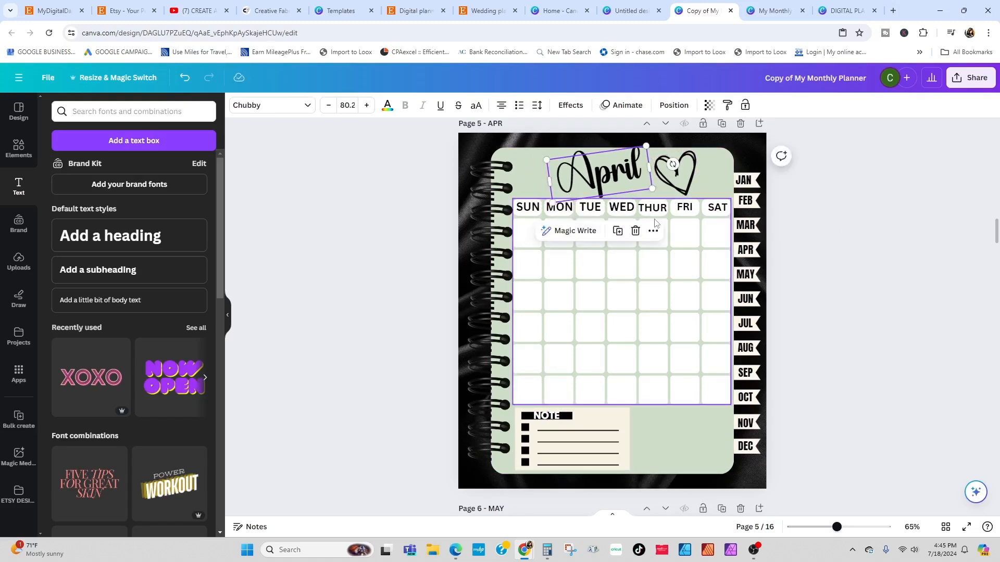
{"action": "left_click_drag", "start_coordinate": [646, 142], "coordinate": [643, 144]}
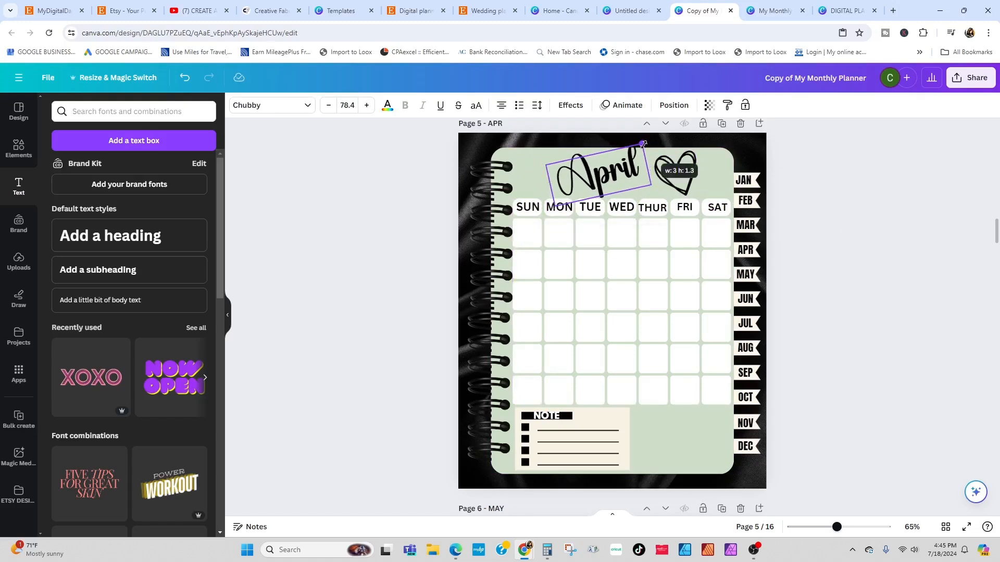
{"action": "left_click", "coordinate": [542, 162]}
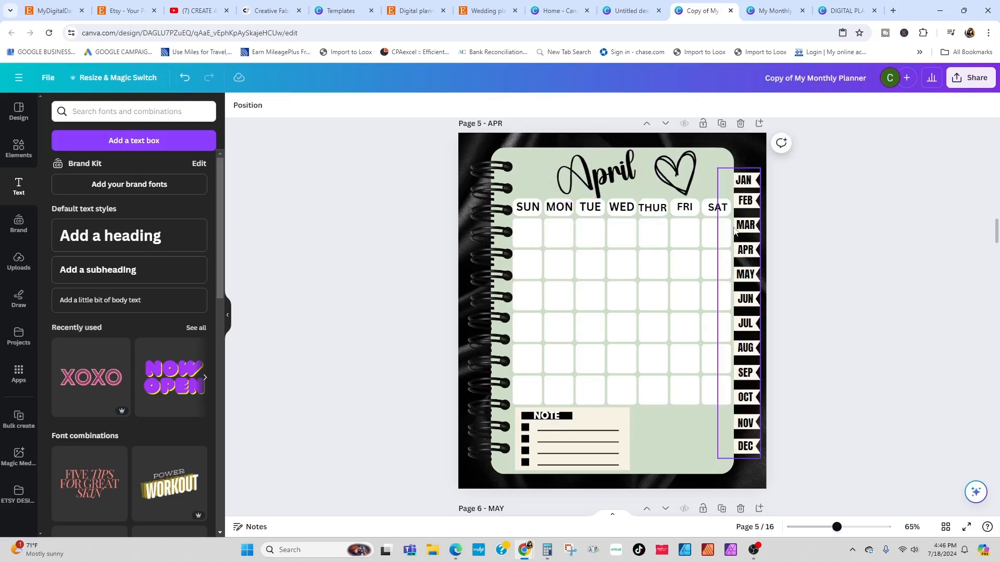
{"action": "left_click", "coordinate": [545, 163]}
{"action": "left_click_drag", "start_coordinate": [545, 163], "coordinate": [539, 162]}
{"action": "left_click_drag", "start_coordinate": [638, 143], "coordinate": [630, 150]}
{"action": "left_click_drag", "start_coordinate": [596, 181], "coordinate": [597, 179]}
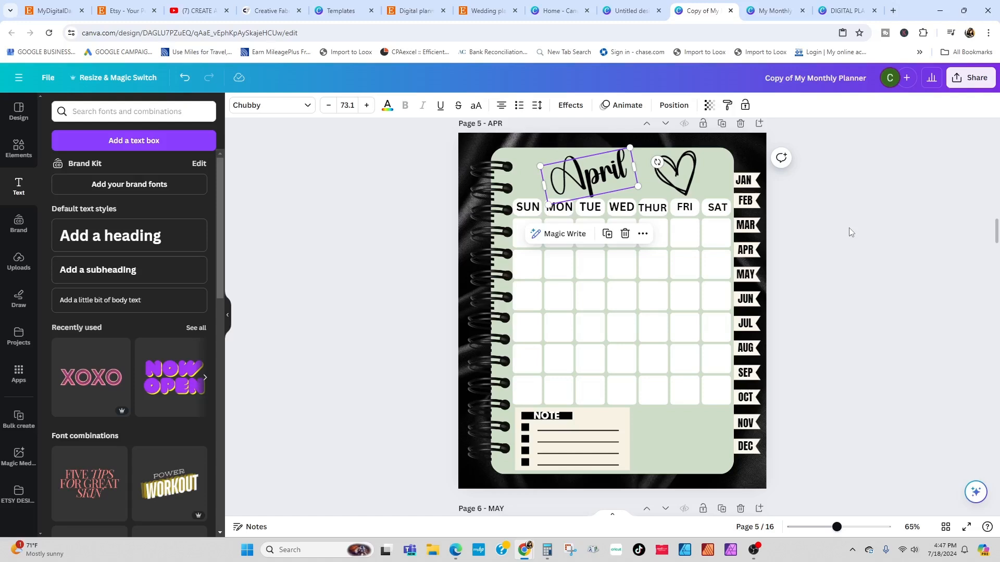
Move the April heading closer to the heart and group the heading with the heart.
{"action": "left_click_drag", "start_coordinate": [588, 174], "coordinate": [608, 174]}
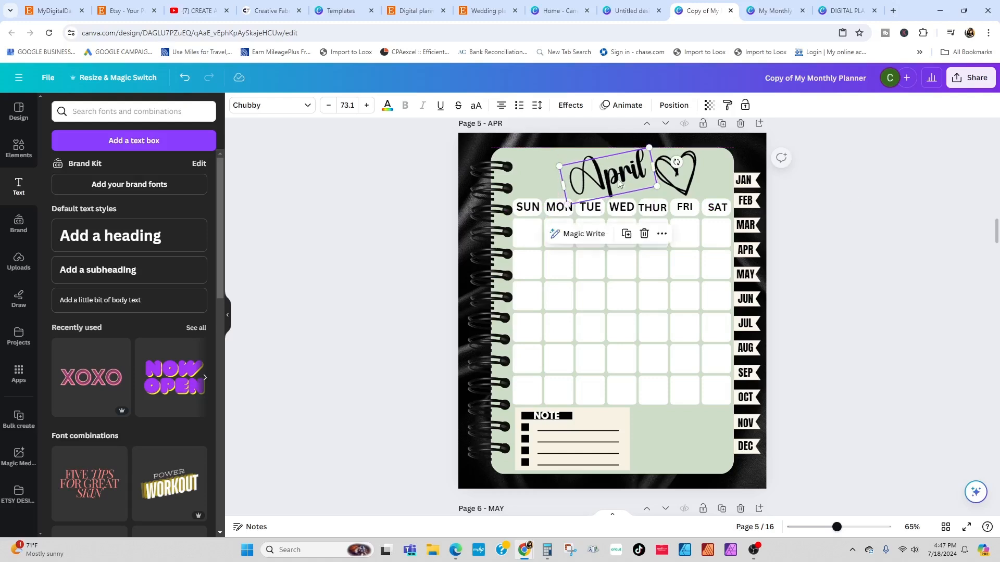
{"action": "left_click", "coordinate": [929, 289]}
{"action": "left_click", "coordinate": [591, 182]}
{"action": "left_click", "coordinate": [676, 174], "text": "shift"}
{"action": "left_click", "coordinate": [644, 235]}
{"action": "left_click", "coordinate": [802, 219]}
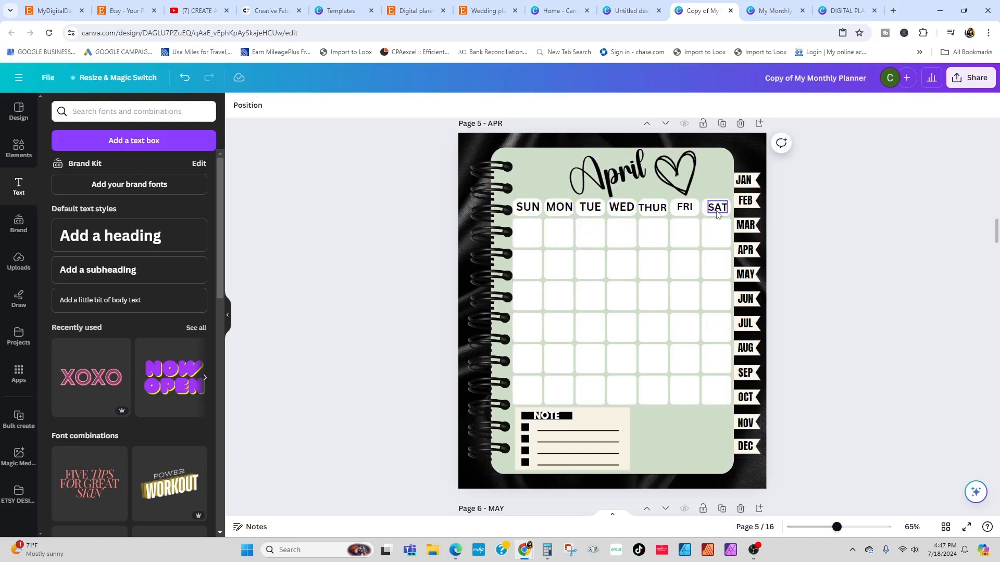
Group the weekday labels on the APR page.
{"action": "left_click", "coordinate": [717, 207]}
{"action": "left_click", "coordinate": [684, 207], "text": "shift"}
{"action": "left_click", "coordinate": [654, 212], "text": "shift"}
{"action": "left_click", "coordinate": [621, 207], "text": "shift"}
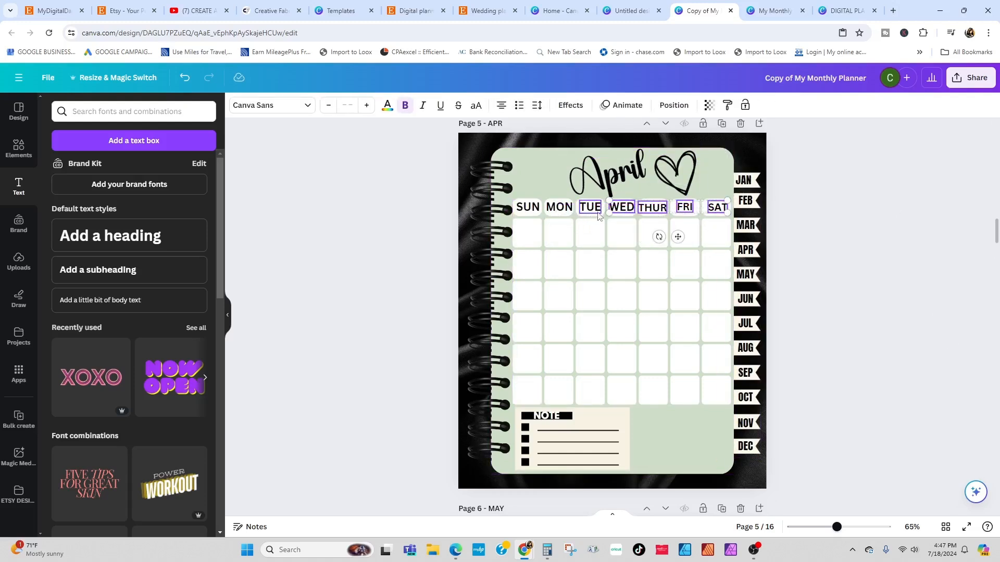
{"action": "left_click", "coordinate": [783, 347]}
Group the NOTE title with its checklist on the APR page, and combine it with the calendar grid and April heading into one group.
{"action": "left_click", "coordinate": [544, 416]}
{"action": "left_click", "coordinate": [551, 441]}
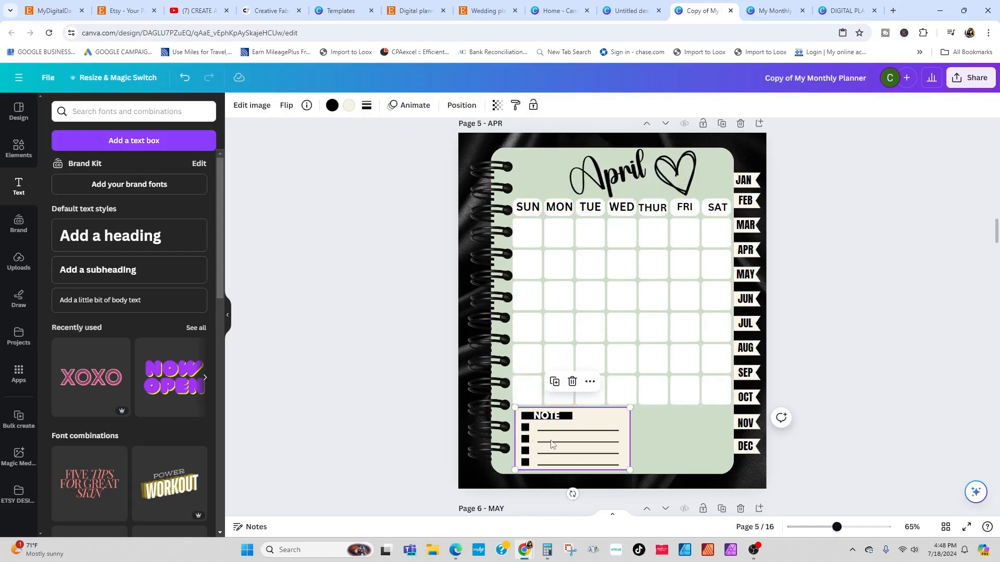
{"action": "left_click", "coordinate": [550, 416]}
{"action": "left_click", "coordinate": [599, 440]}
{"action": "left_click", "coordinate": [547, 416], "text": "shift"}
{"action": "key", "text": "ctrl+g"}
{"action": "left_click", "coordinate": [643, 353], "text": "shift"}
{"action": "left_click", "coordinate": [641, 174], "text": "shift"}
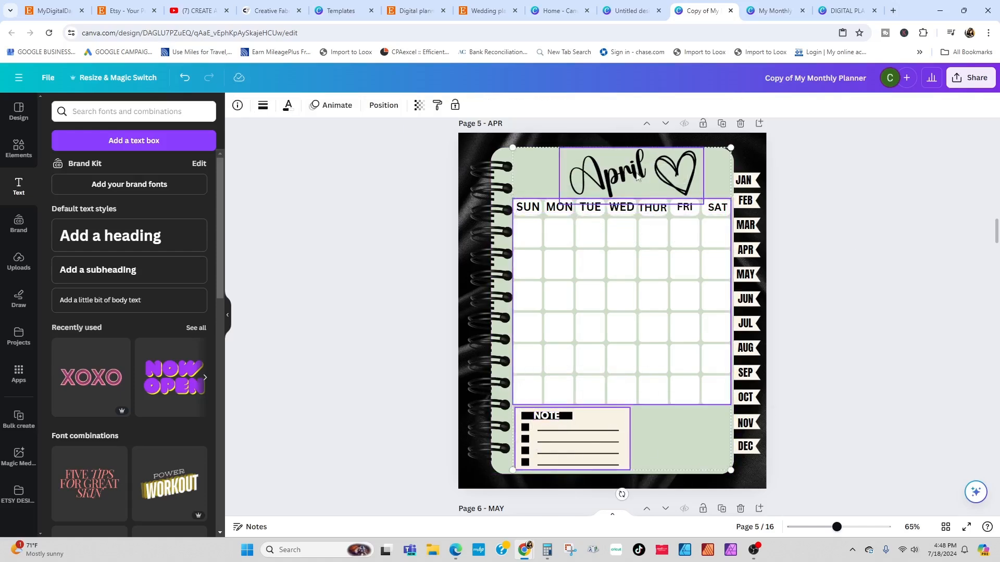
{"action": "key", "text": "ctrl+g"}
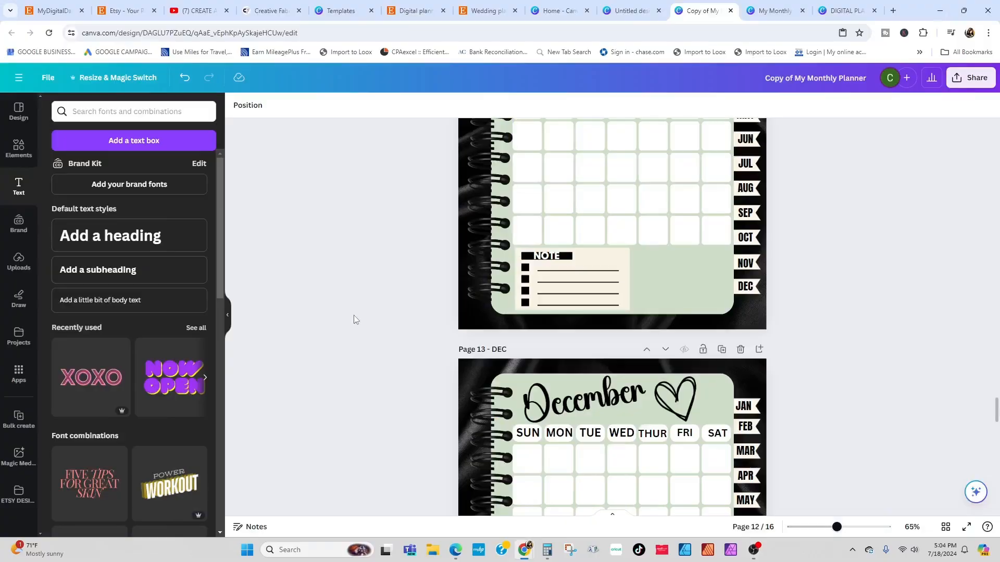
Return to the JAN page, search the elements for dream big, and try out a Dream Big graphic on the page.
{"action": "scroll", "coordinate": [354, 318], "scroll_direction": "up", "scroll_amount": 2}
{"action": "scroll", "coordinate": [364, 319], "scroll_direction": "up", "scroll_amount": 20}
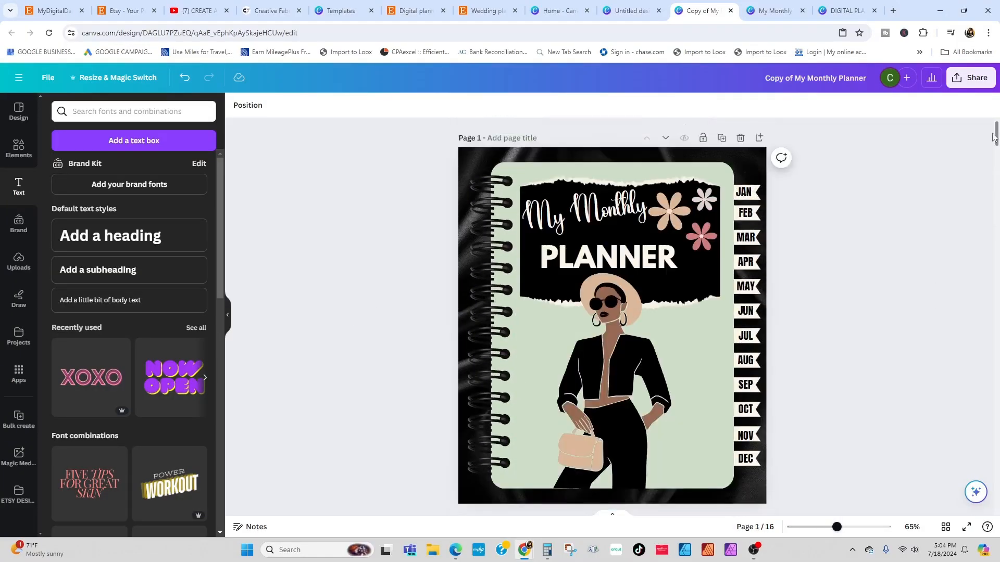
{"action": "left_click_drag", "start_coordinate": [992, 138], "coordinate": [992, 165]}
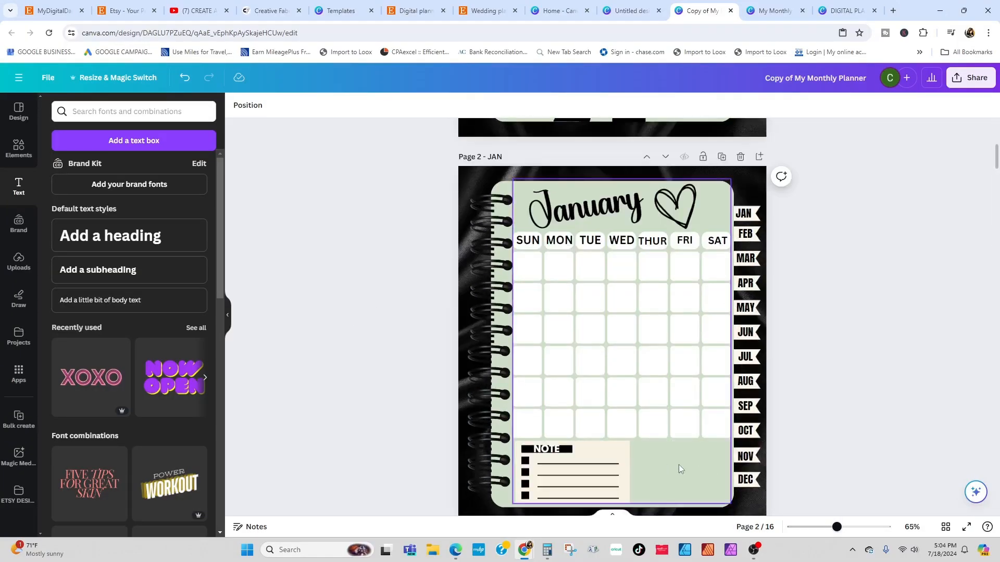
{"action": "left_click", "coordinate": [19, 147]}
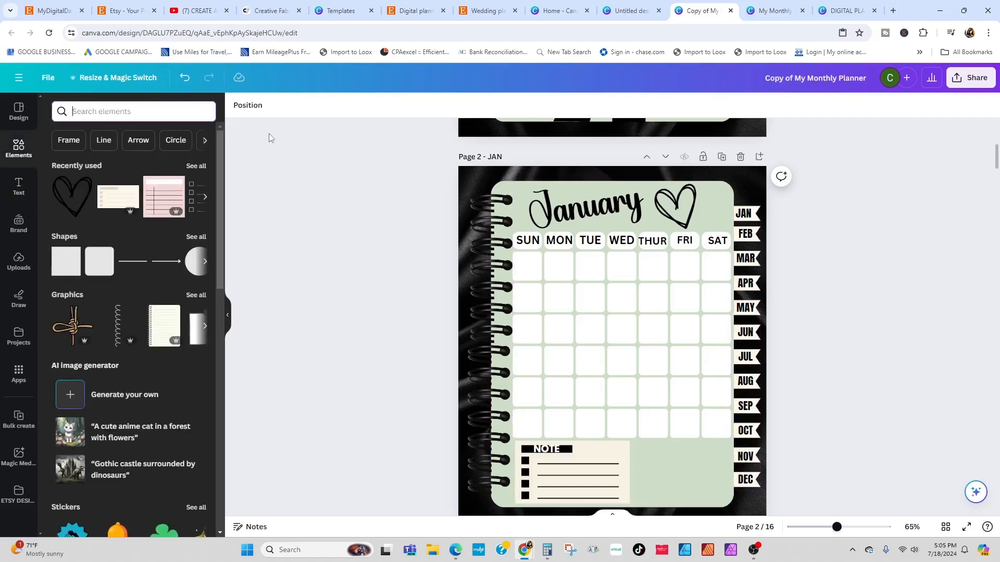
{"action": "type", "text": "dream big"}
{"action": "key", "text": "Return"}
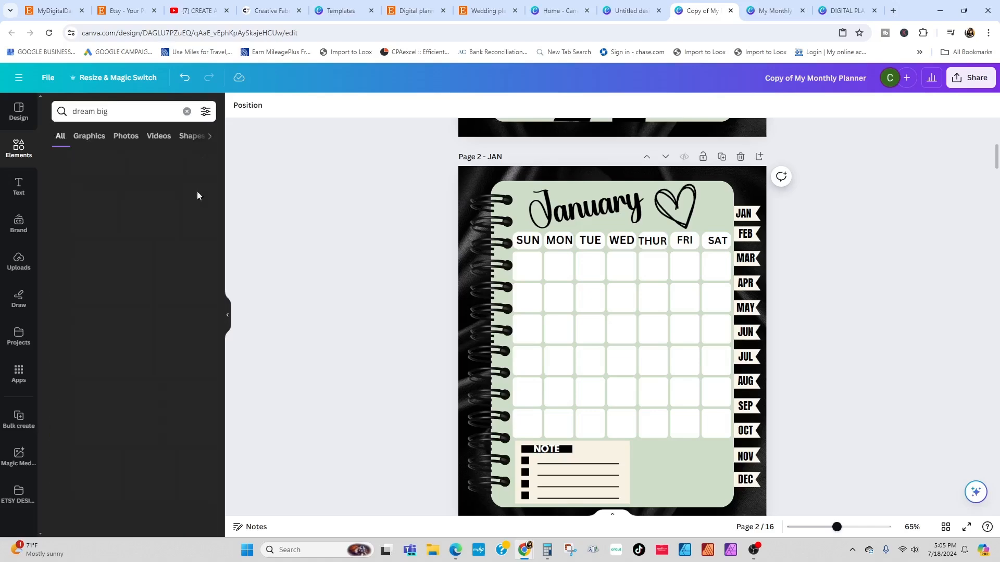
{"action": "left_click", "coordinate": [182, 213]}
{"action": "left_click", "coordinate": [612, 275]}
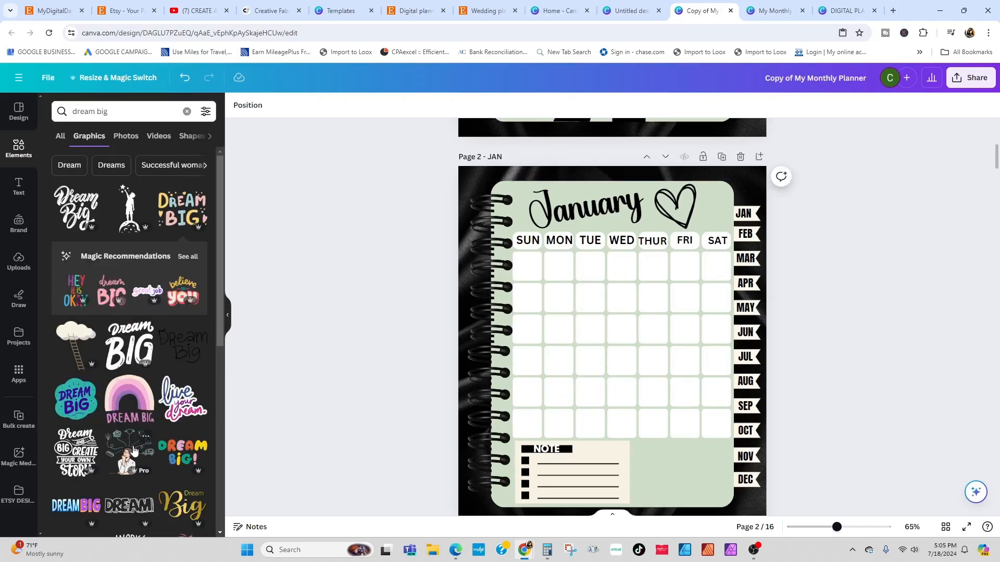
Add the blue, teal and pink outlined Dream Big sticker to the JAN page.
{"action": "scroll", "coordinate": [133, 451], "scroll_direction": "down", "scroll_amount": 10}
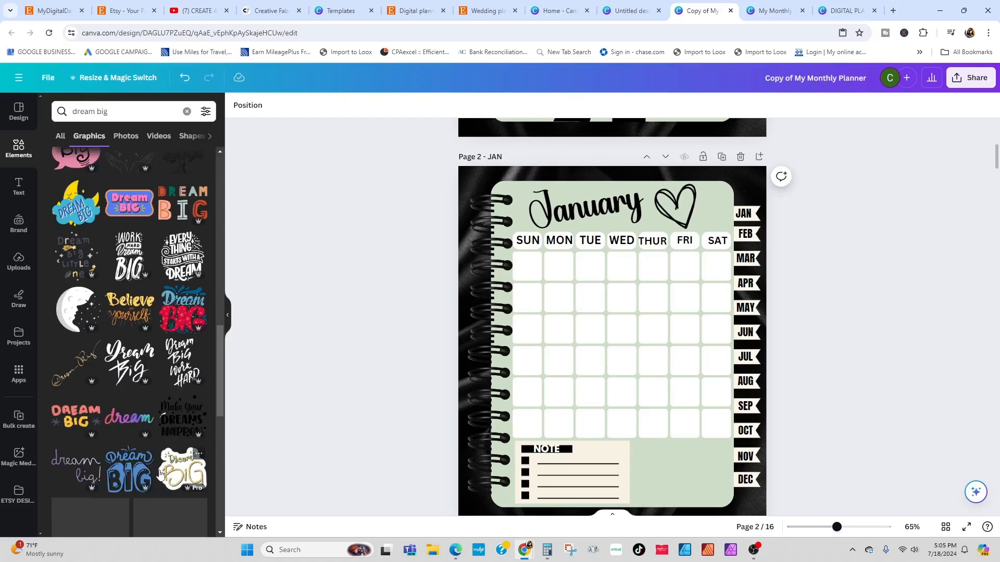
{"action": "scroll", "coordinate": [159, 473], "scroll_direction": "down", "scroll_amount": 5}
{"action": "left_click", "coordinate": [182, 464]}
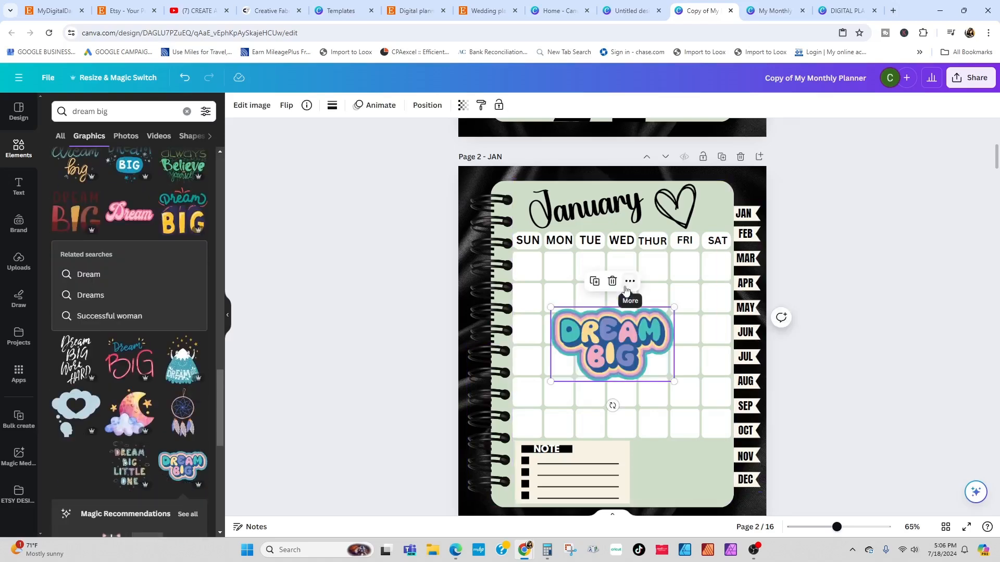
Fit the Dream Big sticker into the empty space beside the NOTE checklist and change its dark blue color to black.
{"action": "left_click_drag", "start_coordinate": [617, 341], "coordinate": [683, 476]}
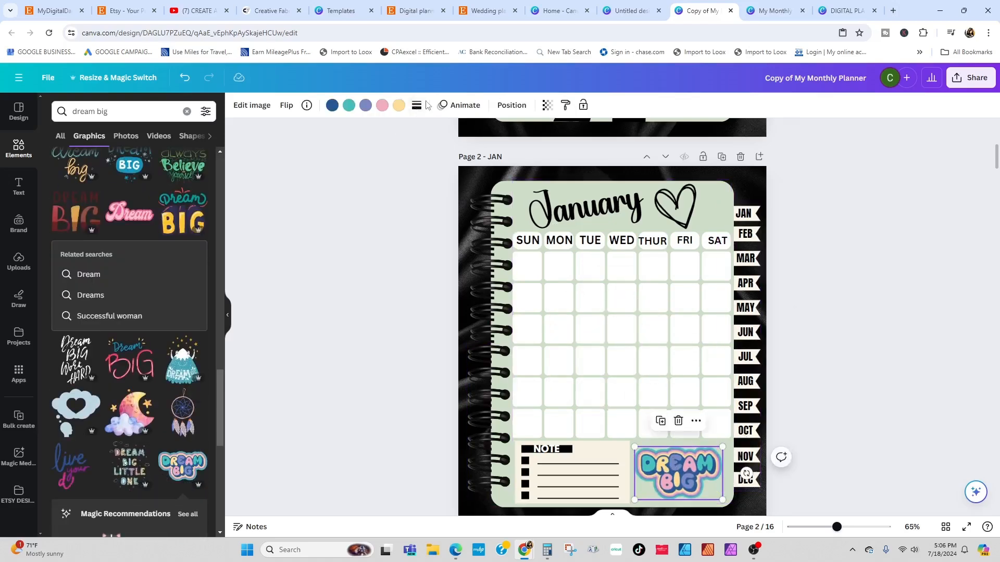
{"action": "left_click", "coordinate": [332, 106]}
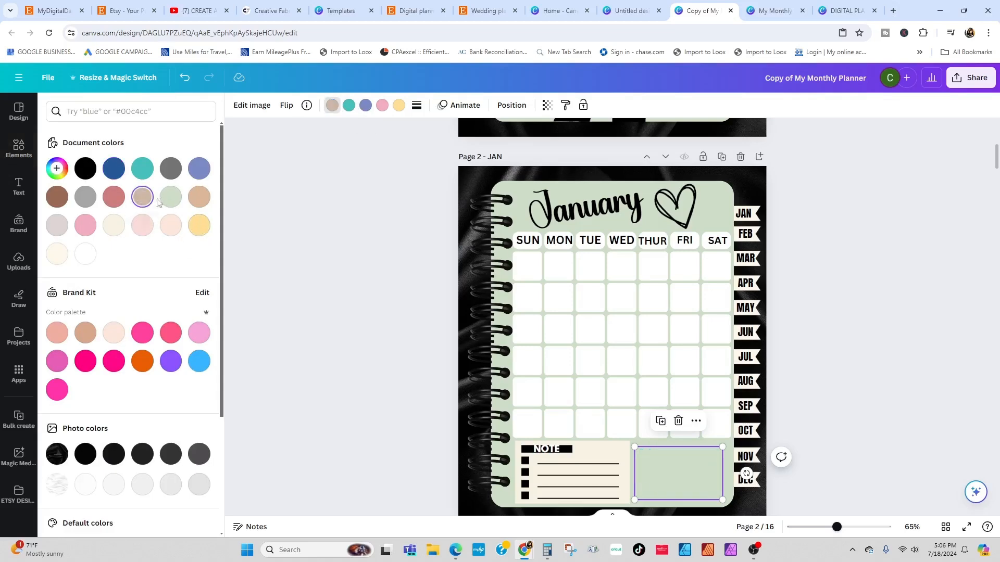
{"action": "left_click", "coordinate": [142, 197]}
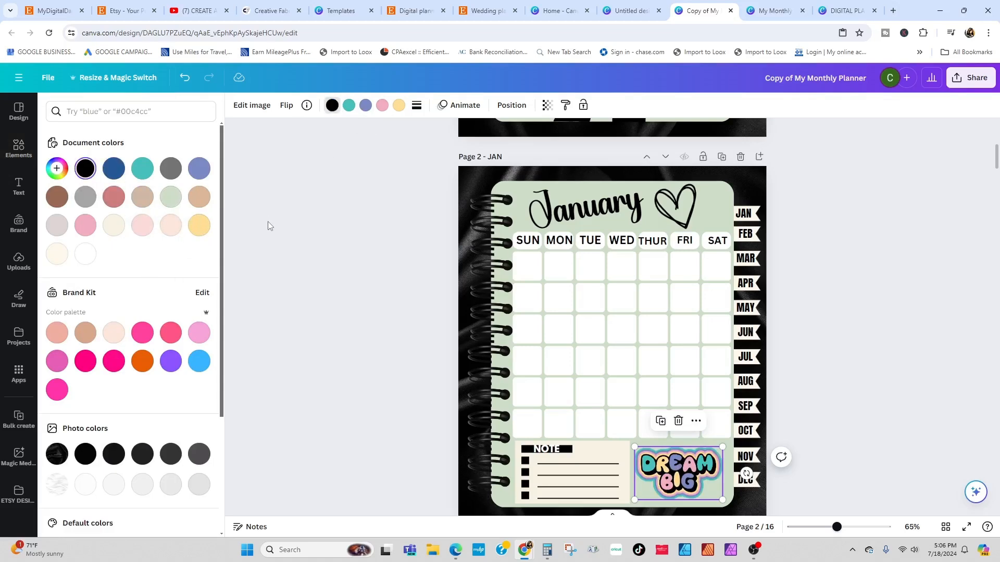
Enlarge the Dream Big sticker slightly and tilt it a little counterclockwise.
{"action": "left_click_drag", "start_coordinate": [722, 447], "coordinate": [727, 444]}
{"action": "left_click_drag", "start_coordinate": [634, 500], "coordinate": [633, 500]}
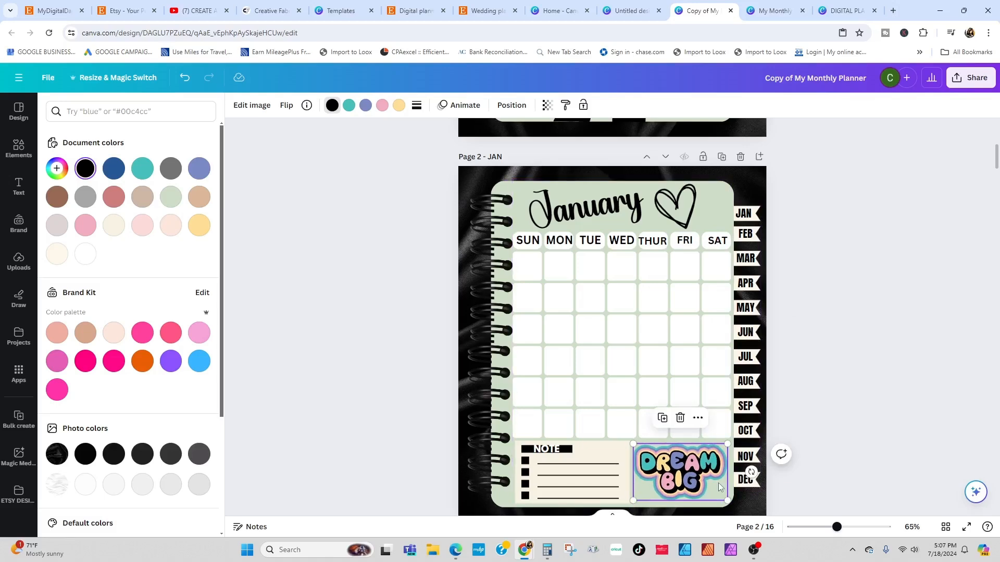
{"action": "scroll", "coordinate": [708, 459], "scroll_direction": "down", "scroll_amount": 1}
{"action": "left_click_drag", "start_coordinate": [680, 472], "coordinate": [687, 472]}
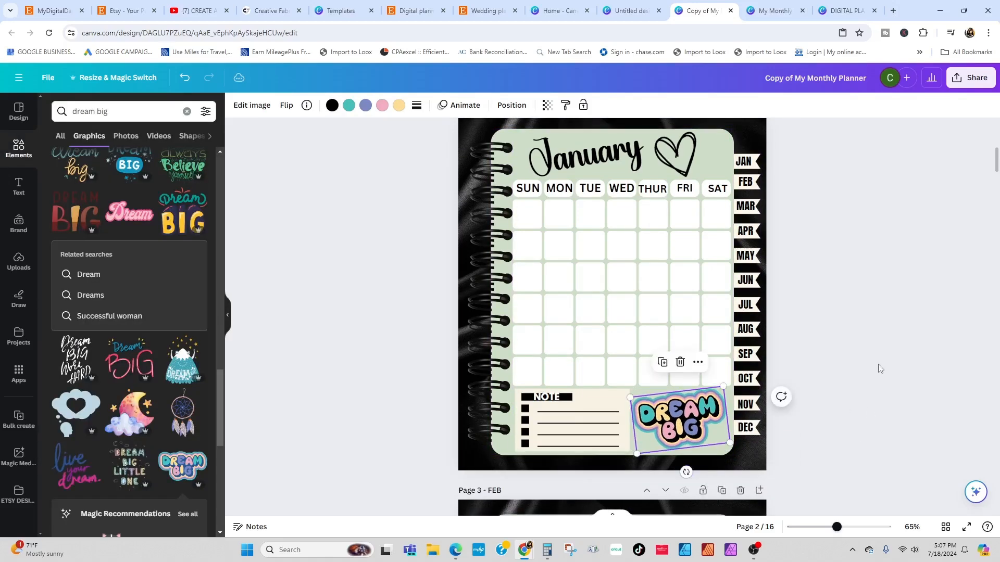
{"action": "scroll", "coordinate": [887, 358], "scroll_direction": "up", "scroll_amount": 2}
{"action": "scroll", "coordinate": [888, 358], "scroll_direction": "down", "scroll_amount": 2}
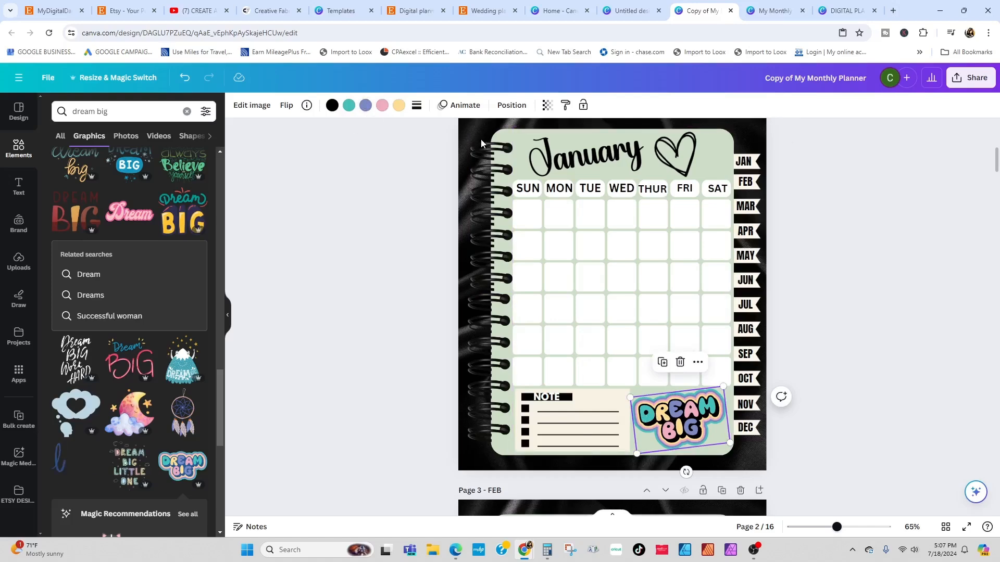
{"action": "left_click", "coordinate": [350, 111]}
{"action": "key", "text": "Escape"}
Replace the element search with believe in yourself and show only graphics.
{"action": "scroll", "coordinate": [155, 220], "scroll_direction": "up", "scroll_amount": 3}
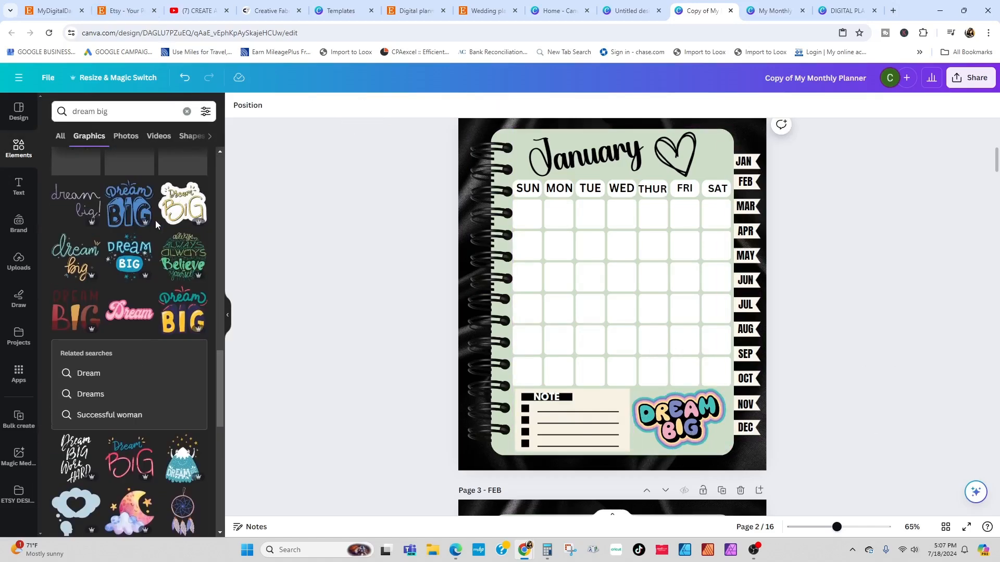
{"action": "scroll", "coordinate": [81, 244], "scroll_direction": "down", "scroll_amount": 10}
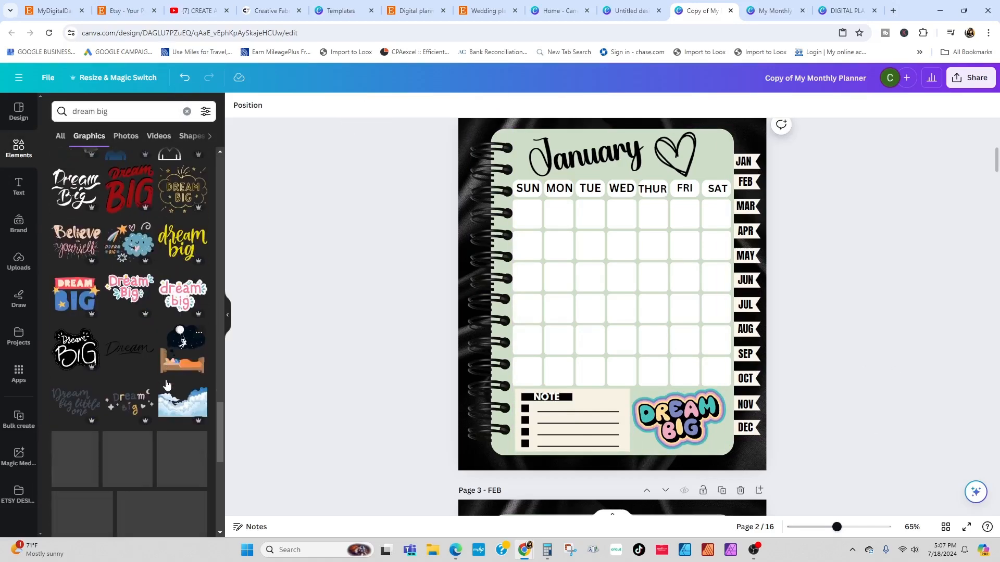
{"action": "left_click", "coordinate": [187, 111]}
{"action": "left_click", "coordinate": [123, 110]}
{"action": "type", "text": "believe"}
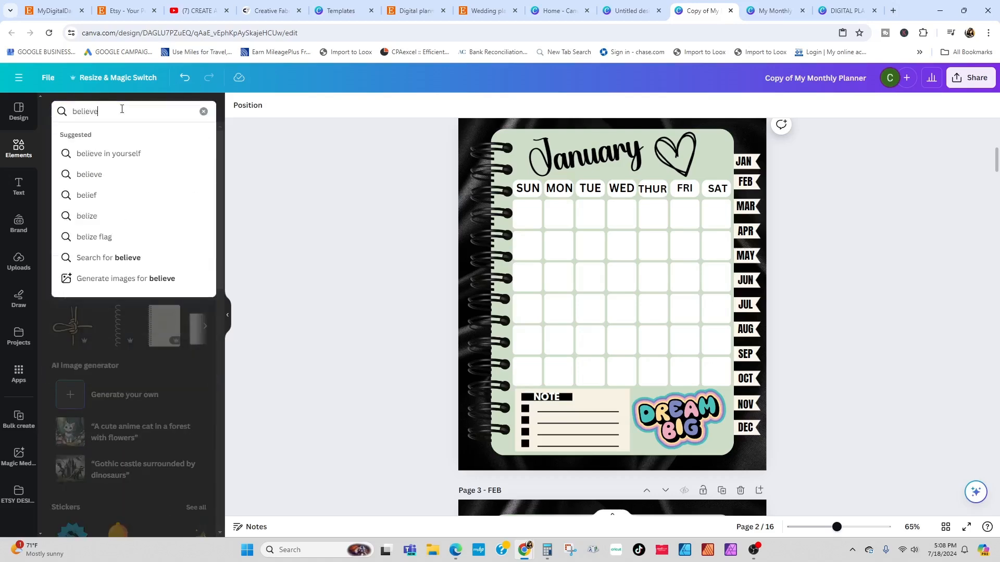
{"action": "left_click", "coordinate": [104, 155]}
{"action": "left_click", "coordinate": [89, 136]}
{"action": "scroll", "coordinate": [181, 302], "scroll_direction": "down", "scroll_amount": 5}
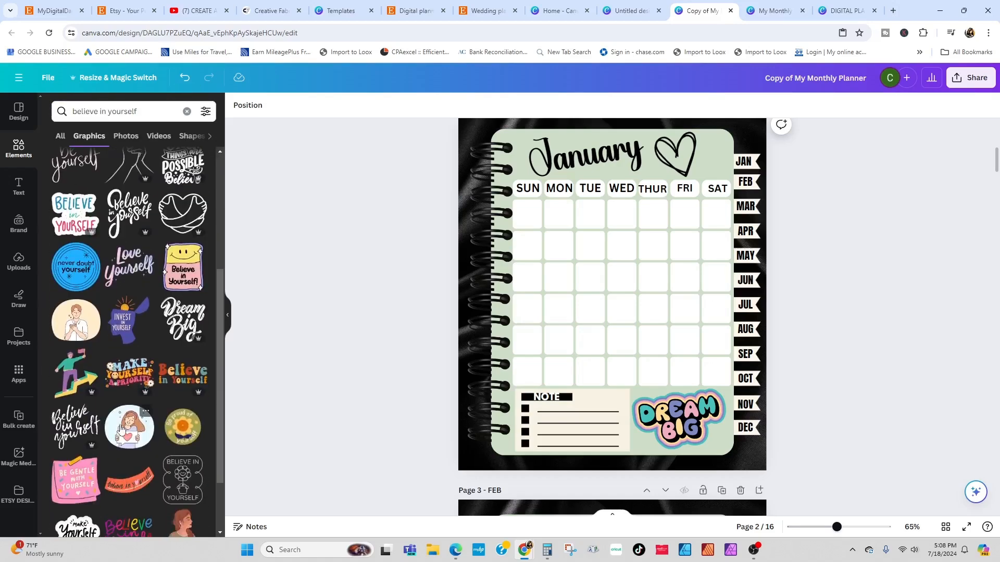
Add the retro multicolored Believe in Yourself graphic to the FEB page, shrink it and move it beside the NOTE checklist.
{"action": "scroll", "coordinate": [243, 345], "scroll_direction": "down", "scroll_amount": 6}
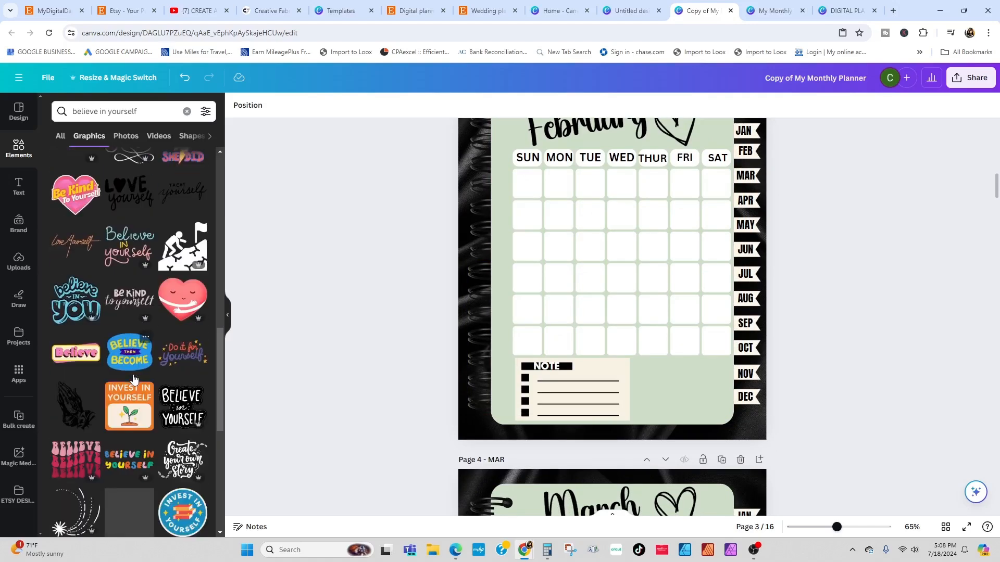
{"action": "left_click", "coordinate": [182, 240]}
{"action": "left_click_drag", "start_coordinate": [672, 238], "coordinate": [623, 258]}
{"action": "left_click_drag", "start_coordinate": [587, 272], "coordinate": [673, 390]}
Enlarge the Believe in Yourself graphic to fill the space beside the NOTE checklist and tilt it slightly counterclockwise.
{"action": "left_click_drag", "start_coordinate": [708, 376], "coordinate": [737, 363]}
{"action": "left_click_drag", "start_coordinate": [683, 387], "coordinate": [680, 391]}
{"action": "left_click_drag", "start_coordinate": [680, 434], "coordinate": [688, 433]}
{"action": "left_click", "coordinate": [923, 410]}
{"action": "scroll", "coordinate": [920, 410], "scroll_direction": "up", "scroll_amount": 5}
{"action": "scroll", "coordinate": [920, 411], "scroll_direction": "down", "scroll_amount": 6}
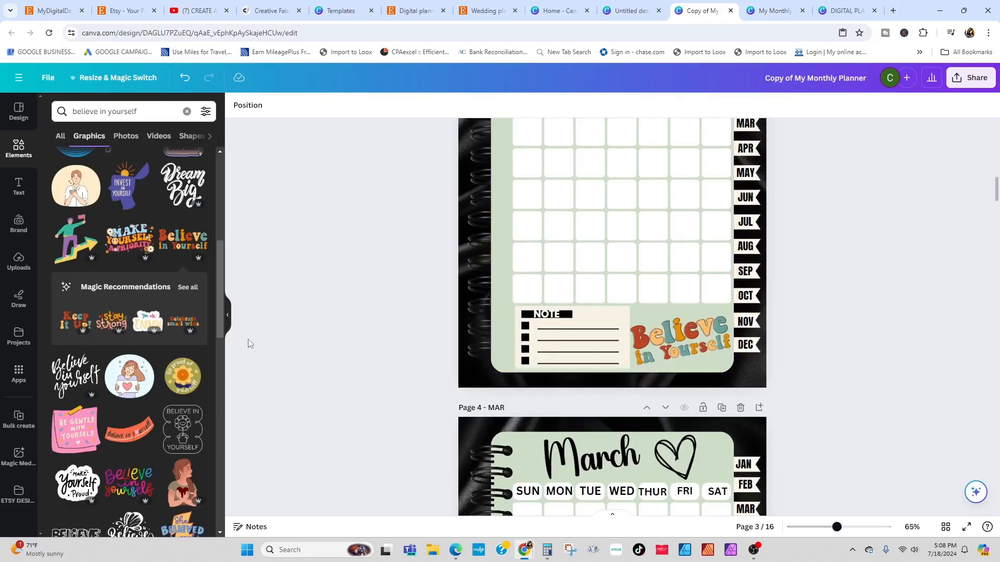
Add the Stay Positive graphic from the full set of magic recommendations to the MAR page.
{"action": "scroll", "coordinate": [820, 334], "scroll_direction": "down", "scroll_amount": 5}
{"action": "left_click", "coordinate": [105, 319]}
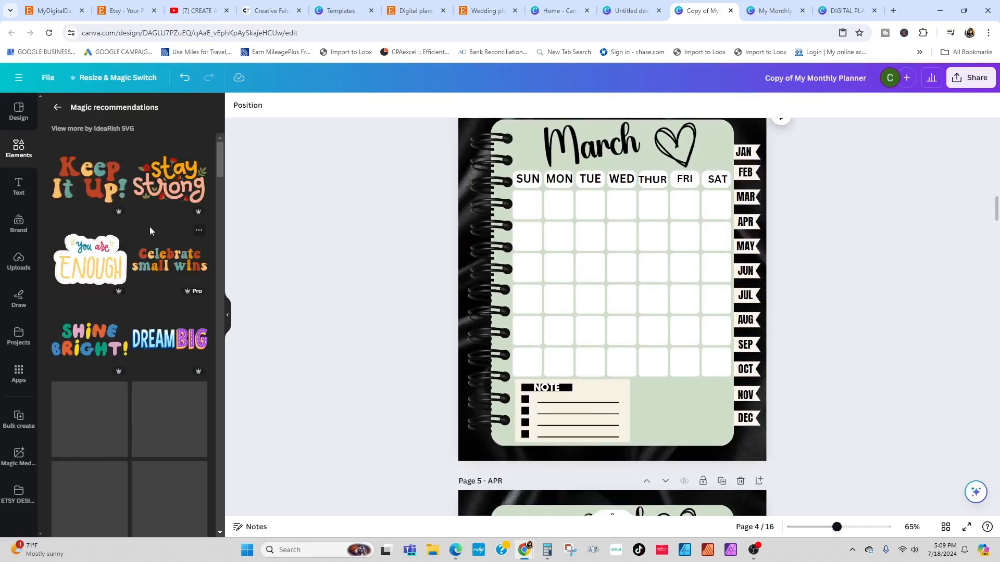
{"action": "left_click", "coordinate": [101, 424]}
{"action": "scroll", "coordinate": [339, 397], "scroll_direction": "down", "scroll_amount": 1}
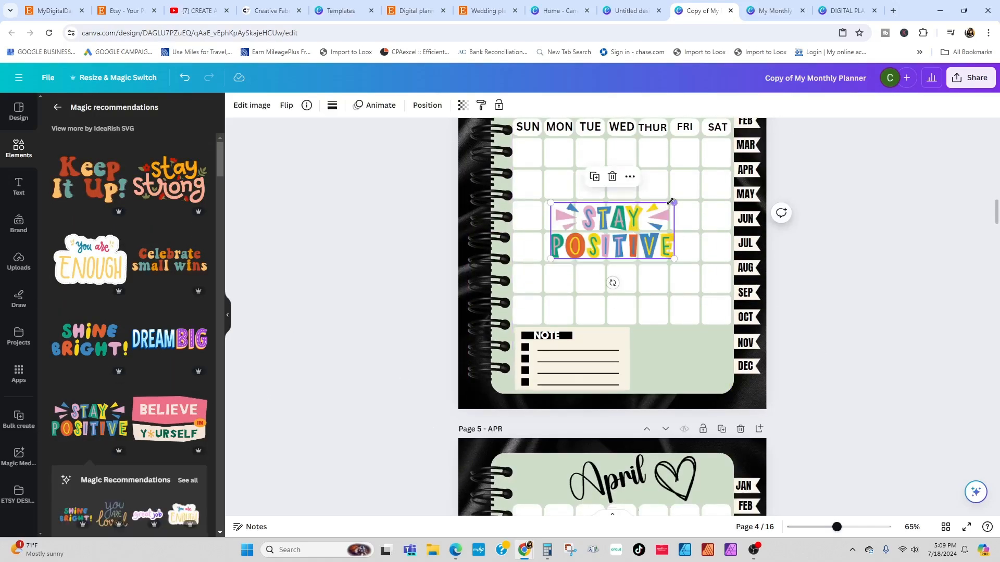
Shrink the Stay Positive graphic, move it beside the MAR page's NOTE checklist and tilt it slightly counterclockwise.
{"action": "left_click_drag", "start_coordinate": [673, 193], "coordinate": [641, 208]}
{"action": "left_click_drag", "start_coordinate": [593, 230], "coordinate": [676, 349]}
{"action": "left_click_drag", "start_coordinate": [686, 401], "coordinate": [686, 401]}
Recolor the Stay Positive graphic: pink to black, orange to muted rose, yellow to pale yellow and blue to dark turquoise.
{"action": "left_click", "coordinate": [382, 105]}
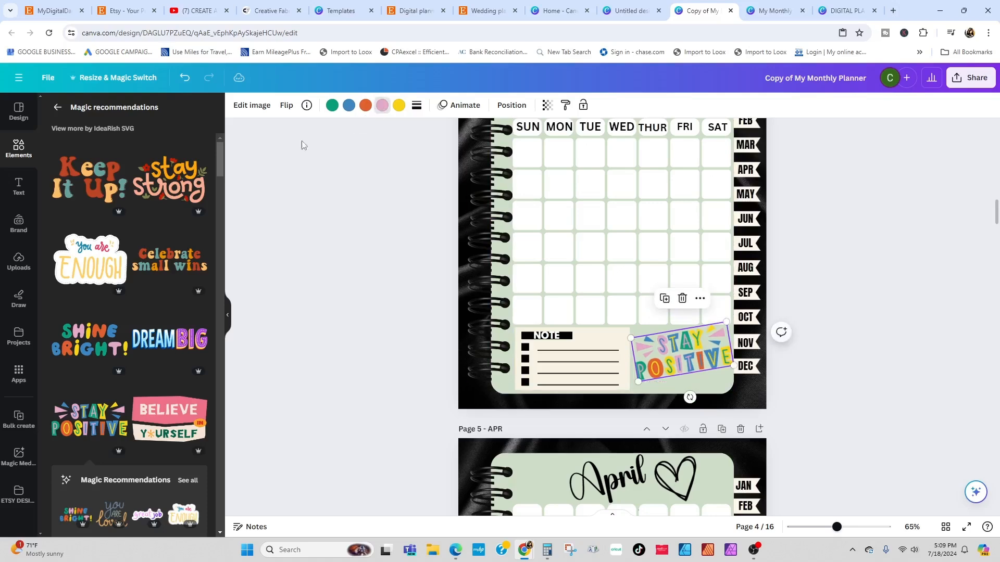
{"action": "left_click", "coordinate": [84, 168]}
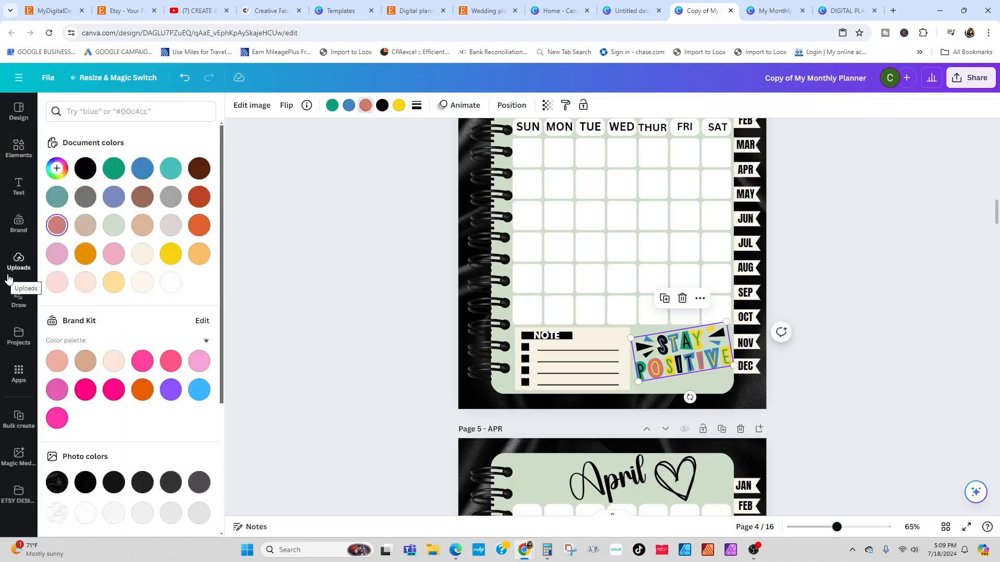
{"action": "left_click", "coordinate": [346, 106]}
{"action": "scroll", "coordinate": [114, 344], "scroll_direction": "down", "scroll_amount": 4}
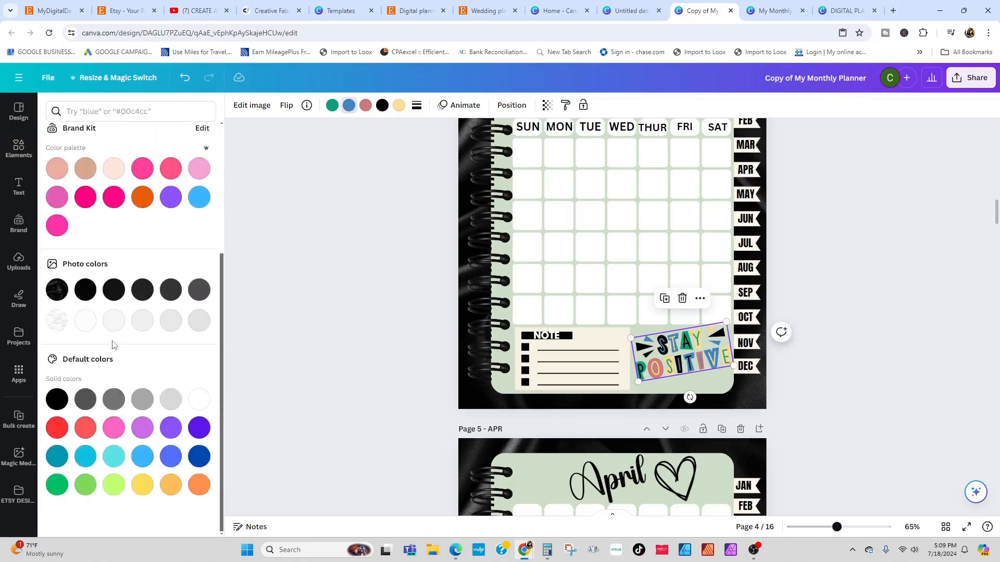
{"action": "left_click", "coordinate": [862, 293]}
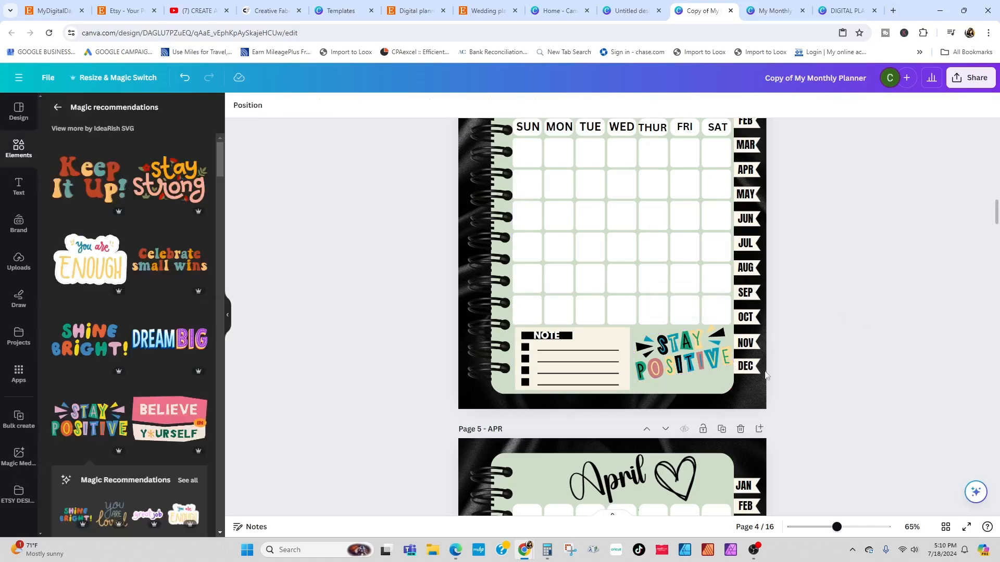
Shrink the Stay Positive graphic slightly so it stays clear of the month tabs.
{"action": "left_click", "coordinate": [693, 348]}
{"action": "left_click_drag", "start_coordinate": [726, 322], "coordinate": [728, 329]}
{"action": "left_click", "coordinate": [835, 286]}
Change the red in the FEB page's Believe in Yourself graphic to brown.
{"action": "scroll", "coordinate": [835, 286], "scroll_direction": "up", "scroll_amount": 5}
{"action": "left_click", "coordinate": [679, 233]}
{"action": "left_click", "coordinate": [365, 106]}
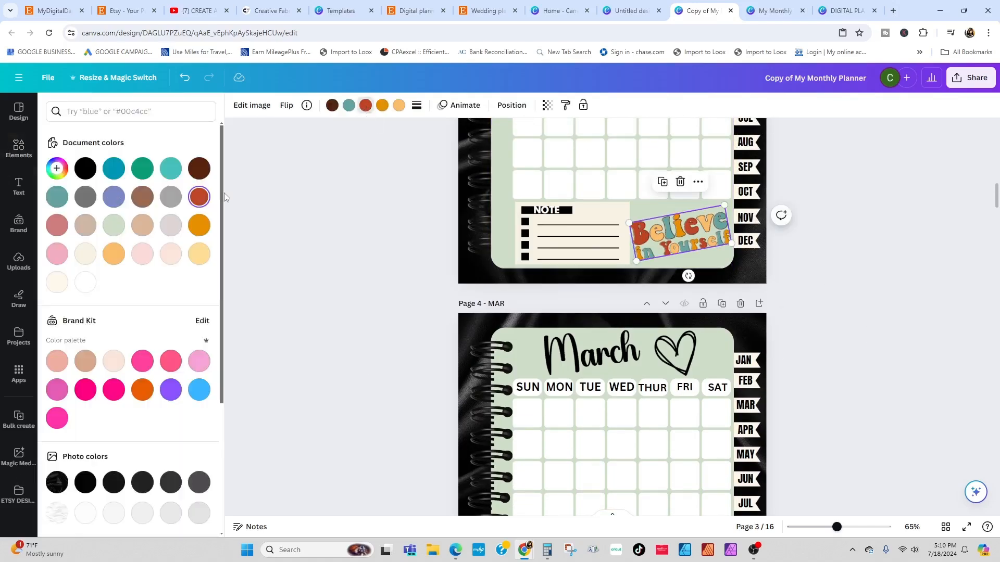
{"action": "left_click", "coordinate": [84, 168]}
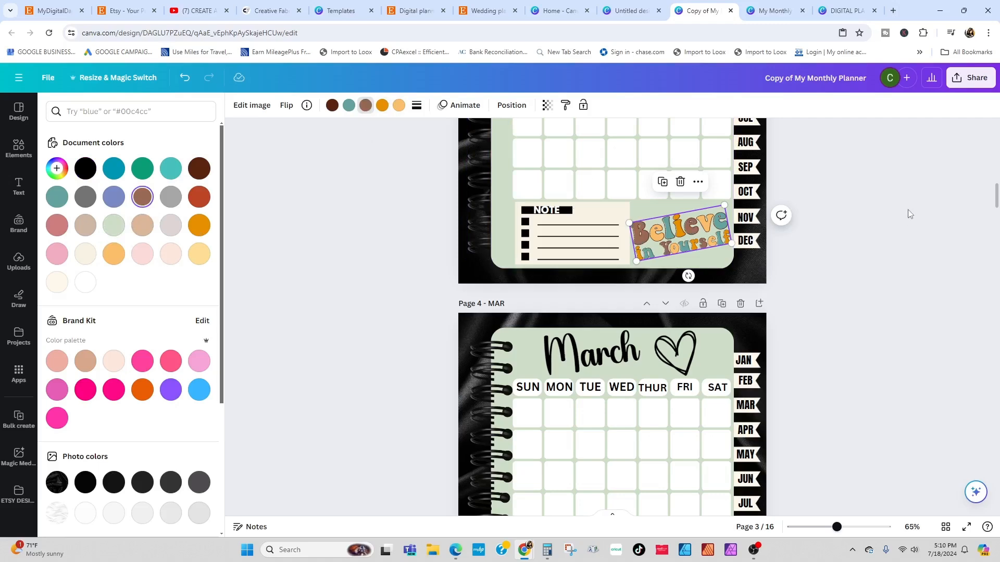
{"action": "left_click", "coordinate": [844, 259]}
Move the Stay Positive graphic from the MAR page down to the APR page.
{"action": "scroll", "coordinate": [844, 258], "scroll_direction": "up", "scroll_amount": 3}
{"action": "scroll", "coordinate": [850, 258], "scroll_direction": "down", "scroll_amount": 12}
{"action": "scroll", "coordinate": [851, 257], "scroll_direction": "up", "scroll_amount": 3}
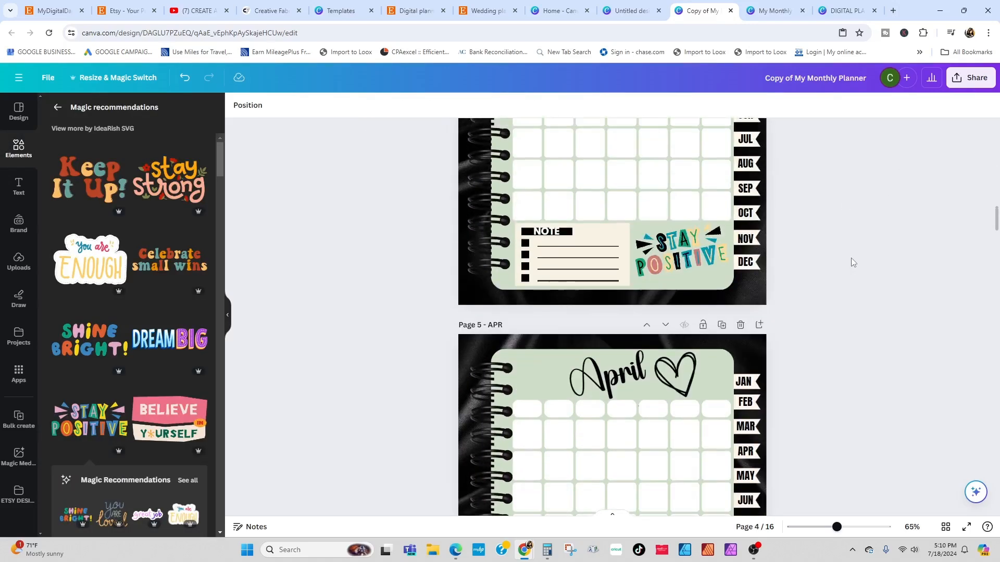
{"action": "scroll", "coordinate": [851, 258], "scroll_direction": "up", "scroll_amount": 5}
{"action": "scroll", "coordinate": [853, 258], "scroll_direction": "down", "scroll_amount": 6}
{"action": "left_click", "coordinate": [679, 201]}
{"action": "left_click_drag", "start_coordinate": [680, 201], "coordinate": [690, 466]}
Add the Keep It Up! graphic to the MAR page, shrink and tilt it, and place it beside the NOTE checklist.
{"action": "left_click", "coordinate": [90, 179]}
{"action": "left_click_drag", "start_coordinate": [611, 459], "coordinate": [651, 172]}
{"action": "scroll", "coordinate": [651, 172], "scroll_direction": "up", "scroll_amount": 3}
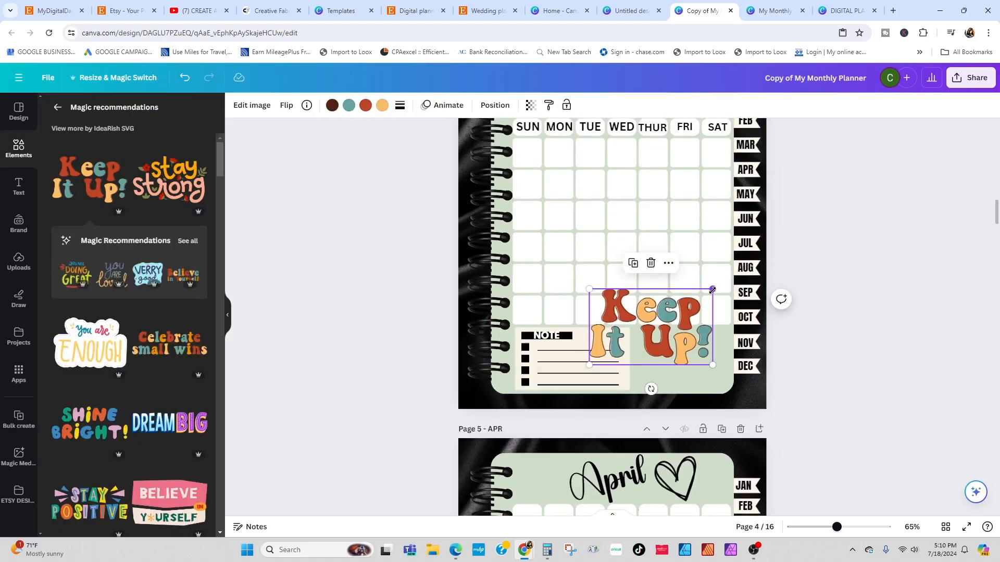
{"action": "left_click_drag", "start_coordinate": [712, 289], "coordinate": [671, 314]}
{"action": "left_click_drag", "start_coordinate": [630, 388], "coordinate": [642, 388]}
{"action": "left_click_drag", "start_coordinate": [633, 339], "coordinate": [680, 353]}
Recolor the Keep It Up! graphic's dark brown to black and red to tan, and nudge it down slightly.
{"action": "scroll", "coordinate": [897, 220], "scroll_direction": "up", "scroll_amount": 6}
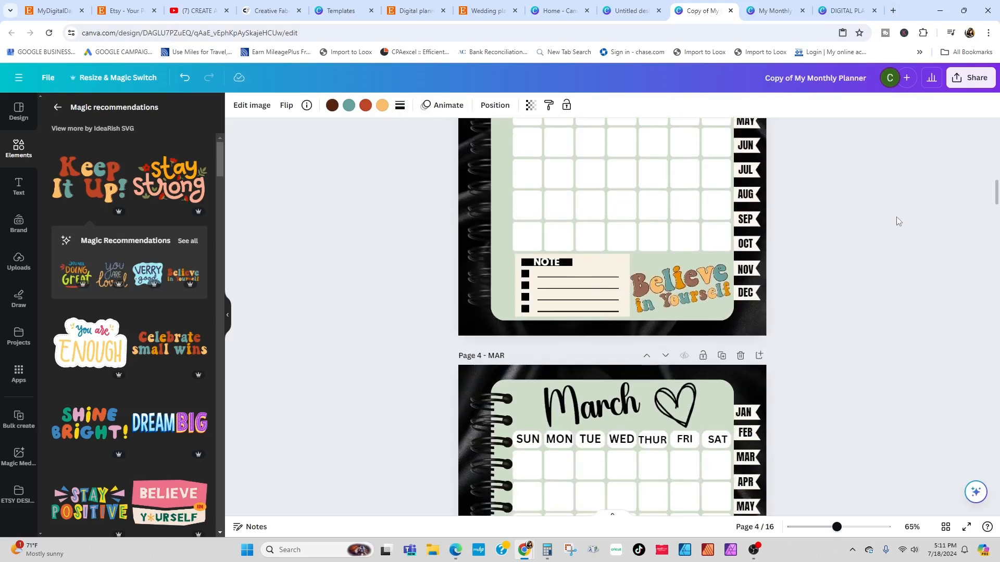
{"action": "left_click", "coordinate": [332, 105]}
{"action": "left_click", "coordinate": [142, 197]}
{"action": "scroll", "coordinate": [856, 280], "scroll_direction": "down", "scroll_amount": 6}
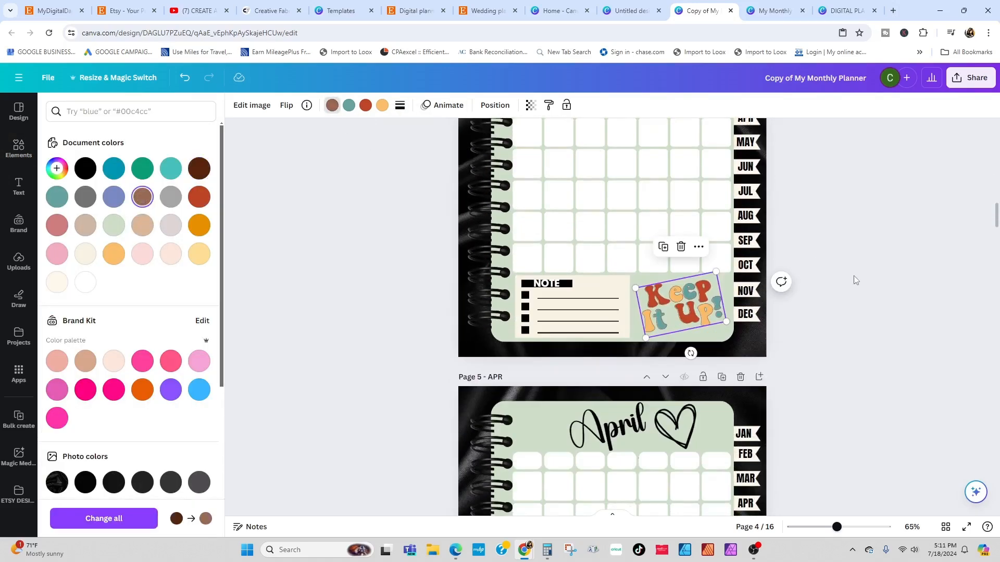
{"action": "left_click", "coordinate": [366, 105]}
{"action": "left_click", "coordinate": [142, 225]}
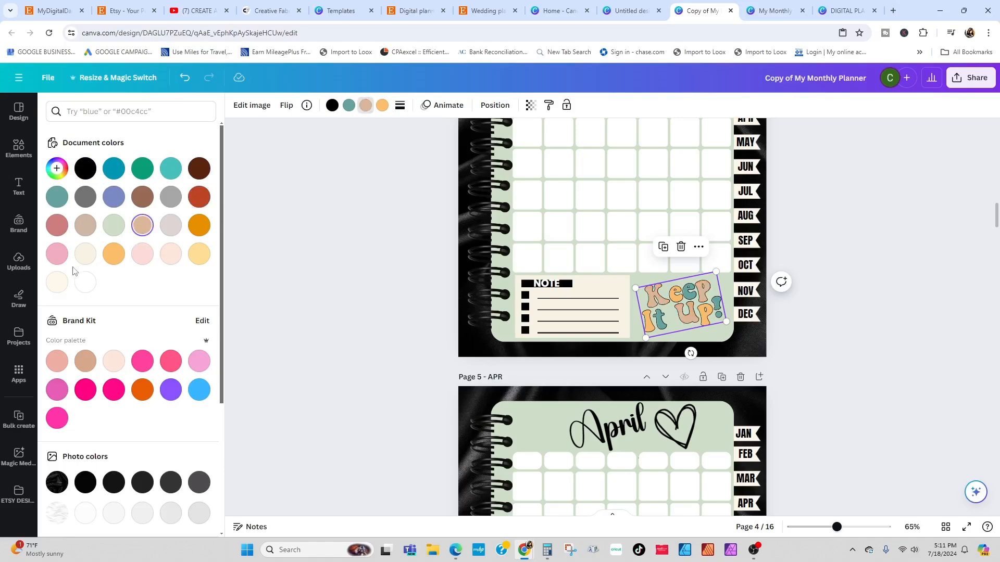
{"action": "scroll", "coordinate": [878, 245], "scroll_direction": "up", "scroll_amount": 16}
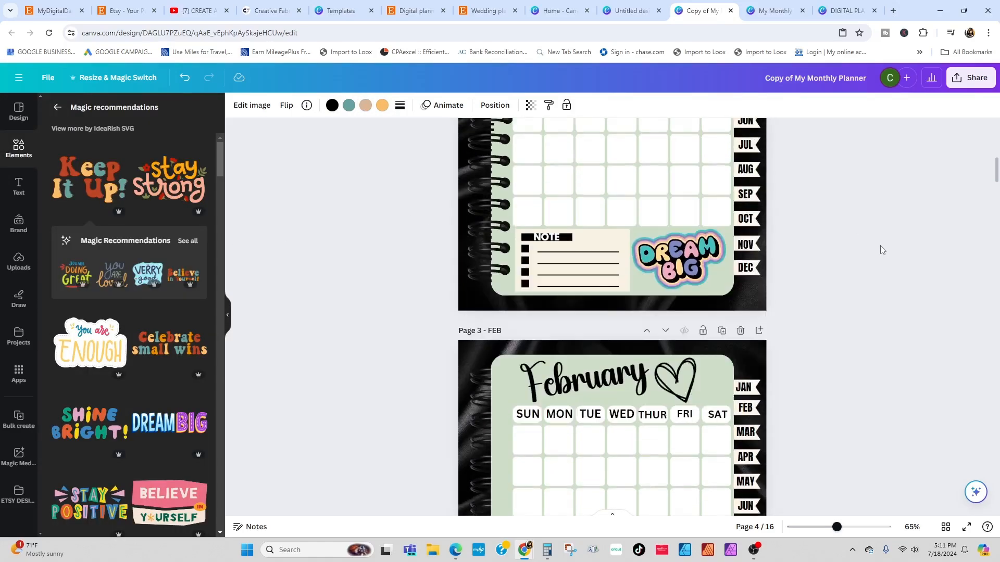
{"action": "scroll", "coordinate": [881, 243], "scroll_direction": "down", "scroll_amount": 20}
{"action": "left_click_drag", "start_coordinate": [679, 323], "coordinate": [679, 328]}
Shrink the Believe in Yourself lettering on the FEB page slightly so it stays clear of the month tabs.
{"action": "scroll", "coordinate": [873, 269], "scroll_direction": "up", "scroll_amount": 16}
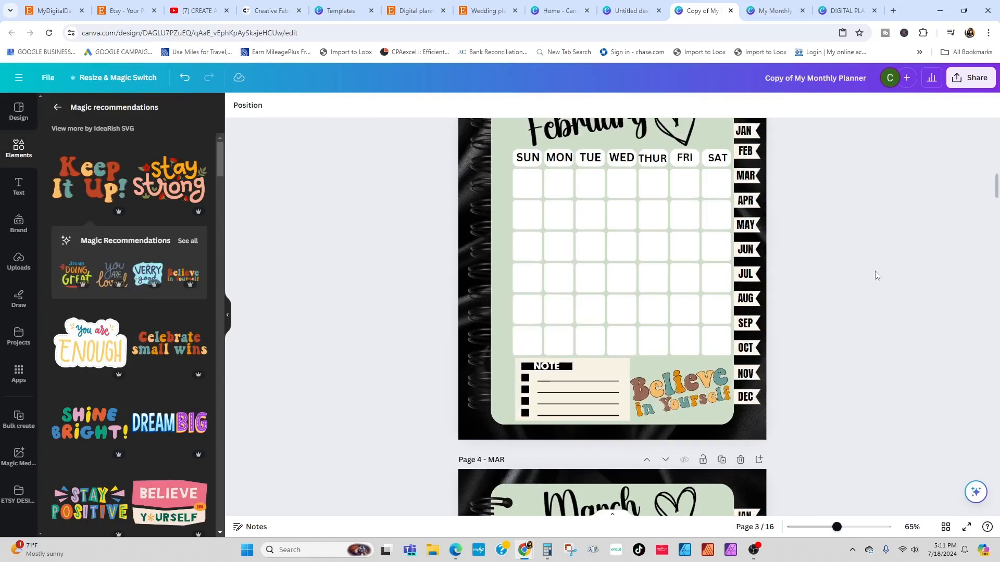
{"action": "left_click", "coordinate": [677, 208]}
{"action": "scroll", "coordinate": [804, 257], "scroll_direction": "down", "scroll_amount": 7}
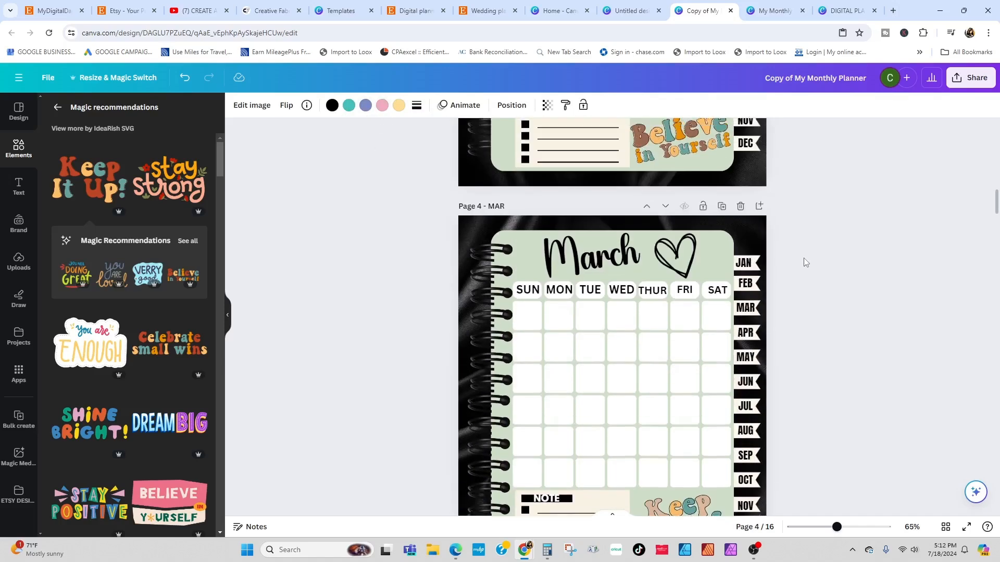
{"action": "scroll", "coordinate": [804, 258], "scroll_direction": "up", "scroll_amount": 7}
{"action": "scroll", "coordinate": [690, 324], "scroll_direction": "down", "scroll_amount": 5}
{"action": "left_click", "coordinate": [690, 324]}
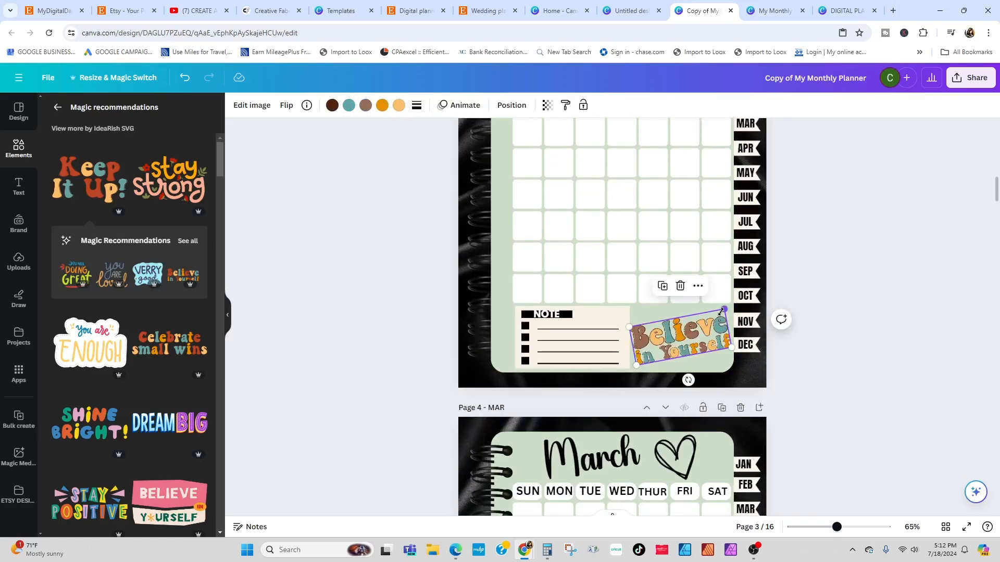
{"action": "left_click_drag", "start_coordinate": [723, 310], "coordinate": [720, 314]}
Browse more motivational lettering graphics from the same creator for the planner pages.
{"action": "scroll", "coordinate": [151, 269], "scroll_direction": "down", "scroll_amount": 10}
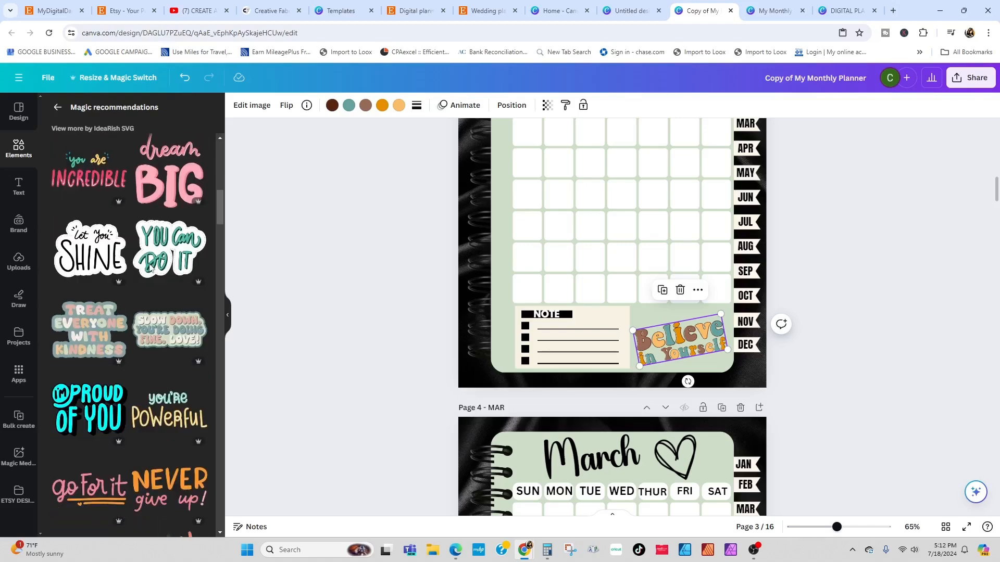
{"action": "scroll", "coordinate": [151, 268], "scroll_direction": "down", "scroll_amount": 15}
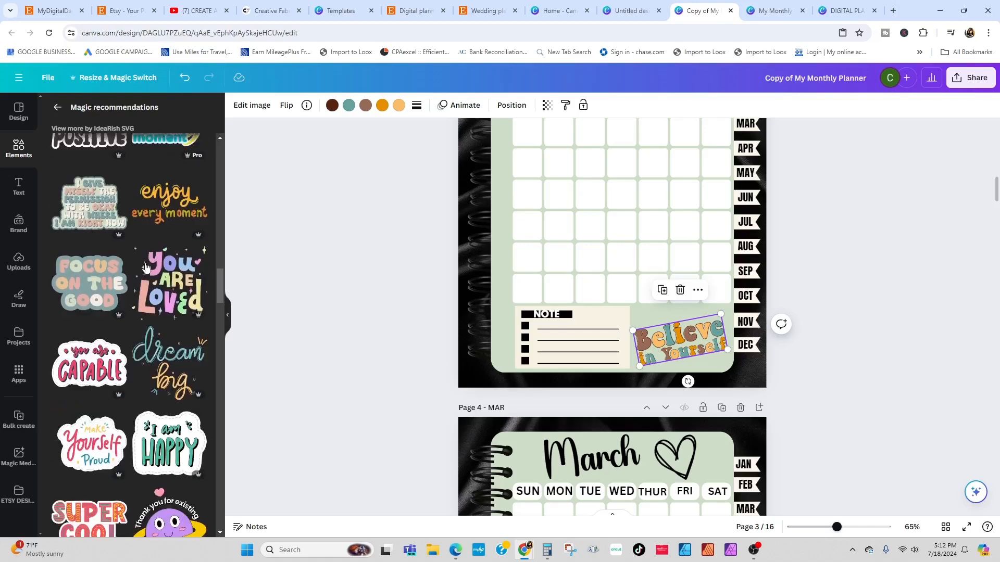
{"action": "scroll", "coordinate": [146, 267], "scroll_direction": "down", "scroll_amount": 15}
{"action": "left_click", "coordinate": [332, 106]}
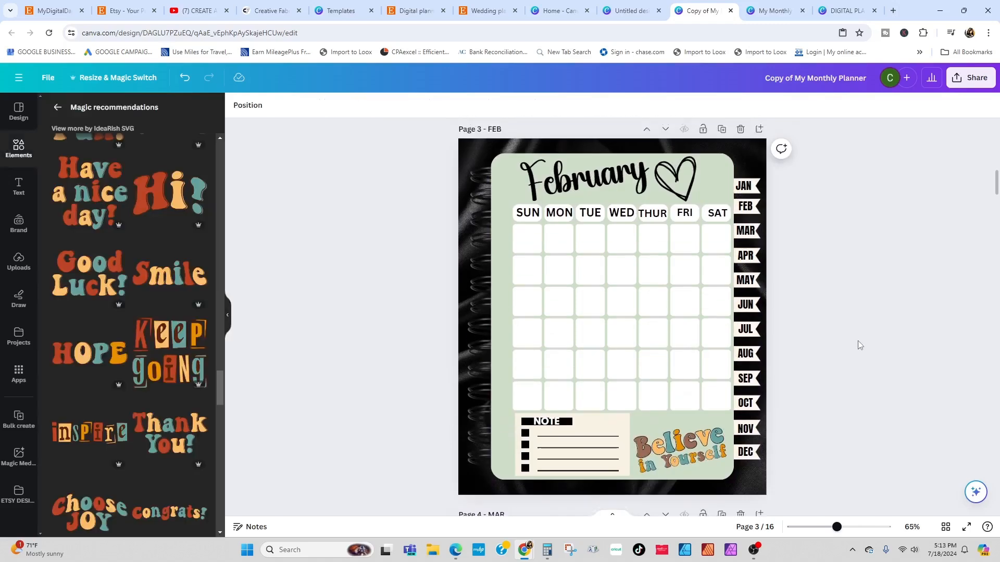
{"action": "scroll", "coordinate": [859, 344], "scroll_direction": "down", "scroll_amount": 20}
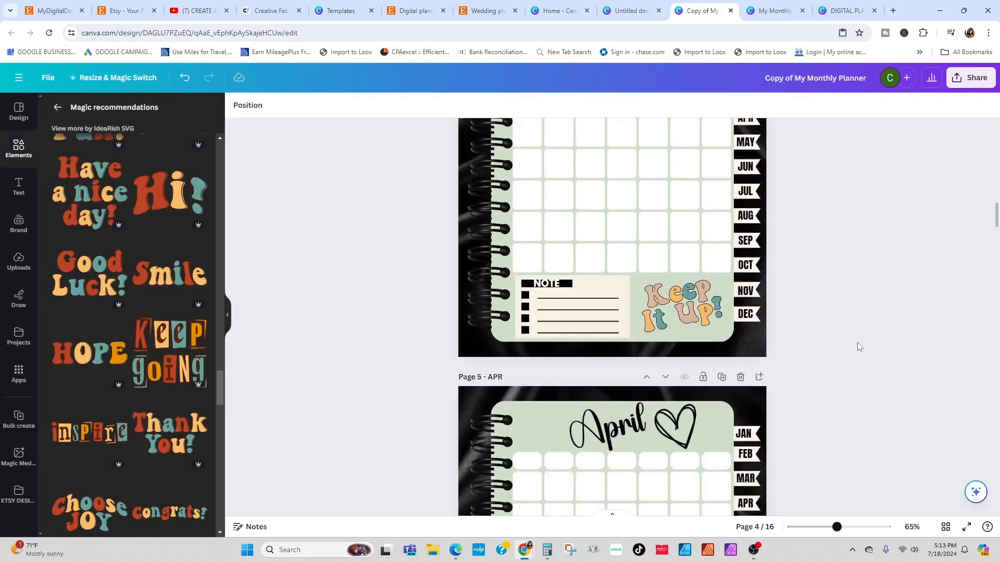
Try the Do It For Yourself graphic beside the NOTE checklist on the MAY page, and delete it.
{"action": "left_click", "coordinate": [62, 112]}
{"action": "scroll", "coordinate": [193, 267], "scroll_direction": "down", "scroll_amount": 4}
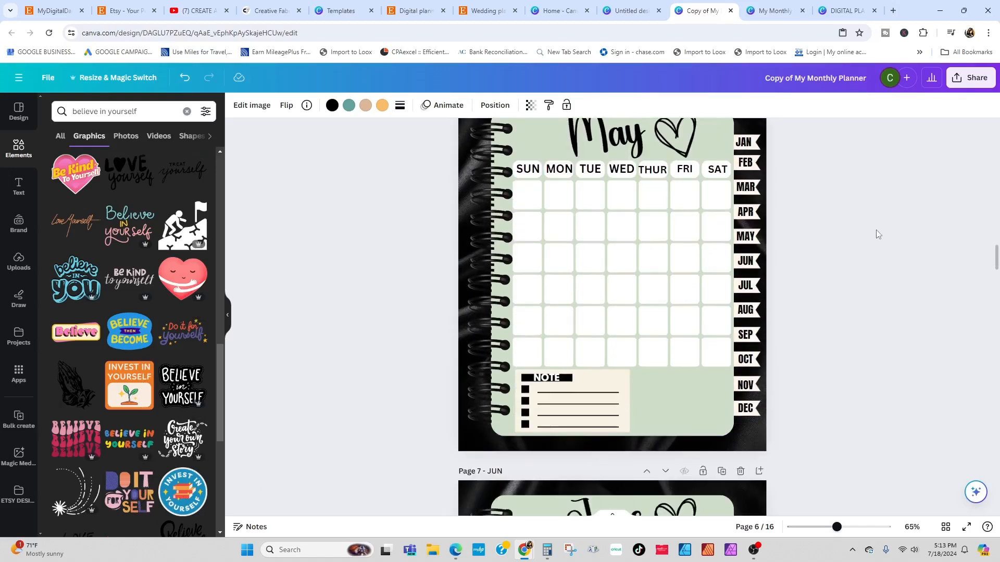
{"action": "left_click_drag", "start_coordinate": [149, 507], "coordinate": [694, 364]}
{"action": "scroll", "coordinate": [791, 297], "scroll_direction": "up", "scroll_amount": 3}
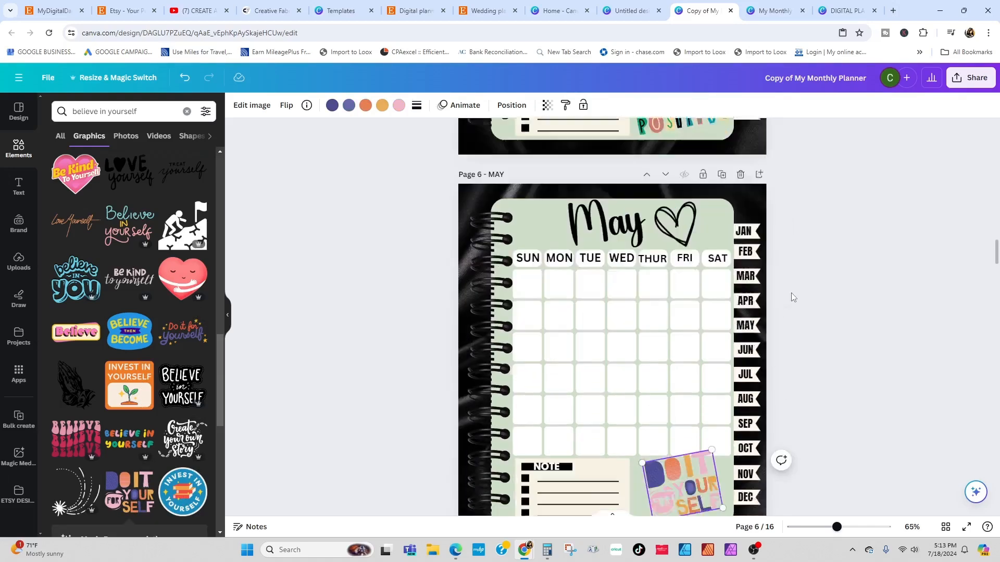
{"action": "scroll", "coordinate": [792, 296], "scroll_direction": "down", "scroll_amount": 4}
{"action": "key", "text": "Delete"}
Clear the "believe in yourself" search and open the full list of recently used elements.
{"action": "scroll", "coordinate": [131, 351], "scroll_direction": "down", "scroll_amount": 3}
{"action": "scroll", "coordinate": [146, 324], "scroll_direction": "down", "scroll_amount": 15}
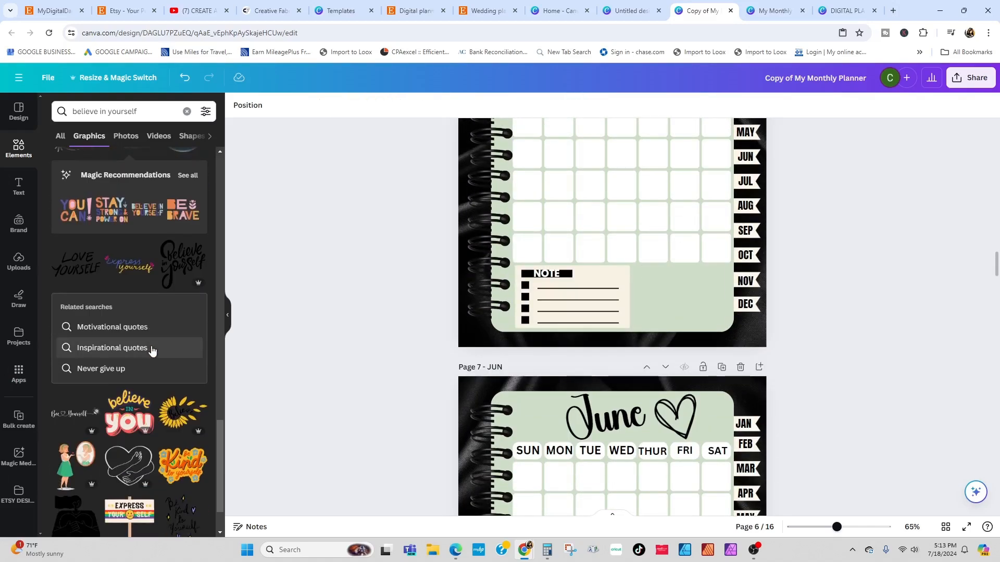
{"action": "scroll", "coordinate": [167, 411], "scroll_direction": "down", "scroll_amount": 5}
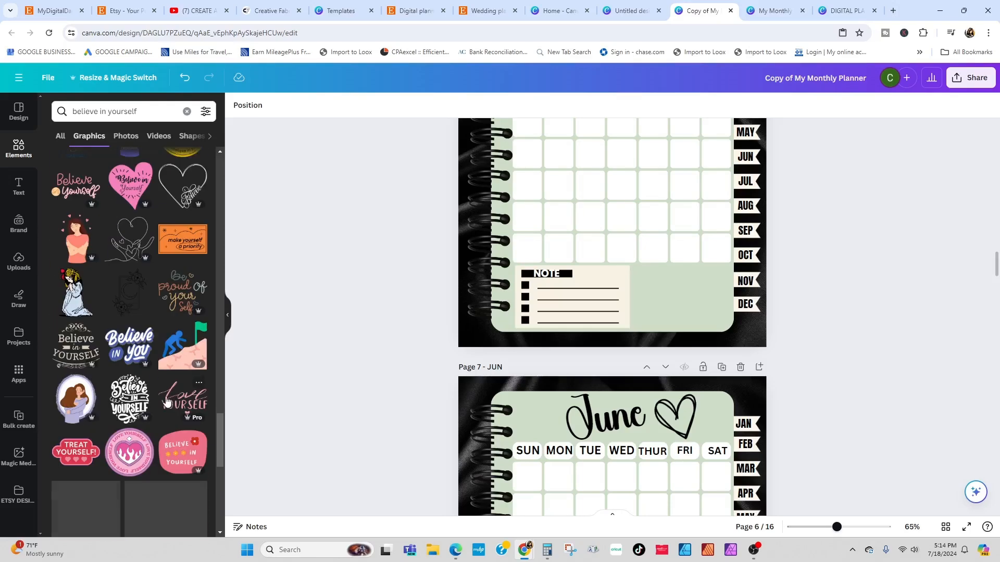
{"action": "left_click", "coordinate": [186, 111]}
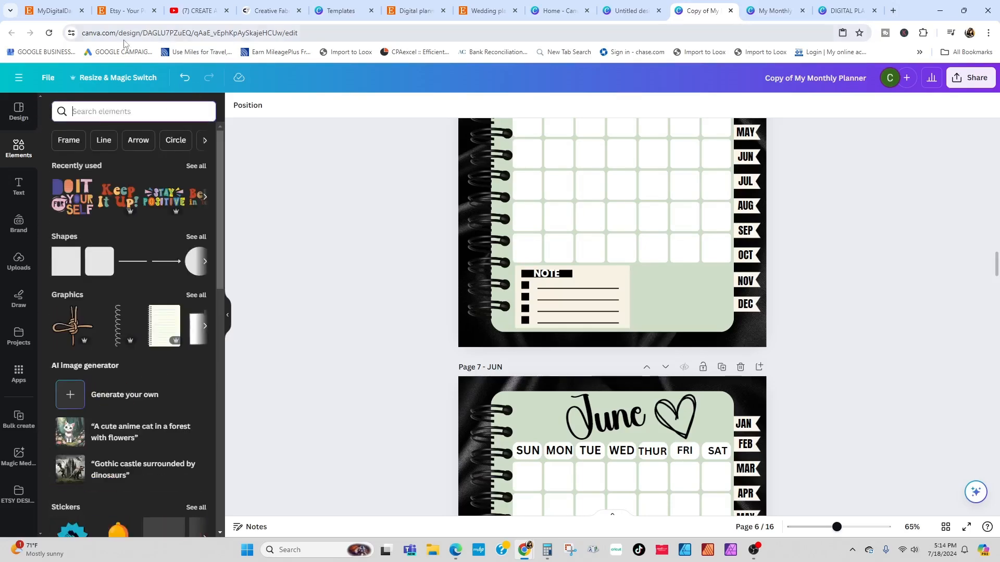
{"action": "left_click", "coordinate": [200, 168]}
{"action": "scroll", "coordinate": [182, 333], "scroll_direction": "down", "scroll_amount": 5}
Replace the FEB page's Believe in Yourself lettering with the smiley Believe in Yourself! sticker from the recently used elements.
{"action": "scroll", "coordinate": [667, 351], "scroll_direction": "up", "scroll_amount": 15}
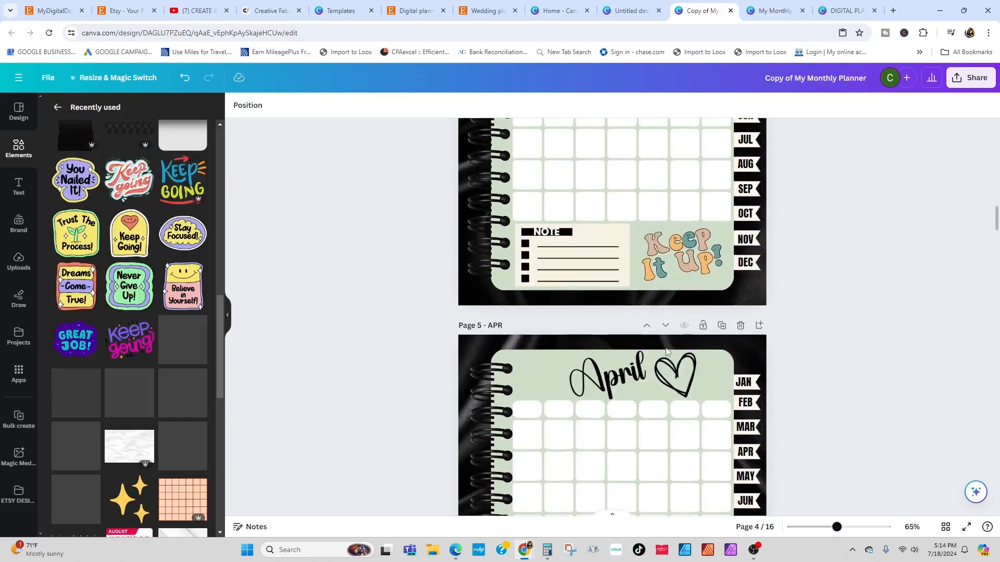
{"action": "scroll", "coordinate": [666, 352], "scroll_direction": "up", "scroll_amount": 4}
{"action": "left_click", "coordinate": [679, 287]}
{"action": "key", "text": "Delete"}
{"action": "left_click", "coordinate": [182, 287]}
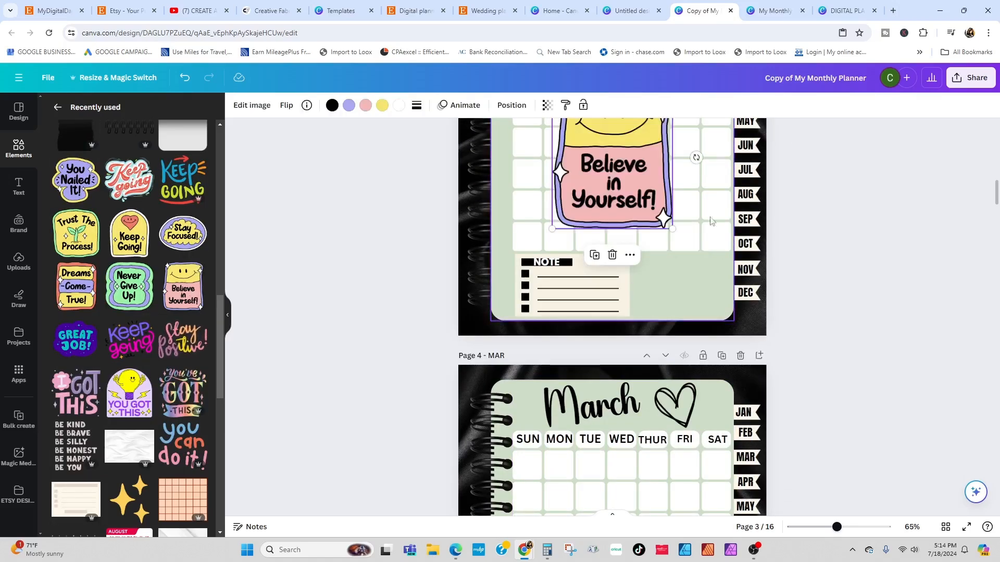
Shrink the smiley Believe in Yourself! sticker, tilt it about -7°, and place it beside the FEB page's NOTE checklist.
{"action": "left_click_drag", "start_coordinate": [619, 180], "coordinate": [660, 238]}
{"action": "left_click_drag", "start_coordinate": [714, 285], "coordinate": [656, 220]}
{"action": "left_click_drag", "start_coordinate": [682, 180], "coordinate": [686, 161]}
{"action": "left_click_drag", "start_coordinate": [628, 182], "coordinate": [692, 278]}
{"action": "left_click_drag", "start_coordinate": [712, 223], "coordinate": [696, 249]}
{"action": "left_click_drag", "start_coordinate": [687, 334], "coordinate": [680, 337]}
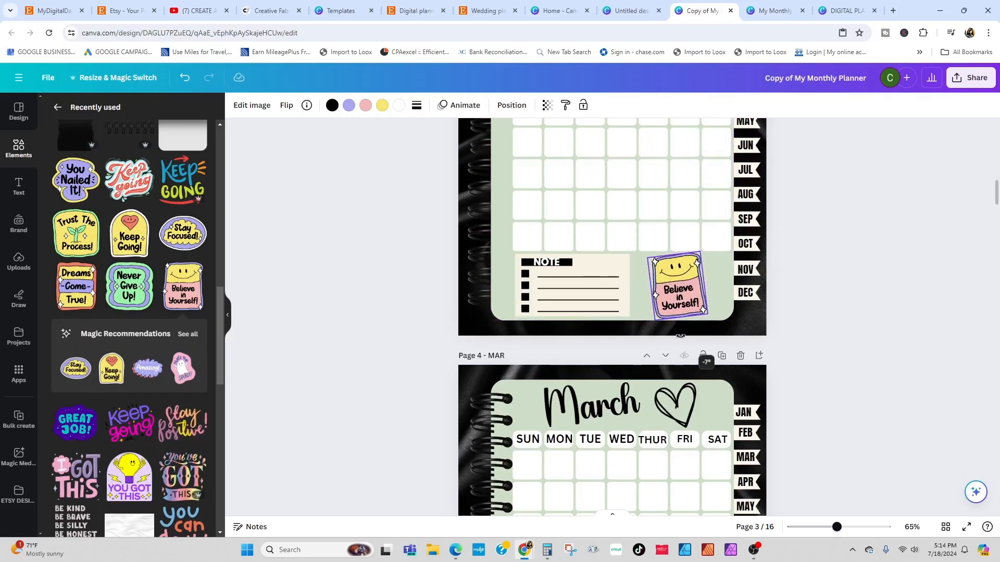
Recolor the smiley Believe in Yourself! sticker: pink to tan, purple to black and yellow to pale pink.
{"action": "left_click", "coordinate": [365, 105]}
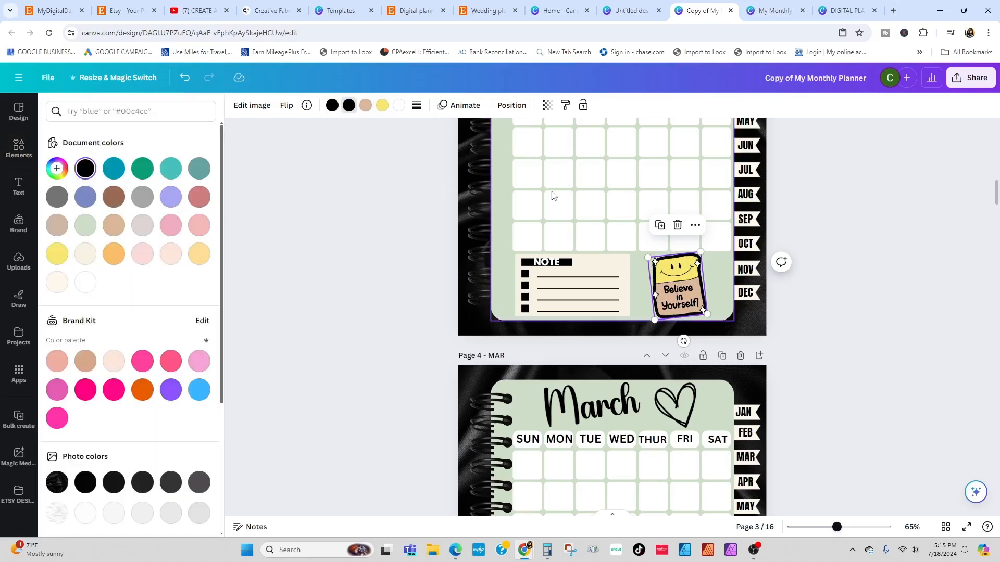
{"action": "scroll", "coordinate": [553, 195], "scroll_direction": "up", "scroll_amount": 2}
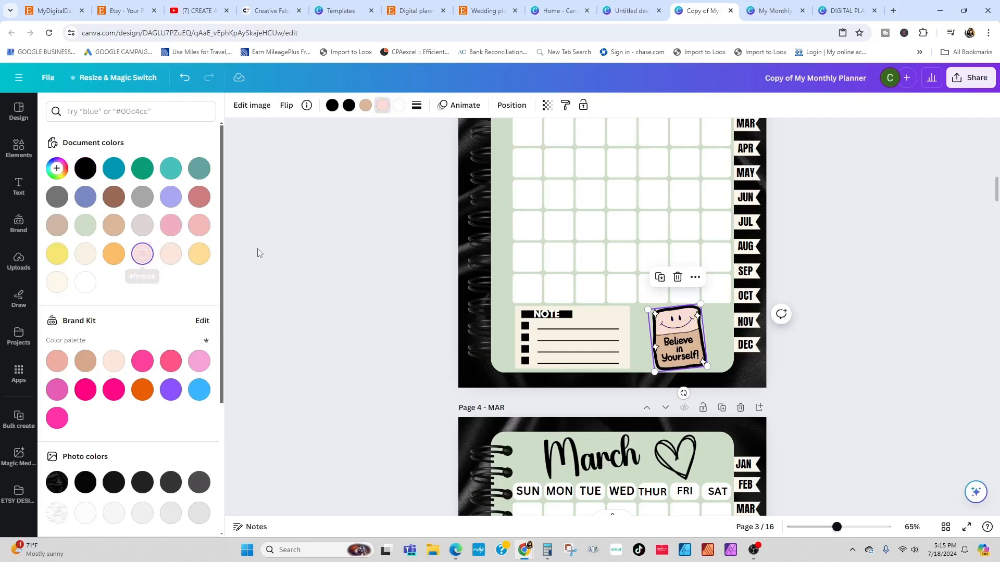
{"action": "left_click", "coordinate": [868, 286]}
Replace the Keep It Up! graphic on the MAR page with the Keep Going! heart sticker.
{"action": "scroll", "coordinate": [868, 288], "scroll_direction": "down", "scroll_amount": 7}
{"action": "left_click", "coordinate": [682, 350]}
{"action": "left_click", "coordinate": [679, 298]}
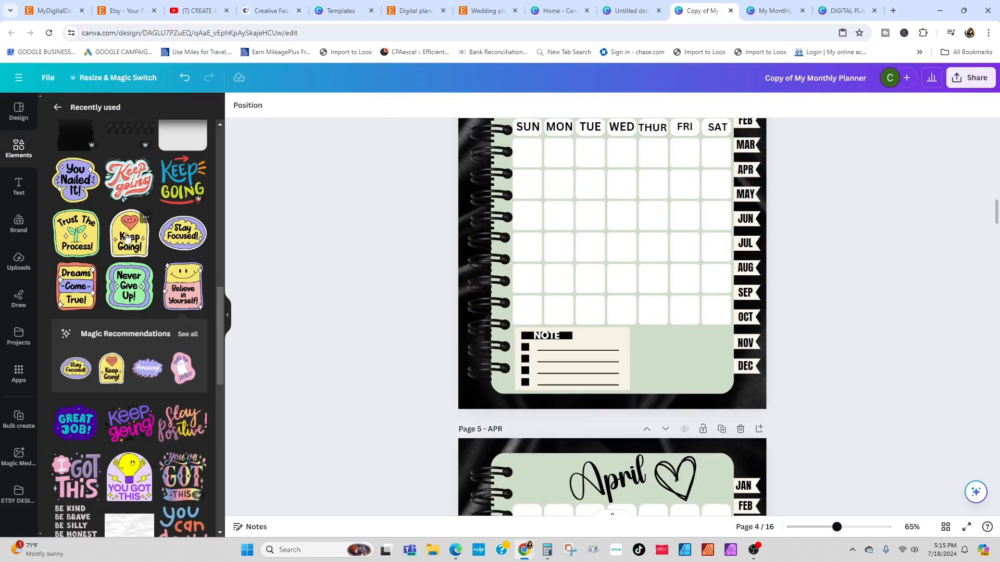
{"action": "left_click", "coordinate": [127, 238]}
Shrink and tilt the Keep Going! sticker and place it beside the MAR page's NOTE checklist.
{"action": "left_click_drag", "start_coordinate": [670, 156], "coordinate": [607, 242]}
{"action": "left_click_drag", "start_coordinate": [580, 325], "coordinate": [597, 322]}
{"action": "left_click_drag", "start_coordinate": [578, 276], "coordinate": [682, 358]}
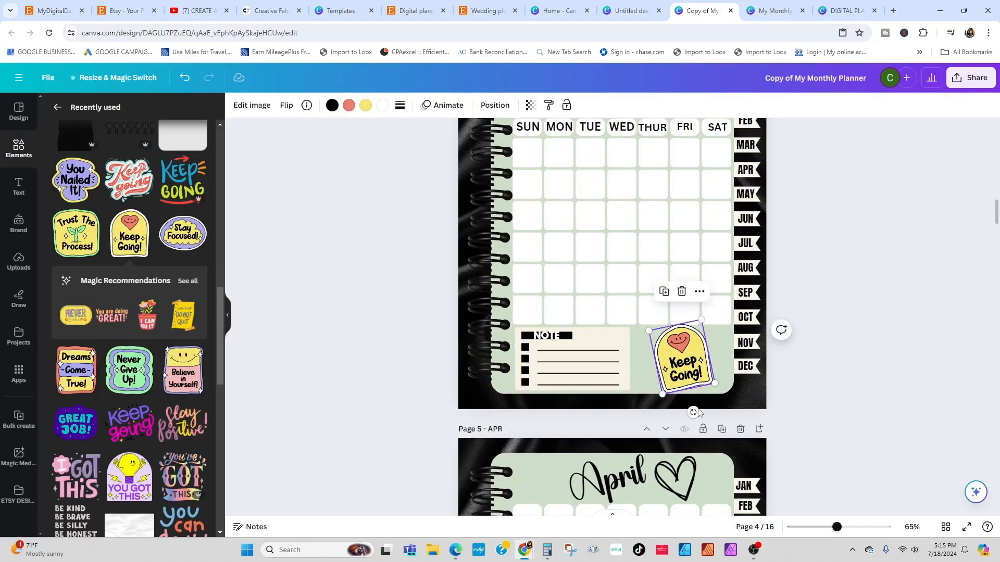
{"action": "left_click_drag", "start_coordinate": [698, 413], "coordinate": [689, 412]}
Recolor the Keep Going! sticker's yellow to pale pink and try black for its white border.
{"action": "left_click", "coordinate": [366, 105]}
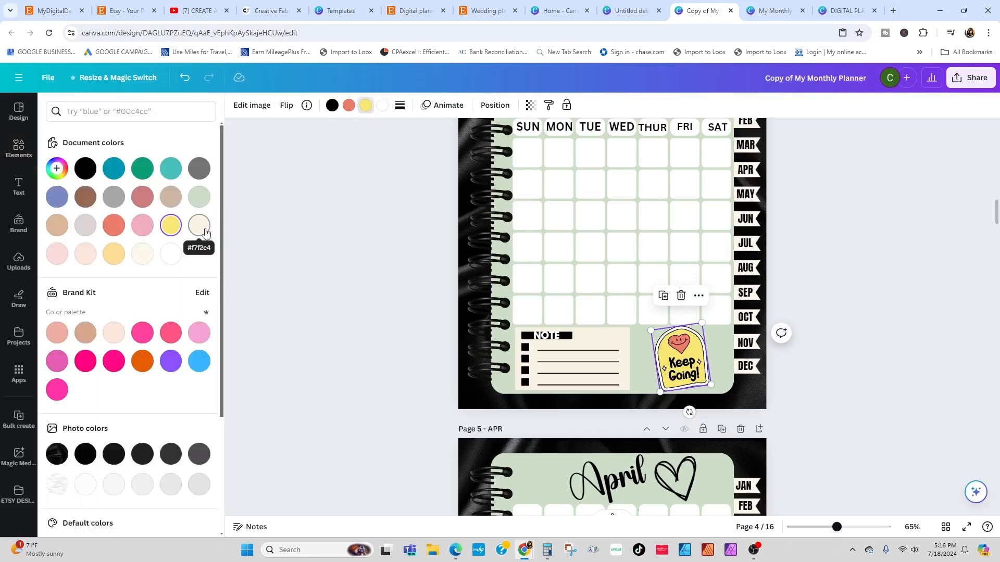
{"action": "left_click", "coordinate": [867, 299]}
{"action": "left_click", "coordinate": [682, 354]}
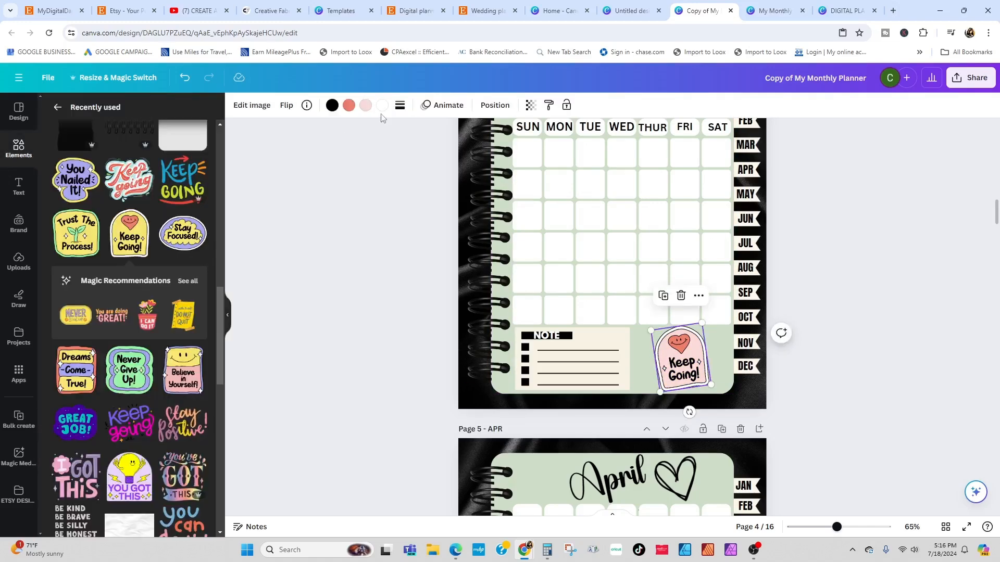
{"action": "left_click", "coordinate": [382, 105]}
{"action": "left_click", "coordinate": [85, 170]}
{"action": "left_click", "coordinate": [142, 253]}
{"action": "left_click", "coordinate": [850, 331]}
Search the elements for "trust the process" and show all matching graphics for the MAY page.
{"action": "scroll", "coordinate": [850, 336], "scroll_direction": "down", "scroll_amount": 10}
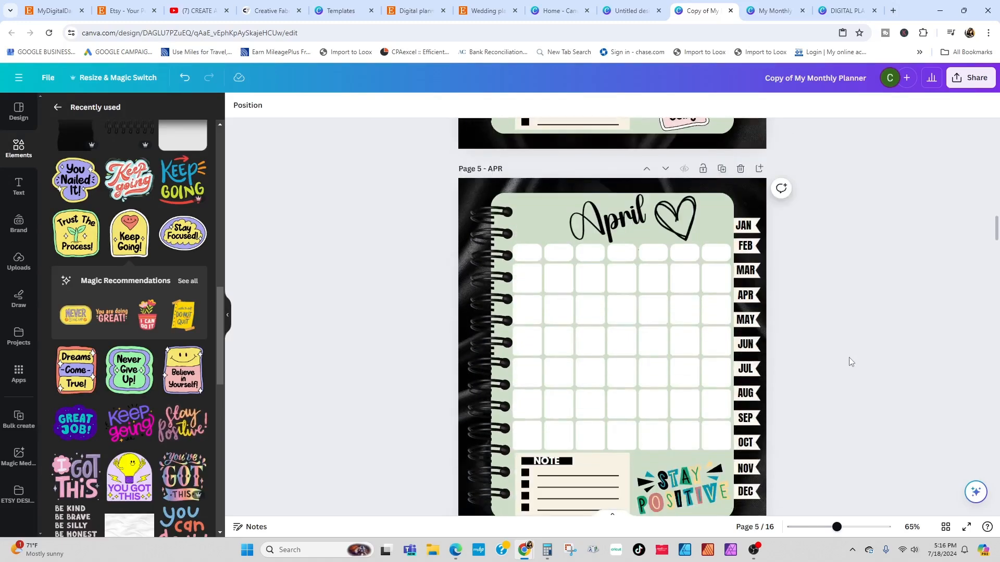
{"action": "left_click", "coordinate": [157, 115]}
{"action": "type", "text": "trust the process"}
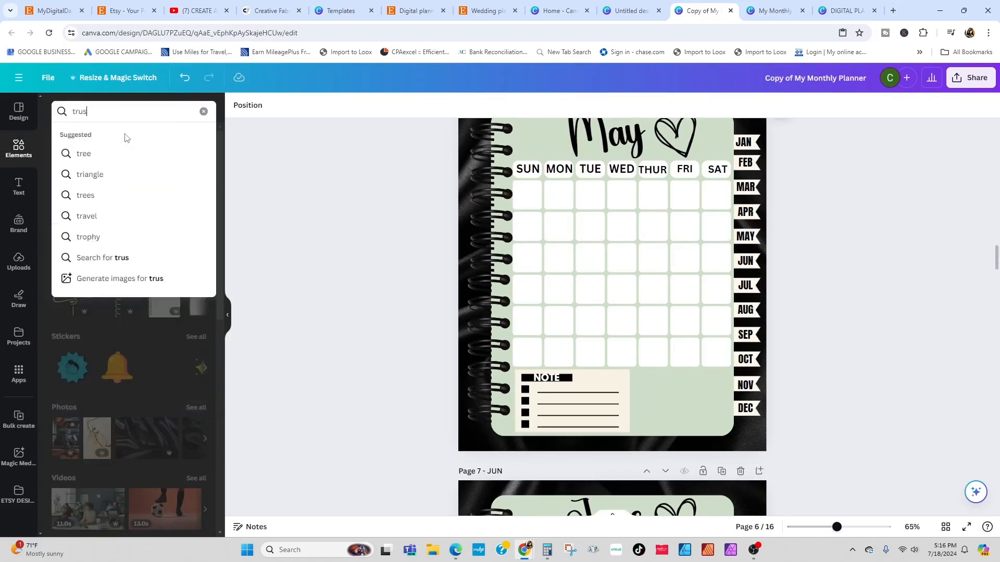
{"action": "key", "text": "Return"}
{"action": "left_click", "coordinate": [197, 191]}
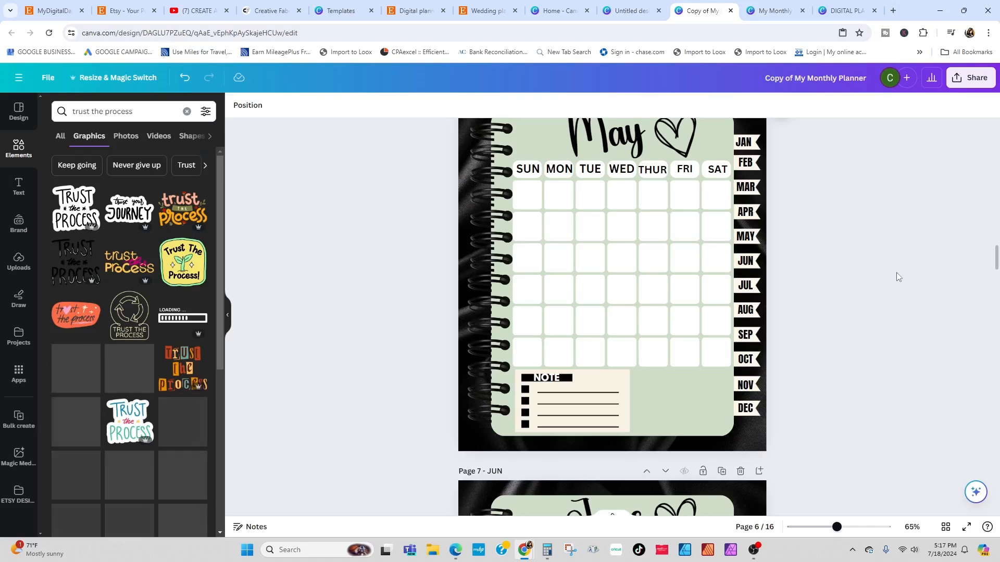
Browse the "trust the process" graphics for a sticker that suits the MAY page.
{"action": "scroll", "coordinate": [115, 320], "scroll_direction": "down", "scroll_amount": 1}
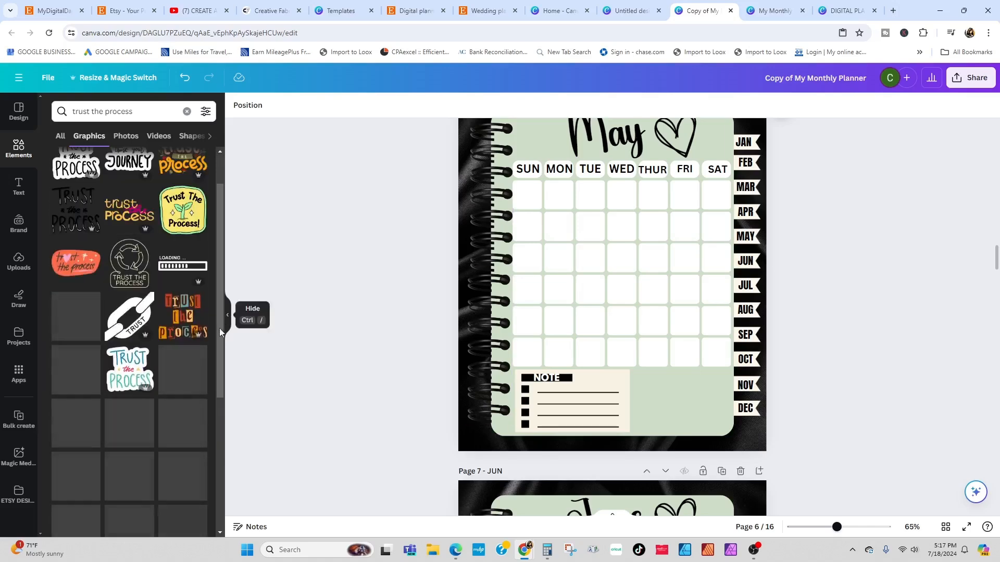
{"action": "scroll", "coordinate": [113, 343], "scroll_direction": "down", "scroll_amount": 5}
{"action": "scroll", "coordinate": [114, 344], "scroll_direction": "up", "scroll_amount": 6}
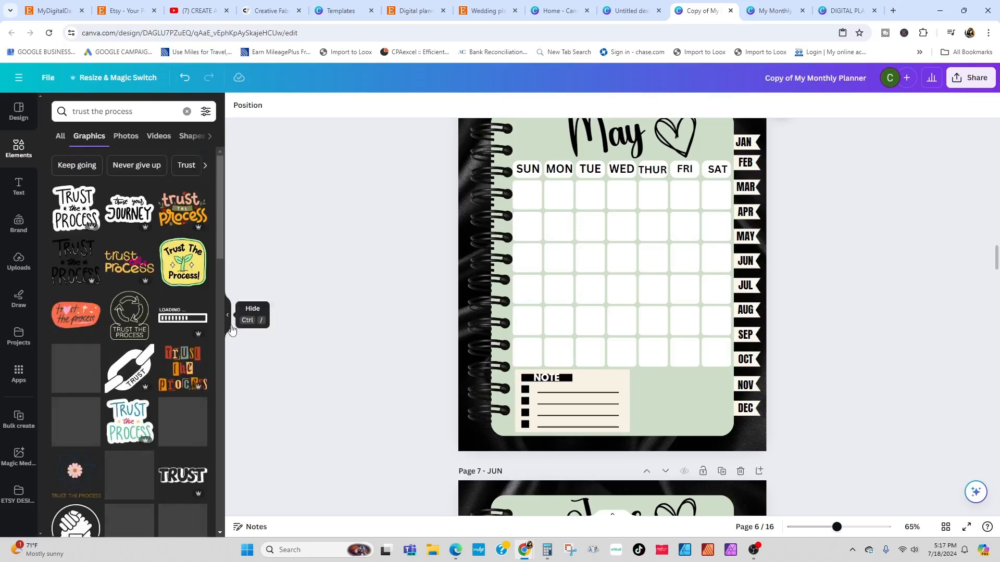
{"action": "scroll", "coordinate": [117, 401], "scroll_direction": "down", "scroll_amount": 7}
{"action": "scroll", "coordinate": [118, 398], "scroll_direction": "down", "scroll_amount": 3}
{"action": "scroll", "coordinate": [119, 398], "scroll_direction": "up", "scroll_amount": 8}
{"action": "scroll", "coordinate": [120, 398], "scroll_direction": "down", "scroll_amount": 4}
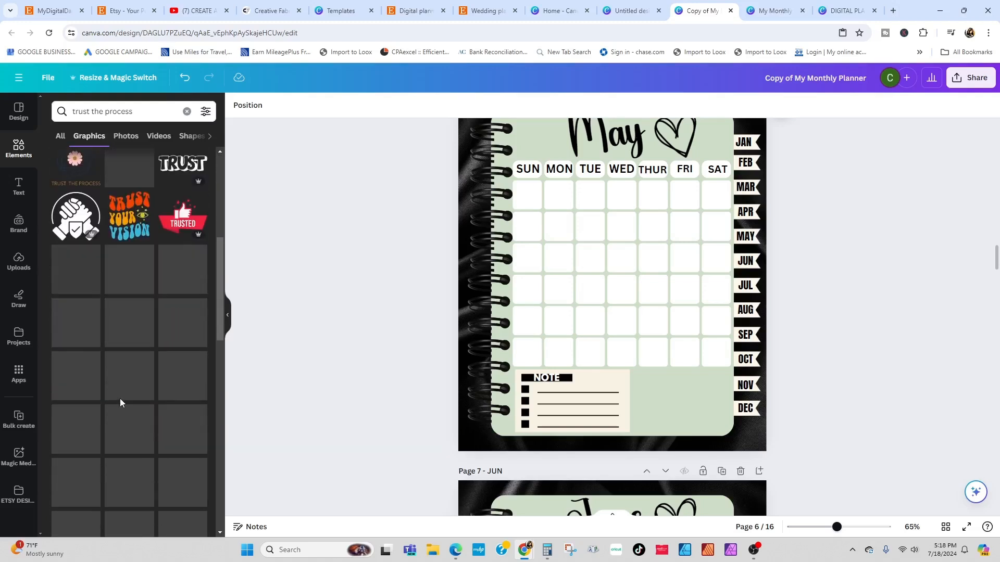
{"action": "scroll", "coordinate": [120, 398], "scroll_direction": "up", "scroll_amount": 2}
{"action": "scroll", "coordinate": [120, 398], "scroll_direction": "up", "scroll_amount": 10}
Try the floral Trust the Process graphic beside the MAY page's NOTE checklist, and remove it.
{"action": "left_click", "coordinate": [182, 211]}
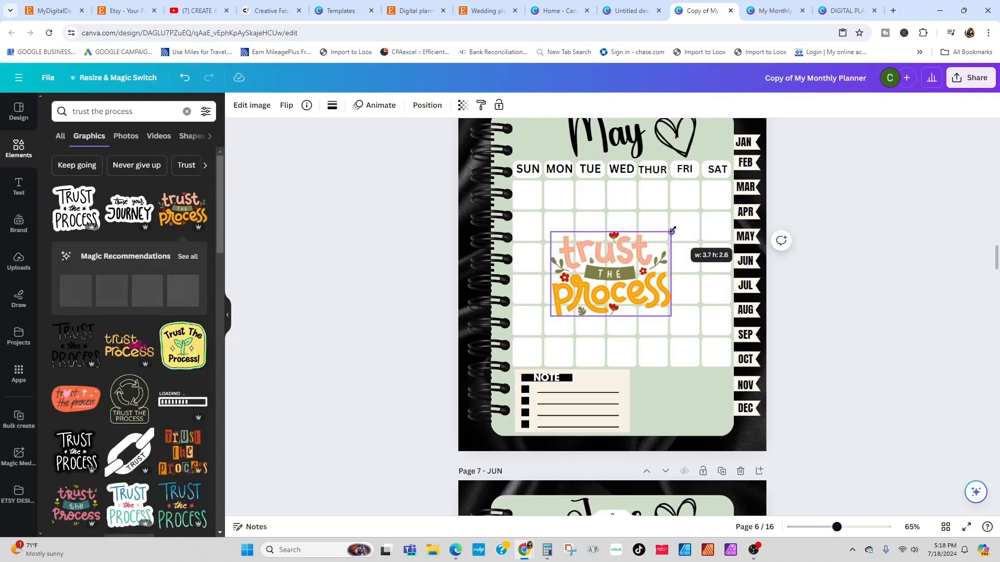
{"action": "left_click_drag", "start_coordinate": [632, 285], "coordinate": [671, 403]}
{"action": "left_click", "coordinate": [674, 348]}
Add the cut-out-letter Trust the Process graphic, shrink and tilt it, and place it beside the MAY page's NOTE checklist.
{"action": "left_click", "coordinate": [182, 452]}
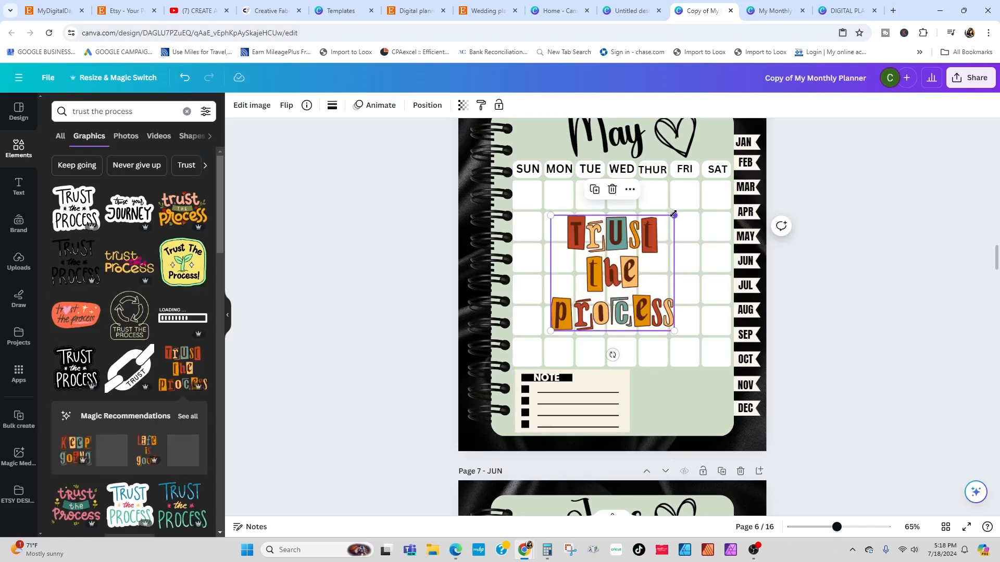
{"action": "left_click_drag", "start_coordinate": [670, 214], "coordinate": [709, 369]}
{"action": "left_click_drag", "start_coordinate": [675, 454], "coordinate": [690, 459]}
{"action": "left_click_drag", "start_coordinate": [677, 401], "coordinate": [681, 401]}
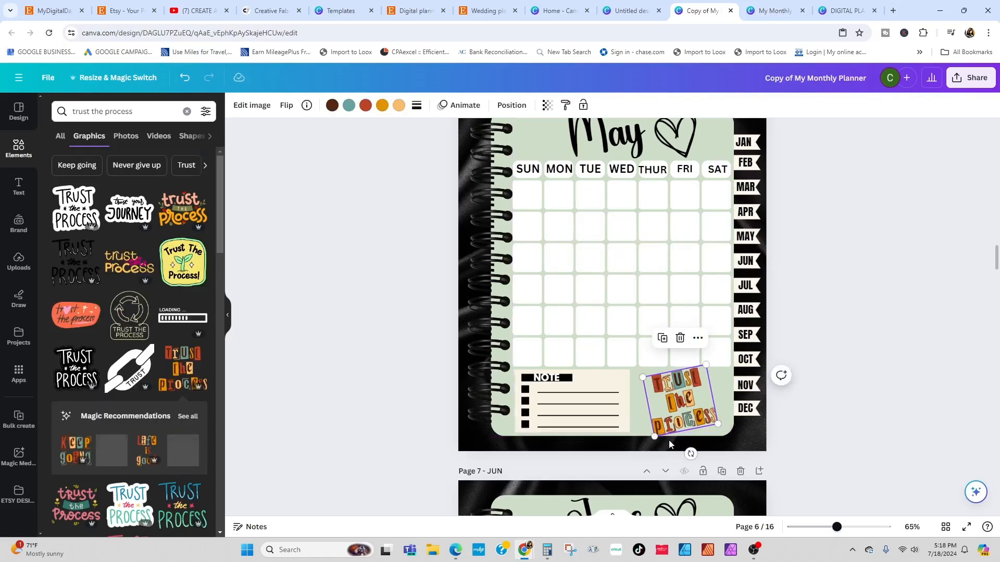
Fine-tune the size and position of the Trust the Process graphic beside the MAY page's NOTE checklist.
{"action": "left_click_drag", "start_coordinate": [653, 440], "coordinate": [658, 432]}
{"action": "left_click", "coordinate": [687, 426]}
{"action": "left_click_drag", "start_coordinate": [717, 420], "coordinate": [724, 426]}
{"action": "left_click", "coordinate": [885, 500]}
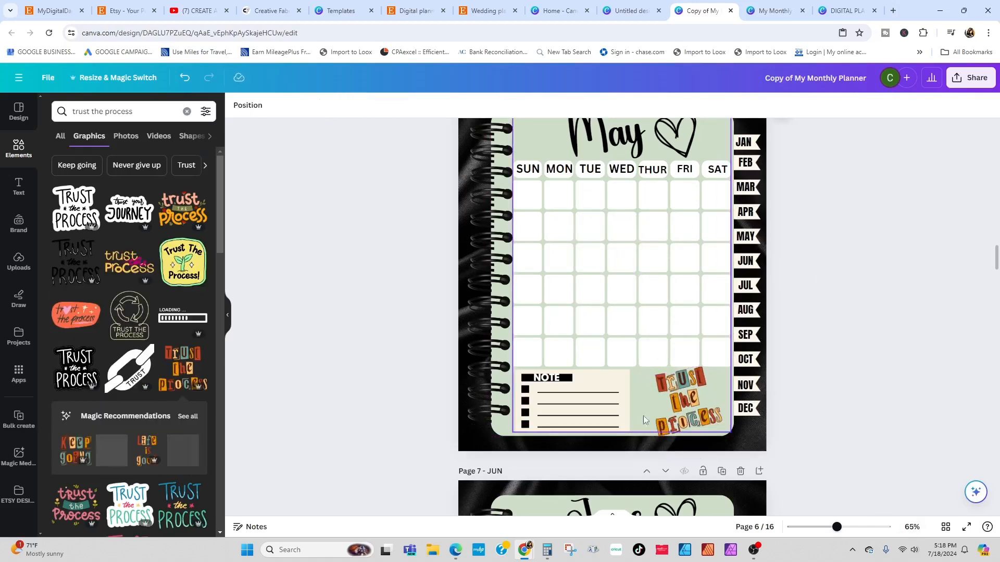
Recolor the red parts of the MAY page's Trust the Process graphic to teal #48c1bc.
{"action": "scroll", "coordinate": [135, 388], "scroll_direction": "down", "scroll_amount": 15}
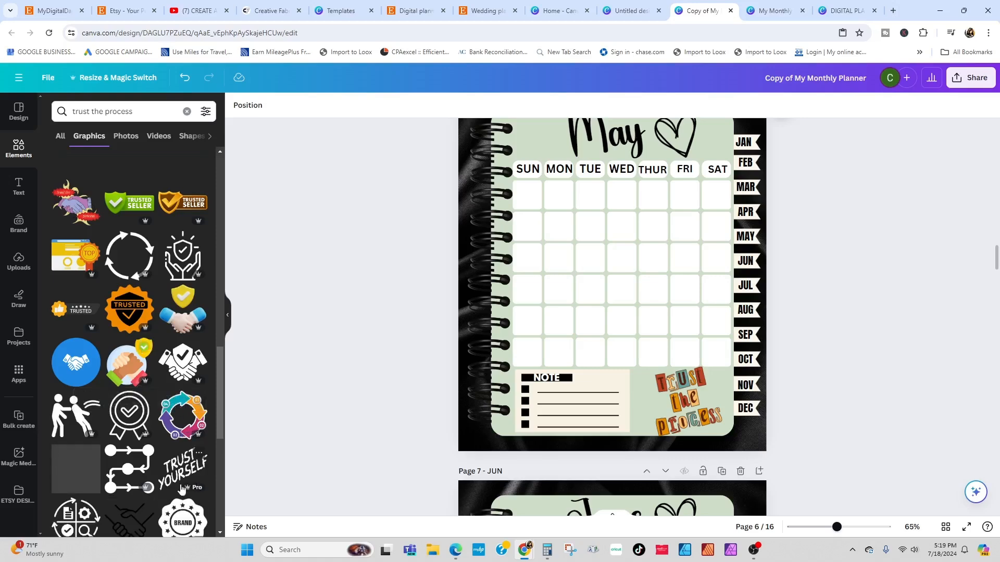
{"action": "scroll", "coordinate": [156, 442], "scroll_direction": "up", "scroll_amount": 5}
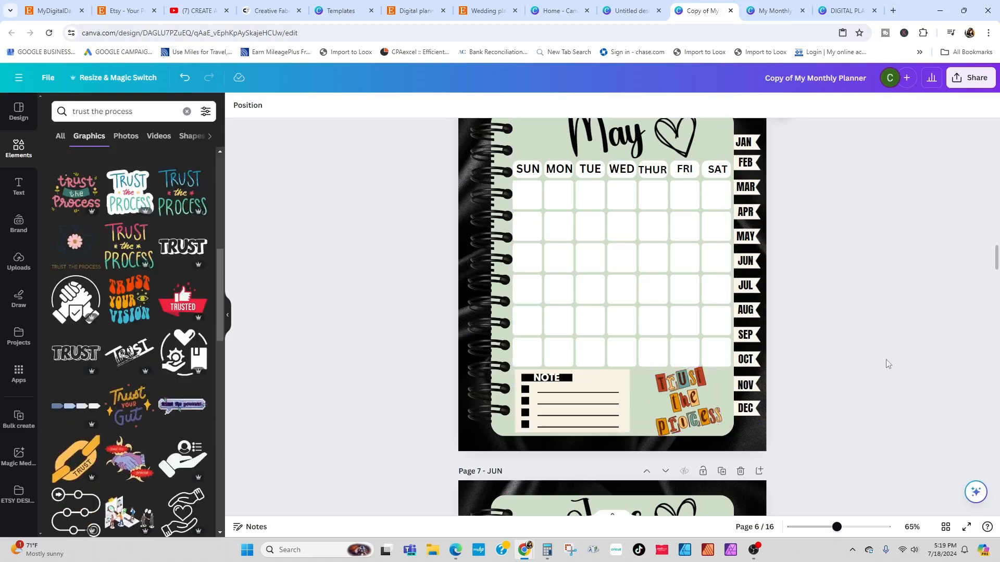
{"action": "scroll", "coordinate": [905, 379], "scroll_direction": "up", "scroll_amount": 12}
{"action": "scroll", "coordinate": [905, 379], "scroll_direction": "down", "scroll_amount": 14}
{"action": "left_click", "coordinate": [684, 296]}
{"action": "left_click", "coordinate": [365, 105]}
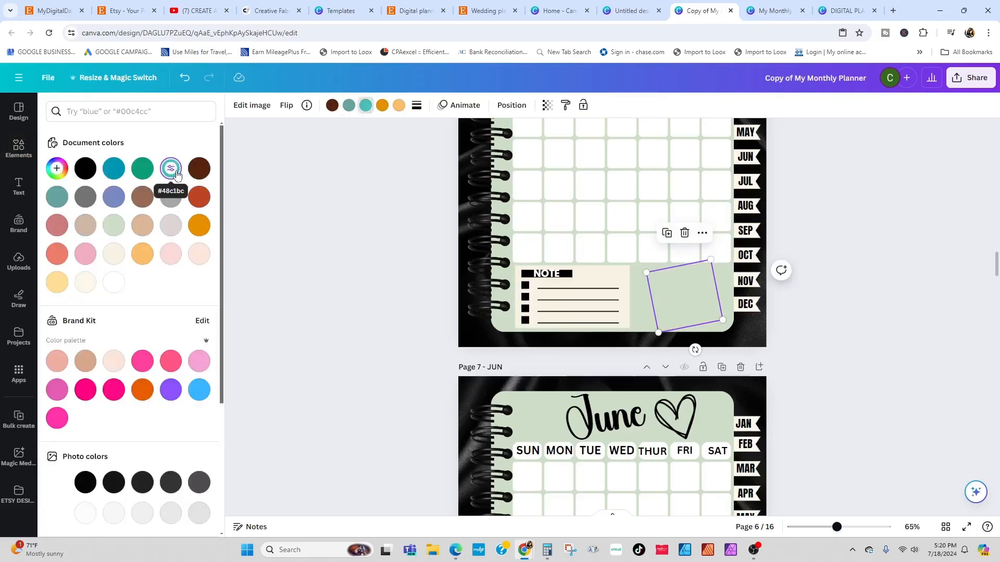
{"action": "left_click", "coordinate": [756, 553]}
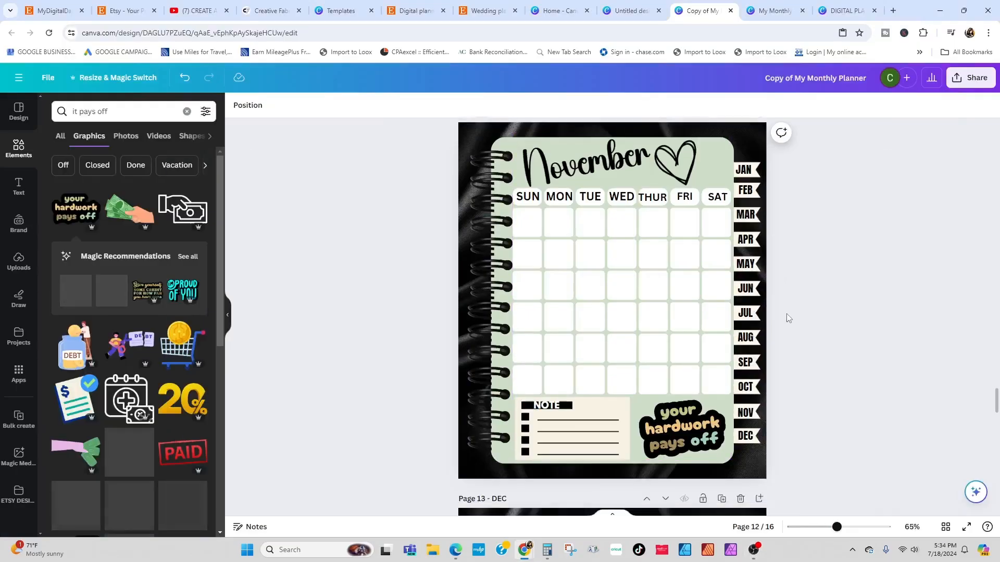
Search the elements for "you did it" and show all matching graphics for the DEC page.
{"action": "scroll", "coordinate": [786, 313], "scroll_direction": "down", "scroll_amount": 7}
{"action": "left_click", "coordinate": [187, 112]}
{"action": "type", "text": "you did it"}
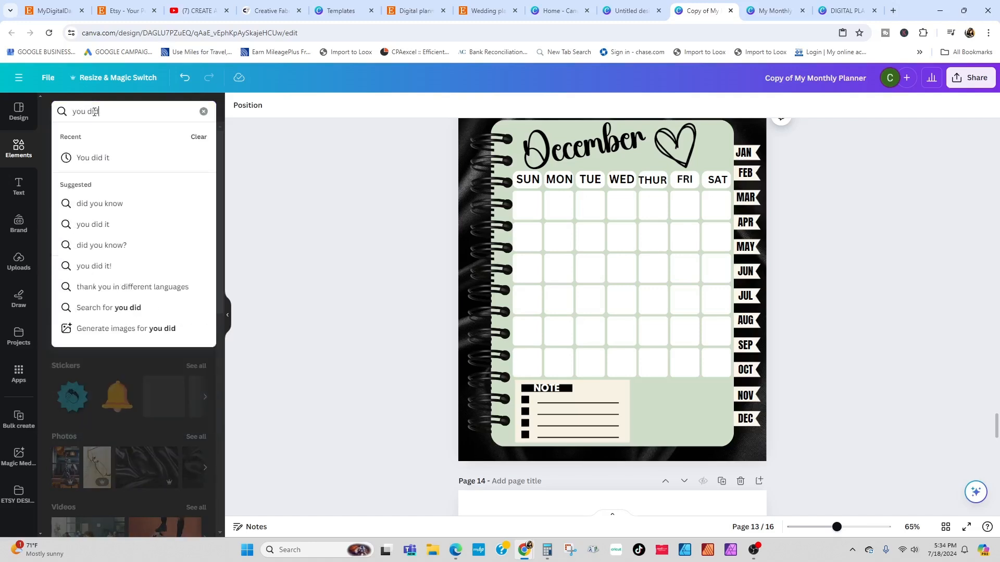
{"action": "key", "text": "Return"}
{"action": "left_click", "coordinate": [90, 136]}
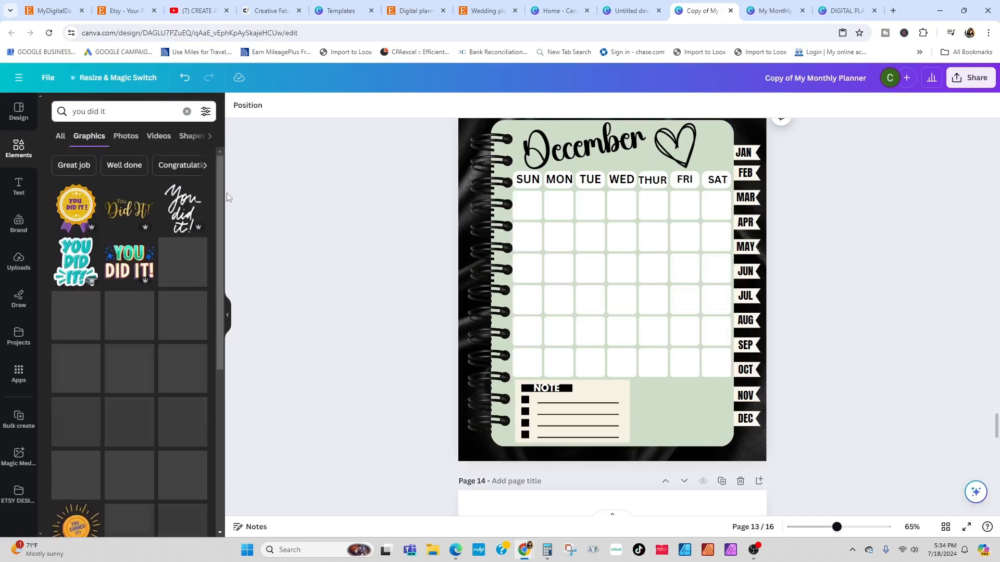
Try the purple You Nailed It! graphic at a reduced size beside the DEC page's NOTE checklist.
{"action": "scroll", "coordinate": [185, 360], "scroll_direction": "down", "scroll_amount": 7}
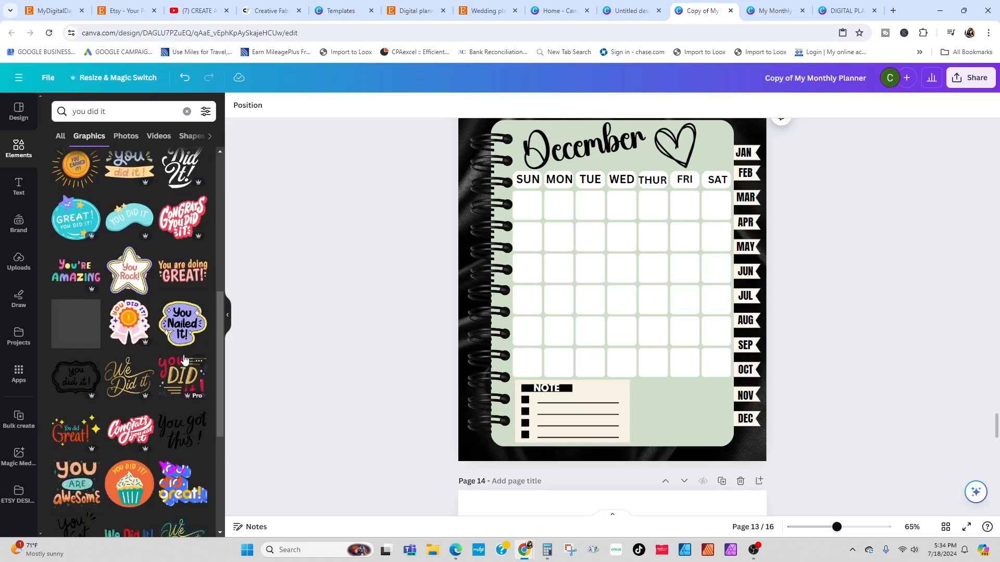
{"action": "scroll", "coordinate": [157, 330], "scroll_direction": "up", "scroll_amount": 3}
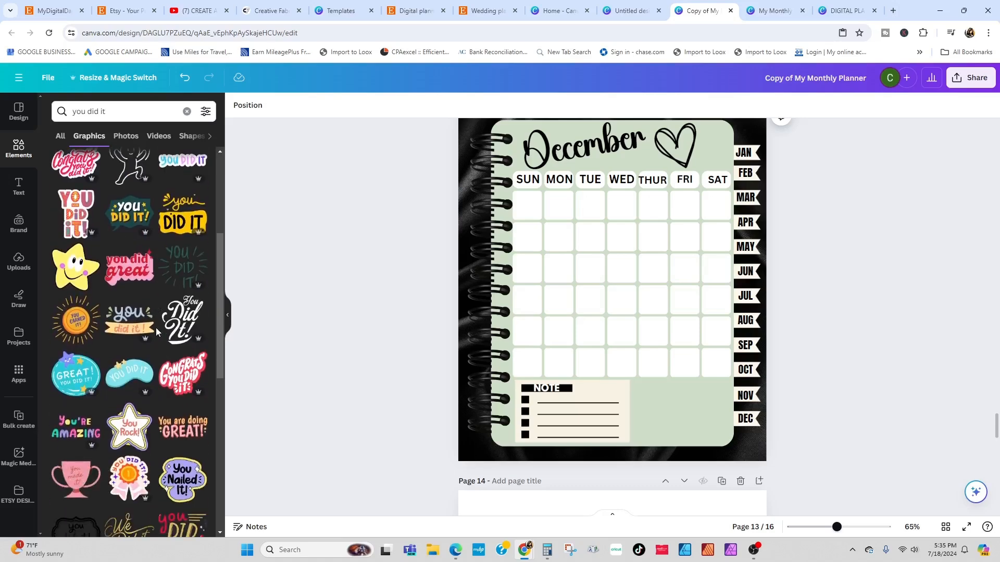
{"action": "scroll", "coordinate": [155, 327], "scroll_direction": "down", "scroll_amount": 3}
{"action": "left_click", "coordinate": [182, 322]}
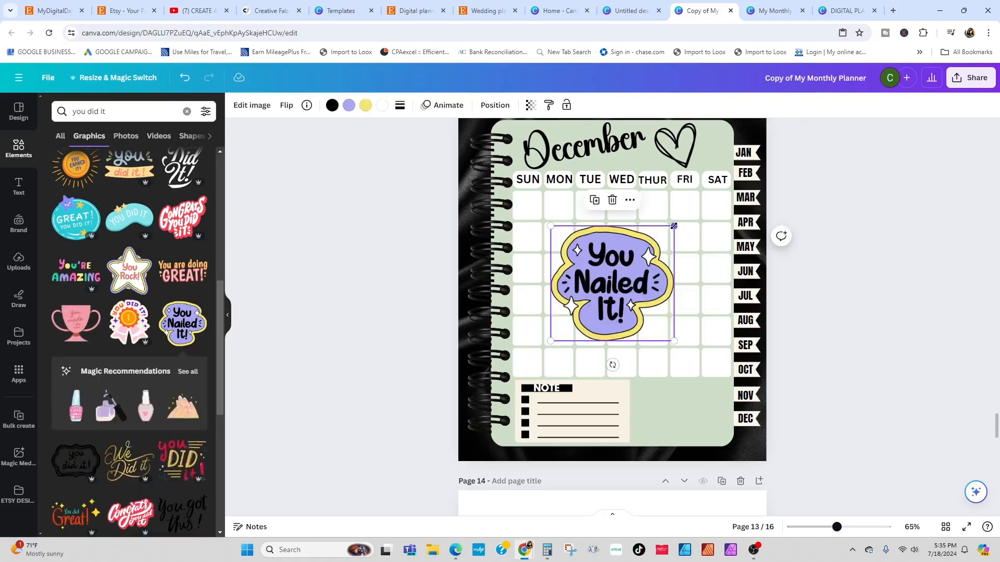
{"action": "left_click_drag", "start_coordinate": [674, 226], "coordinate": [619, 276]}
{"action": "left_click_drag", "start_coordinate": [585, 309], "coordinate": [653, 379]}
{"action": "scroll", "coordinate": [143, 373], "scroll_direction": "down", "scroll_amount": 7}
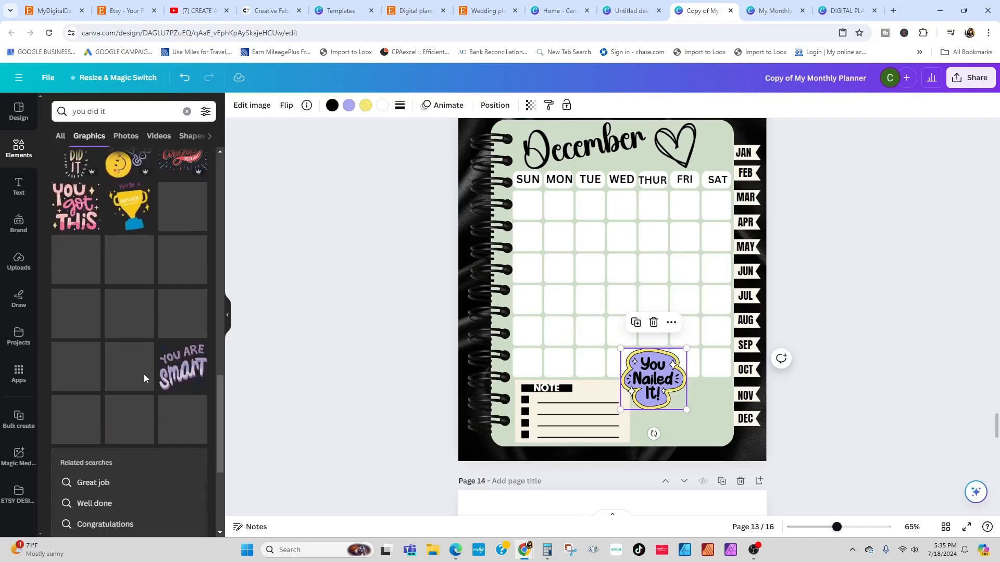
Open the related "Great job" graphics search and remove the You Nailed It! graphic from the DEC page.
{"action": "left_click", "coordinate": [93, 482]}
{"action": "left_click", "coordinate": [653, 322]}
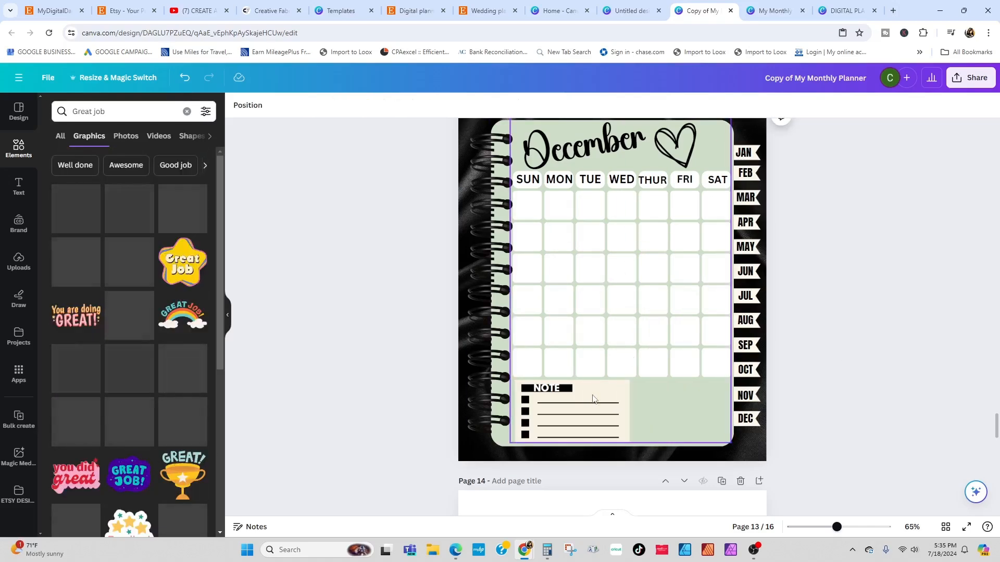
{"action": "scroll", "coordinate": [191, 389], "scroll_direction": "down", "scroll_amount": 5}
{"action": "scroll", "coordinate": [186, 380], "scroll_direction": "up", "scroll_amount": 4}
Try the GREAT! trophy graphic, shrunk and tilted, beside the DEC page's NOTE checklist.
{"action": "left_click", "coordinate": [184, 384]}
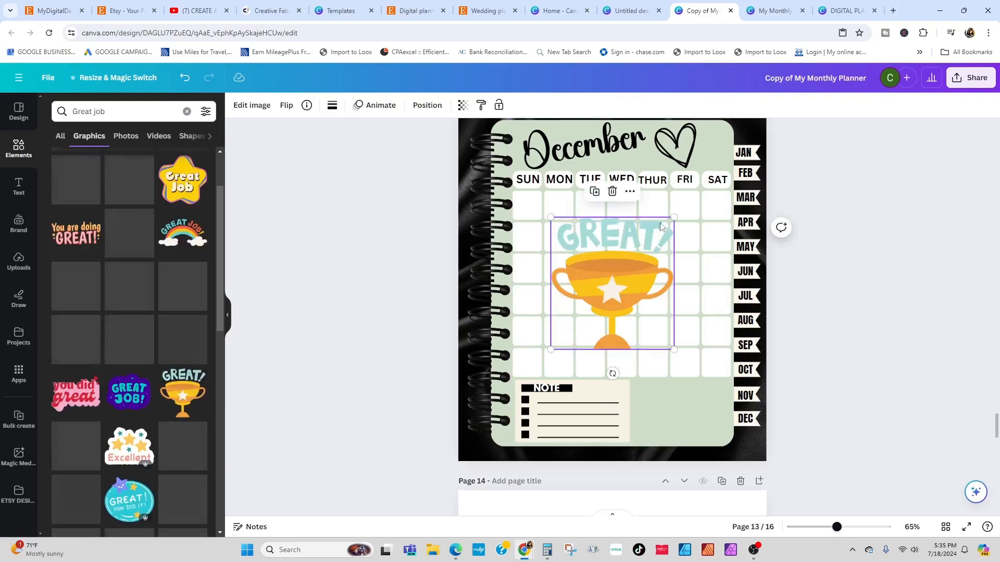
{"action": "left_click_drag", "start_coordinate": [672, 218], "coordinate": [612, 283]}
{"action": "left_click_drag", "start_coordinate": [585, 325], "coordinate": [696, 462]}
Recolor the trophy graphic with black lettering and pale gold cup tones, and nudge it into place.
{"action": "left_click", "coordinate": [332, 105]}
{"action": "left_click", "coordinate": [85, 168]}
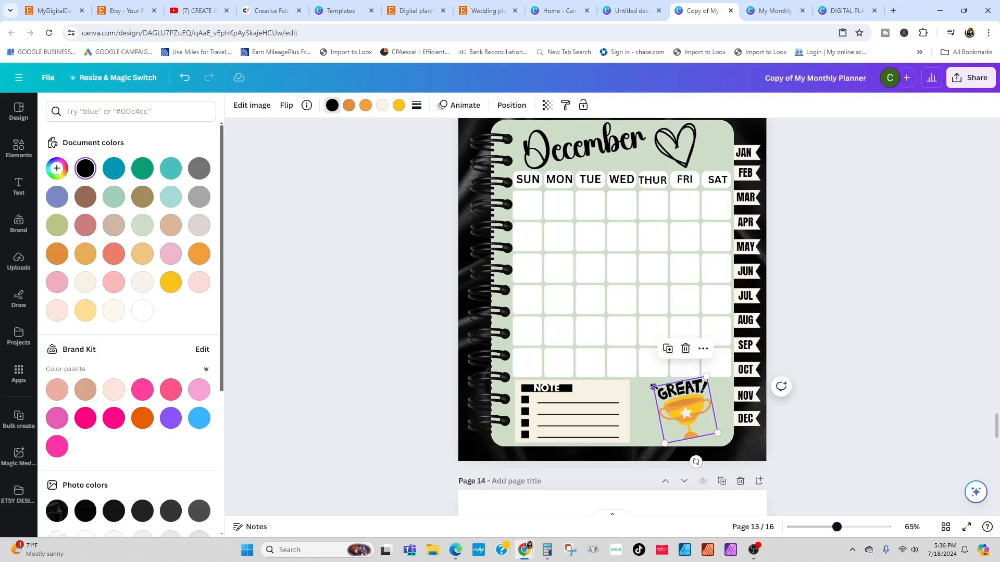
{"action": "left_click_drag", "start_coordinate": [697, 411], "coordinate": [694, 414]}
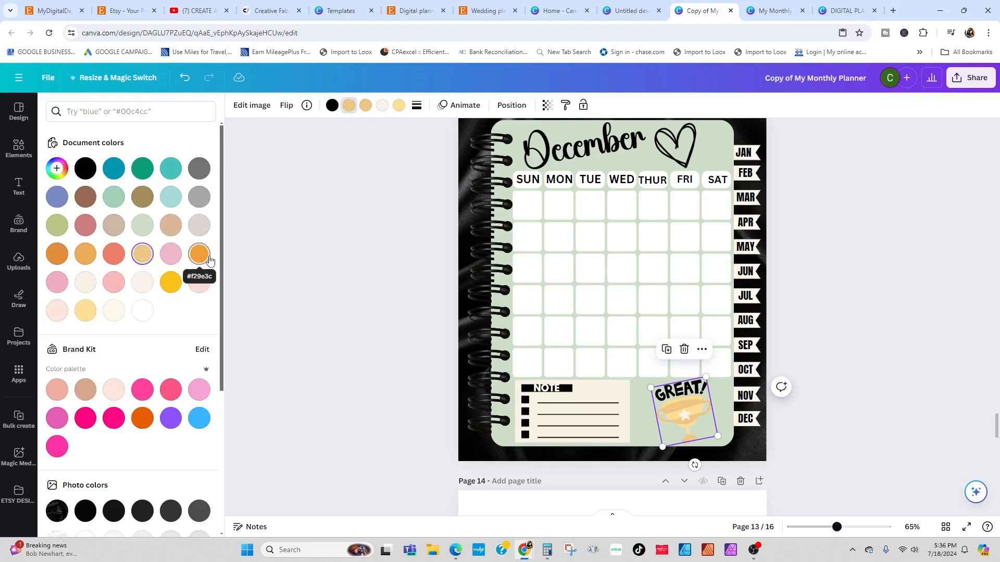
{"action": "left_click", "coordinate": [903, 293]}
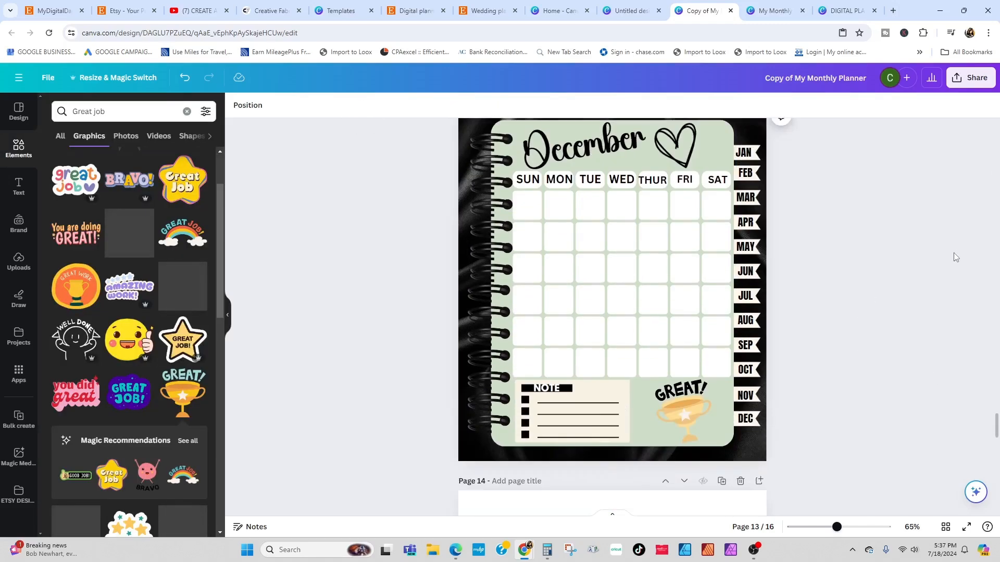
Replace the DEC page's trophy with the Great Job! star graphic, shrunk and tilted beside the NOTE checklist.
{"action": "scroll", "coordinate": [954, 252], "scroll_direction": "up", "scroll_amount": 1}
{"action": "left_click", "coordinate": [692, 449]}
{"action": "key", "text": "Delete"}
{"action": "left_click", "coordinate": [182, 339]}
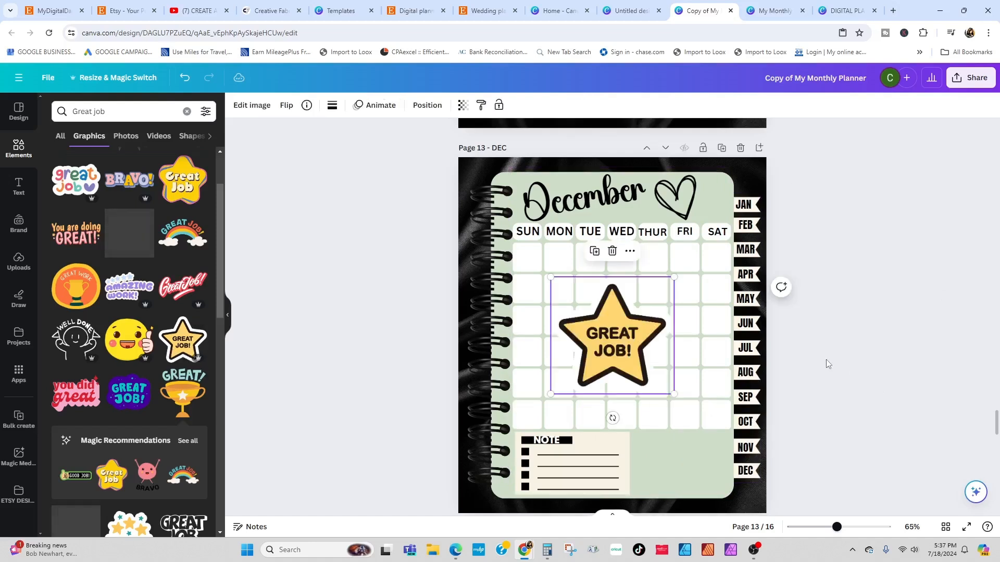
{"action": "left_click_drag", "start_coordinate": [674, 279], "coordinate": [629, 319]}
{"action": "left_click_drag", "start_coordinate": [590, 359], "coordinate": [678, 458]}
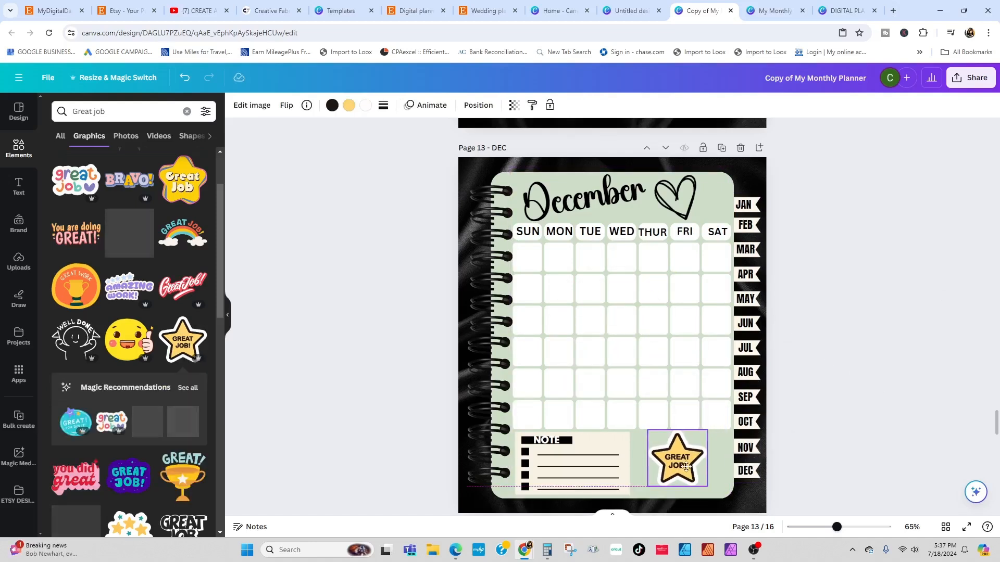
{"action": "left_click_drag", "start_coordinate": [744, 462], "coordinate": [743, 448]}
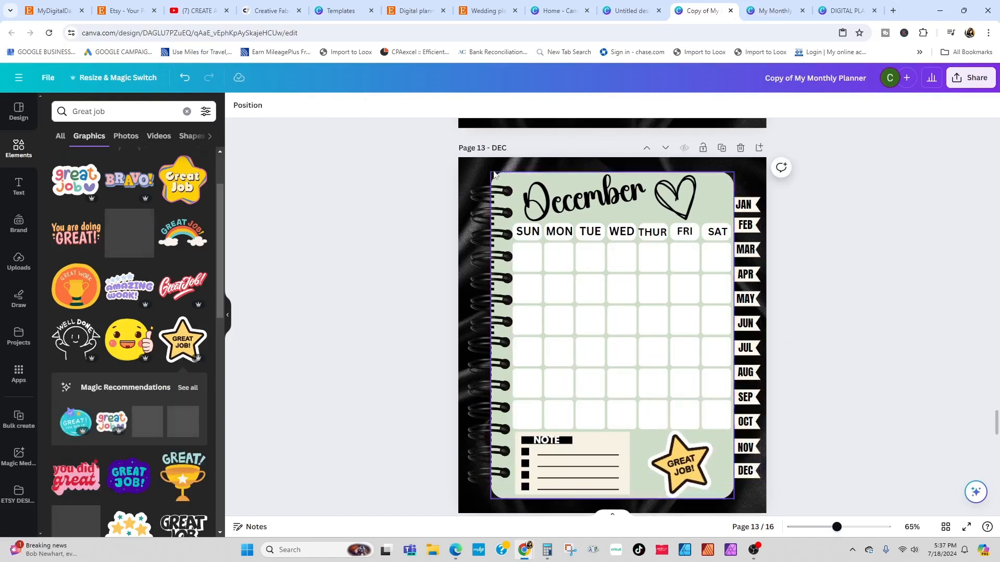
Try recoloring the Great Job! star's yellow fill to sage green #ceddc7, and revert it.
{"action": "left_click", "coordinate": [679, 466]}
{"action": "left_click", "coordinate": [349, 106]}
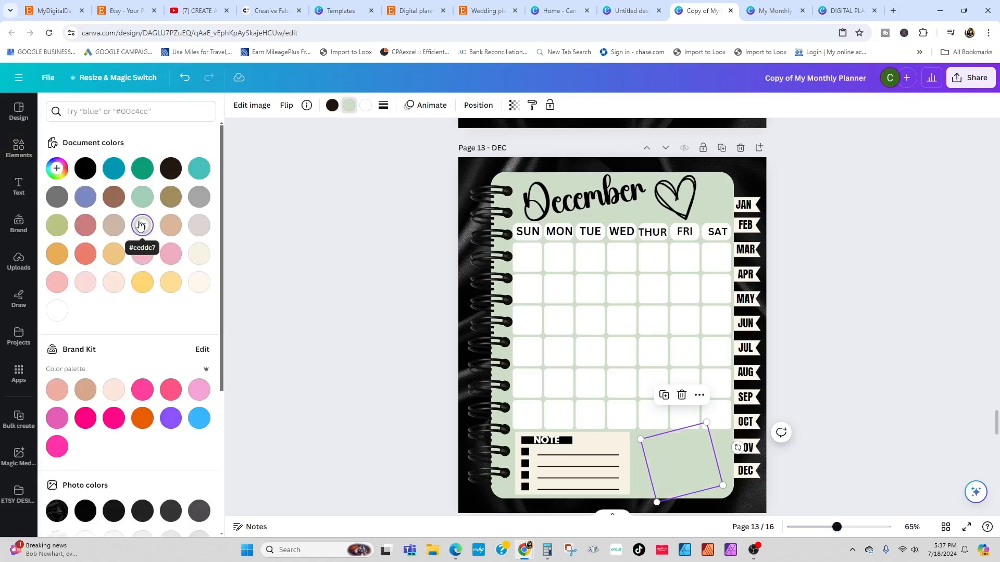
{"action": "key", "text": "Escape"}
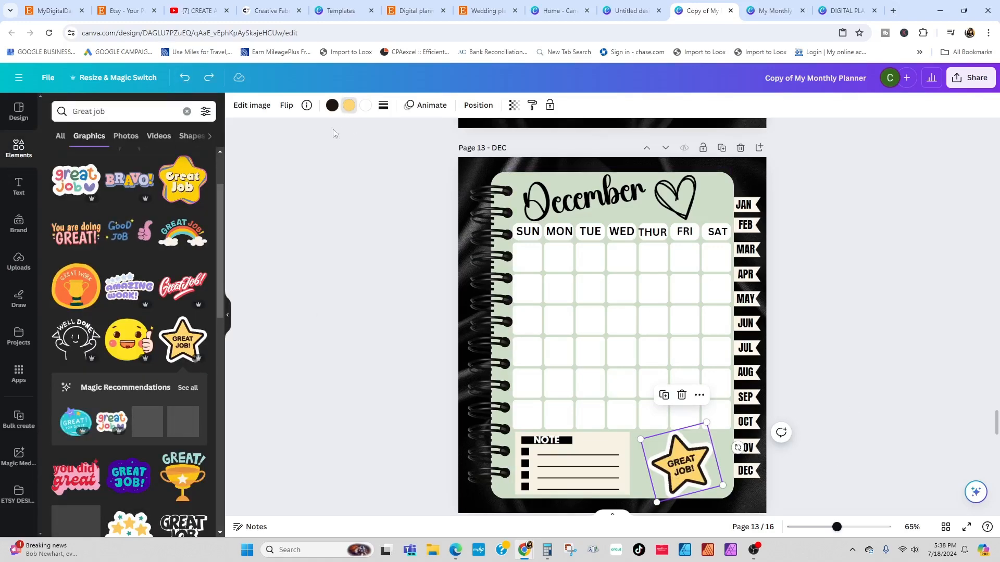
{"action": "left_click", "coordinate": [898, 341]}
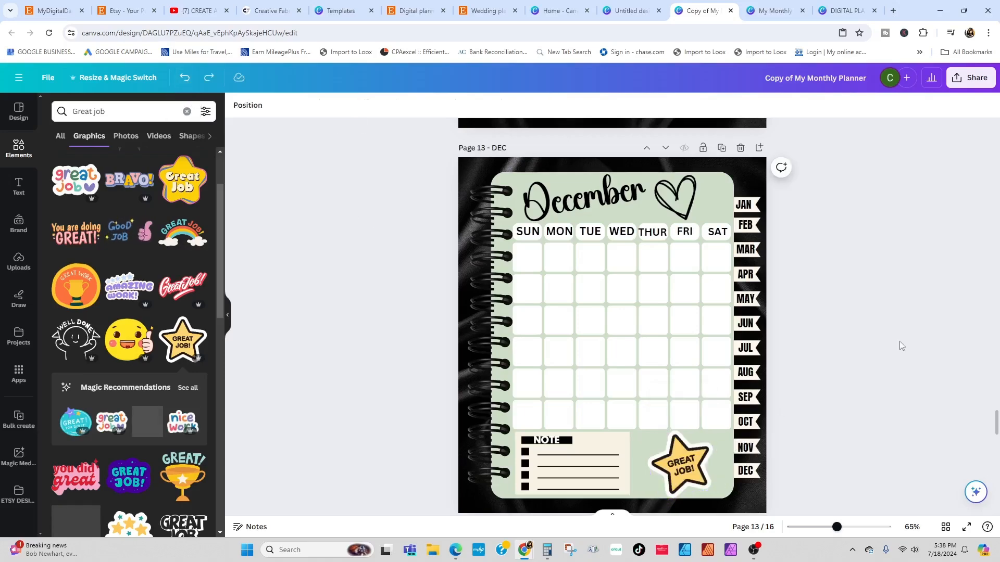
Recolor the JAN page's Dream Big sticker, changing teal to muted green, blue to beige and pink to a softer pink.
{"action": "scroll", "coordinate": [822, 412], "scroll_direction": "up", "scroll_amount": 20}
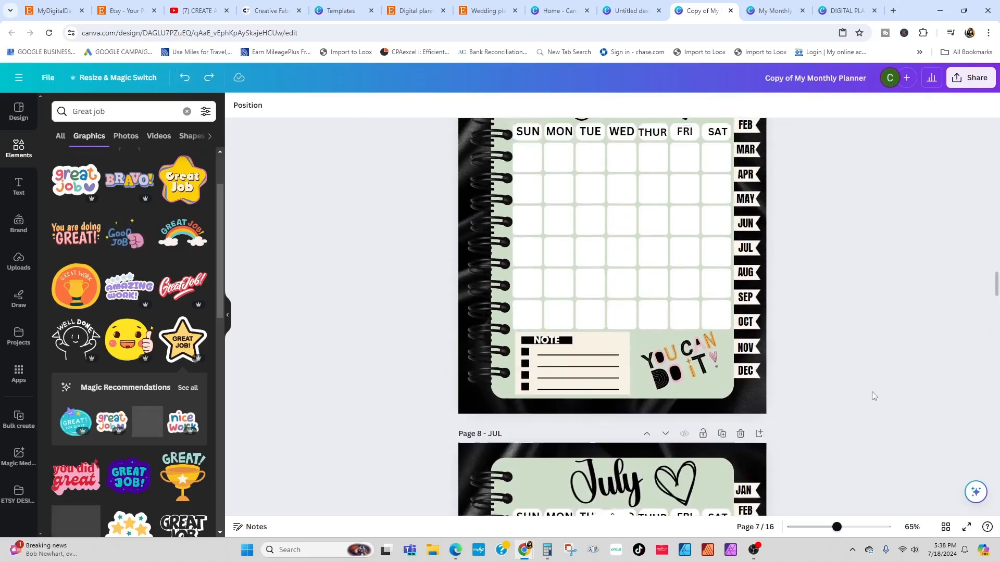
{"action": "scroll", "coordinate": [872, 396], "scroll_direction": "up", "scroll_amount": 20}
{"action": "left_click", "coordinate": [686, 329]}
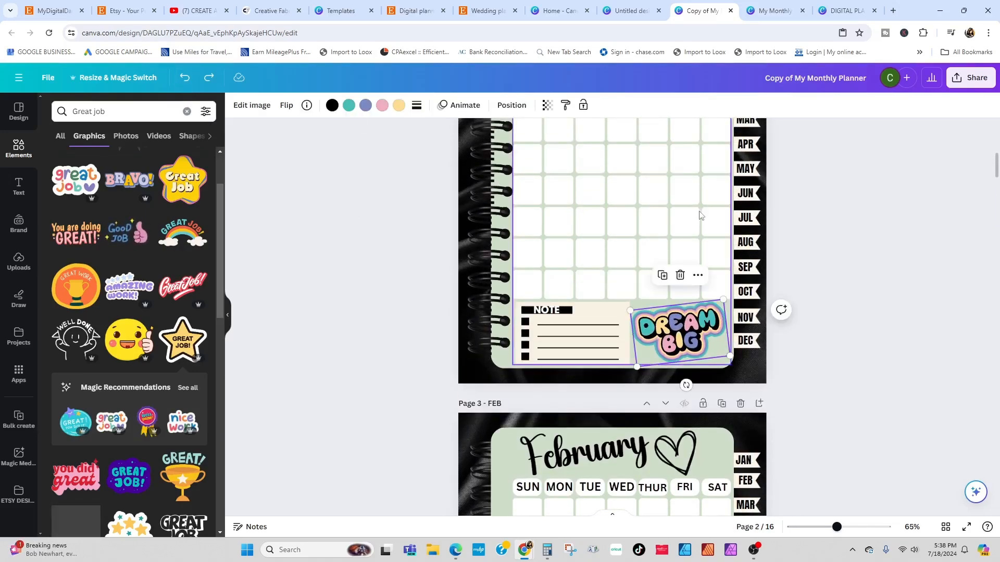
{"action": "scroll", "coordinate": [886, 270], "scroll_direction": "down", "scroll_amount": 5}
{"action": "scroll", "coordinate": [885, 270], "scroll_direction": "up", "scroll_amount": 6}
{"action": "left_click", "coordinate": [348, 105]}
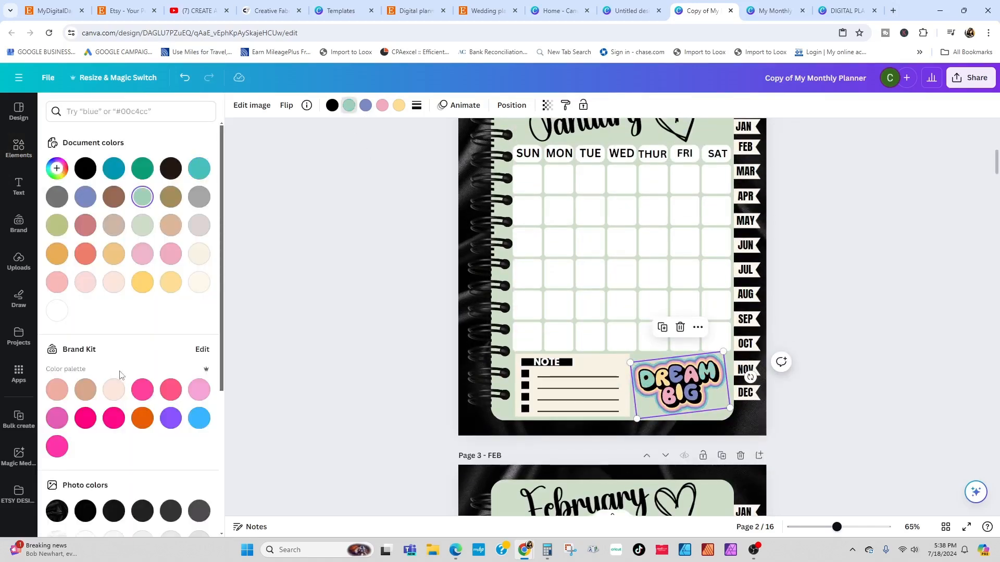
{"action": "scroll", "coordinate": [62, 180], "scroll_direction": "down", "scroll_amount": 1}
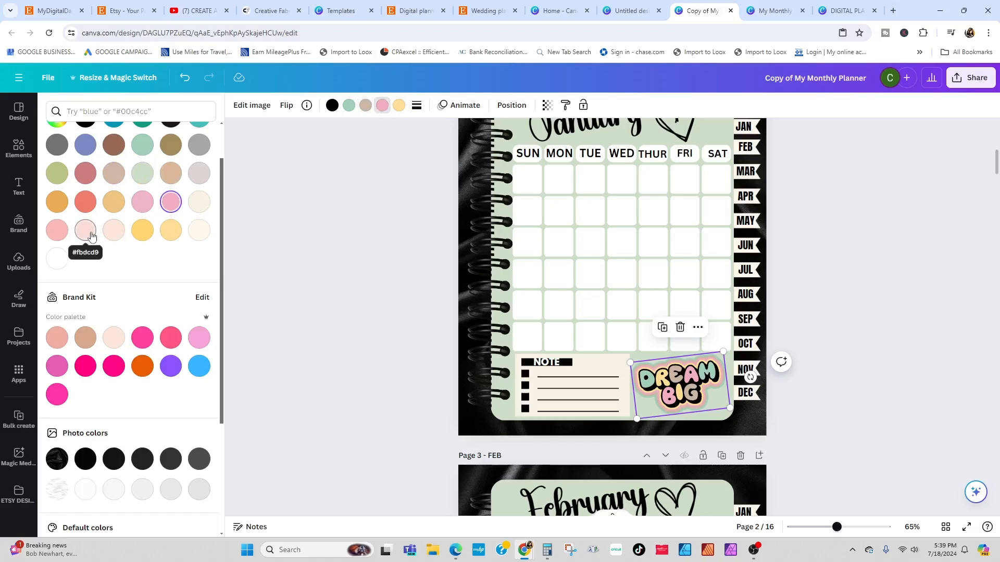
{"action": "left_click", "coordinate": [823, 301]}
Review the monthly pages from JAN through DEC with their stickers.
{"action": "scroll", "coordinate": [823, 301], "scroll_direction": "up", "scroll_amount": 5}
{"action": "scroll", "coordinate": [822, 301], "scroll_direction": "down", "scroll_amount": 15}
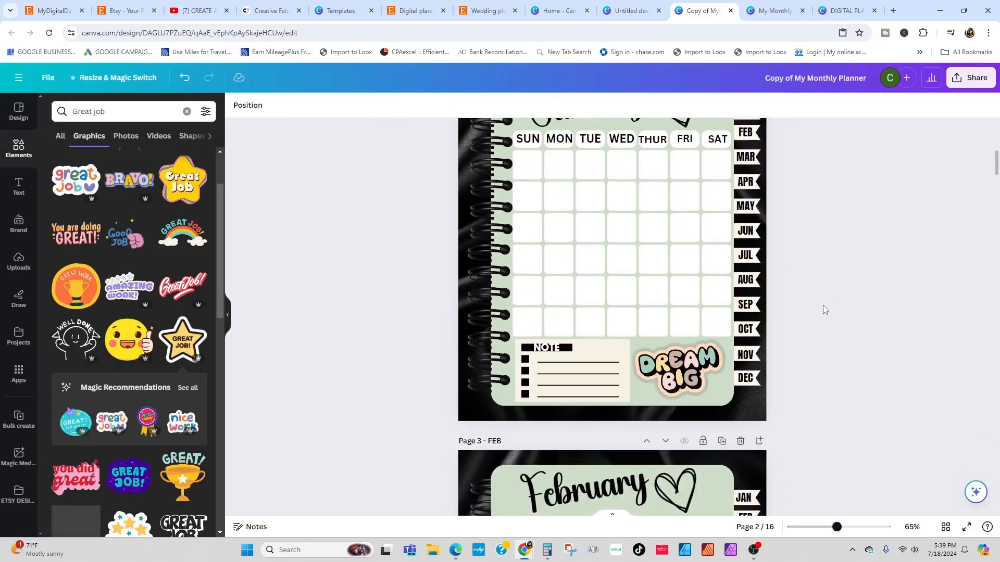
{"action": "scroll", "coordinate": [822, 305], "scroll_direction": "down", "scroll_amount": 20}
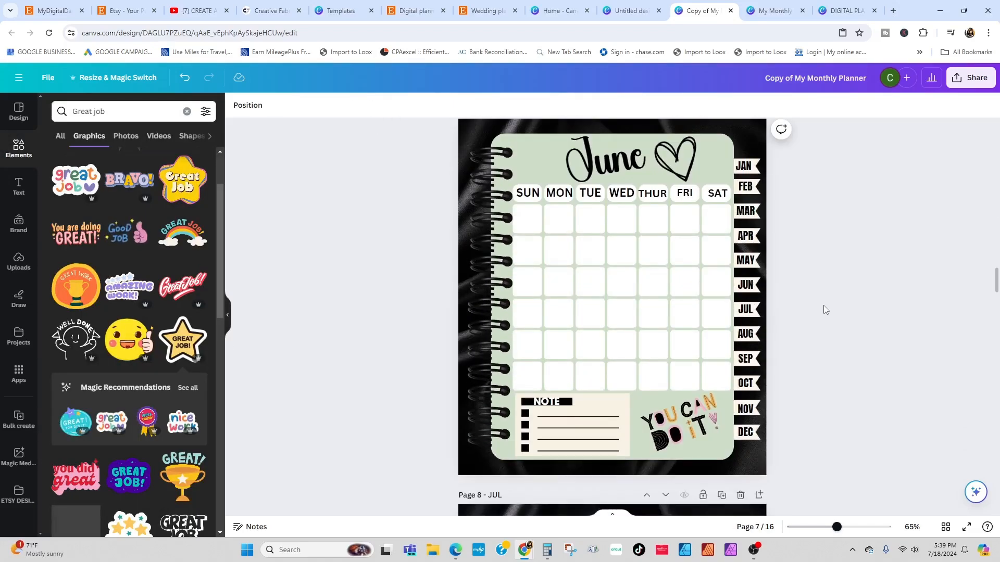
{"action": "scroll", "coordinate": [796, 326], "scroll_direction": "down", "scroll_amount": 20}
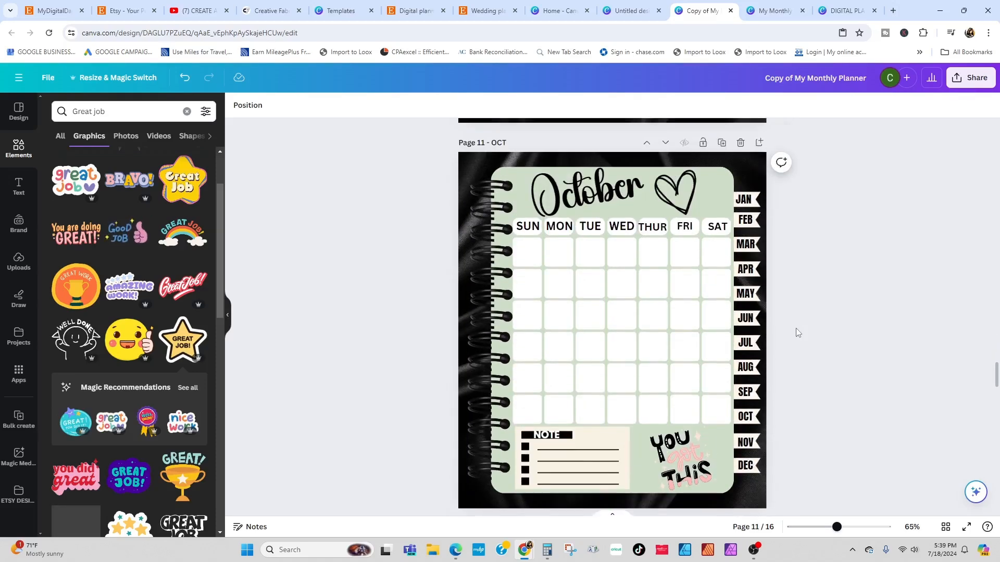
{"action": "scroll", "coordinate": [795, 329], "scroll_direction": "down", "scroll_amount": 6}
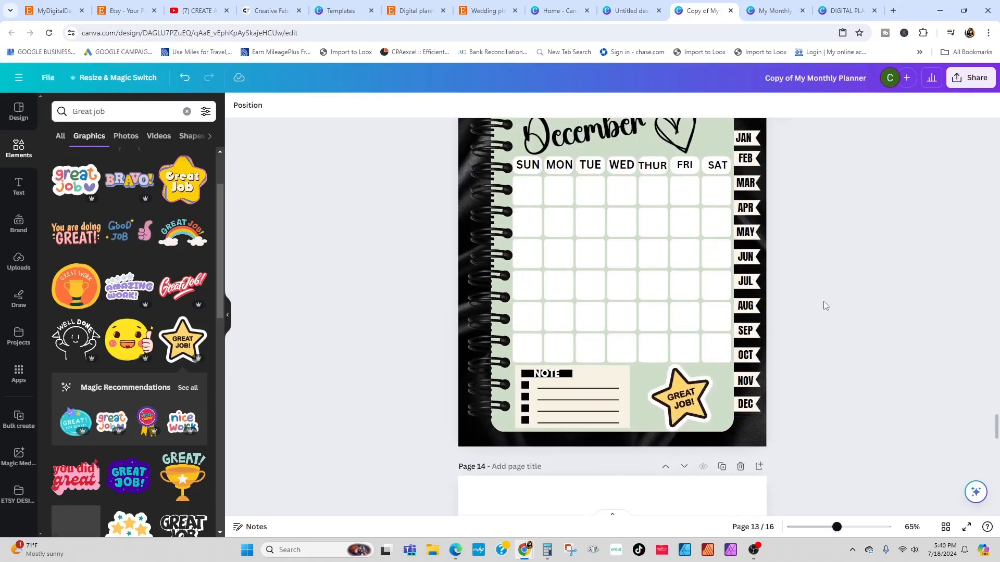
Search the design templates for "monthly reflection" and apply the Weekly Reflection template to the blank page 14.
{"action": "scroll", "coordinate": [821, 304], "scroll_direction": "down", "scroll_amount": 4}
{"action": "left_click", "coordinate": [125, 111]}
{"action": "left_click", "coordinate": [139, 176]}
{"action": "scroll", "coordinate": [198, 312], "scroll_direction": "down", "scroll_amount": 5}
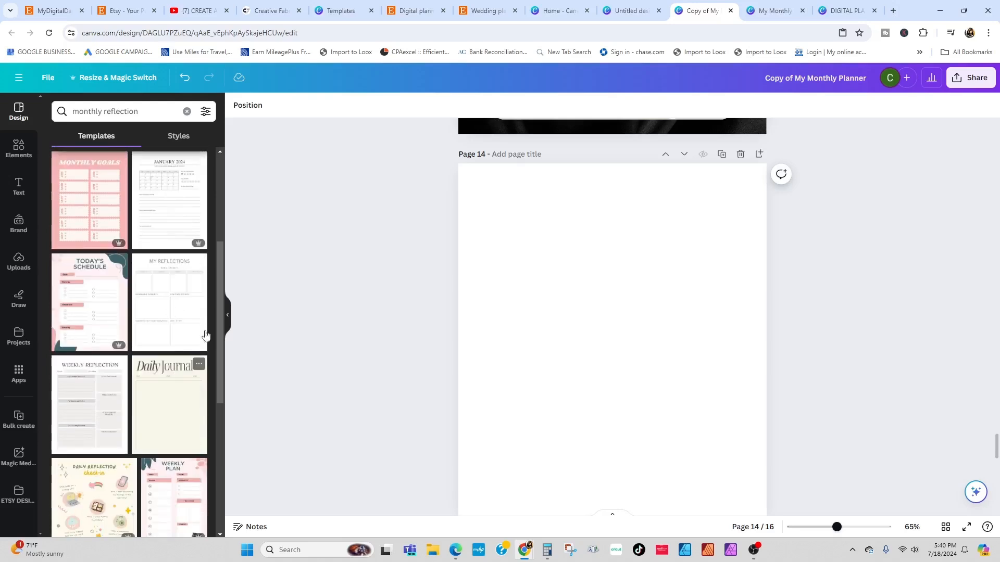
{"action": "left_click", "coordinate": [72, 393]}
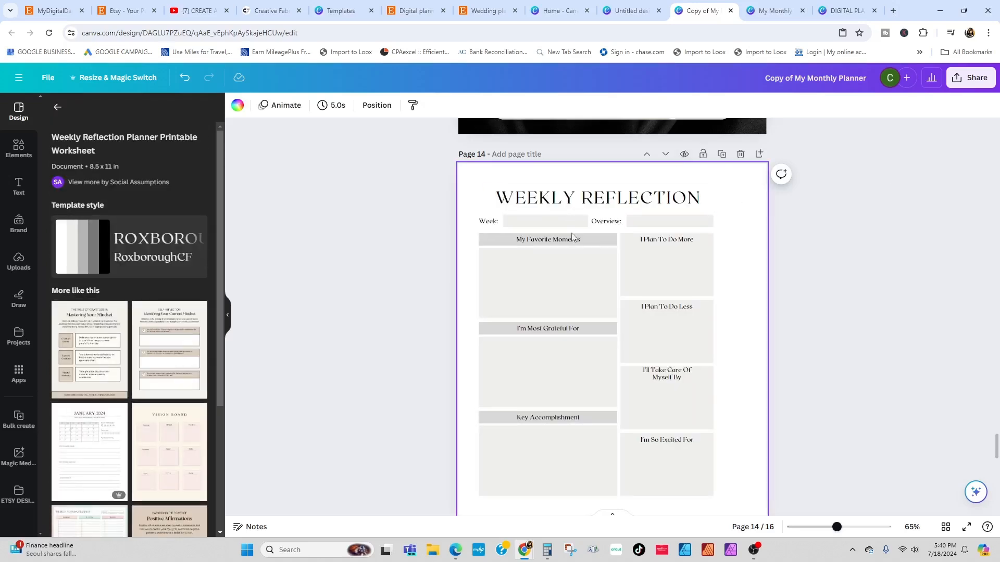
Recolor the MY REFLECTION heading's background on page 15 to the planner's sage green.
{"action": "scroll", "coordinate": [729, 307], "scroll_direction": "down", "scroll_amount": 5}
{"action": "left_click", "coordinate": [614, 159]}
{"action": "left_click", "coordinate": [288, 105]}
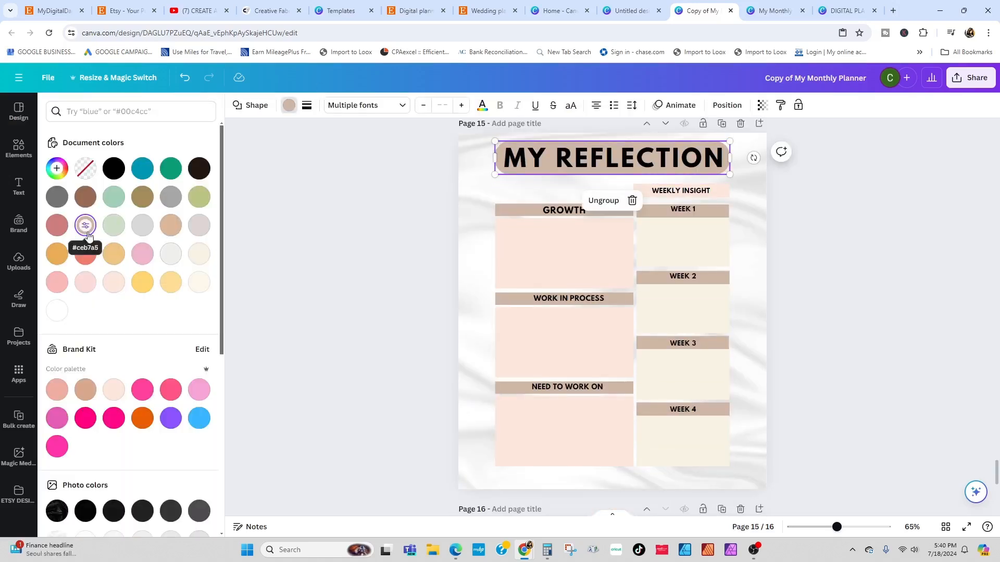
{"action": "left_click", "coordinate": [114, 225]}
{"action": "scroll", "coordinate": [891, 261], "scroll_direction": "up", "scroll_amount": 5}
{"action": "scroll", "coordinate": [489, 392], "scroll_direction": "down", "scroll_amount": 5}
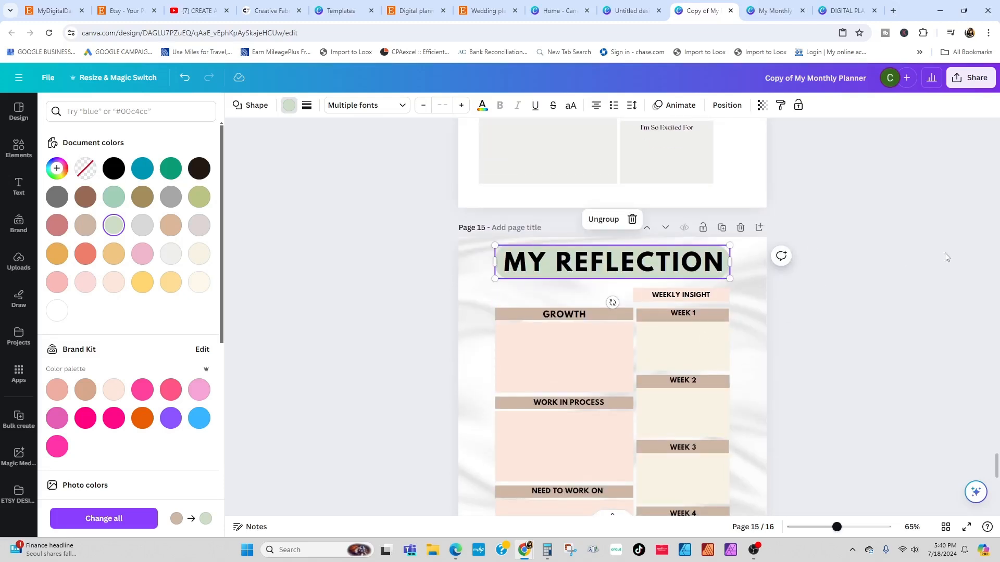
Compare the Weekly Reflection template on page 14 with the MY REFLECTION layout on page 15.
{"action": "scroll", "coordinate": [947, 258], "scroll_direction": "up", "scroll_amount": 5}
{"action": "left_click", "coordinate": [549, 148]}
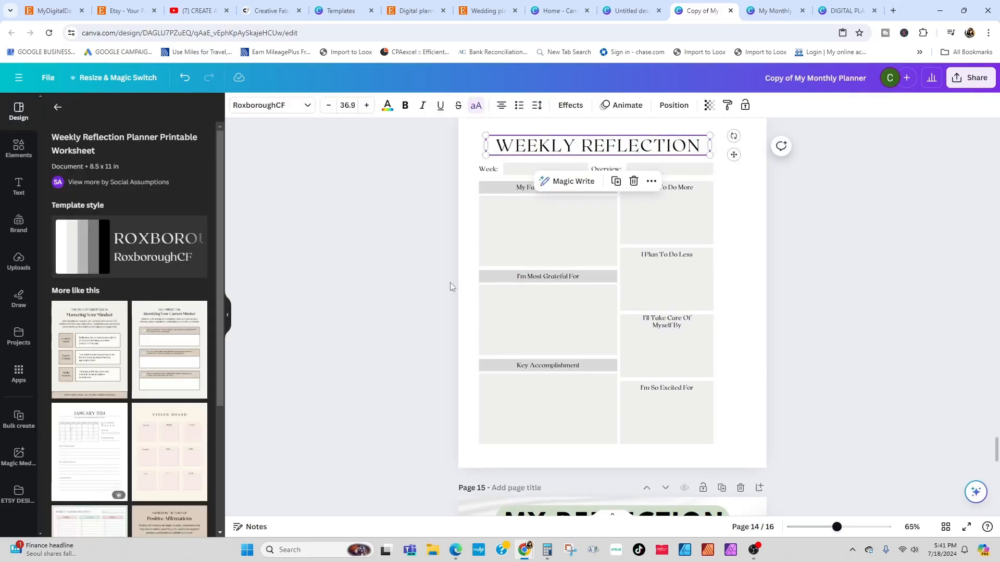
{"action": "scroll", "coordinate": [649, 259], "scroll_direction": "up", "scroll_amount": 1}
{"action": "left_click", "coordinate": [619, 252]}
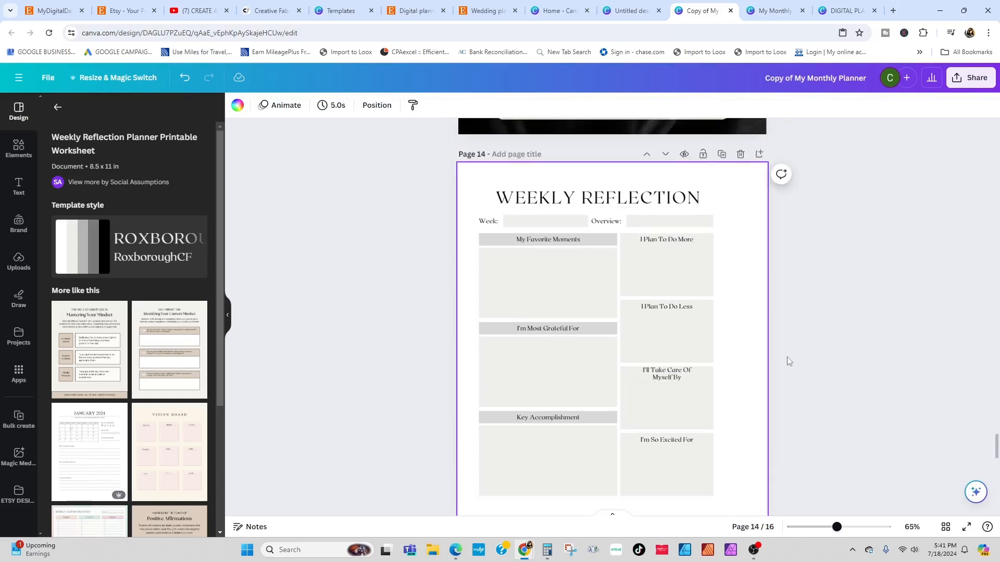
{"action": "scroll", "coordinate": [788, 362], "scroll_direction": "down", "scroll_amount": 5}
{"action": "left_click", "coordinate": [477, 197]}
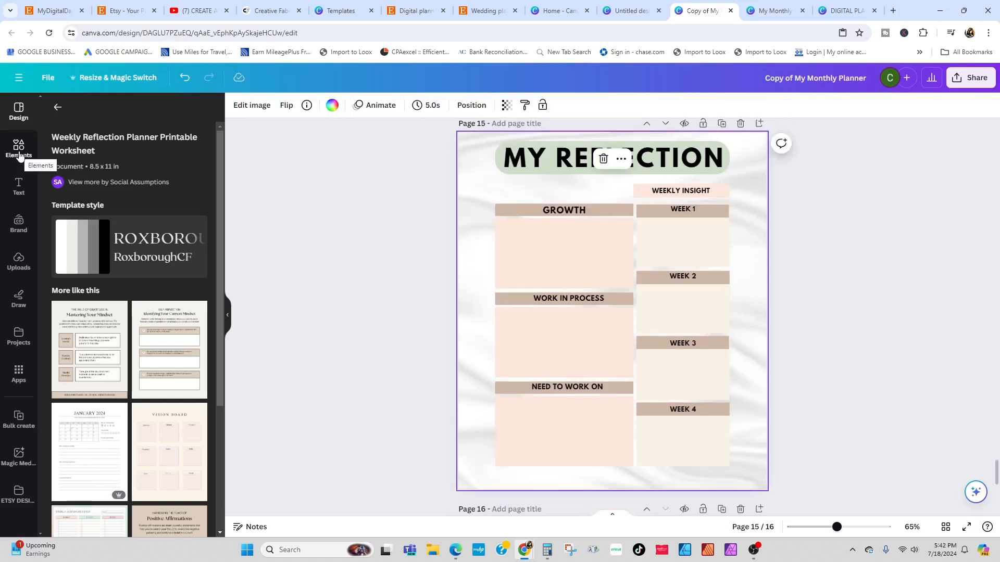
Fill the new page 15 after MY REFLECTION with the recently used black satin photo as its background.
{"action": "left_click", "coordinate": [19, 151]}
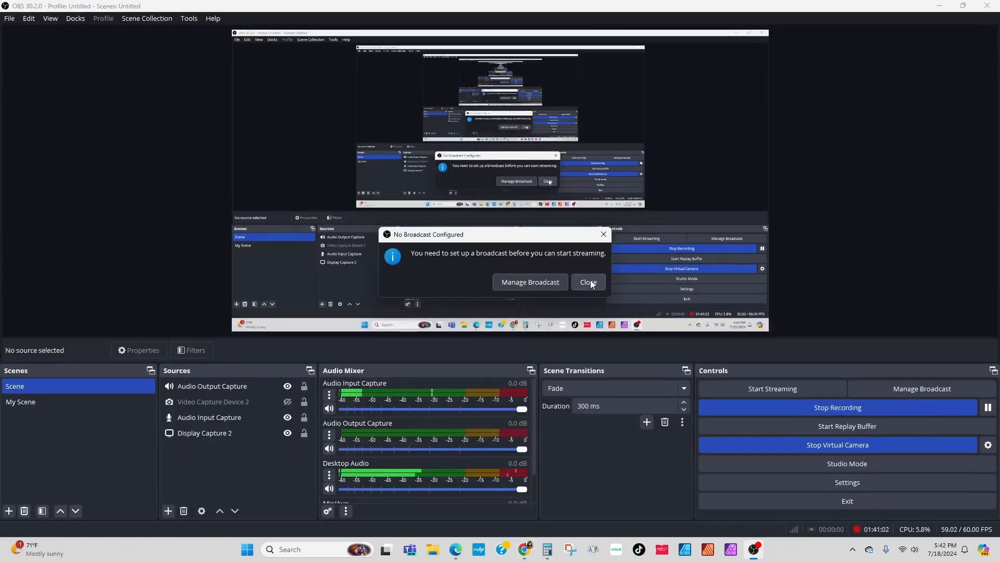
{"action": "left_click", "coordinate": [585, 283]}
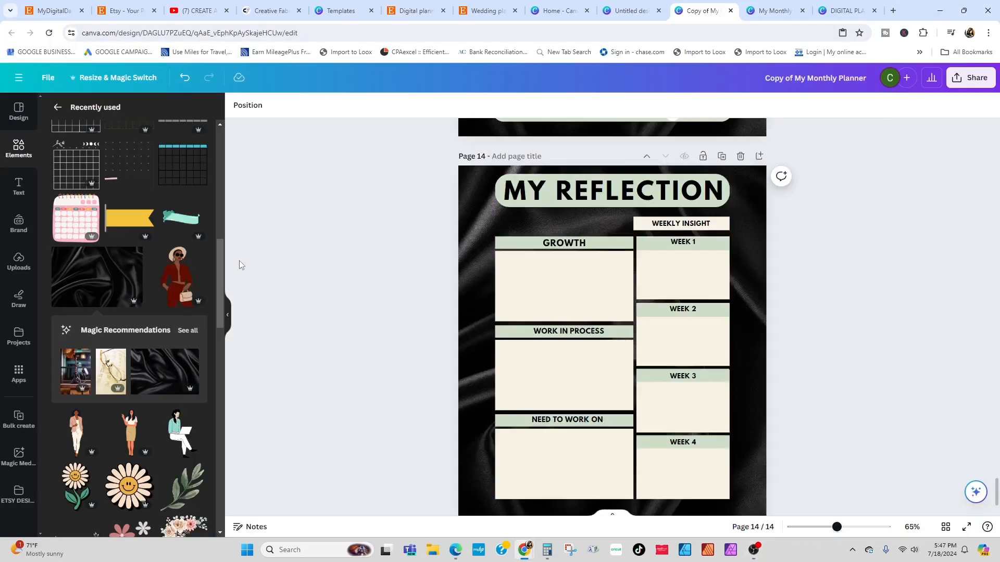
{"action": "left_click_drag", "start_coordinate": [96, 277], "coordinate": [748, 510]}
{"action": "scroll", "coordinate": [748, 511], "scroll_direction": "down", "scroll_amount": 1}
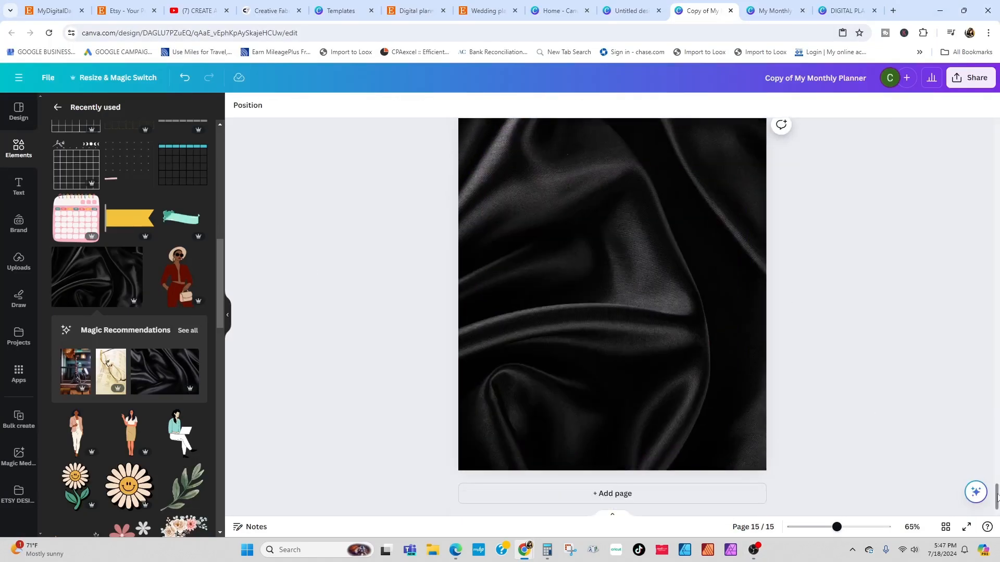
{"action": "left_click_drag", "start_coordinate": [996, 498], "coordinate": [997, 495]}
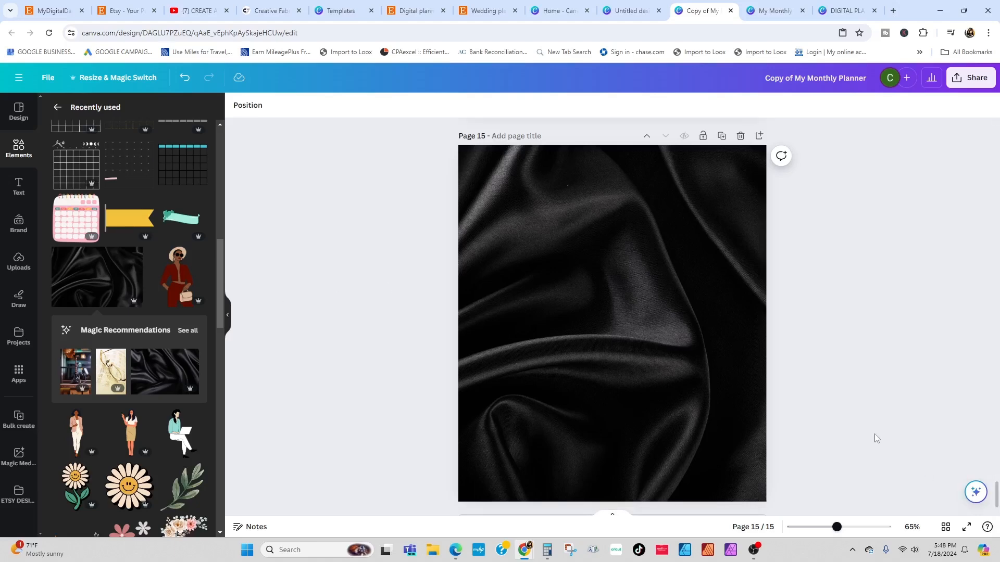
{"action": "scroll", "coordinate": [861, 422], "scroll_direction": "down", "scroll_amount": 1}
Search the design templates for "note" and apply the Aesthetic Note Card template to page 15.
{"action": "left_click", "coordinate": [19, 116]}
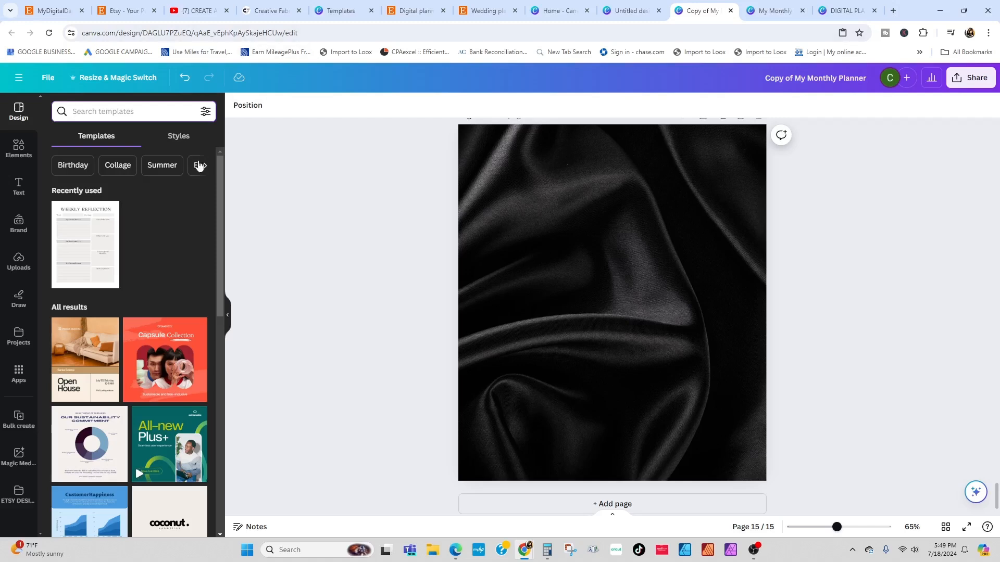
{"action": "type", "text": "note"}
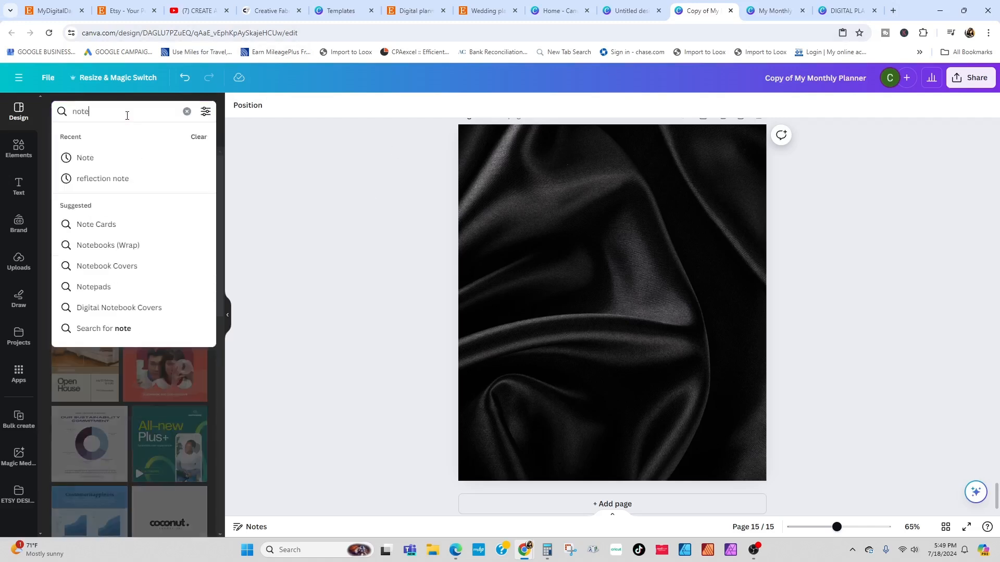
{"action": "key", "text": "Return"}
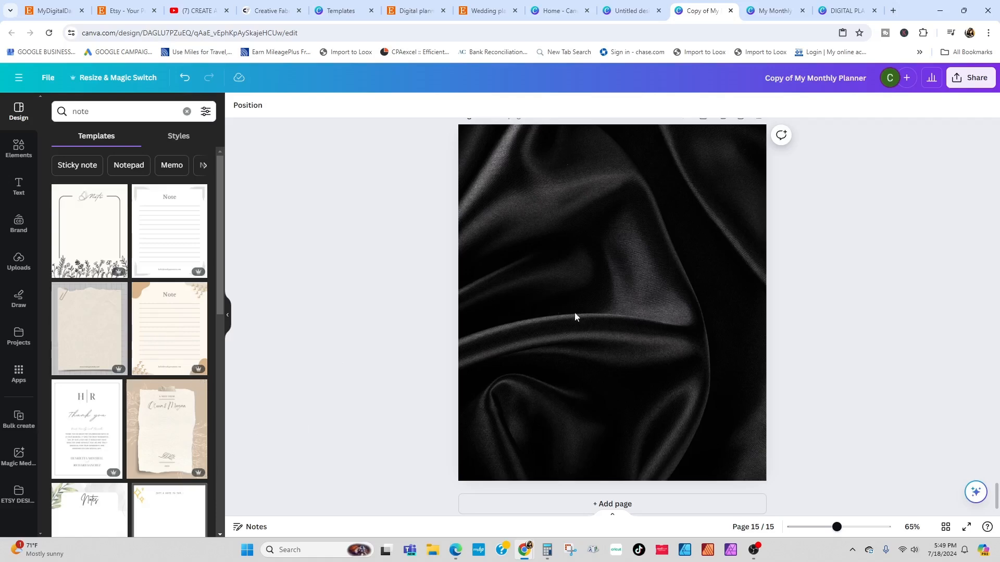
{"action": "scroll", "coordinate": [574, 316], "scroll_direction": "down", "scroll_amount": 1}
{"action": "scroll", "coordinate": [141, 424], "scroll_direction": "down", "scroll_amount": 2}
{"action": "scroll", "coordinate": [172, 328], "scroll_direction": "up", "scroll_amount": 2}
{"action": "left_click", "coordinate": [170, 328]}
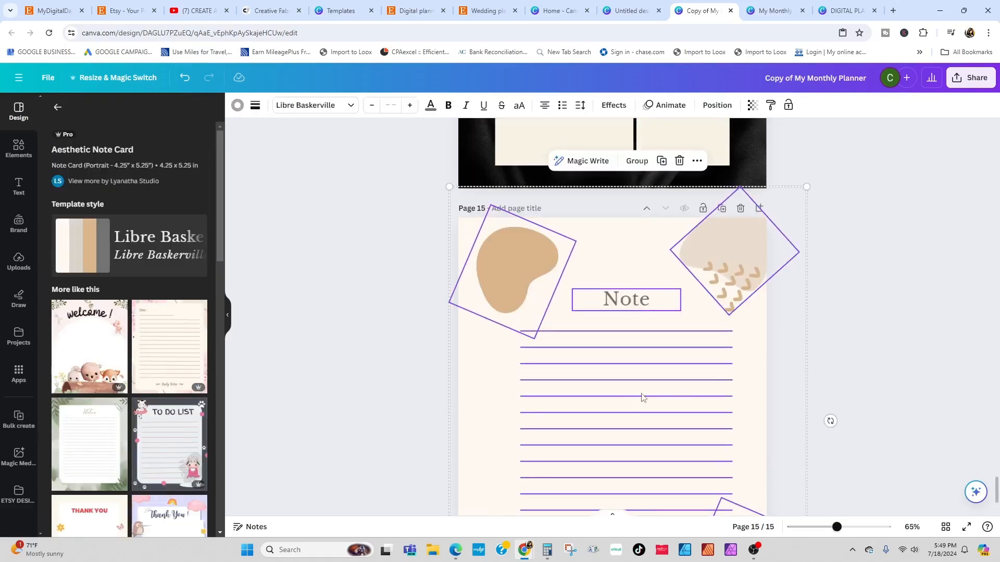
Enlarge and position the Note template's elements together so they fill page 15.
{"action": "left_click_drag", "start_coordinate": [642, 398], "coordinate": [630, 373]}
{"action": "left_click_drag", "start_coordinate": [438, 161], "coordinate": [404, 118]}
{"action": "scroll", "coordinate": [868, 404], "scroll_direction": "down", "scroll_amount": 3}
{"action": "left_click_drag", "start_coordinate": [796, 512], "coordinate": [841, 548]}
{"action": "scroll", "coordinate": [478, 363], "scroll_direction": "up", "scroll_amount": 2}
{"action": "left_click", "coordinate": [949, 275]}
Change the Note page's background to a custom light sage green, #D8E4D3, based on the planner's sage green.
{"action": "left_click", "coordinate": [616, 211]}
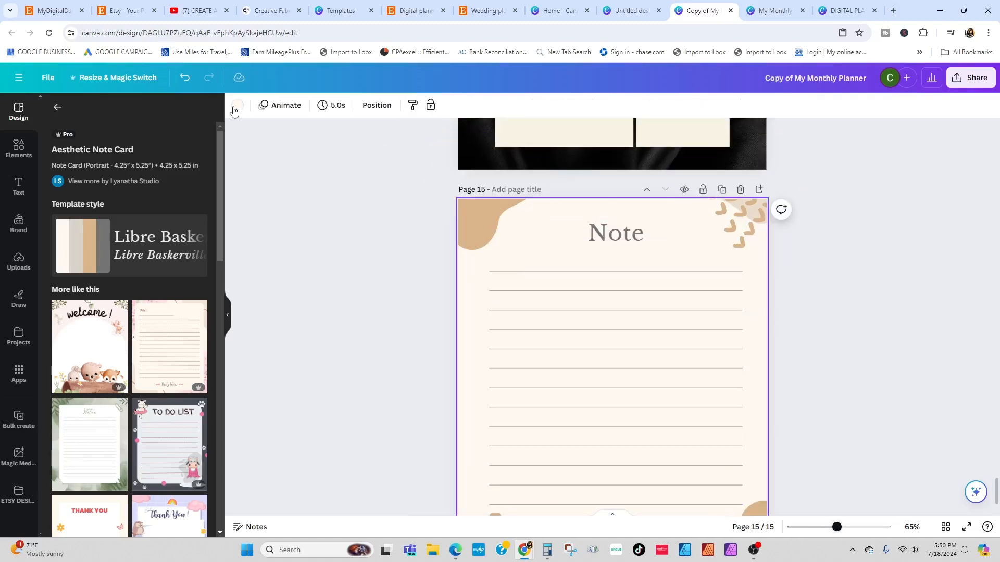
{"action": "left_click", "coordinate": [236, 106]}
{"action": "left_click", "coordinate": [85, 224]}
{"action": "left_click", "coordinate": [57, 167]}
{"action": "left_click_drag", "start_coordinate": [64, 225], "coordinate": [62, 221]}
{"action": "left_click", "coordinate": [64, 226]}
Set the Note page's background to the cream color used in the MY REFLECTION boxes.
{"action": "scroll", "coordinate": [359, 229], "scroll_direction": "up", "scroll_amount": 3}
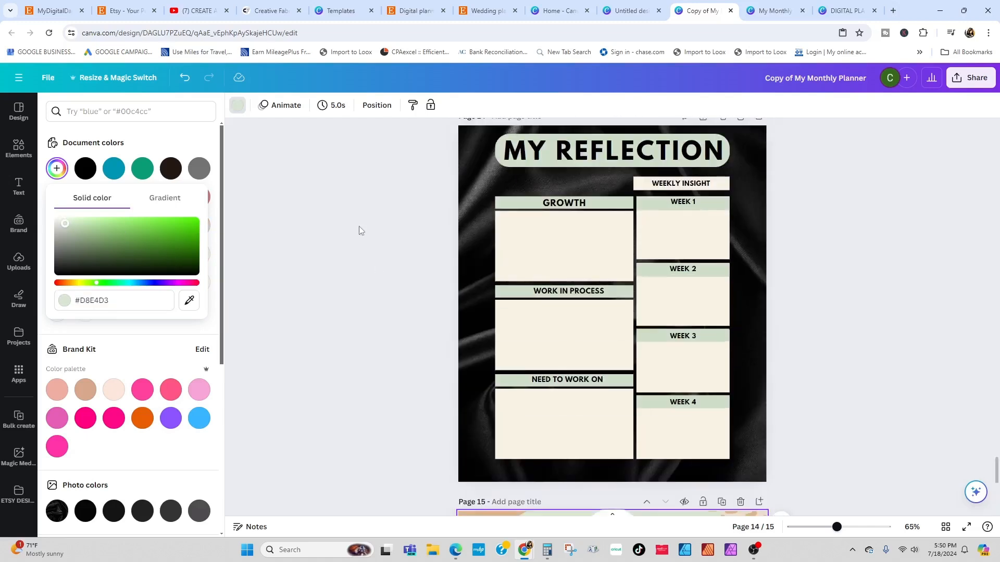
{"action": "scroll", "coordinate": [359, 230], "scroll_direction": "down", "scroll_amount": 2}
{"action": "left_click", "coordinate": [435, 219]}
{"action": "left_click", "coordinate": [237, 105]}
{"action": "left_click", "coordinate": [199, 254]}
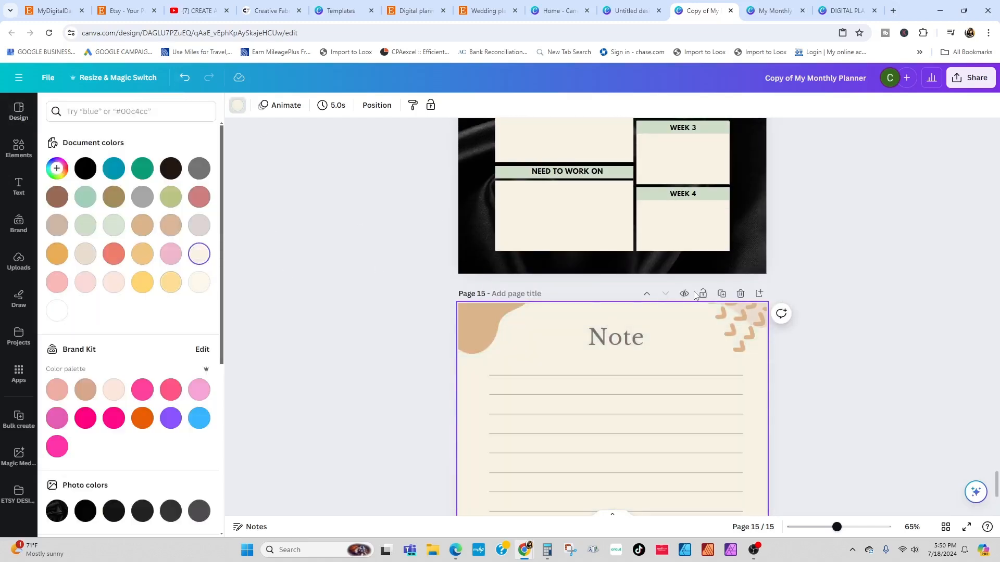
Recolor the chevron pattern and rounded blob in the Note page's upper corners to sage and light sage green.
{"action": "left_click", "coordinate": [743, 350]}
{"action": "left_click", "coordinate": [85, 225]}
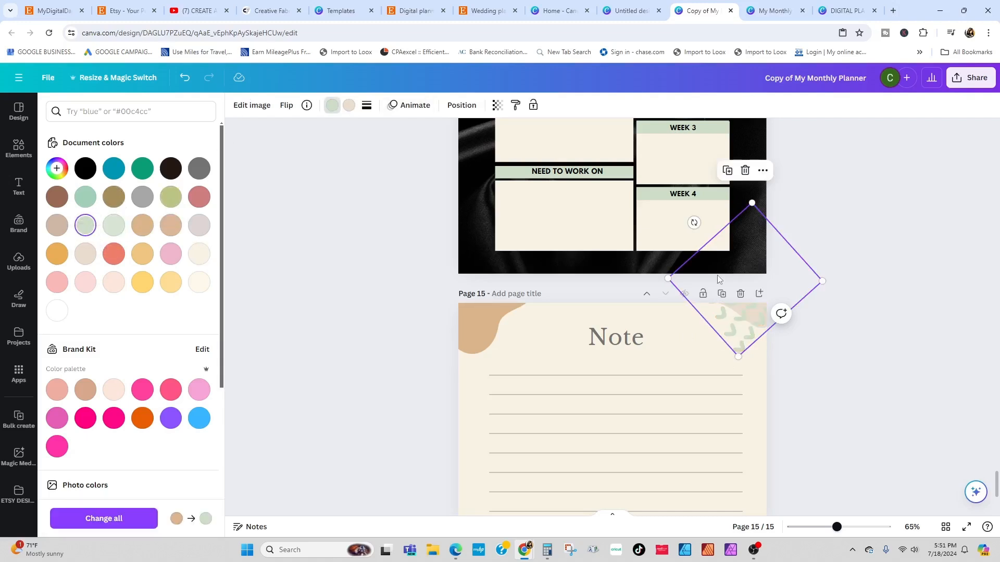
{"action": "left_click", "coordinate": [349, 105]}
{"action": "left_click", "coordinate": [86, 225]}
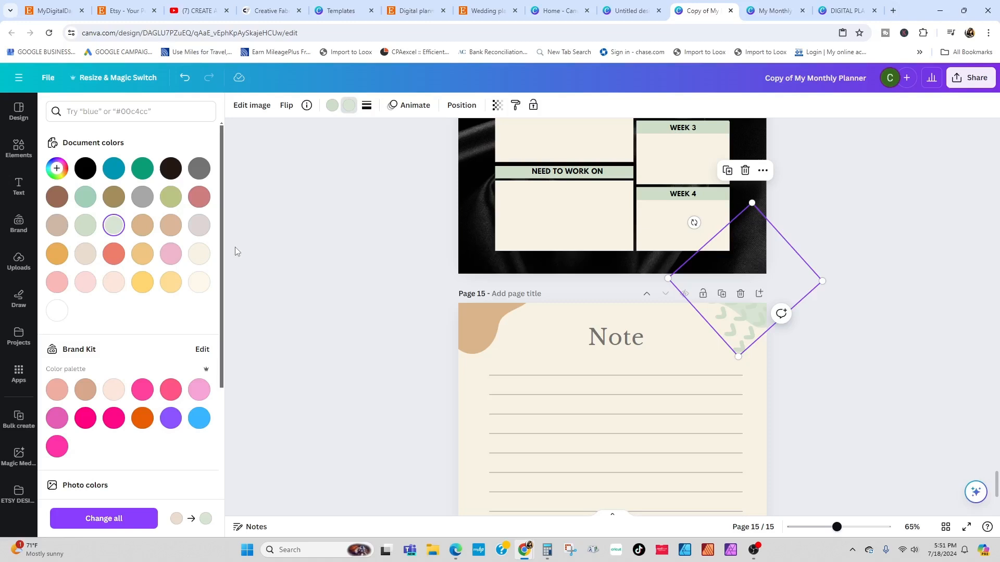
{"action": "left_click", "coordinate": [482, 325]}
{"action": "left_click", "coordinate": [114, 225]}
Recolor the chevron pattern and rounded blob in the Note page's lower corners to light sage green.
{"action": "scroll", "coordinate": [870, 292], "scroll_direction": "down", "scroll_amount": 4}
{"action": "left_click", "coordinate": [487, 450]}
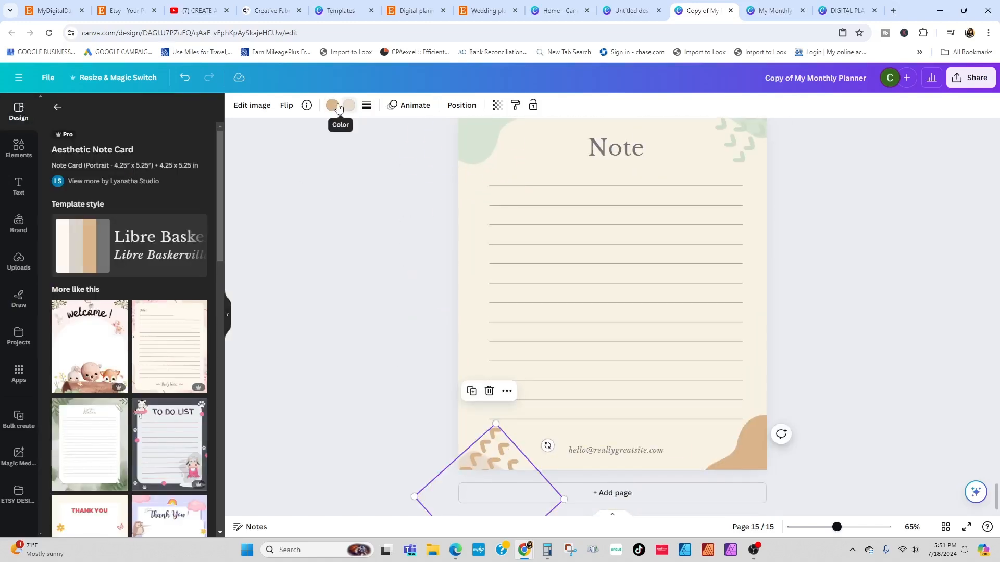
{"action": "left_click", "coordinate": [331, 105]}
{"action": "left_click", "coordinate": [114, 225]}
{"action": "left_click", "coordinate": [747, 442]}
{"action": "left_click", "coordinate": [332, 105]}
{"action": "left_click", "coordinate": [114, 225]}
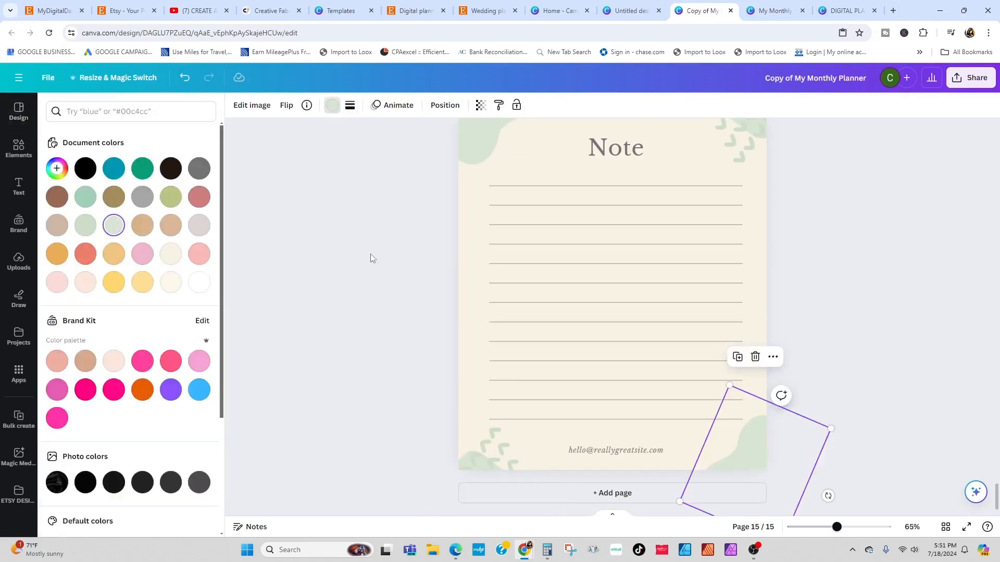
Change the Note heading's font to League Spartan and its text color to black.
{"action": "left_click", "coordinate": [371, 257]}
{"action": "scroll", "coordinate": [839, 386], "scroll_direction": "up", "scroll_amount": 2}
{"action": "left_click", "coordinate": [590, 251]}
{"action": "left_click_drag", "start_coordinate": [681, 253], "coordinate": [619, 254]}
{"action": "left_click", "coordinate": [271, 105]}
{"action": "left_click", "coordinate": [96, 470]}
{"action": "left_click", "coordinate": [387, 105]}
{"action": "left_click", "coordinate": [85, 168]}
{"action": "left_click", "coordinate": [370, 227]}
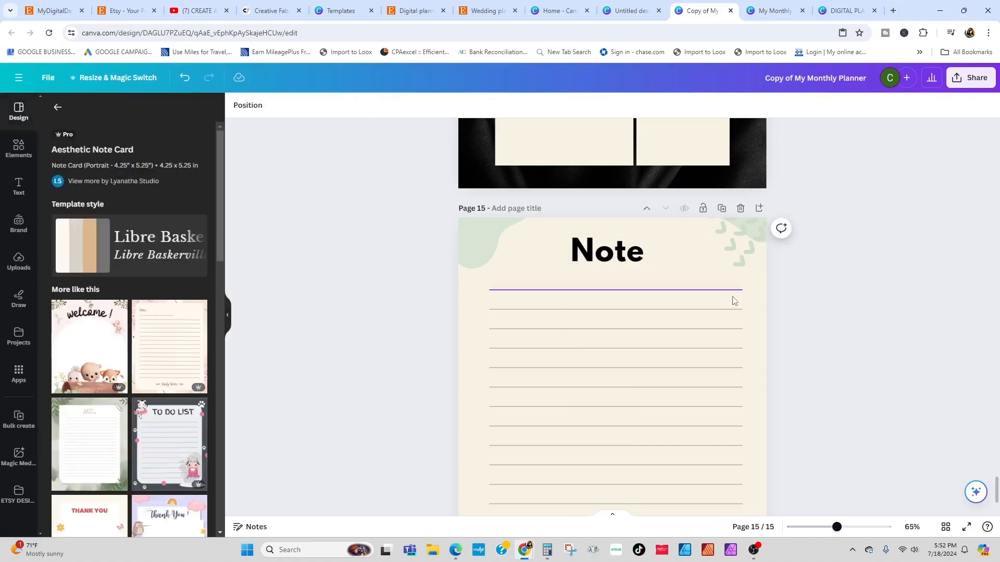
Select all the ruled lines on the Note page and enlarge them slightly toward the page margins.
{"action": "left_click", "coordinate": [728, 290]}
{"action": "left_click", "coordinate": [703, 309], "text": "shift"}
{"action": "left_click", "coordinate": [703, 329], "text": "shift"}
{"action": "left_click", "coordinate": [703, 349], "text": "shift"}
{"action": "left_click", "coordinate": [703, 367], "text": "shift"}
{"action": "left_click", "coordinate": [702, 386], "text": "shift"}
{"action": "left_click", "coordinate": [703, 406], "text": "shift"}
{"action": "scroll", "coordinate": [819, 295], "scroll_direction": "down", "scroll_amount": 2}
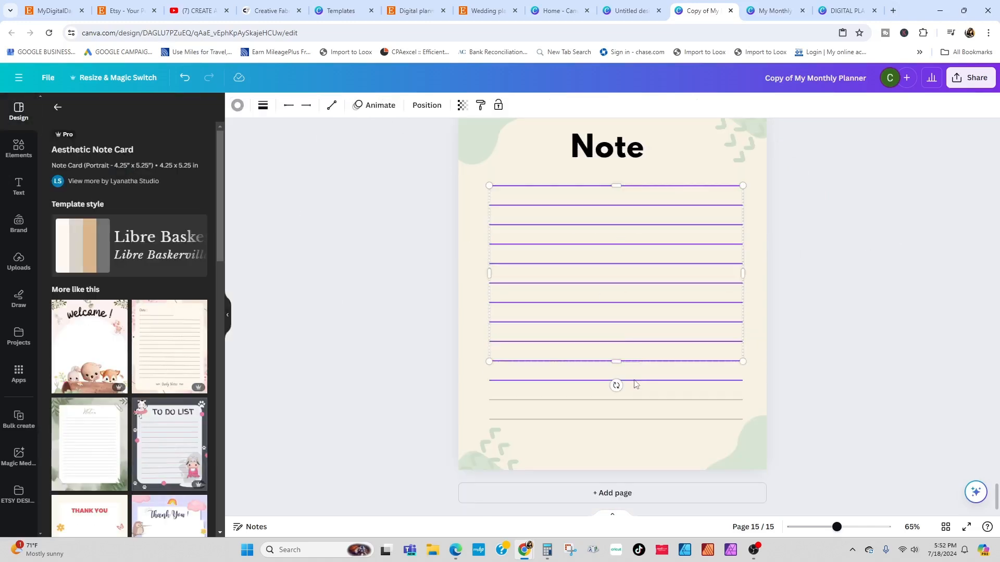
{"action": "left_click", "coordinate": [634, 381], "text": "shift"}
{"action": "left_click", "coordinate": [630, 400], "text": "shift"}
{"action": "left_click", "coordinate": [624, 419], "text": "shift"}
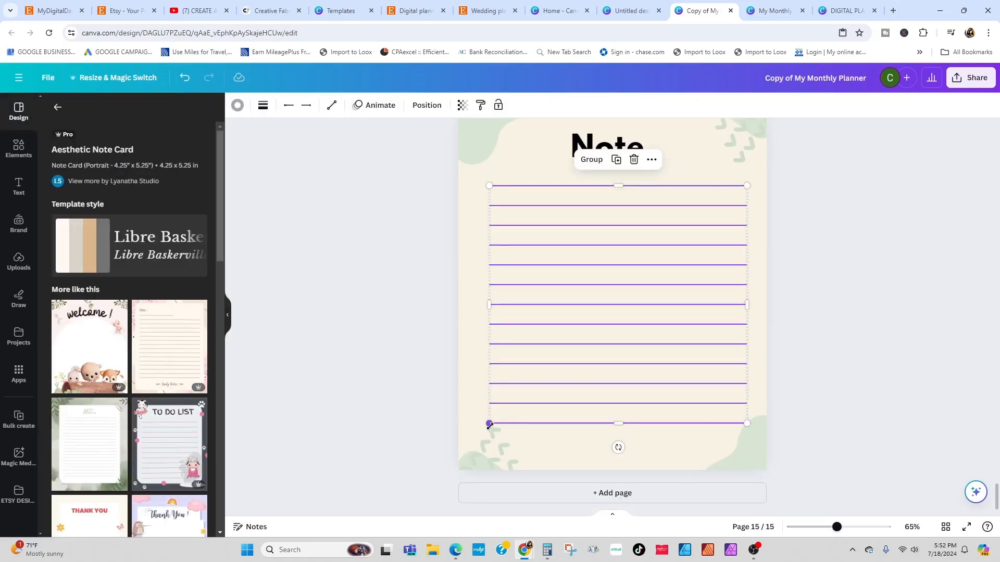
{"action": "left_click_drag", "start_coordinate": [489, 420], "coordinate": [483, 425]}
{"action": "left_click", "coordinate": [935, 404]}
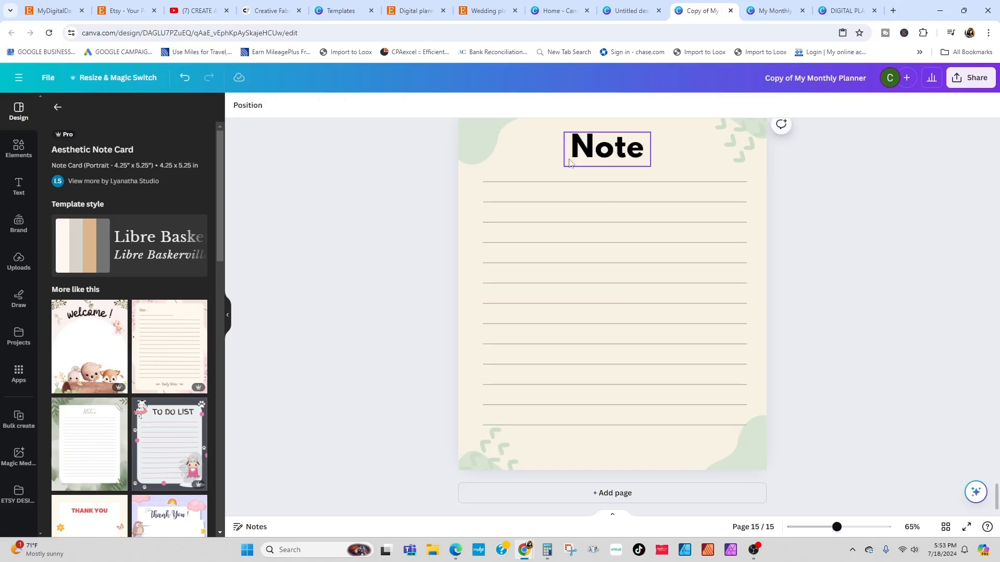
Select all the ruled lines again and move them up closer to the Note heading.
{"action": "left_click", "coordinate": [577, 181]}
{"action": "left_click", "coordinate": [537, 202], "text": "shift"}
{"action": "left_click", "coordinate": [531, 222], "text": "shift"}
{"action": "left_click", "coordinate": [527, 243], "text": "shift"}
{"action": "left_click", "coordinate": [526, 263], "text": "shift"}
{"action": "left_click", "coordinate": [525, 283], "text": "shift"}
{"action": "left_click", "coordinate": [524, 303], "text": "shift"}
{"action": "left_click", "coordinate": [526, 324], "text": "shift"}
{"action": "left_click", "coordinate": [528, 345], "text": "shift"}
{"action": "left_click", "coordinate": [532, 365], "text": "shift"}
{"action": "left_click", "coordinate": [539, 385], "text": "shift"}
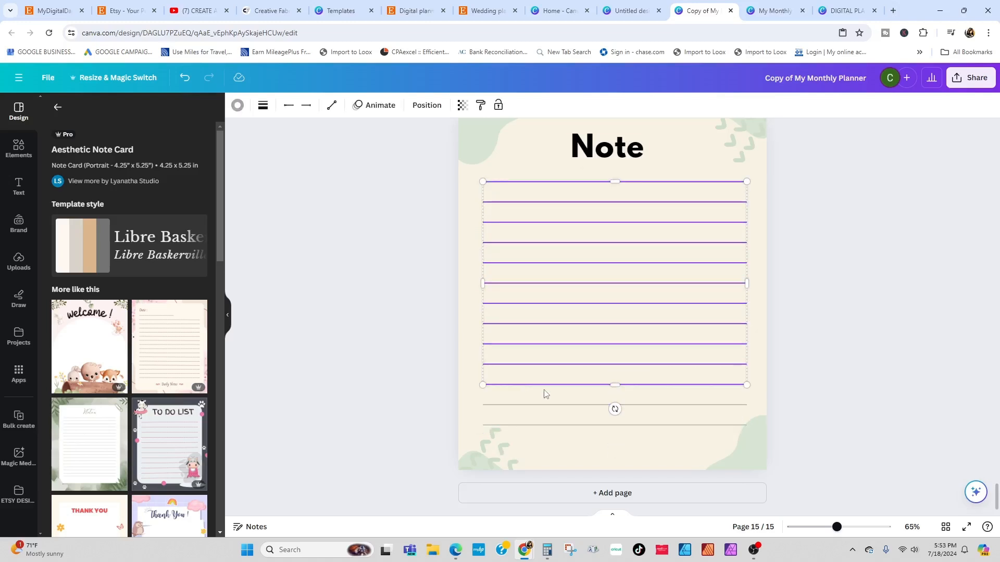
{"action": "left_click", "coordinate": [546, 404], "text": "shift"}
{"action": "left_click", "coordinate": [557, 425], "text": "shift"}
{"action": "left_click_drag", "start_coordinate": [603, 281], "coordinate": [601, 269]}
{"action": "left_click", "coordinate": [394, 138]}
Select the ruled lines together and lower them slightly beneath the Note heading.
{"action": "left_click", "coordinate": [513, 169]}
{"action": "left_click", "coordinate": [508, 211], "text": "shift"}
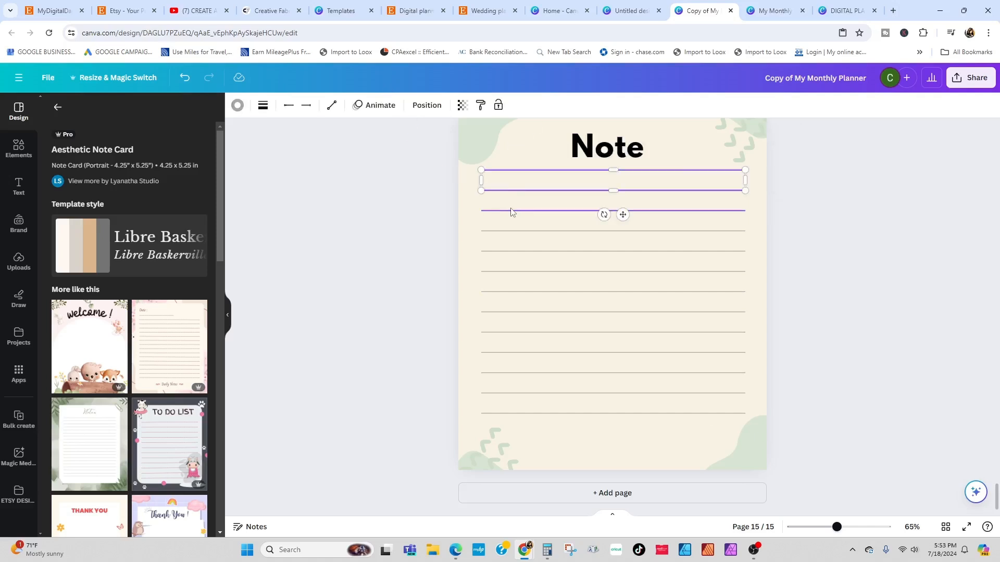
{"action": "left_click", "coordinate": [518, 251], "text": "shift"}
{"action": "left_click", "coordinate": [536, 292], "text": "shift"}
{"action": "left_click", "coordinate": [546, 333], "text": "shift"}
{"action": "left_click", "coordinate": [556, 352], "text": "shift"}
{"action": "left_click", "coordinate": [554, 393], "text": "shift"}
{"action": "left_click", "coordinate": [553, 413], "text": "shift"}
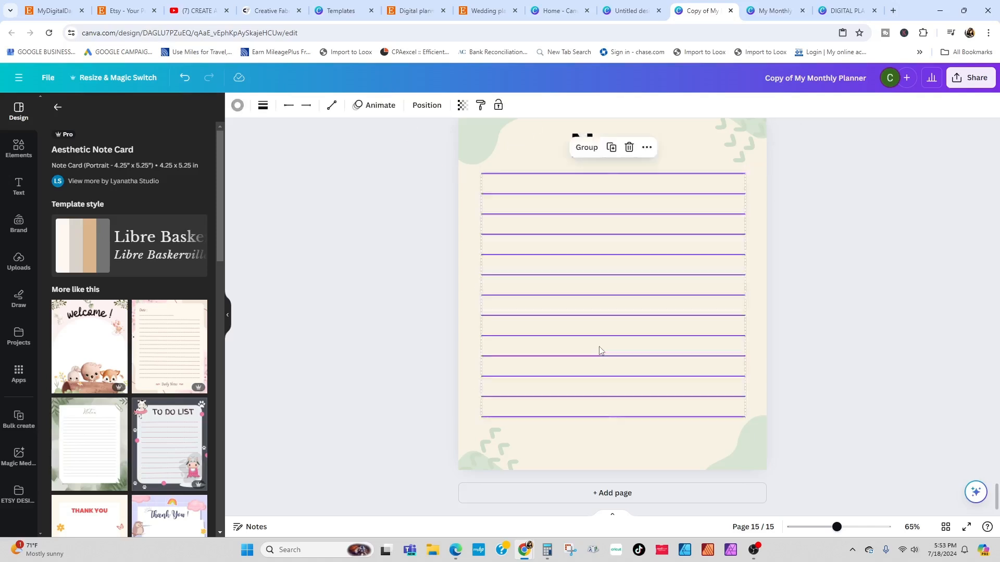
{"action": "left_click", "coordinate": [823, 279]}
Try deleting the chevron pattern in the Note page's lower-left corner.
{"action": "key", "text": "ctrl+t"}
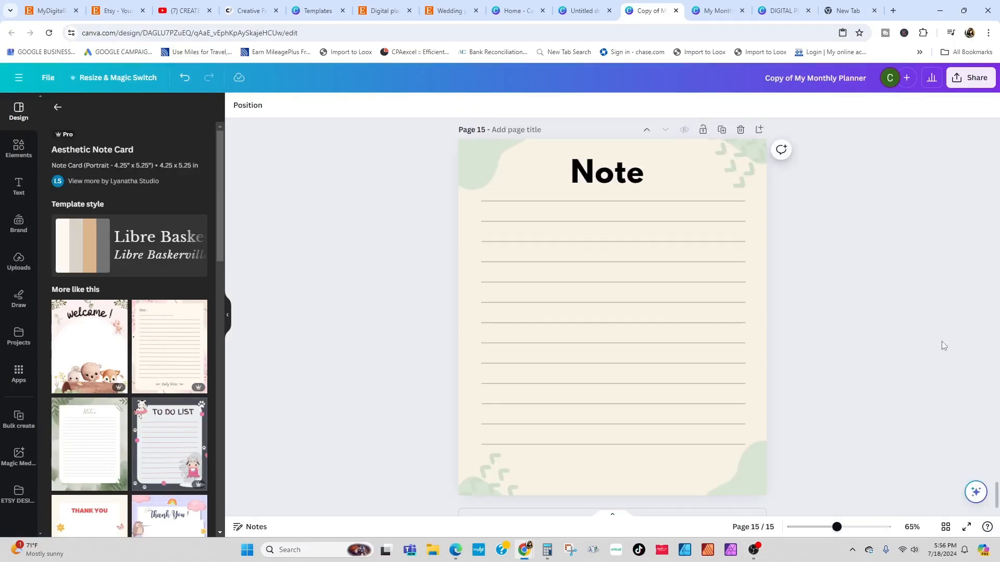
{"action": "left_click", "coordinate": [492, 466]}
{"action": "left_click", "coordinate": [489, 417]}
{"action": "key", "text": "ctrl+z"}
Enlarge the Note heading to font size 70.1.
{"action": "left_click", "coordinate": [609, 180]}
{"action": "left_click_drag", "start_coordinate": [571, 165], "coordinate": [567, 158]}
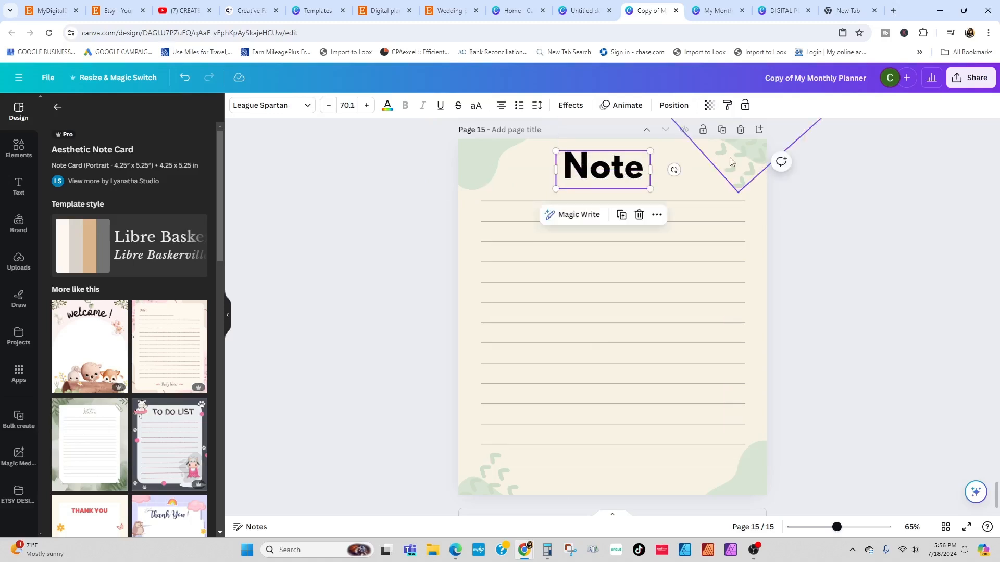
Add the recently used smiling daisy graphic to the Note page and enlarge it to cover the ruled lines.
{"action": "left_click", "coordinate": [19, 149]}
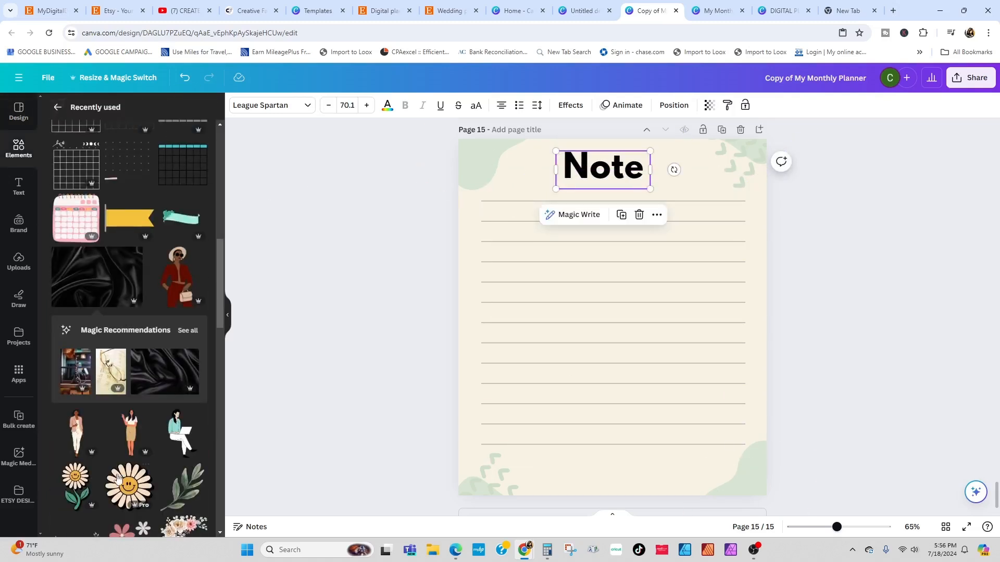
{"action": "left_click", "coordinate": [118, 479]}
{"action": "left_click_drag", "start_coordinate": [547, 383], "coordinate": [467, 462]}
{"action": "left_click_drag", "start_coordinate": [674, 255], "coordinate": [718, 210]}
{"action": "left_click_drag", "start_coordinate": [612, 311], "coordinate": [631, 310]}
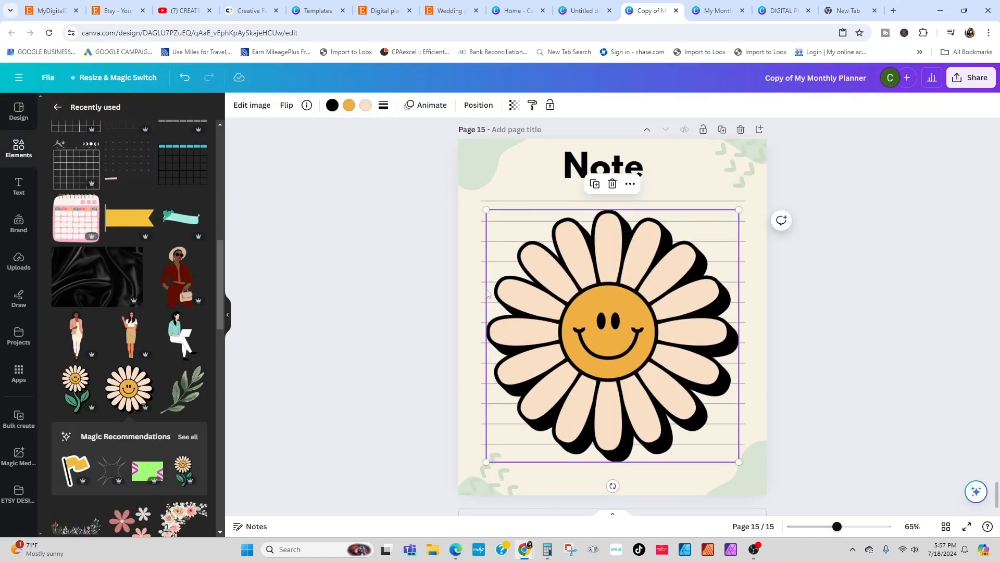
{"action": "left_click_drag", "start_coordinate": [739, 207], "coordinate": [751, 197]}
{"action": "left_click_drag", "start_coordinate": [685, 414], "coordinate": [685, 417]}
Recolor the daisy's orange center to pale yellow and reduce its opacity to a faint watermark.
{"action": "left_click", "coordinate": [349, 105]}
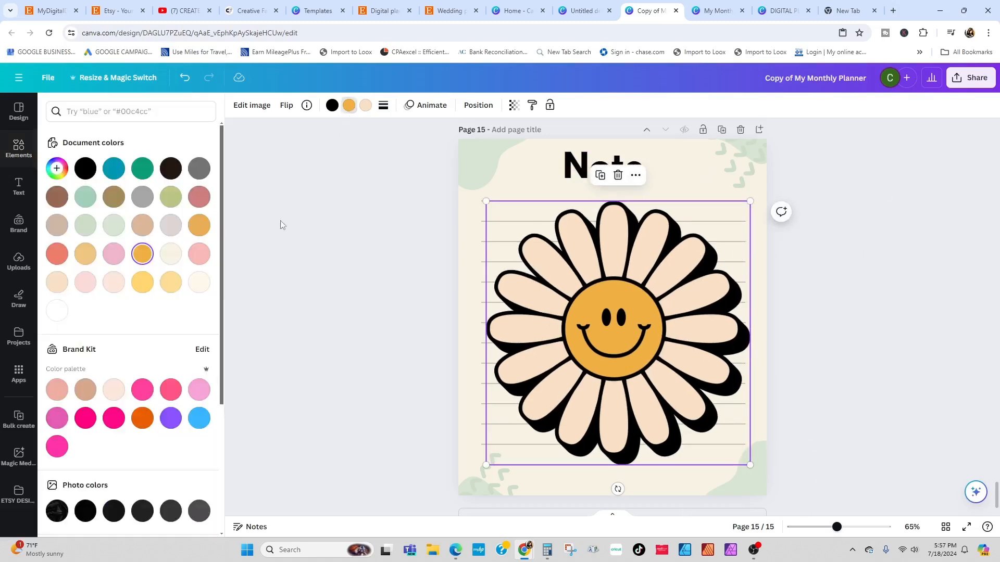
{"action": "left_click", "coordinate": [170, 282]}
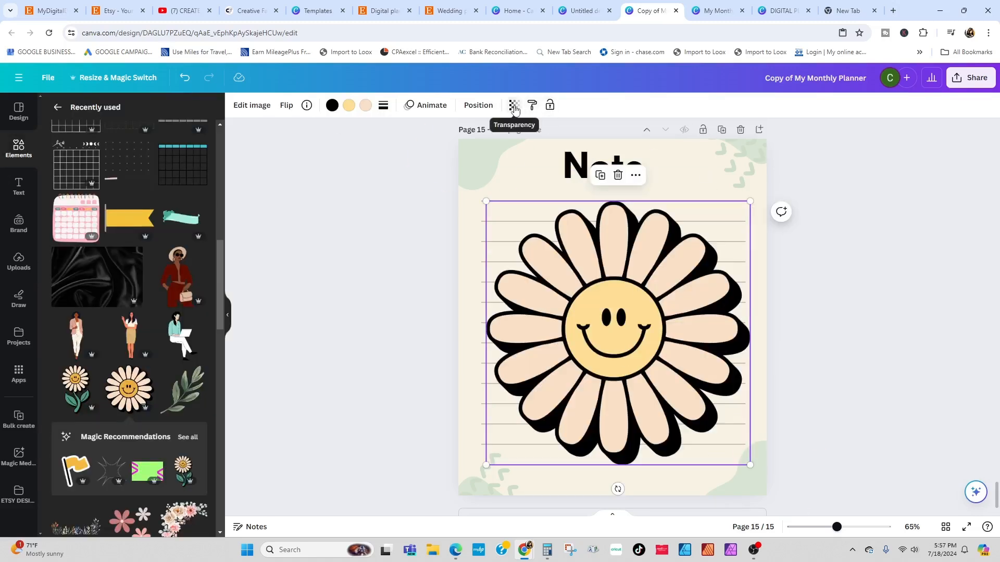
{"action": "left_click", "coordinate": [514, 105]}
{"action": "left_click_drag", "start_coordinate": [483, 147], "coordinate": [439, 152]}
{"action": "left_click", "coordinate": [975, 350]}
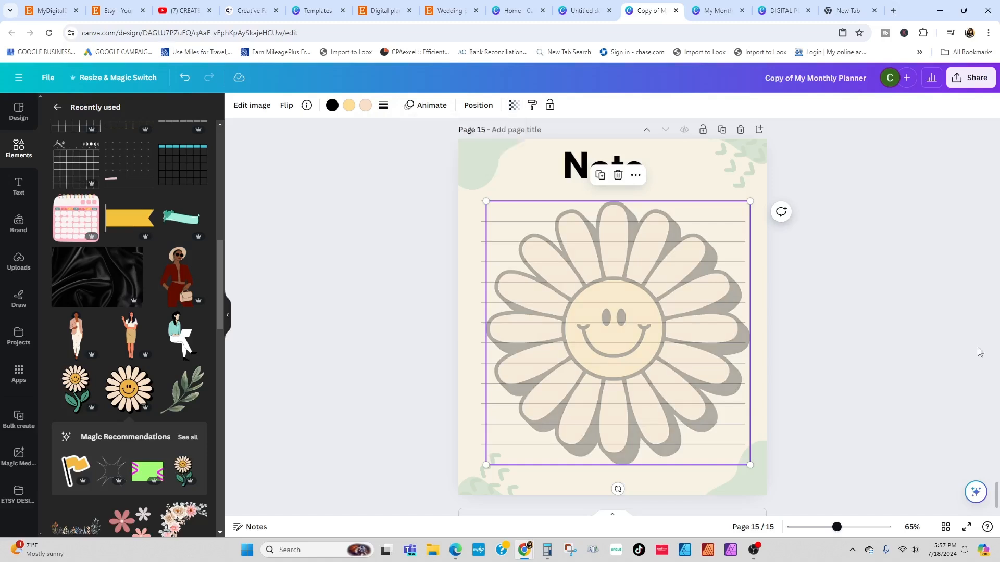
Check the Note page against the preceding page and show all planner pages in grid view.
{"action": "scroll", "coordinate": [843, 334], "scroll_direction": "down", "scroll_amount": 1}
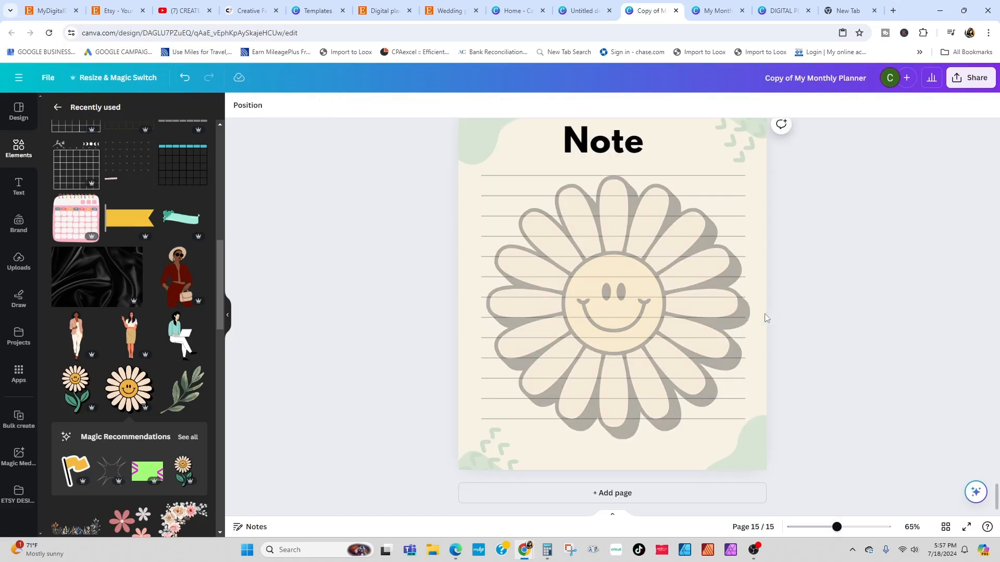
{"action": "scroll", "coordinate": [799, 391], "scroll_direction": "up", "scroll_amount": 5}
{"action": "scroll", "coordinate": [911, 307], "scroll_direction": "down", "scroll_amount": 4}
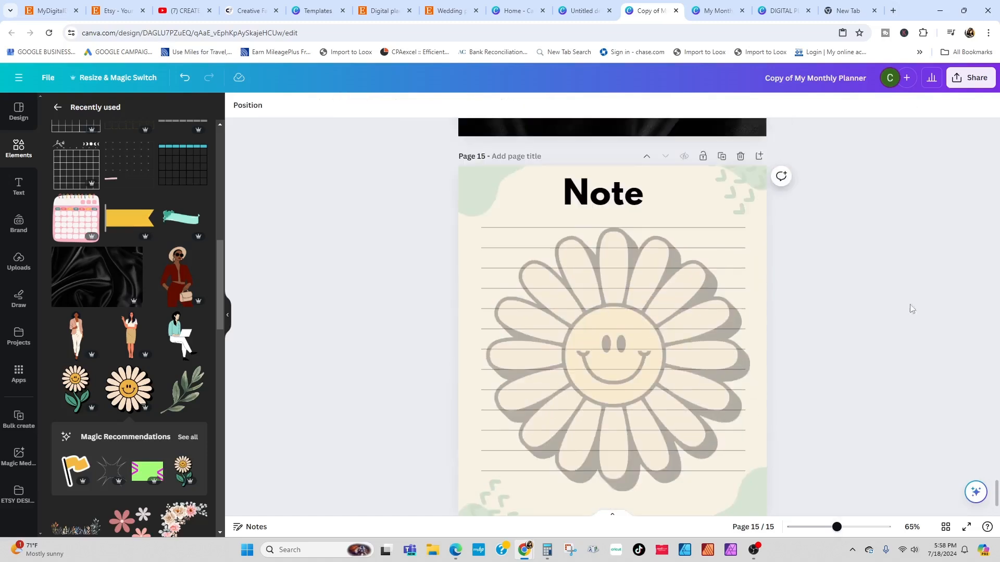
{"action": "left_click", "coordinate": [945, 526]}
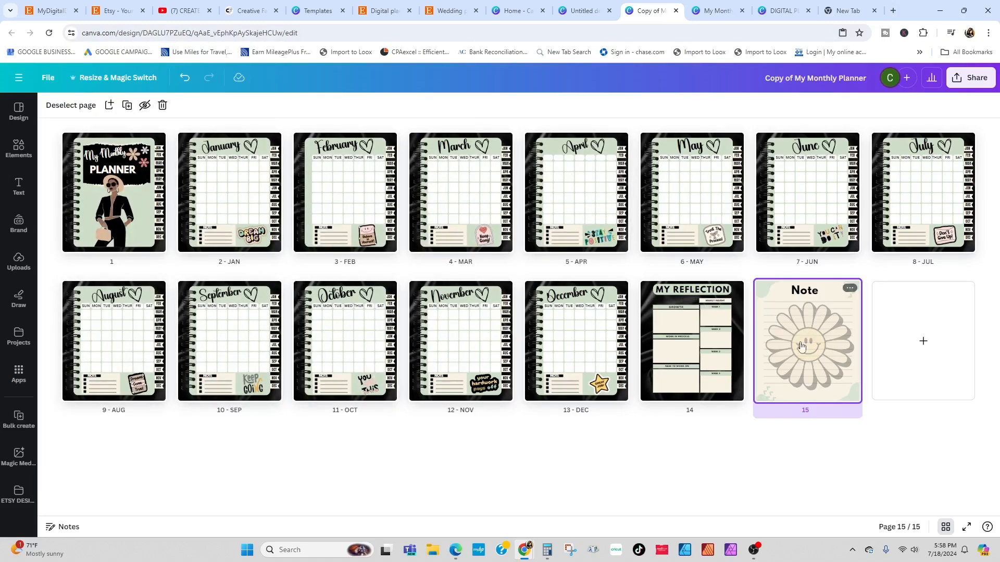
Duplicate the My Reflection and Note pages together and place the copied pair directly after January.
{"action": "left_click", "coordinate": [699, 333], "text": "shift"}
{"action": "right_click", "coordinate": [766, 297]}
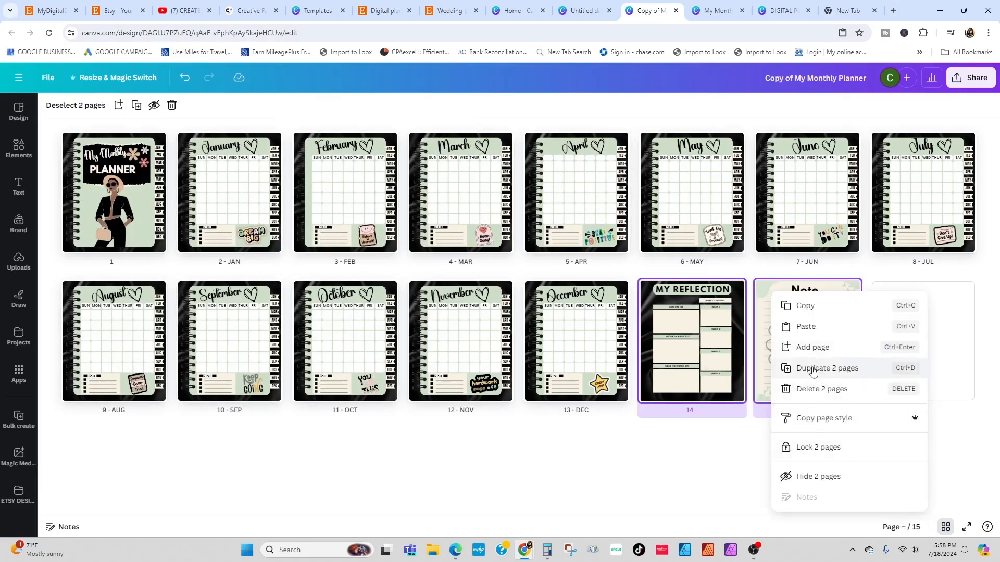
{"action": "left_click", "coordinate": [804, 429]}
{"action": "left_click_drag", "start_coordinate": [916, 338], "coordinate": [431, 204]}
Duplicate the My Reflection and Note pair twice more, placing one pair after February and one after March.
{"action": "left_click", "coordinate": [498, 139]}
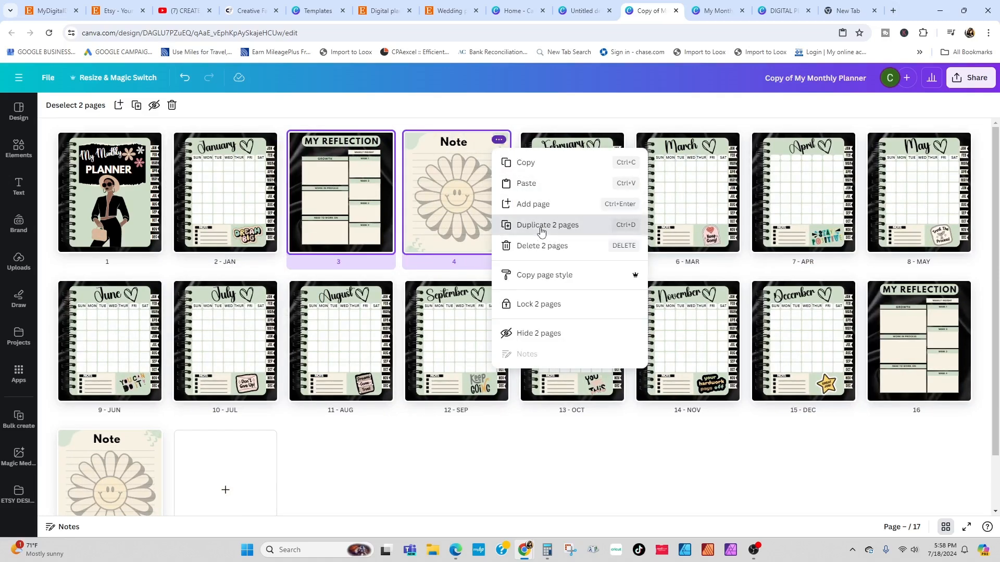
{"action": "left_click", "coordinate": [542, 225]}
{"action": "left_click", "coordinate": [730, 139]}
{"action": "left_click", "coordinate": [772, 232]}
{"action": "left_click_drag", "start_coordinate": [833, 174], "coordinate": [234, 342]}
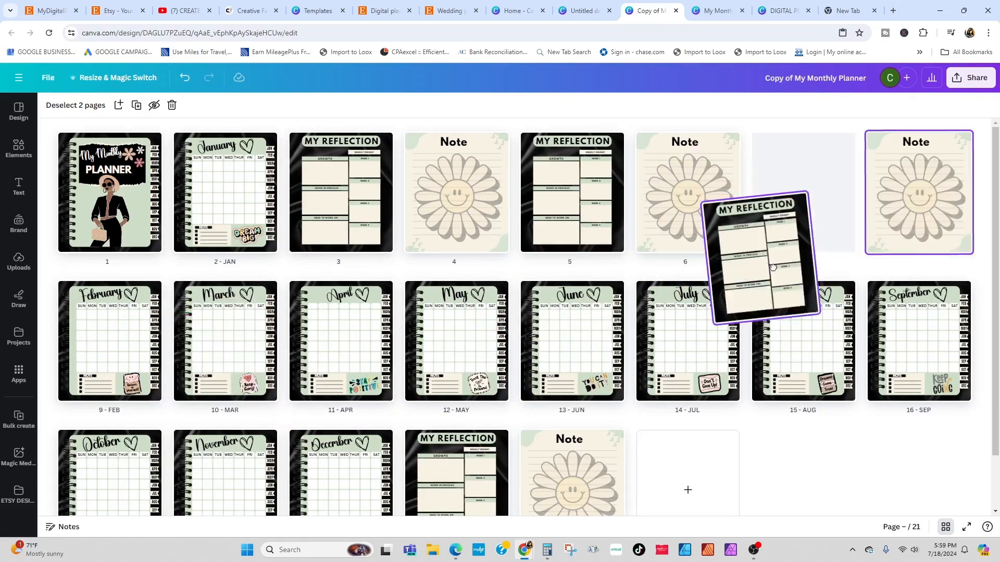
{"action": "left_click_drag", "start_coordinate": [802, 192], "coordinate": [549, 192]}
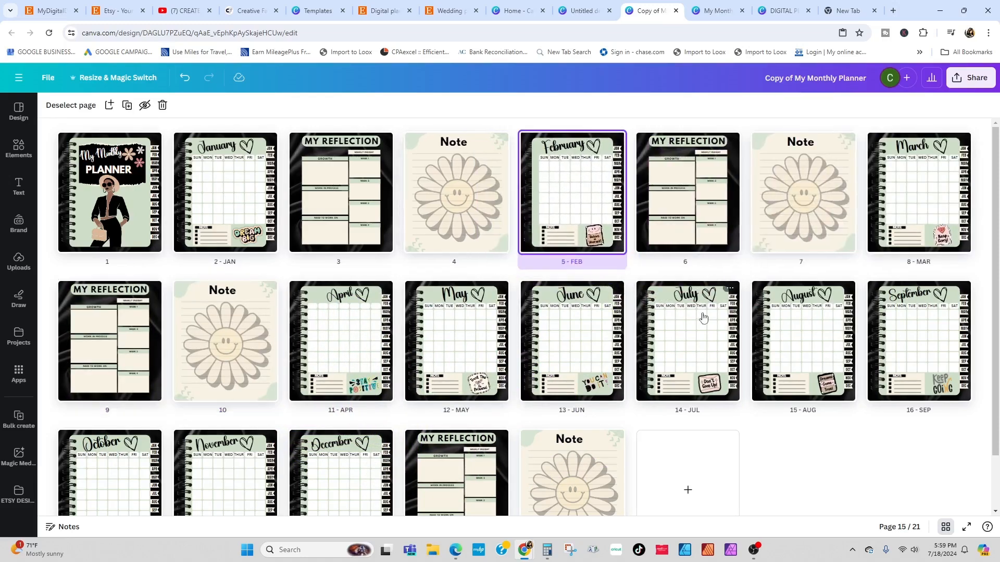
Duplicate the My Reflection and Note pair that follows March, placing one copied pair after April and another after May.
{"action": "left_click", "coordinate": [91, 341]}
{"action": "left_click", "coordinate": [274, 308], "text": "shift"}
{"action": "right_click", "coordinate": [275, 308]}
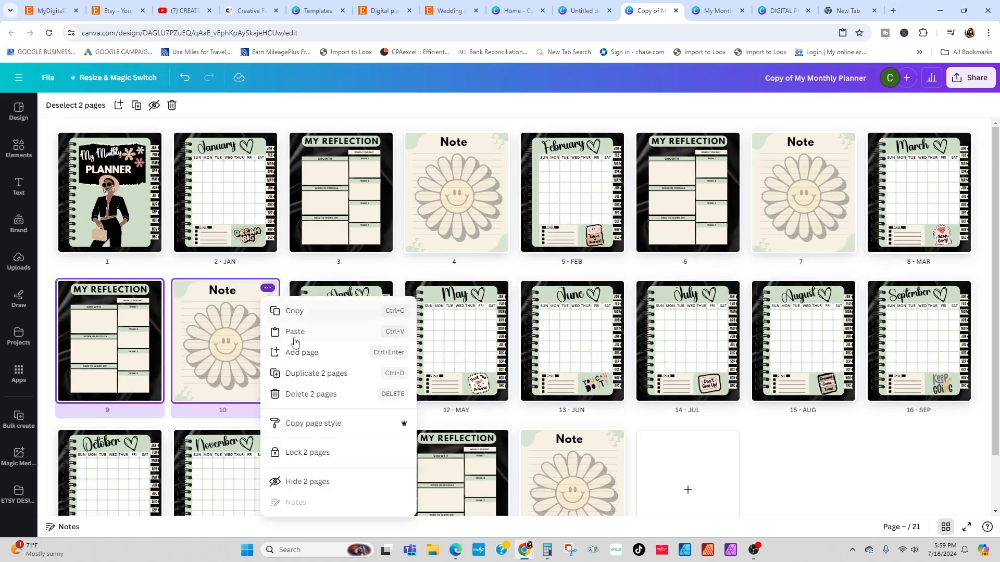
{"action": "left_click", "coordinate": [313, 368]}
{"action": "left_click_drag", "start_coordinate": [364, 336], "coordinate": [583, 338]}
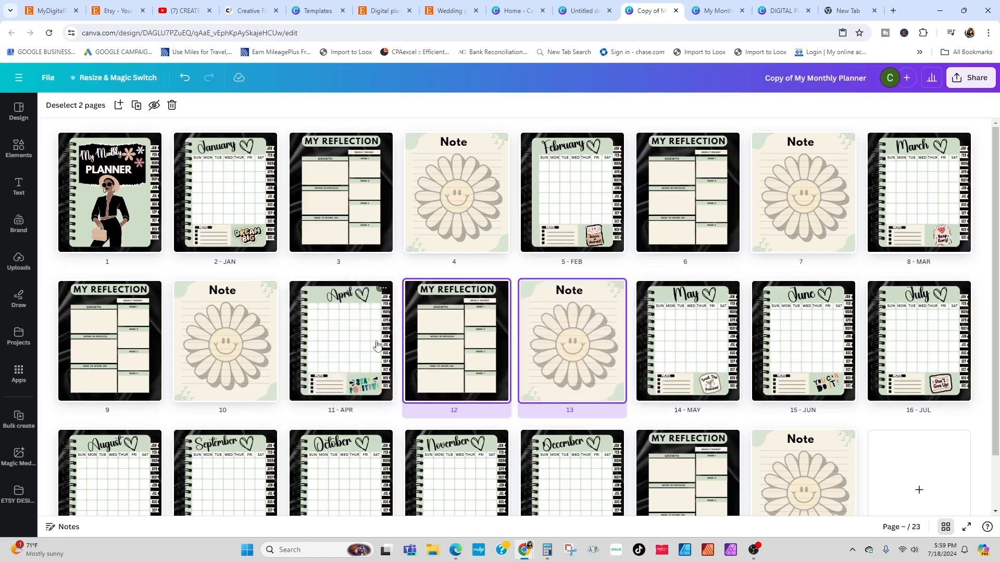
{"action": "left_click", "coordinate": [614, 288]}
{"action": "left_click", "coordinate": [637, 372]}
{"action": "left_click_drag", "start_coordinate": [698, 352], "coordinate": [963, 245]}
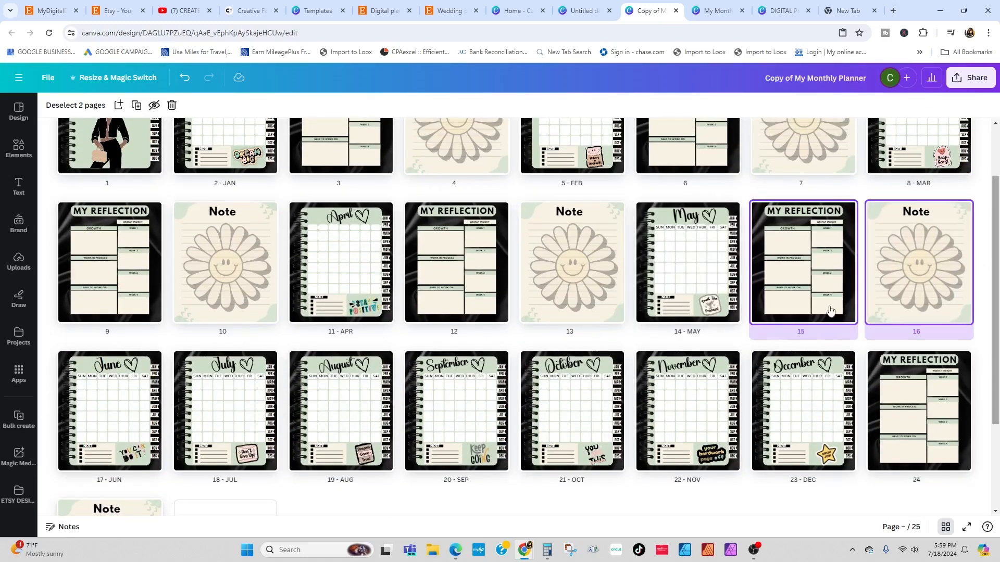
Place a duplicated My Reflection and Note pair after each of the June, July and August pages.
{"action": "left_click", "coordinate": [960, 212]}
{"action": "left_click", "coordinate": [881, 295]}
{"action": "left_click_drag", "start_coordinate": [152, 415], "coordinate": [420, 416]}
{"action": "left_click", "coordinate": [383, 358]}
{"action": "left_click", "coordinate": [440, 206]}
{"action": "left_click_drag", "start_coordinate": [536, 414], "coordinate": [736, 419]}
{"action": "left_click", "coordinate": [730, 357]}
{"action": "left_click", "coordinate": [770, 206]}
{"action": "left_click_drag", "start_coordinate": [852, 414], "coordinate": [200, 430]}
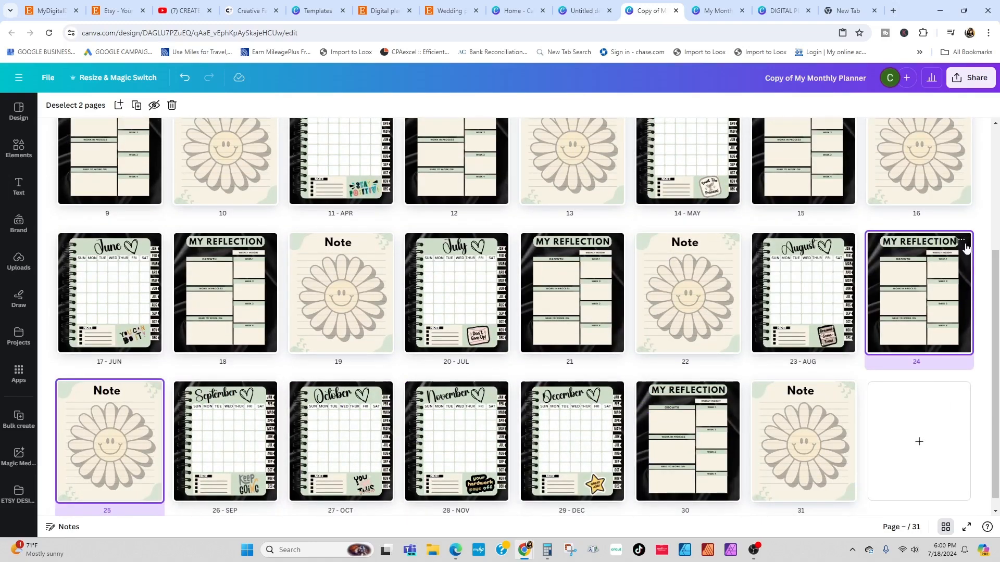
Place a duplicated My Reflection and Note pair after each of the September, October and November pages.
{"action": "left_click", "coordinate": [961, 241]}
{"action": "left_click", "coordinate": [885, 324]}
{"action": "left_click_drag", "start_coordinate": [294, 439], "coordinate": [516, 365]}
{"action": "left_click", "coordinate": [498, 323]}
{"action": "left_click", "coordinate": [553, 167]}
{"action": "left_click_drag", "start_coordinate": [599, 362], "coordinate": [872, 359]}
{"action": "left_click", "coordinate": [846, 322]}
{"action": "left_click", "coordinate": [905, 168]}
{"action": "scroll", "coordinate": [451, 433], "scroll_direction": "down", "scroll_amount": 2}
{"action": "left_click_drag", "start_coordinate": [130, 416], "coordinate": [275, 417]}
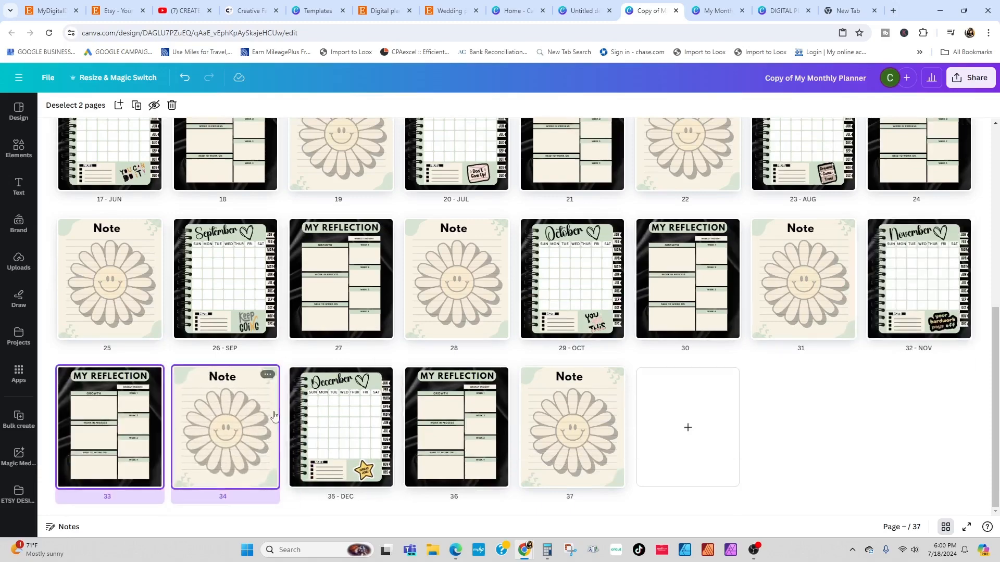
Review the page order of the whole planner in grid view and the first pages at full size from the cover.
{"action": "scroll", "coordinate": [182, 249], "scroll_direction": "up", "scroll_amount": 6}
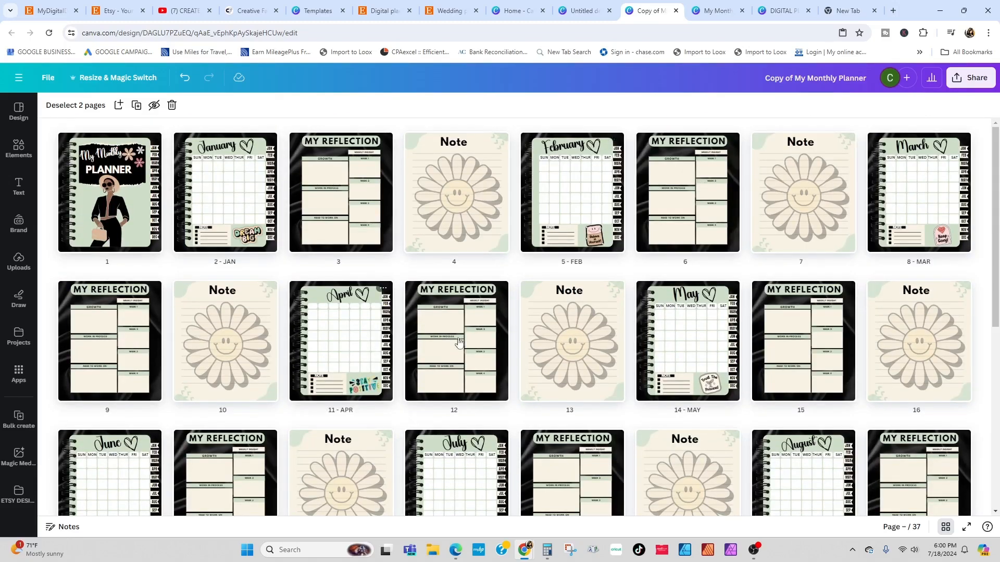
{"action": "scroll", "coordinate": [557, 423], "scroll_direction": "down", "scroll_amount": 4}
{"action": "scroll", "coordinate": [912, 437], "scroll_direction": "down", "scroll_amount": 2}
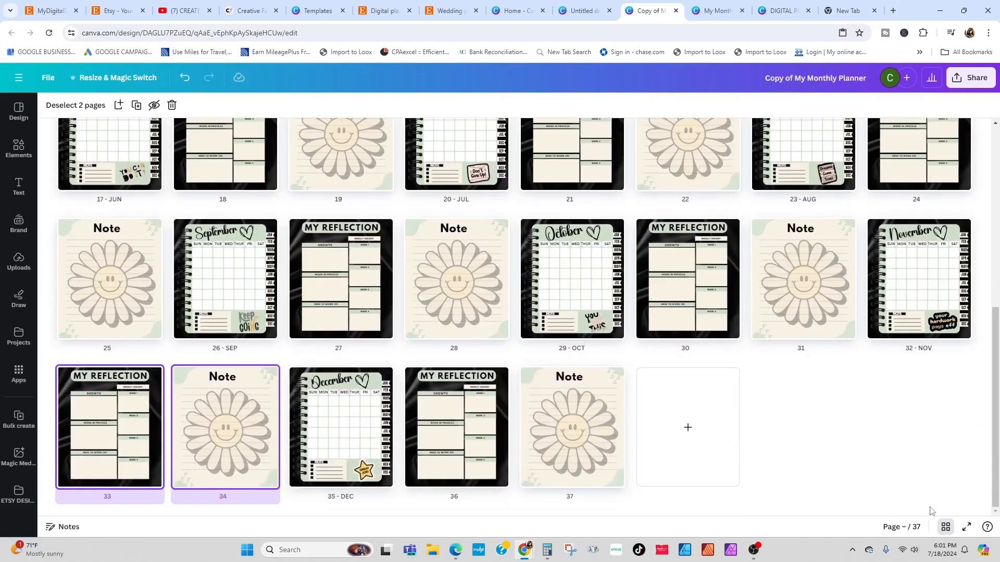
{"action": "scroll", "coordinate": [838, 381], "scroll_direction": "up", "scroll_amount": 6}
{"action": "double_click", "coordinate": [109, 193]}
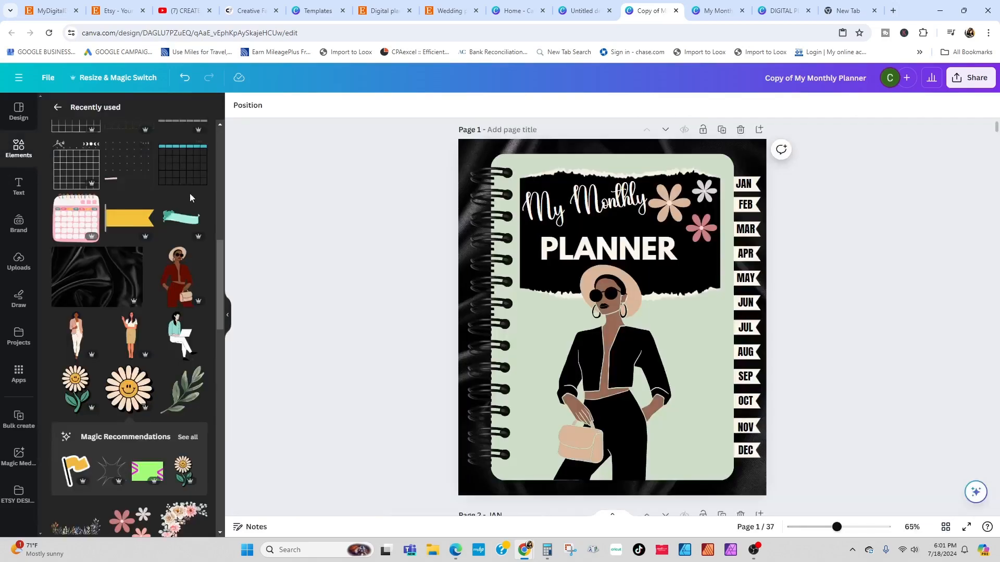
{"action": "scroll", "coordinate": [189, 196], "scroll_direction": "down", "scroll_amount": 3}
{"action": "left_click", "coordinate": [58, 104]}
{"action": "scroll", "coordinate": [395, 286], "scroll_direction": "down", "scroll_amount": 1}
{"action": "scroll", "coordinate": [394, 291], "scroll_direction": "down", "scroll_amount": 15}
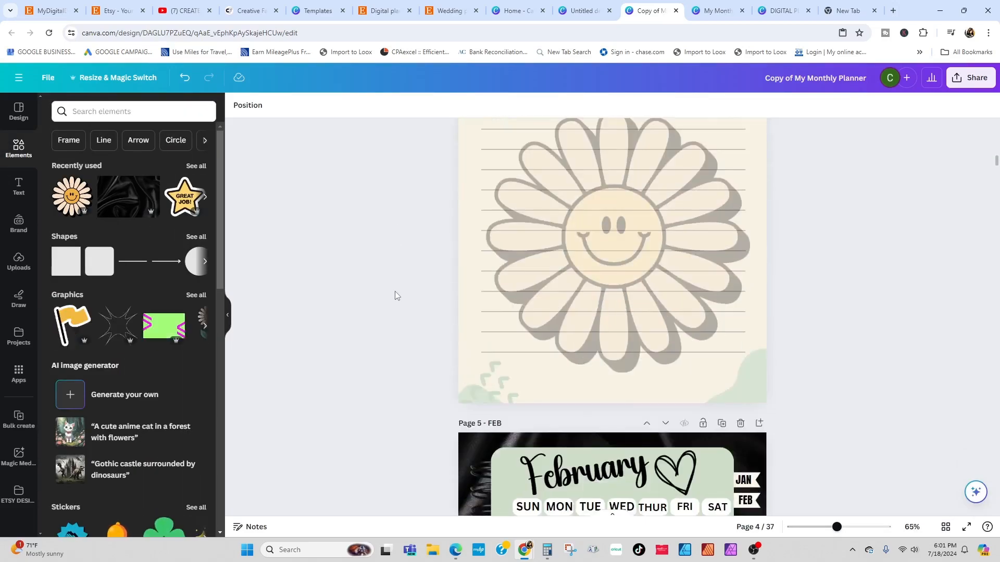
{"action": "scroll", "coordinate": [395, 291], "scroll_direction": "up", "scroll_amount": 17}
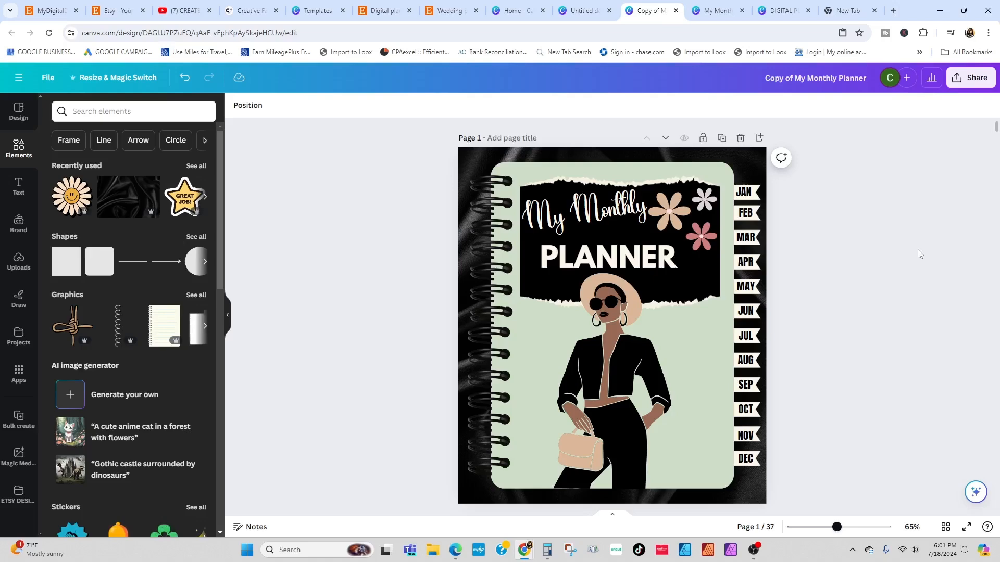
Add a shadow effect to the woman graphic on the cover page.
{"action": "left_click", "coordinate": [609, 336]}
{"action": "left_click", "coordinate": [252, 105]}
{"action": "scroll", "coordinate": [67, 422], "scroll_direction": "down", "scroll_amount": 2}
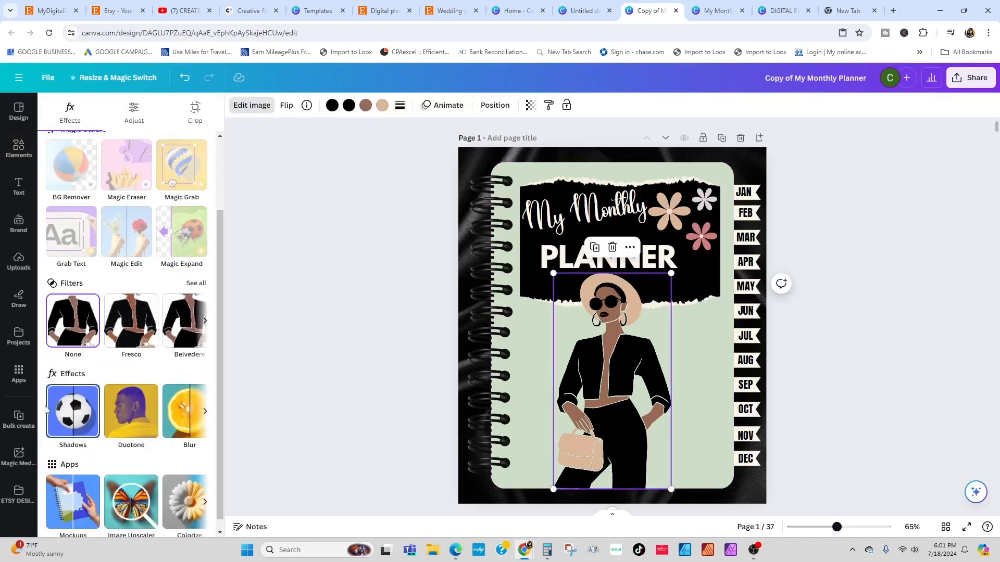
{"action": "left_click", "coordinate": [66, 422]}
{"action": "left_click", "coordinate": [899, 411]}
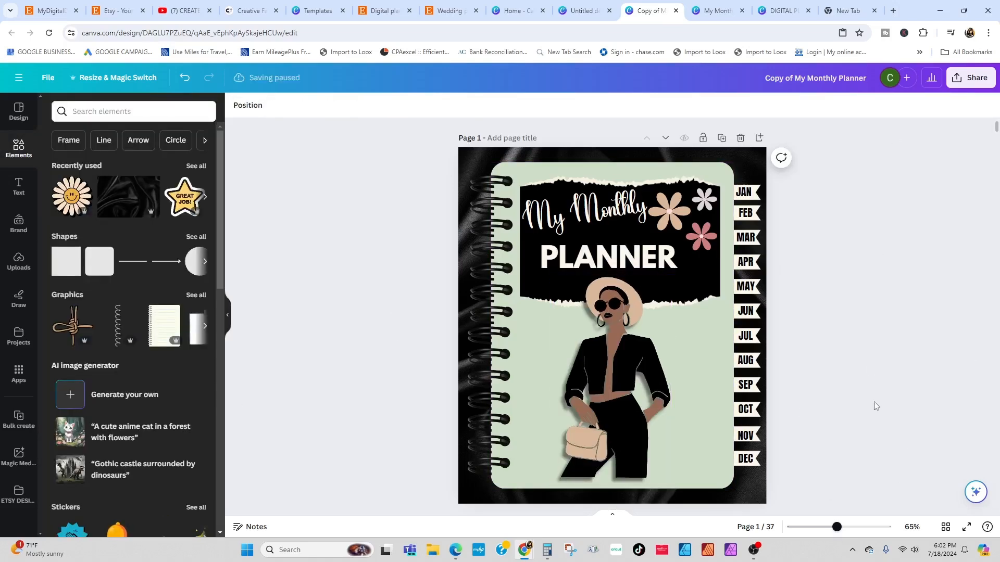
Slightly enlarge the woman graphic on the cover page.
{"action": "scroll", "coordinate": [876, 406], "scroll_direction": "down", "scroll_amount": 15}
{"action": "scroll", "coordinate": [870, 357], "scroll_direction": "up", "scroll_amount": 13}
{"action": "left_click", "coordinate": [618, 327]}
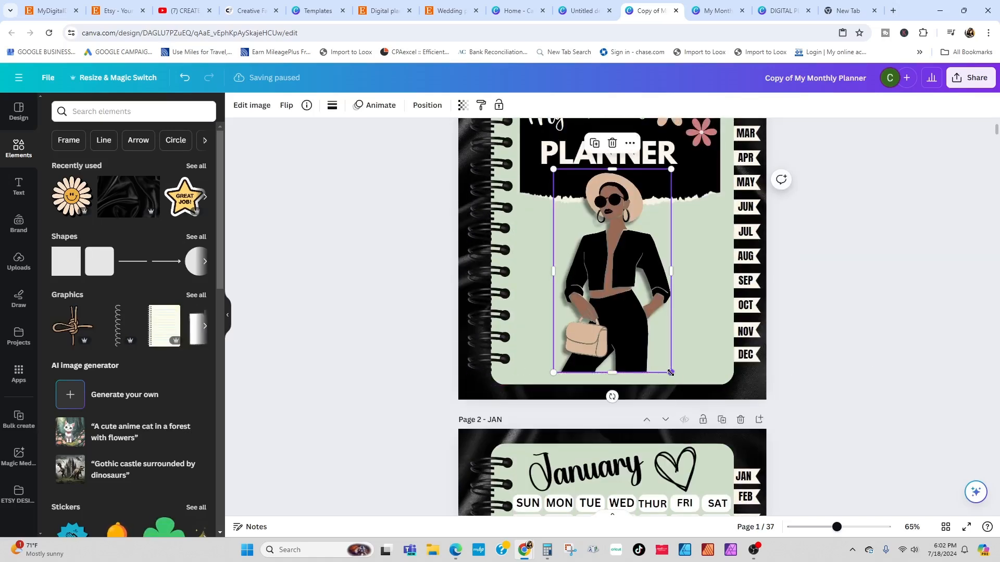
{"action": "left_click_drag", "start_coordinate": [671, 373], "coordinate": [679, 385]}
{"action": "left_click", "coordinate": [971, 394]}
Try the Glow and Outline shadow styles on a duplicate of the woman graphic placed beside the original.
{"action": "left_click", "coordinate": [611, 238]}
{"action": "left_click_drag", "start_coordinate": [612, 237], "coordinate": [525, 239], "text": "alt"}
{"action": "left_click", "coordinate": [252, 105]}
{"action": "scroll", "coordinate": [77, 399], "scroll_direction": "down", "scroll_amount": 2}
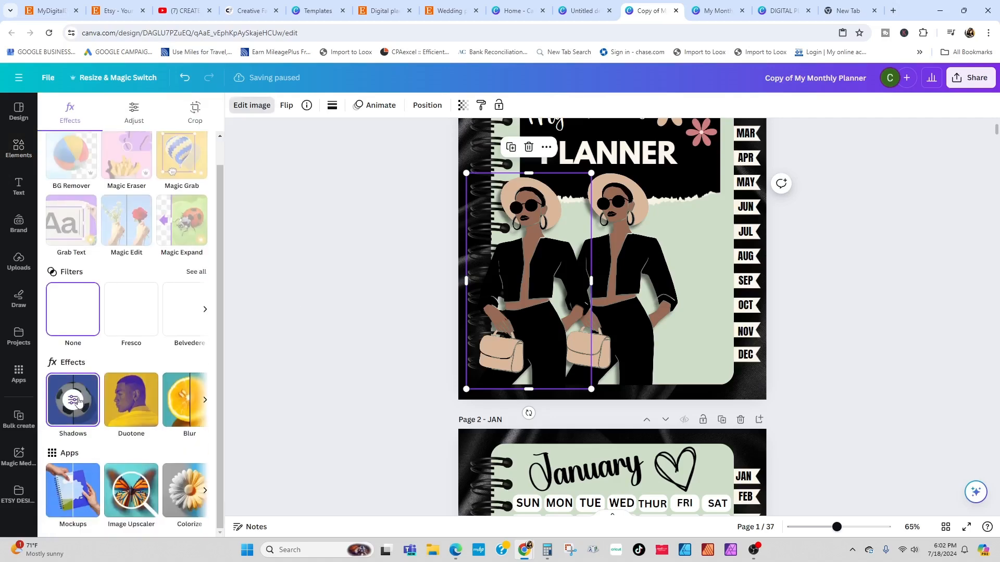
{"action": "left_click", "coordinate": [77, 401]}
{"action": "scroll", "coordinate": [140, 462], "scroll_direction": "down", "scroll_amount": 2}
{"action": "left_click", "coordinate": [71, 172]}
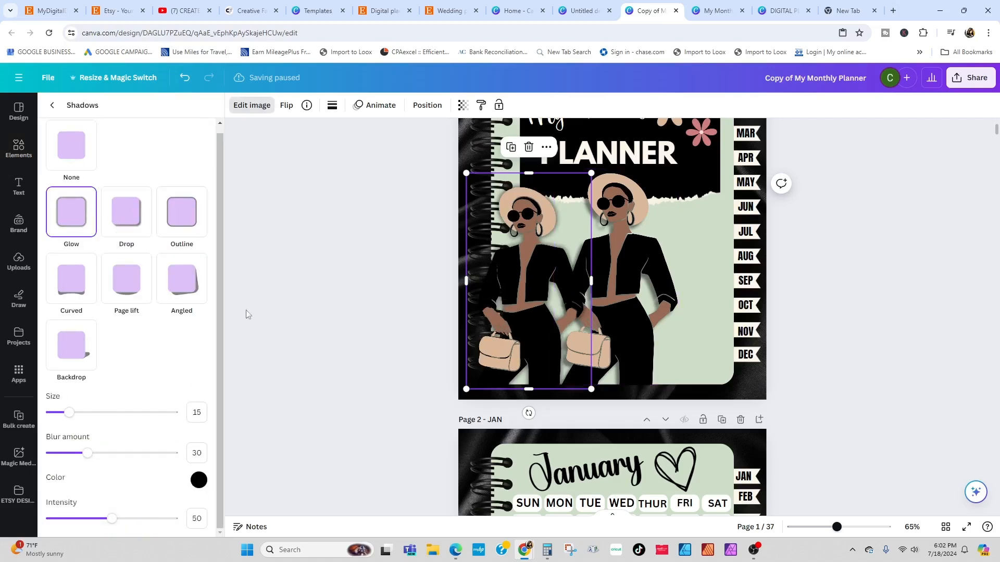
{"action": "left_click", "coordinate": [185, 219]}
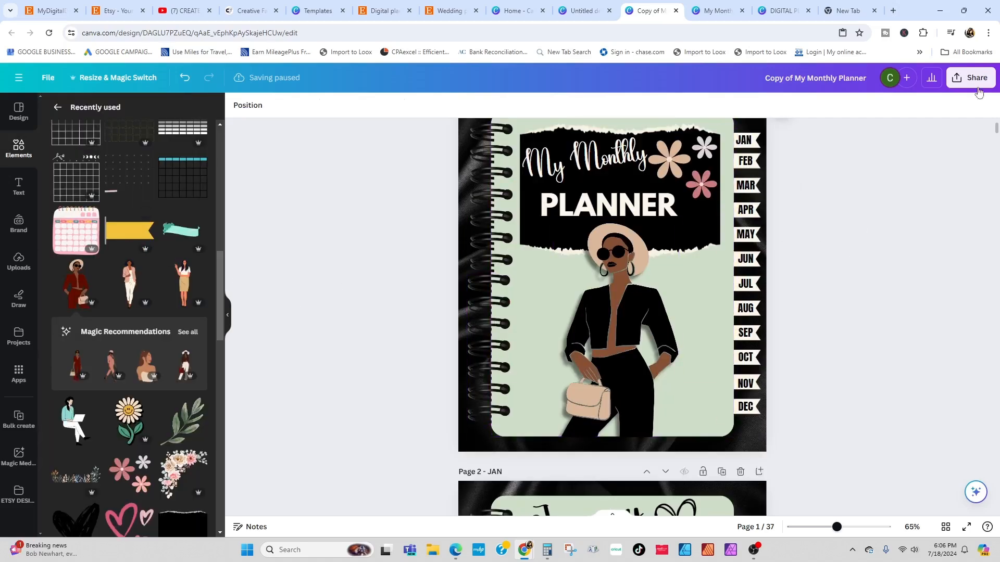
Download all 37 planner pages as a PDF Standard file.
{"action": "left_click", "coordinate": [976, 79]}
{"action": "left_click", "coordinate": [839, 340]}
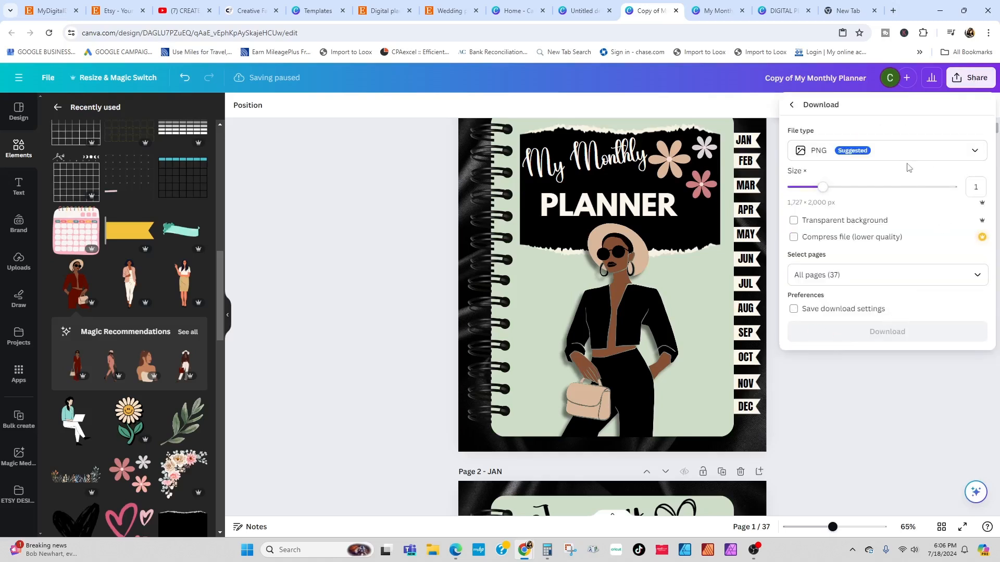
{"action": "left_click", "coordinate": [900, 157]}
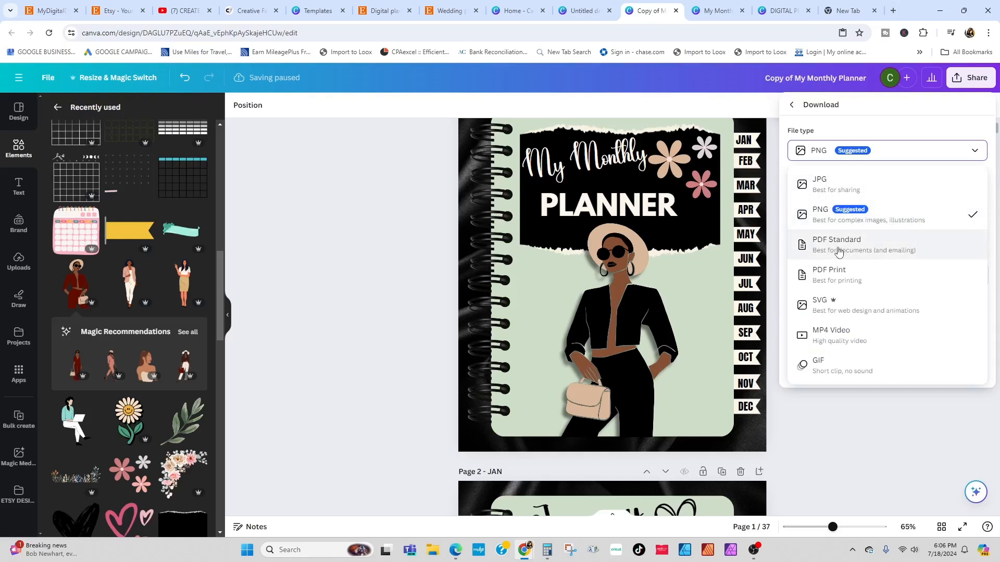
{"action": "left_click", "coordinate": [853, 248]}
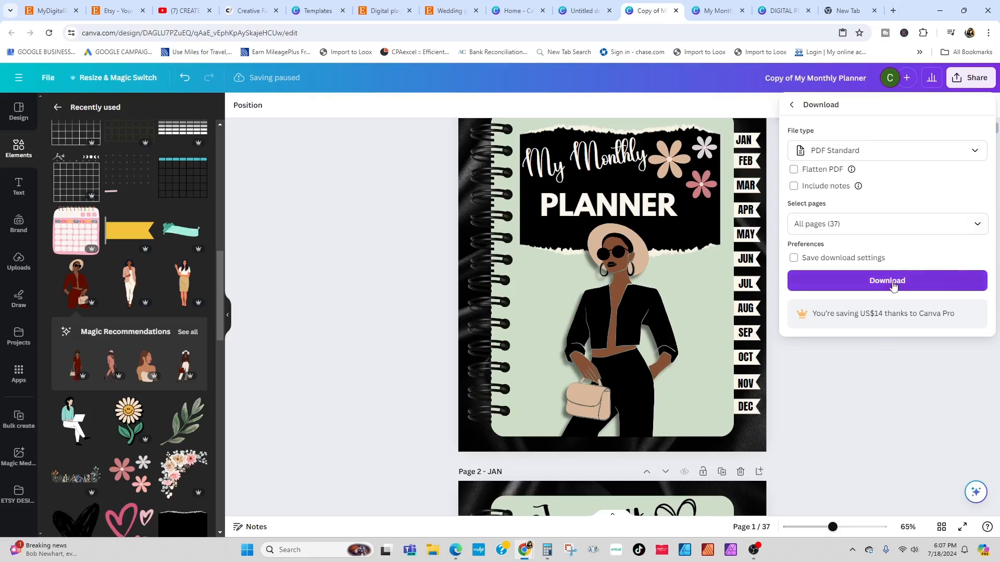
{"action": "left_click", "coordinate": [891, 284]}
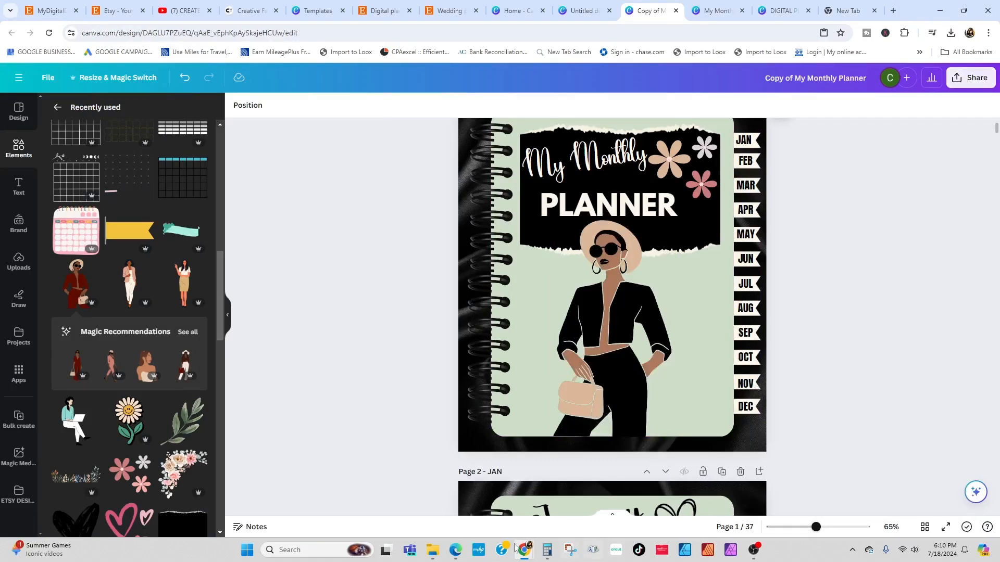
Open the downloaded Copy of My Monthly Planner PDF from the Downloads folder in a maximized window.
{"action": "left_click", "coordinate": [432, 550]}
{"action": "left_click", "coordinate": [490, 95]}
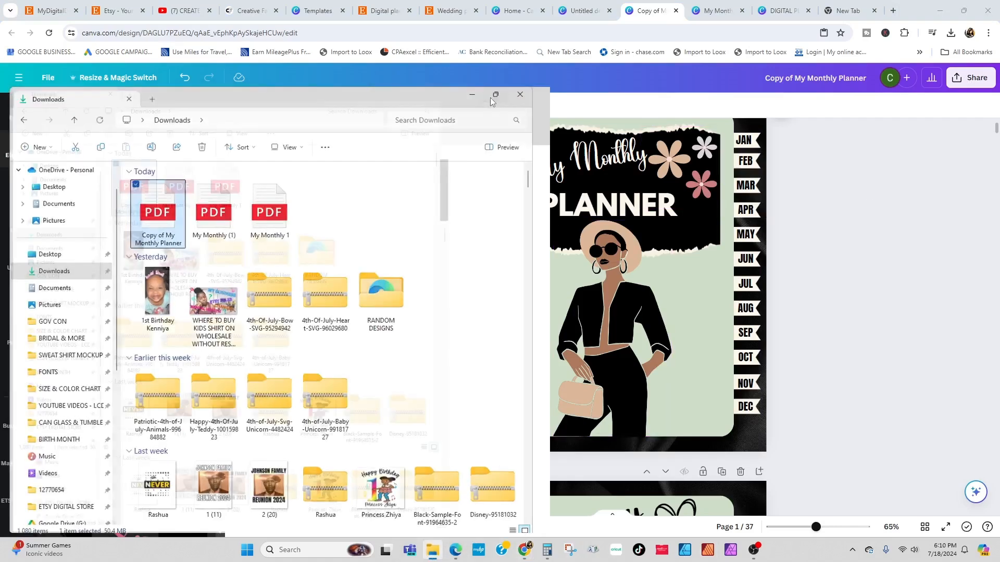
{"action": "double_click", "coordinate": [148, 123]}
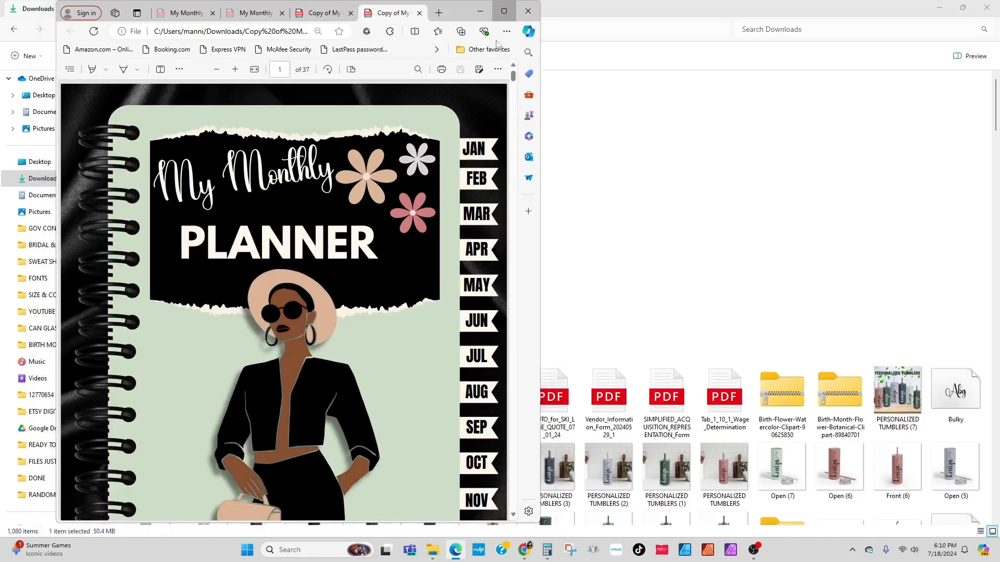
{"action": "left_click", "coordinate": [504, 11]}
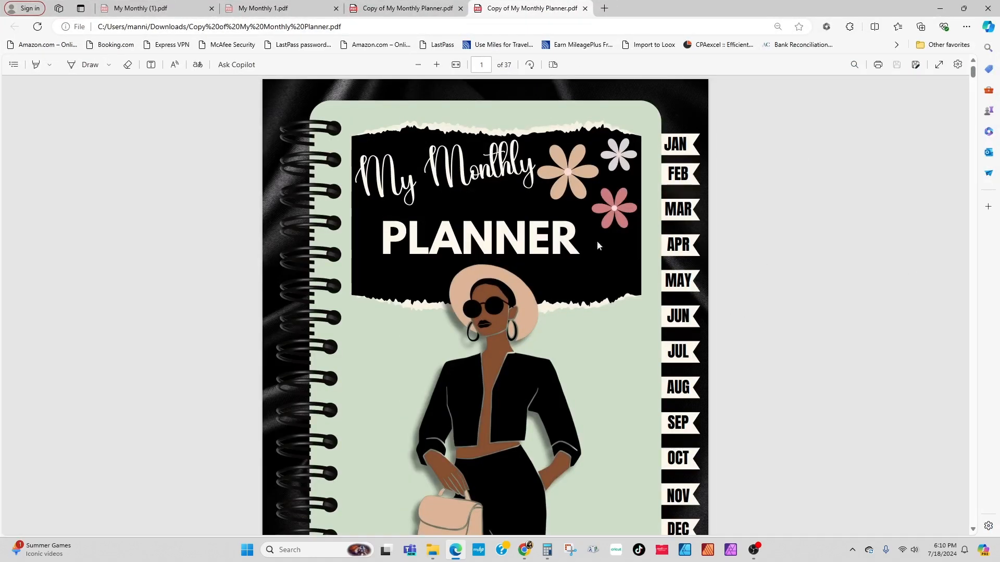
Test the linked month tabs in the PDF, including May, July, January, December and June, and return to the cover.
{"action": "left_click", "coordinate": [679, 283]}
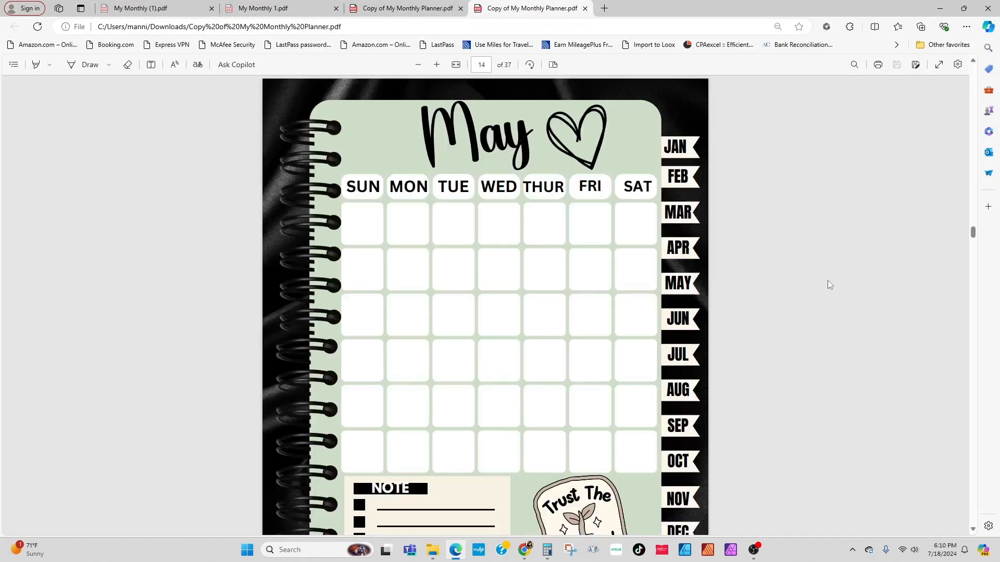
{"action": "left_click", "coordinate": [682, 360]}
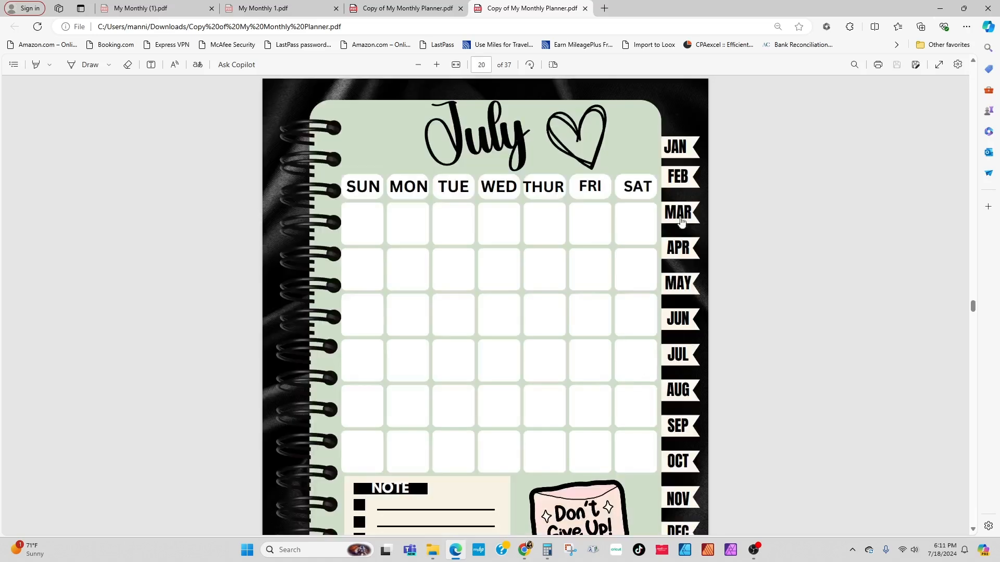
{"action": "left_click", "coordinate": [676, 148]}
{"action": "scroll", "coordinate": [609, 214], "scroll_direction": "down", "scroll_amount": 2}
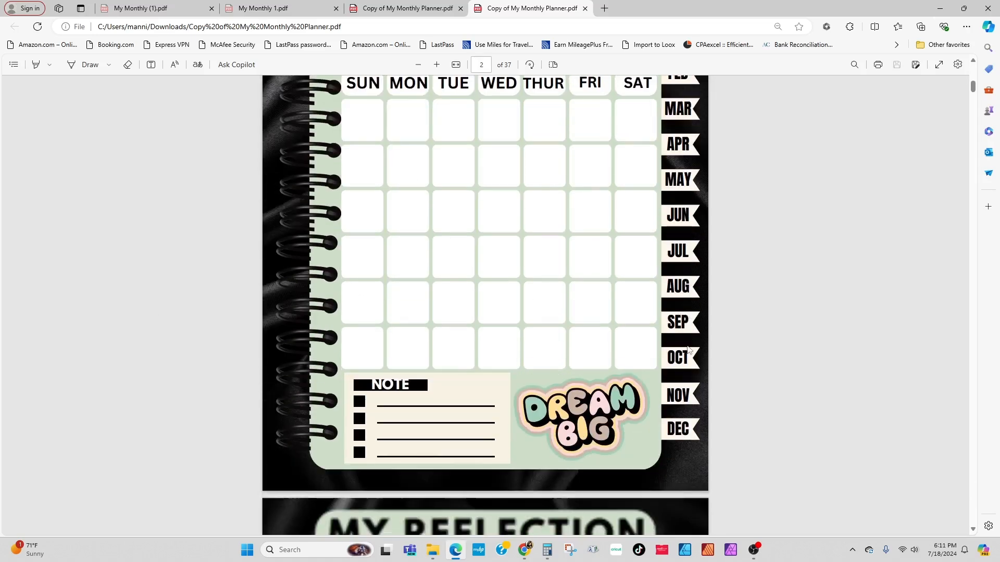
{"action": "left_click", "coordinate": [678, 427]}
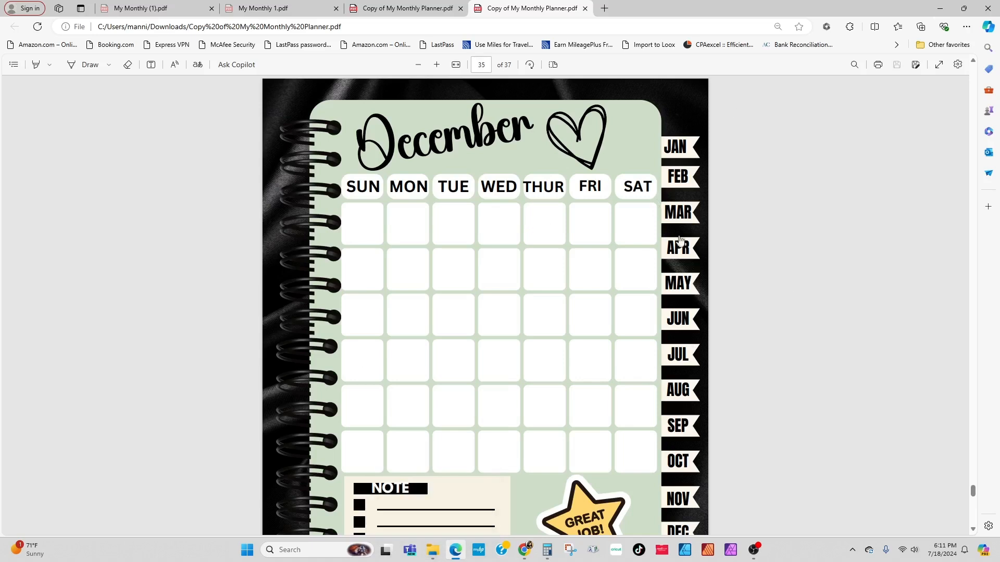
{"action": "left_click", "coordinate": [676, 322]}
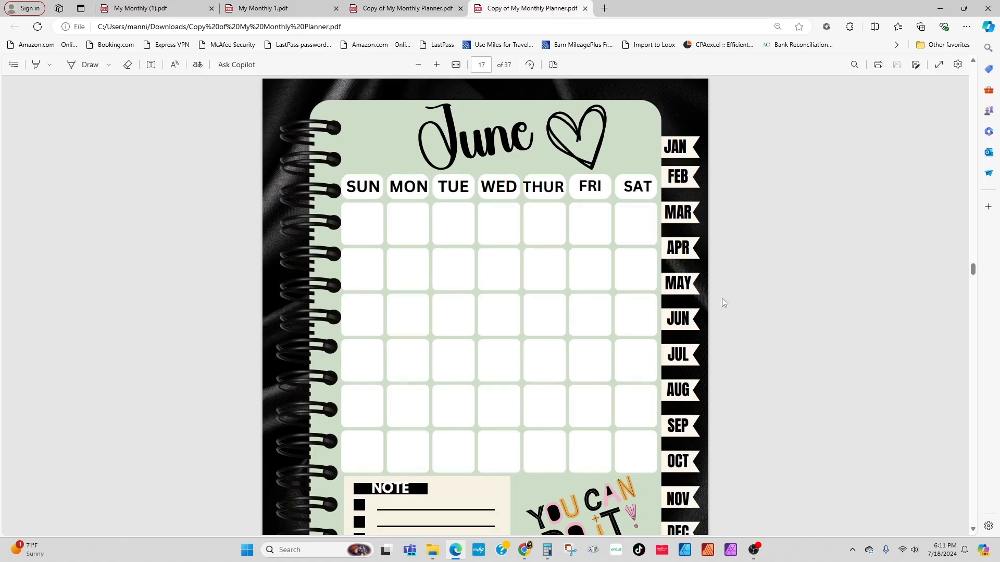
{"action": "scroll", "coordinate": [729, 284], "scroll_direction": "up", "scroll_amount": 8}
{"action": "scroll", "coordinate": [671, 386], "scroll_direction": "down", "scroll_amount": 5}
{"action": "left_click", "coordinate": [676, 305]}
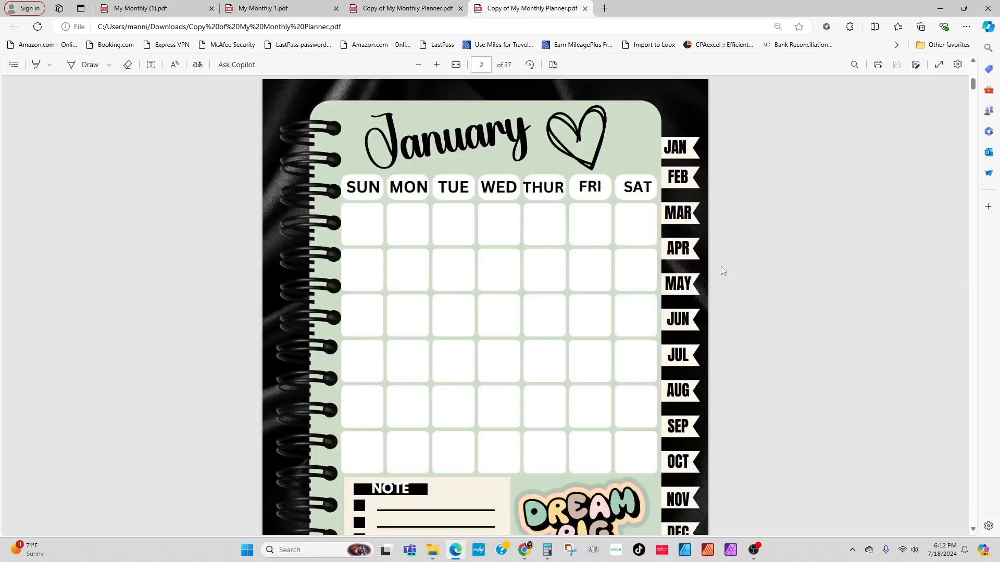
{"action": "scroll", "coordinate": [776, 283], "scroll_direction": "up", "scroll_amount": 5}
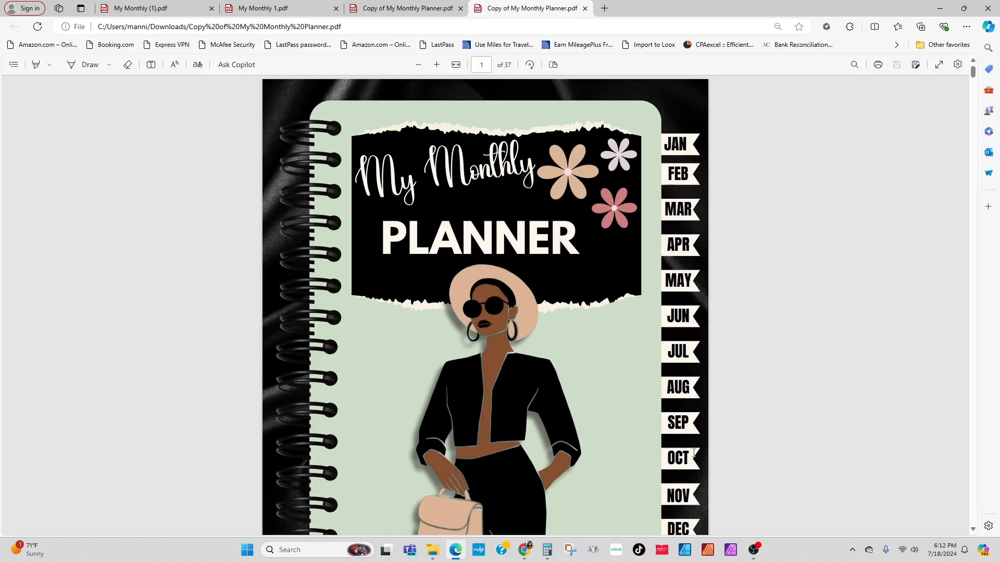
{"action": "scroll", "coordinate": [701, 470], "scroll_direction": "down", "scroll_amount": 1}
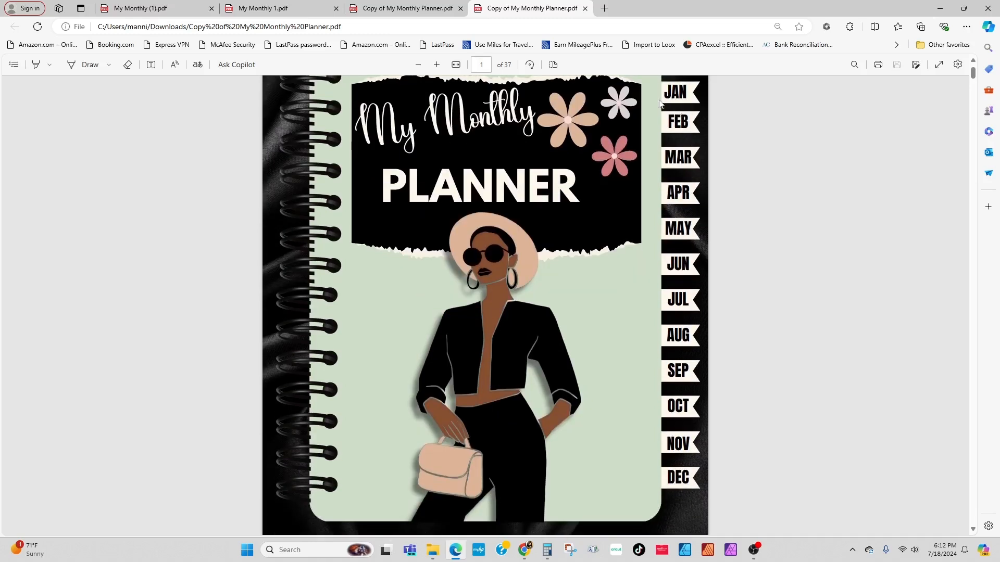
Examine the planner's cover page and month tabs in the PDF, first maximized and again in a reduced window.
{"action": "scroll", "coordinate": [603, 276], "scroll_direction": "up", "scroll_amount": 1}
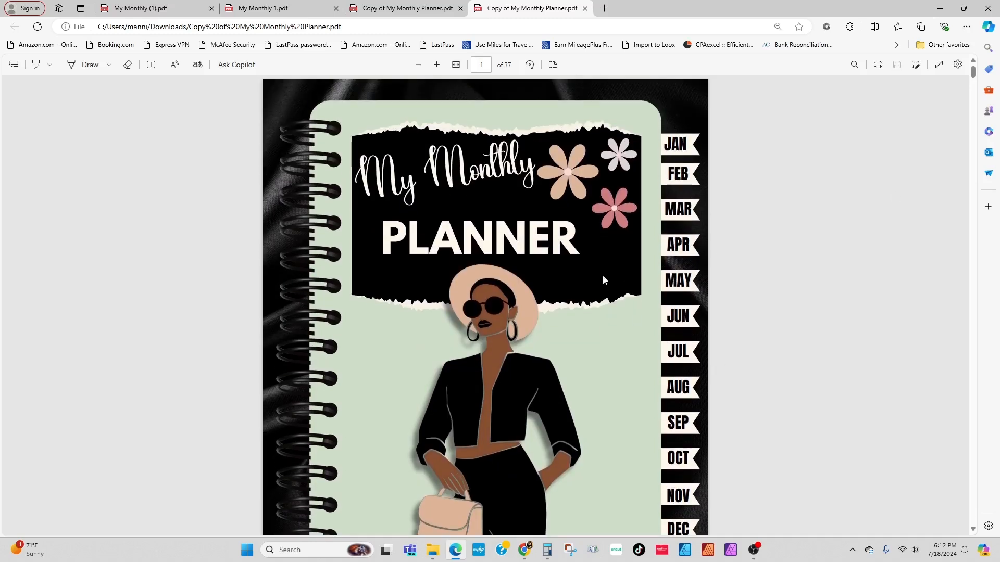
{"action": "scroll", "coordinate": [603, 277], "scroll_direction": "down", "scroll_amount": 1}
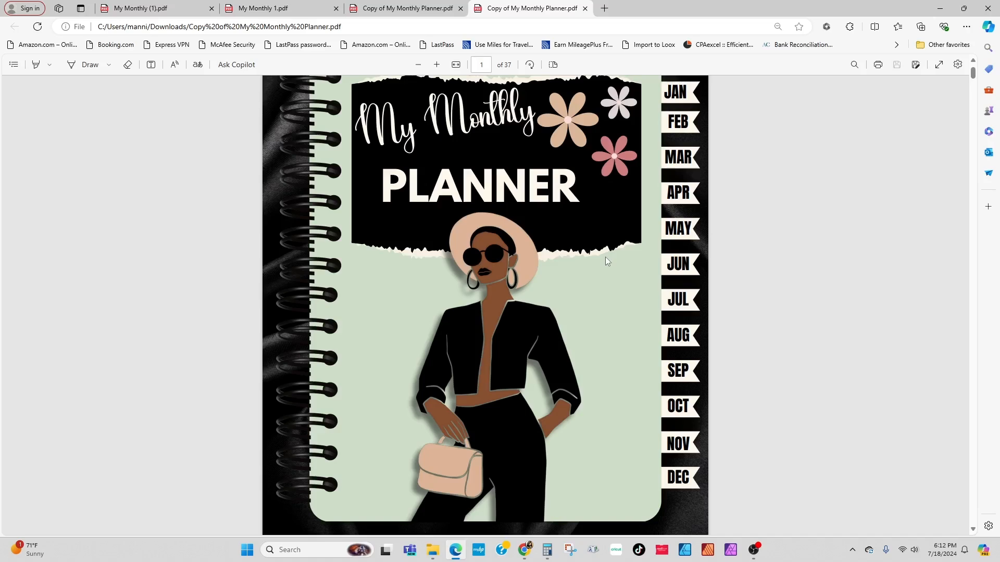
{"action": "scroll", "coordinate": [744, 238], "scroll_direction": "up", "scroll_amount": 1}
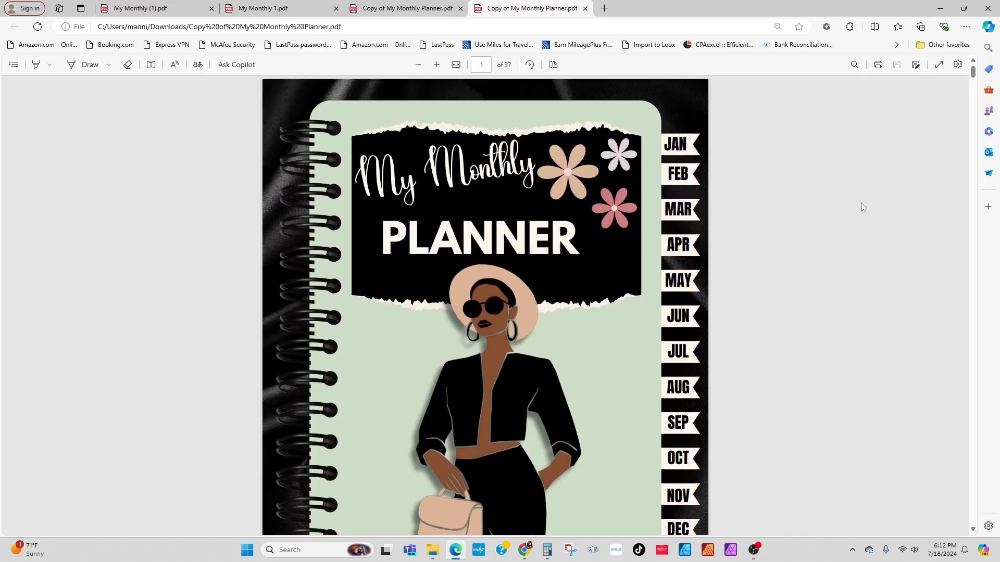
{"action": "left_click", "coordinate": [961, 9]}
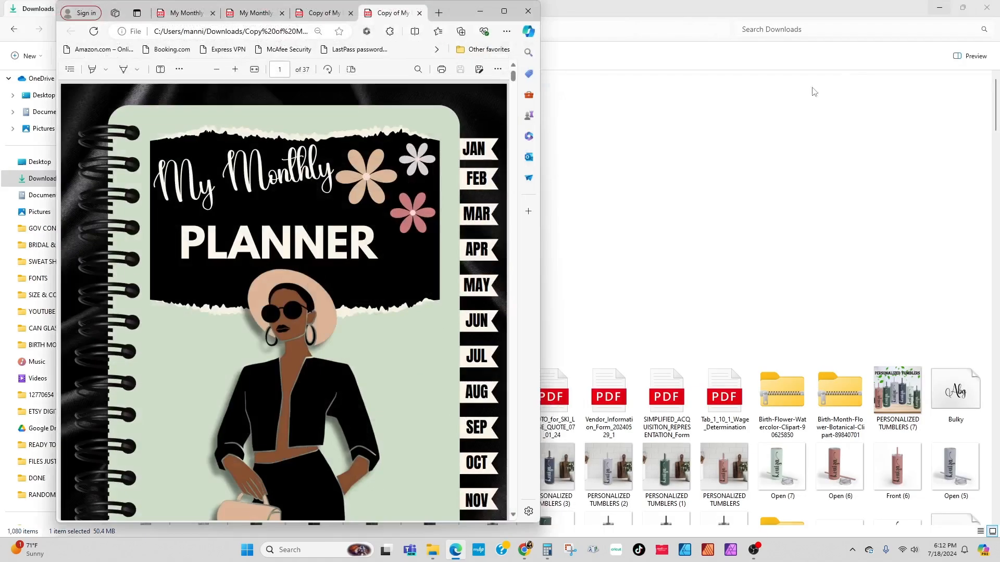
{"action": "scroll", "coordinate": [302, 287], "scroll_direction": "down", "scroll_amount": 5}
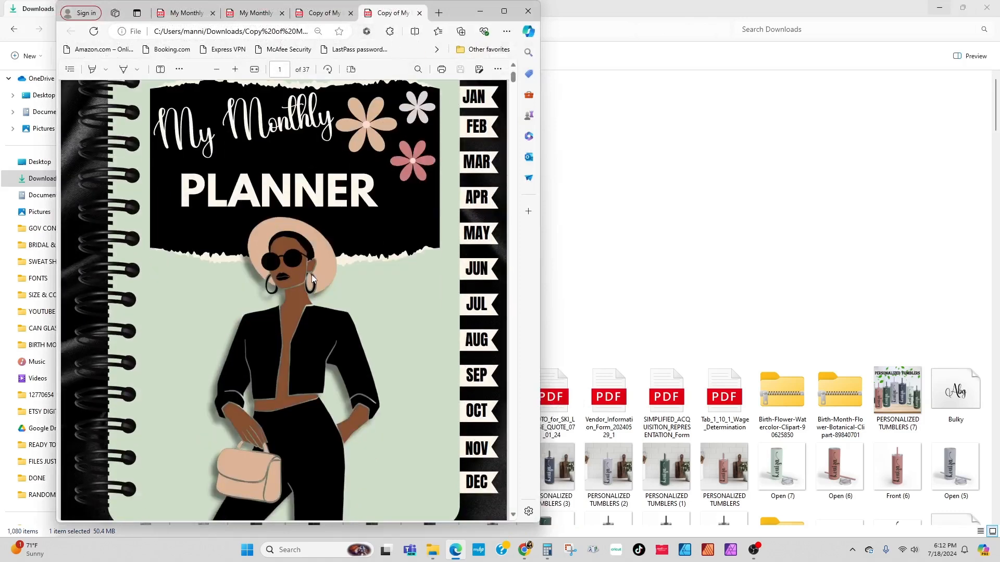
{"action": "scroll", "coordinate": [314, 279], "scroll_direction": "up", "scroll_amount": 3}
{"action": "scroll", "coordinate": [314, 274], "scroll_direction": "up", "scroll_amount": 1}
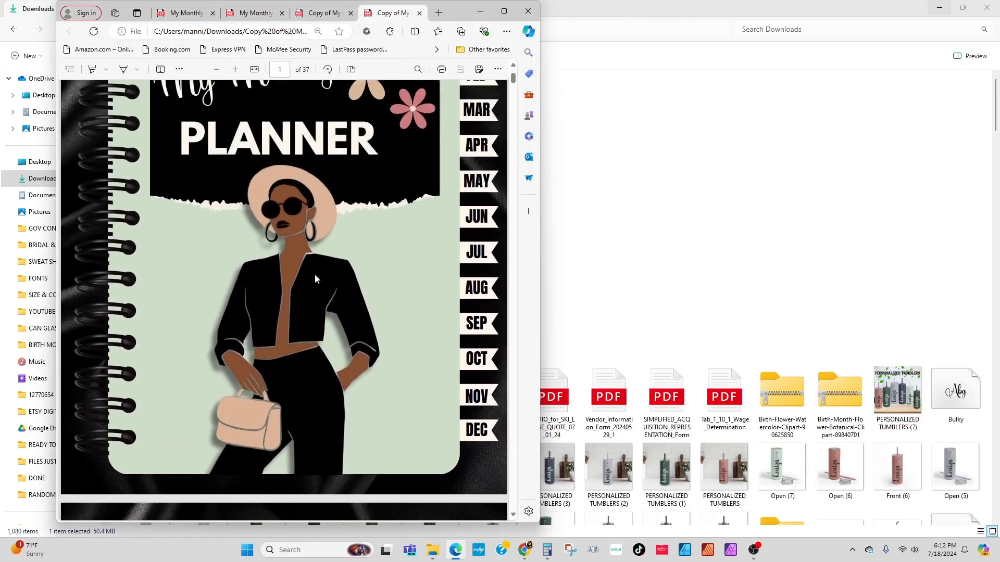
{"action": "scroll", "coordinate": [358, 268], "scroll_direction": "up", "scroll_amount": 2}
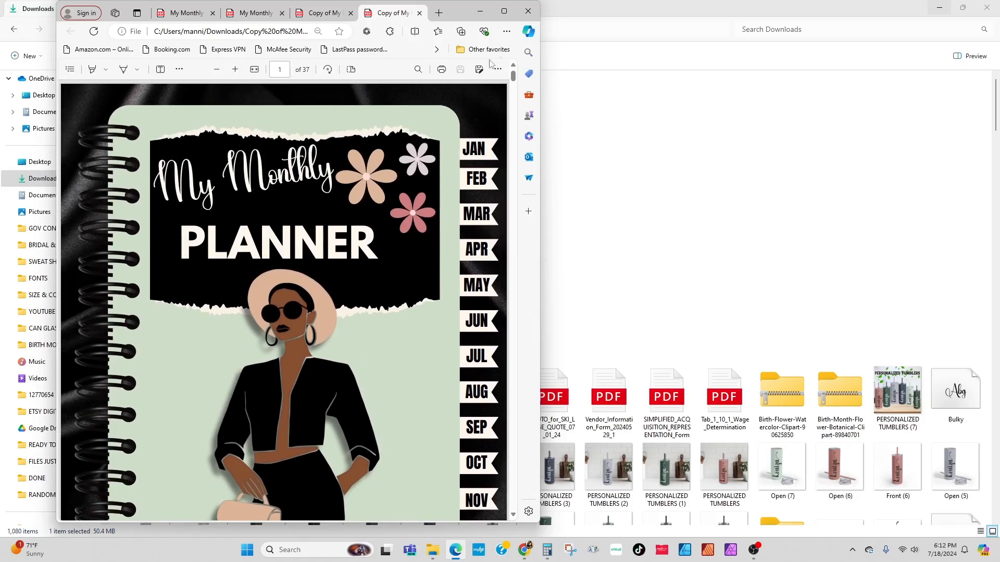
Move the PDF window aside, minimize it with the Downloads window, and switch back to the Copy of My Monthly Planner design in Canva.
{"action": "left_click_drag", "start_coordinate": [408, 524], "coordinate": [411, 536]}
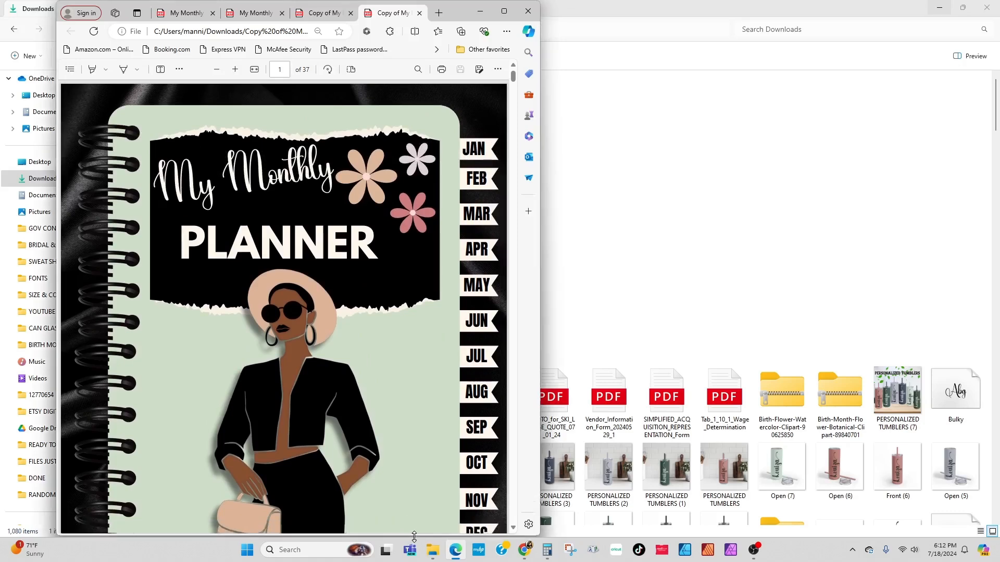
{"action": "left_click_drag", "start_coordinate": [455, 15], "coordinate": [783, 43]}
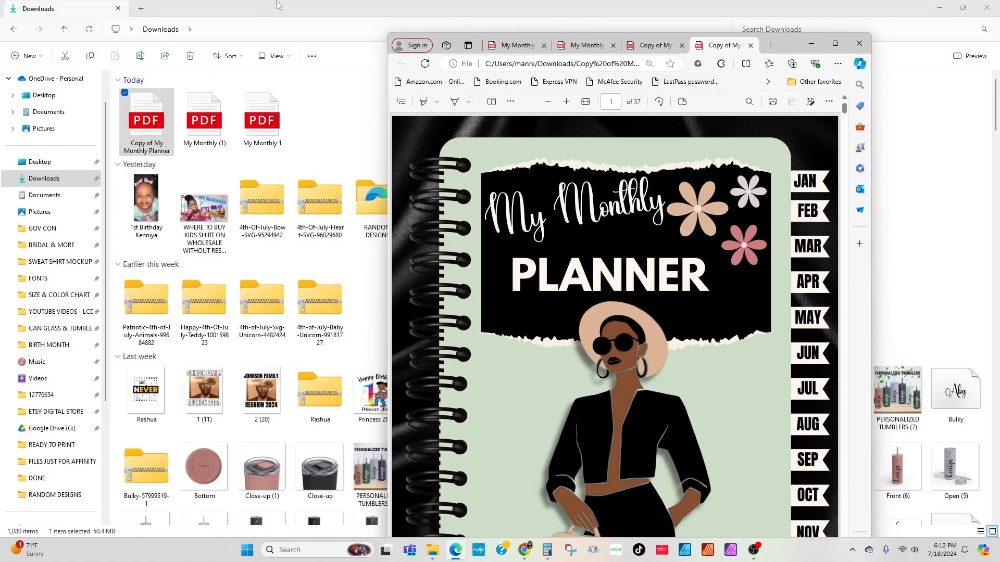
{"action": "left_click", "coordinate": [278, 20]}
{"action": "double_click", "coordinate": [278, 21]}
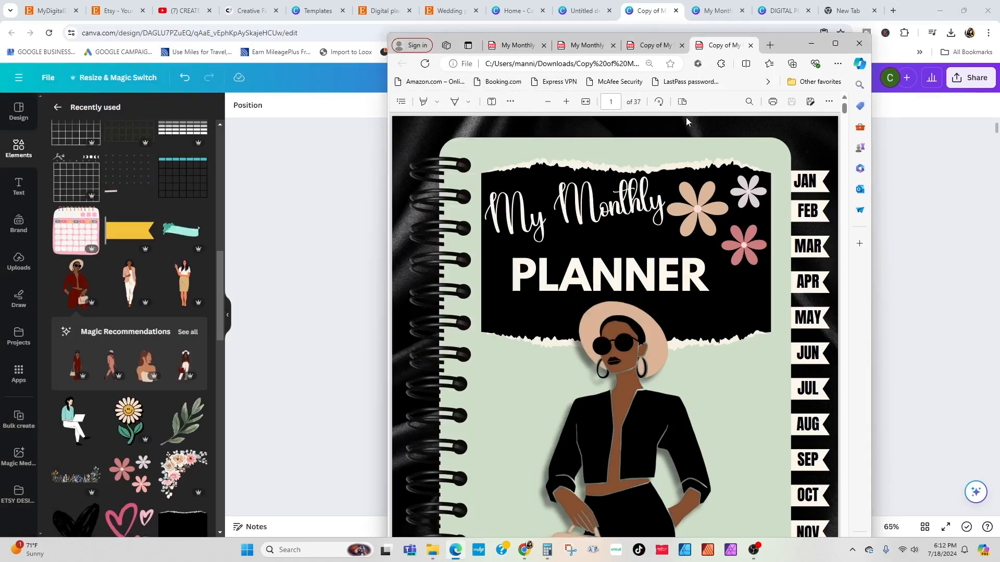
{"action": "left_click", "coordinate": [811, 43]}
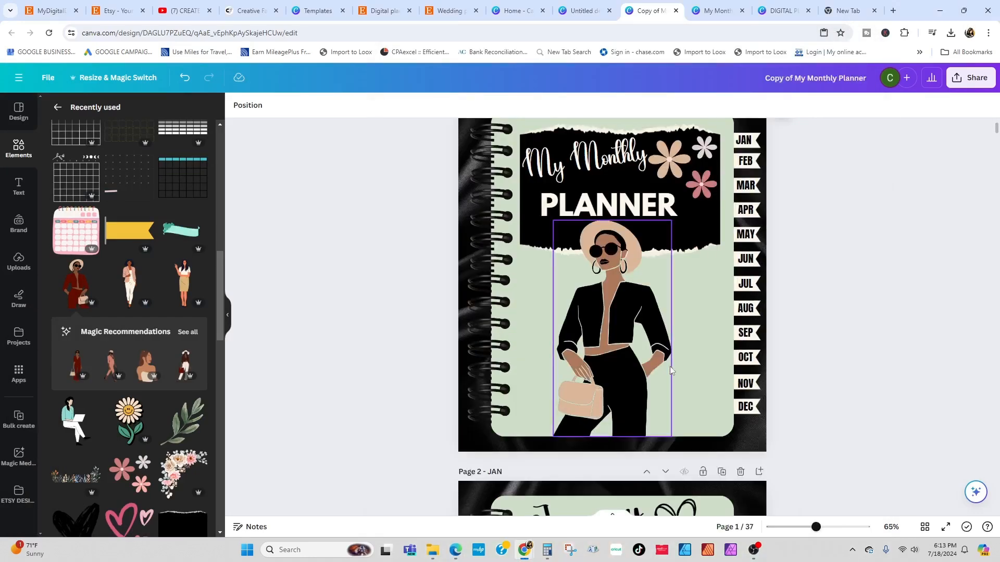